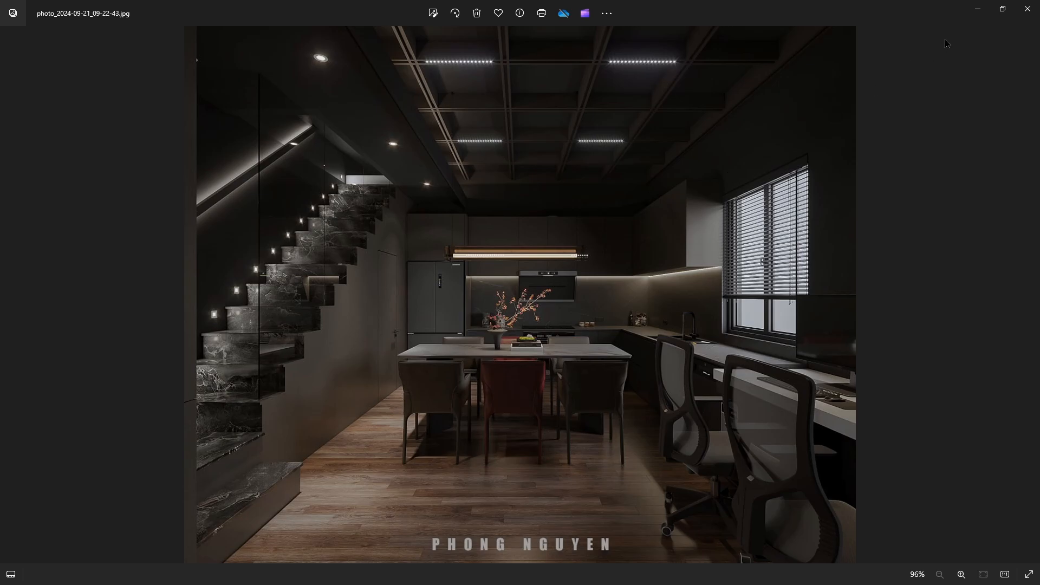
Switch from the reference photo to D5 Render and turn on auto exposure for Scene 1
click(977, 7)
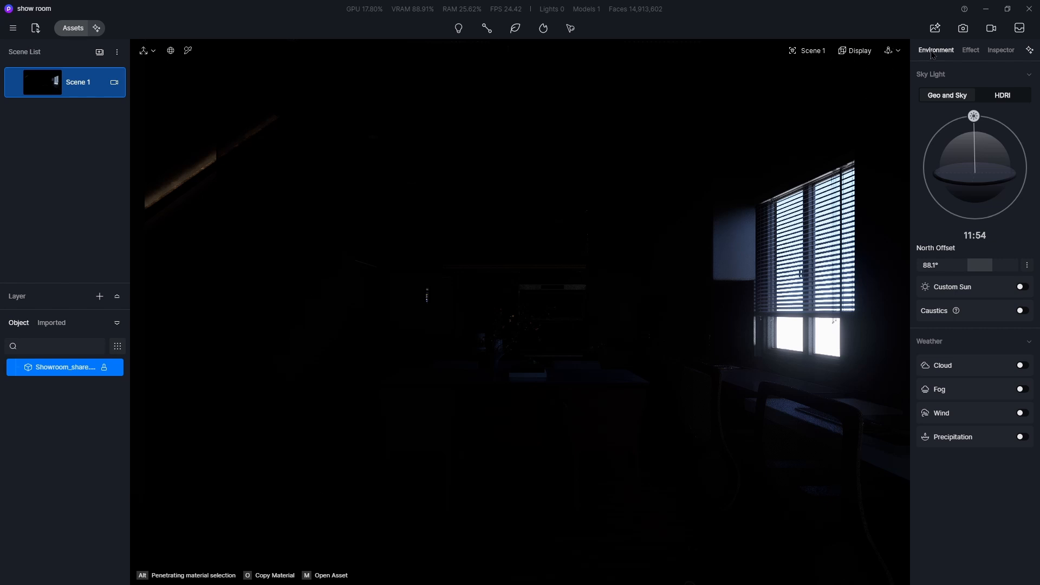
click(814, 53)
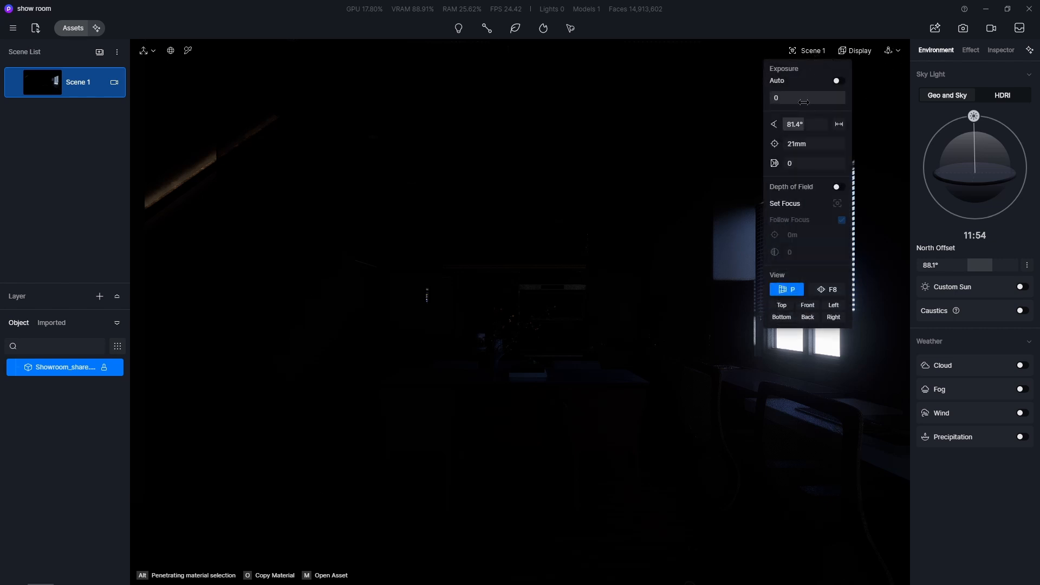
click(838, 82)
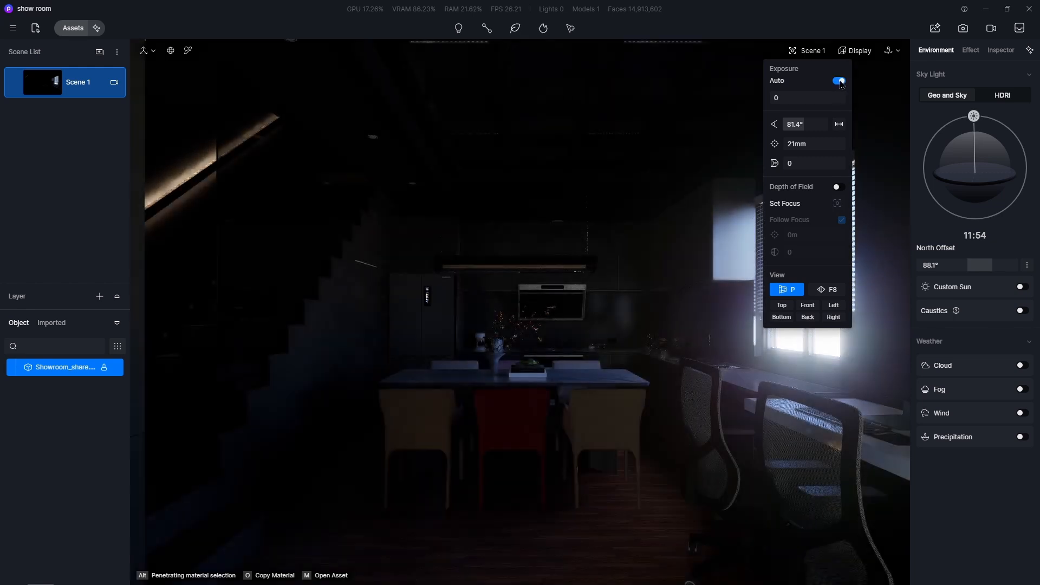
click(764, 9)
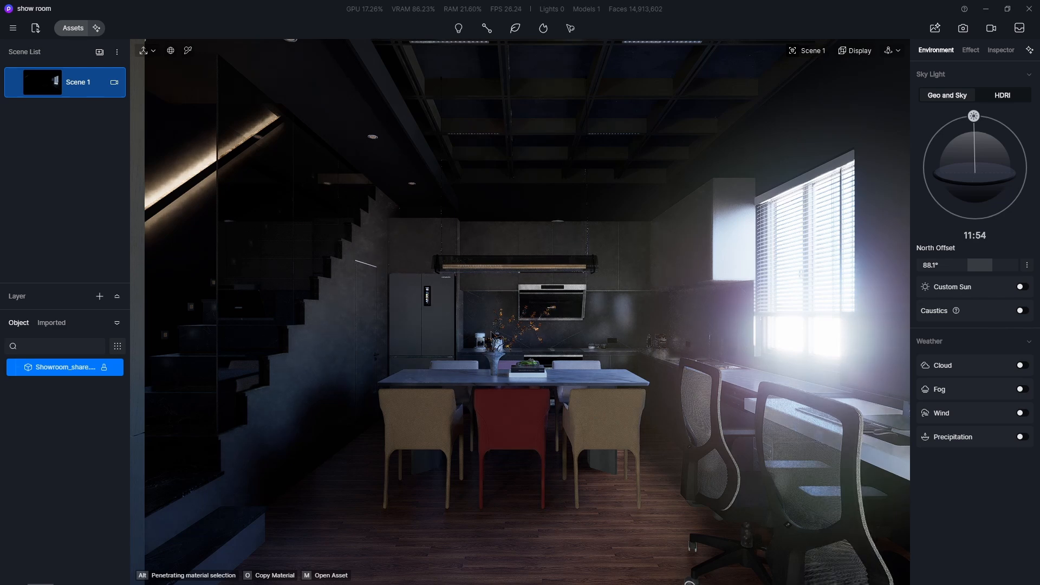
Set Scene 1's exposure to 0.4 with auto exposure off, and update the saved scene
click(810, 51)
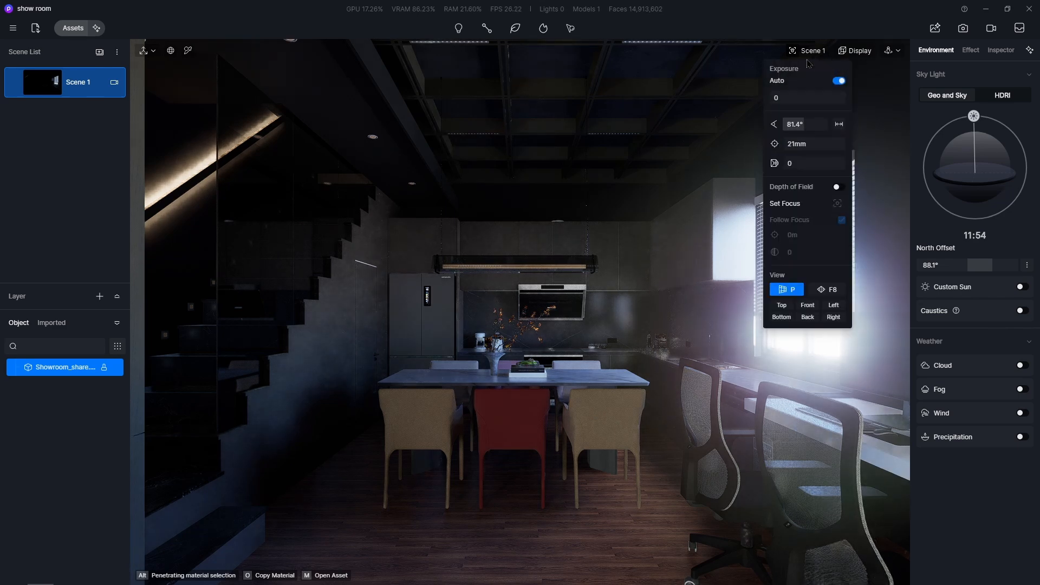
click(815, 98)
drag(812, 112, 820, 113)
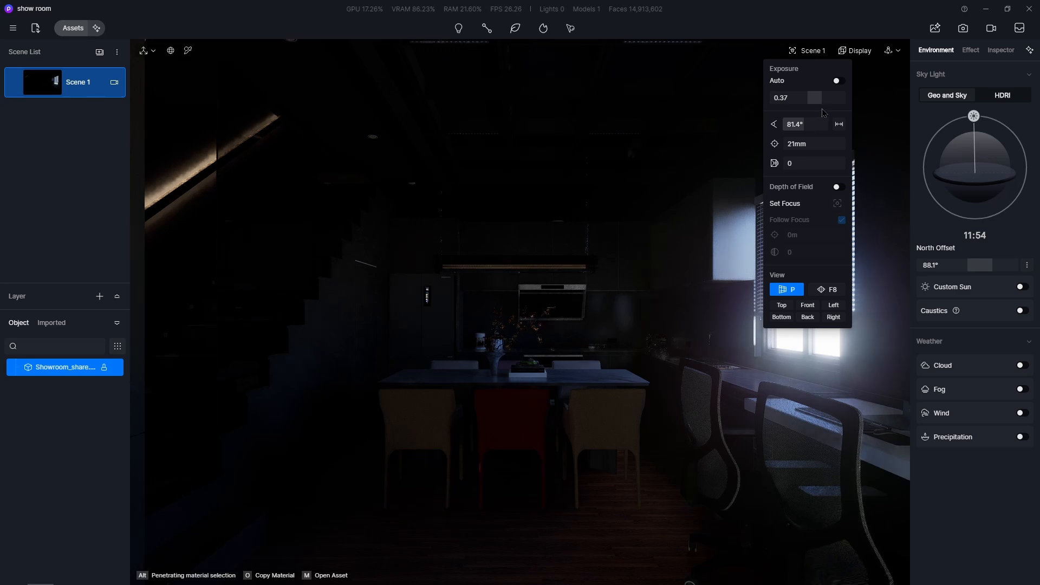
drag(822, 112, 824, 112)
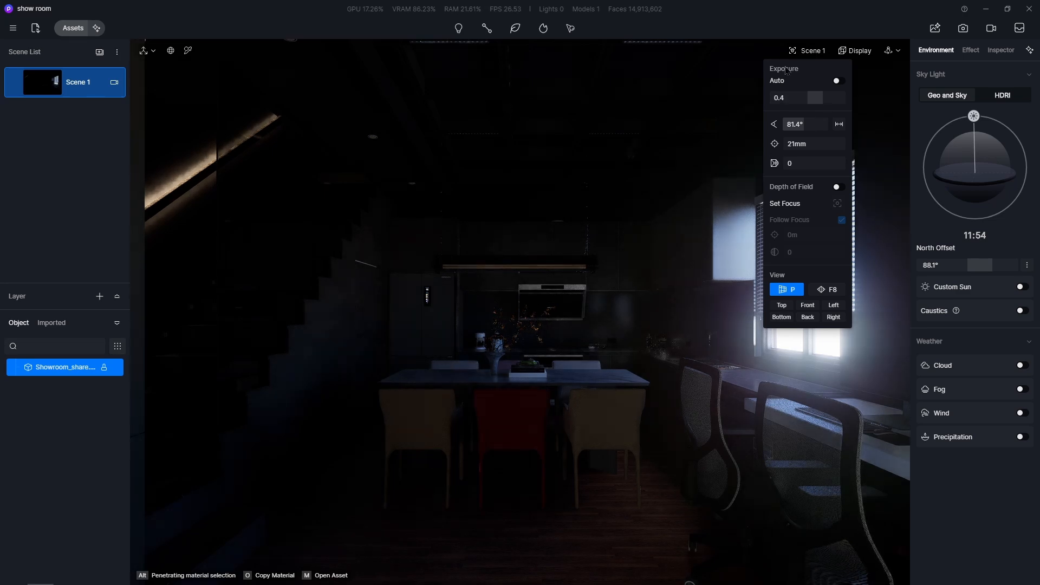
click(15, 84)
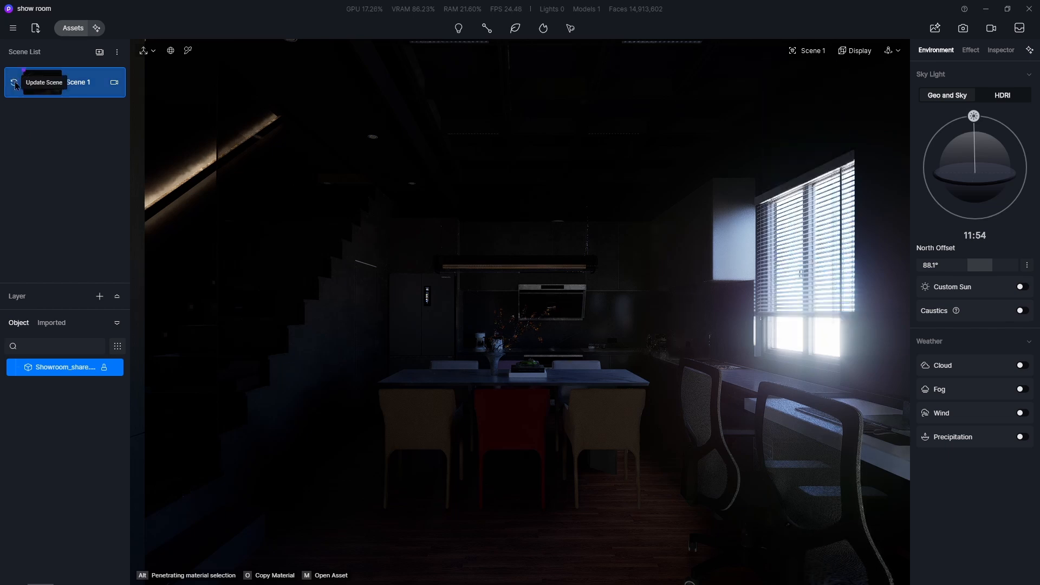
Add a second scene from the current view and turn on auto exposure for it
click(100, 52)
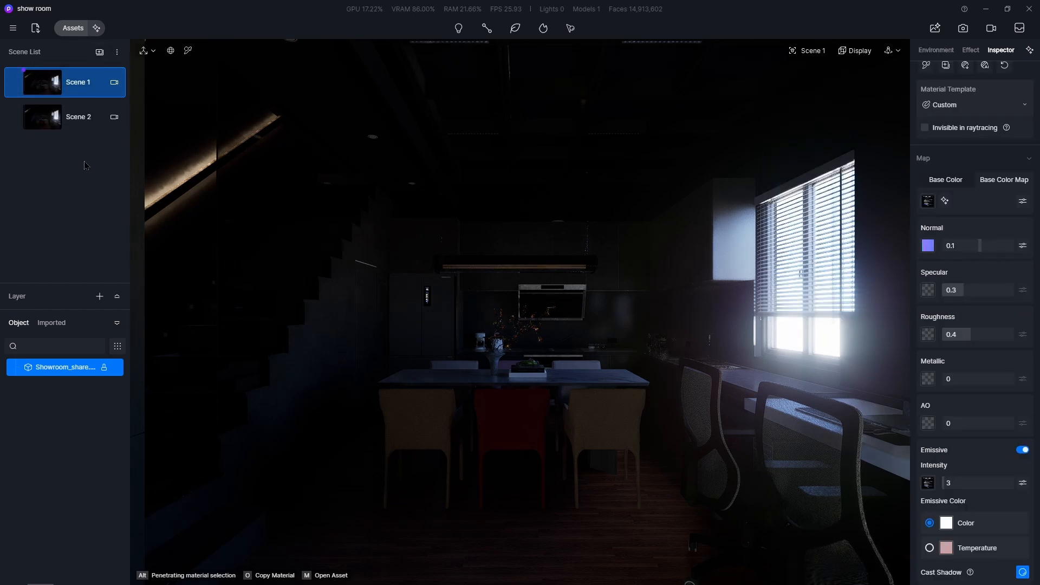
click(96, 128)
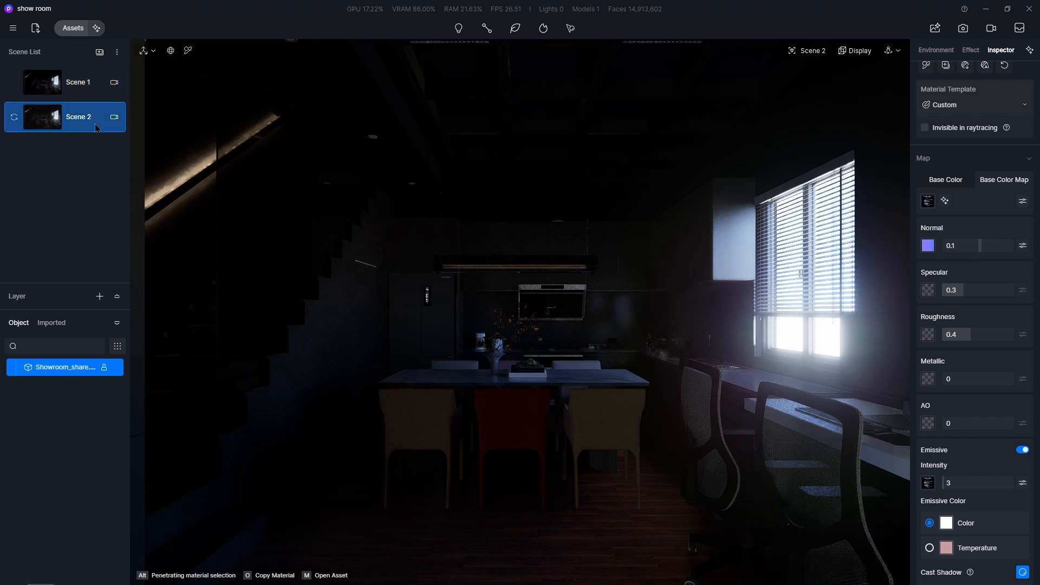
click(814, 53)
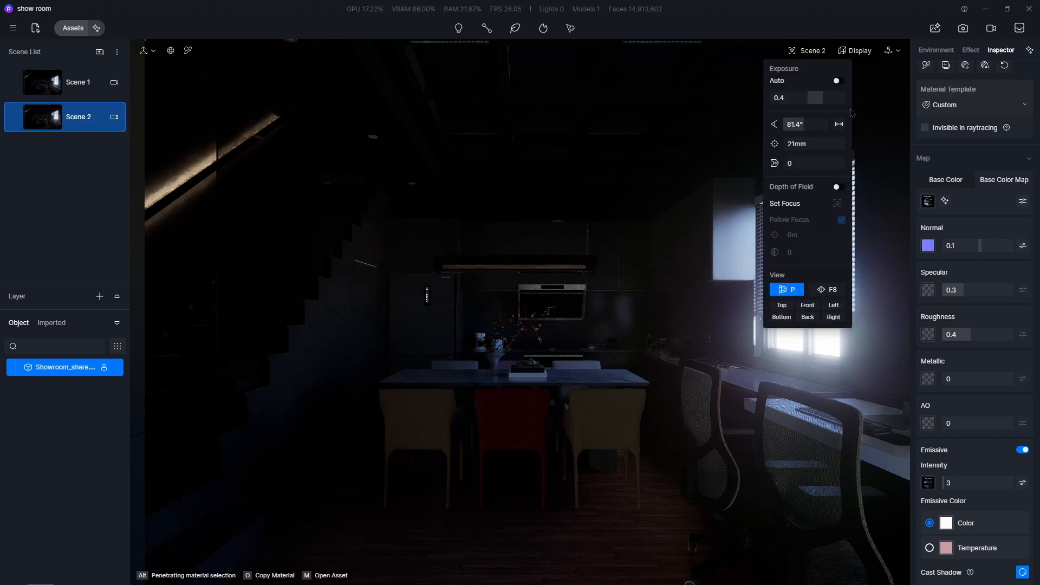
click(838, 81)
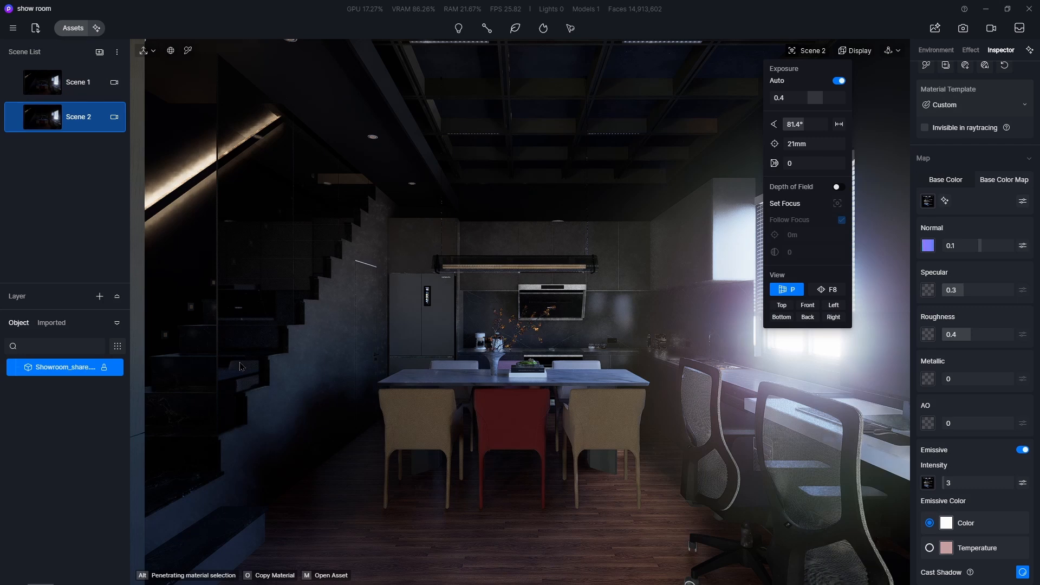
Rename Scene 2 as trabj
right_click(74, 124)
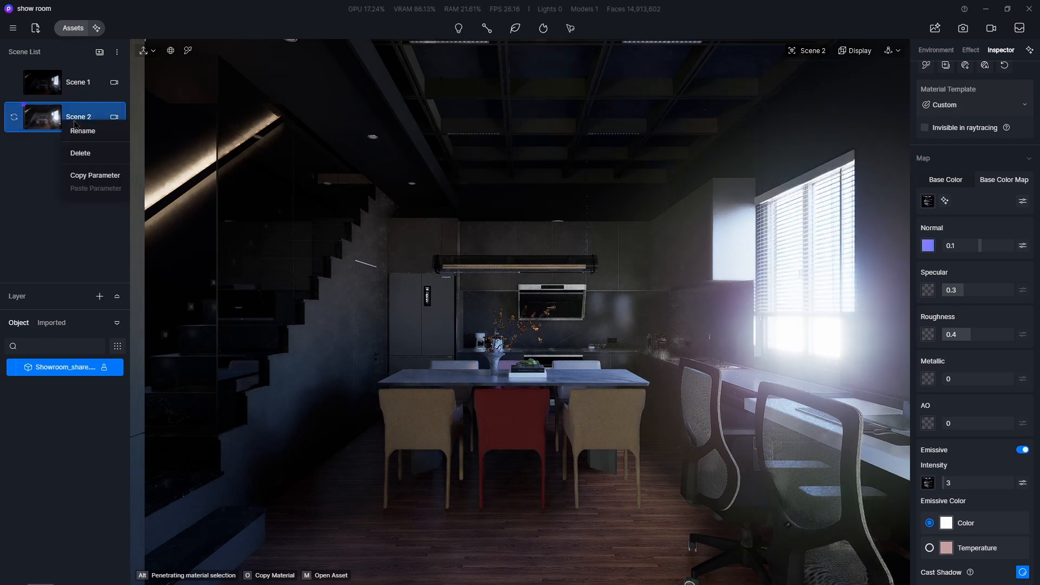
click(93, 135)
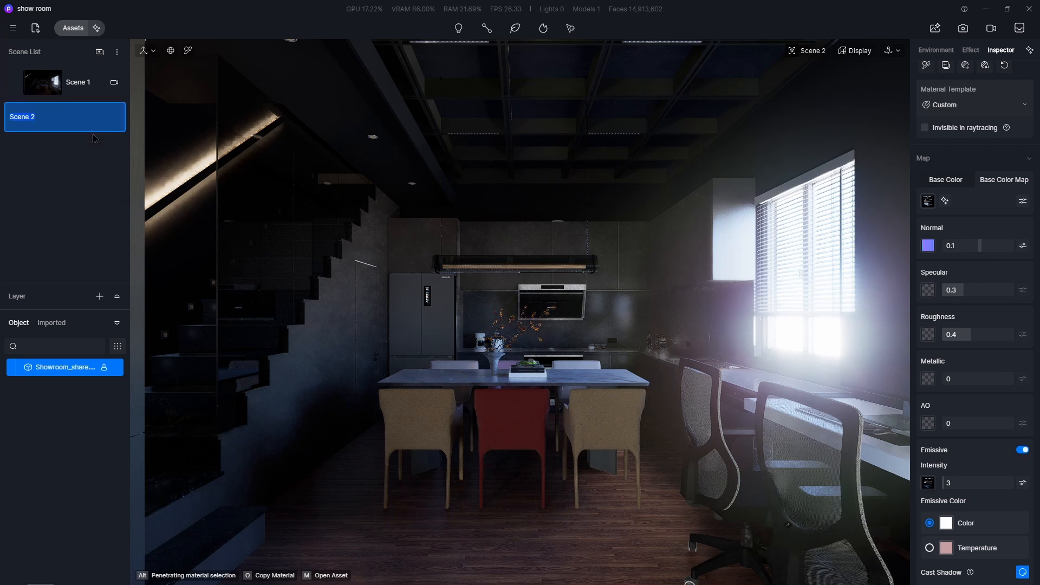
text(tab)
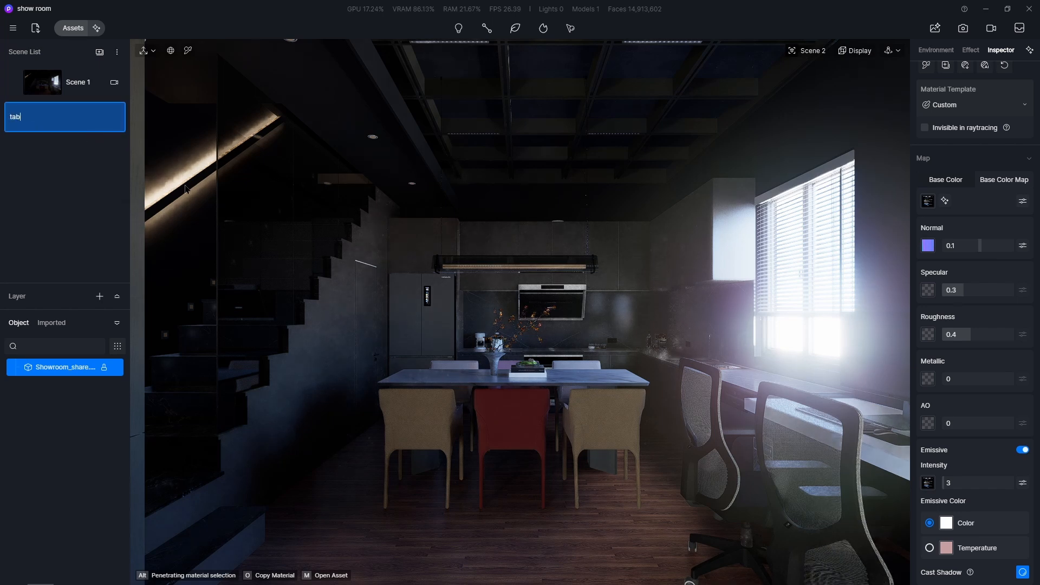
key(BackSpace)
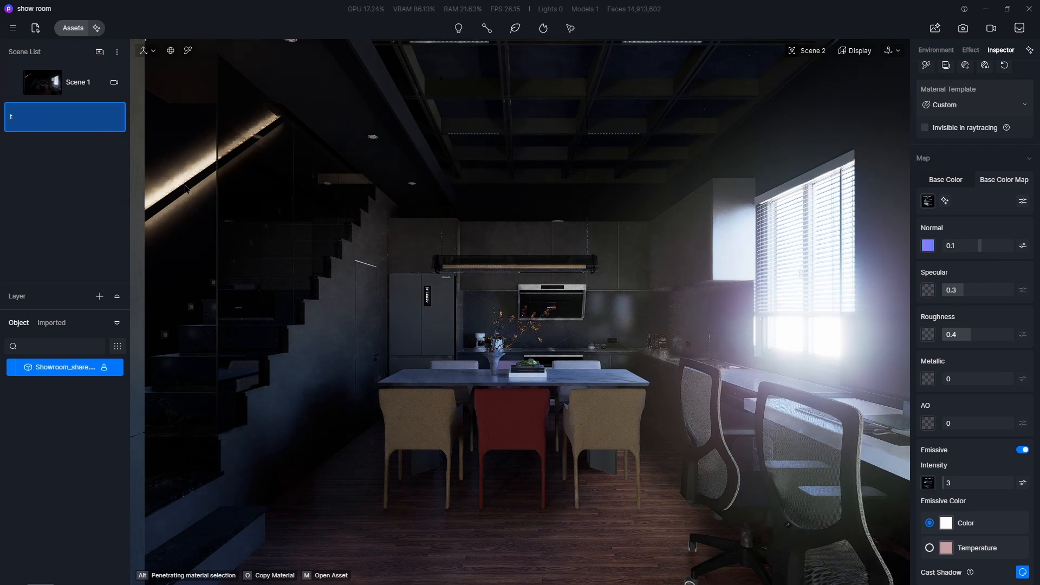
text(ra)
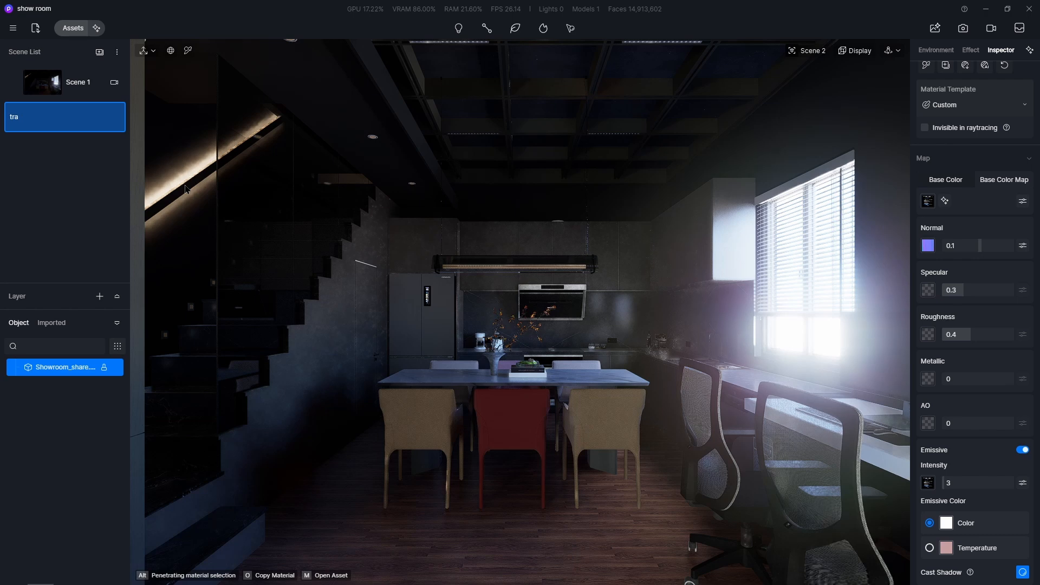
text(vbj)
key(Return)
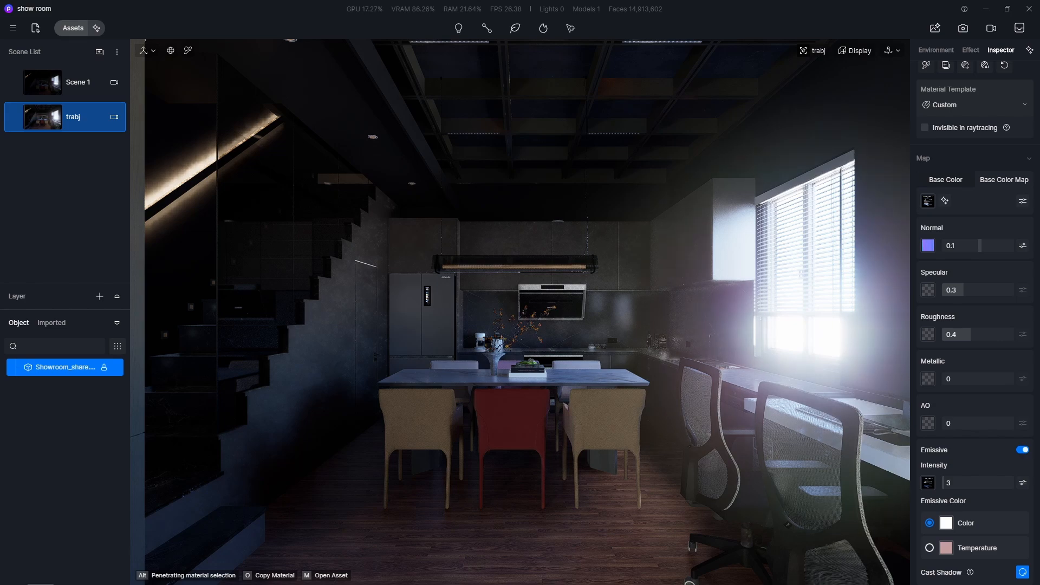
Consult the reference photo, and make the recessed ceiling downlight's material emissive with an intensity of 30
mouse_move(200, 576)
click(67, 574)
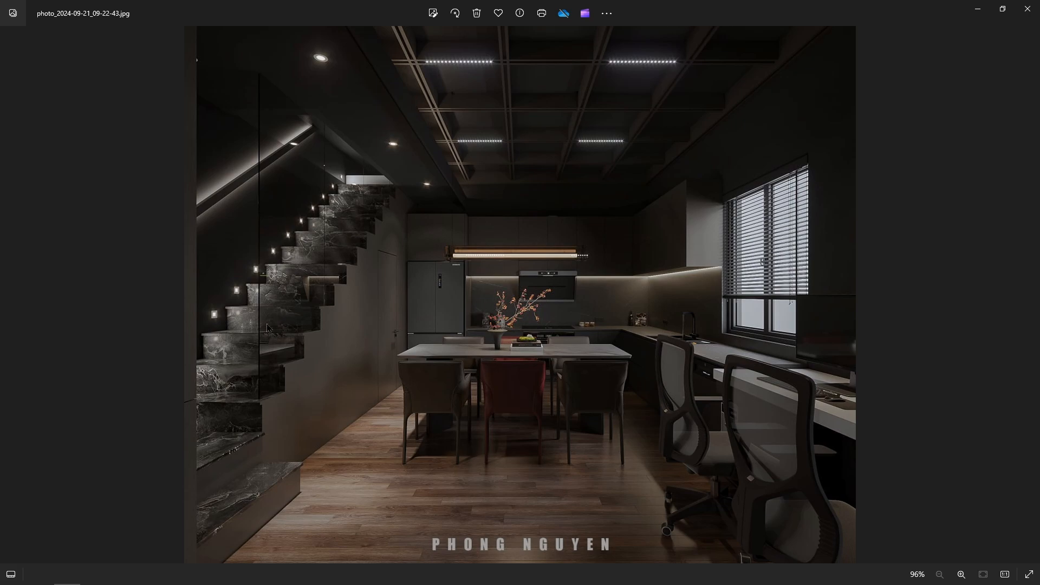
click(978, 9)
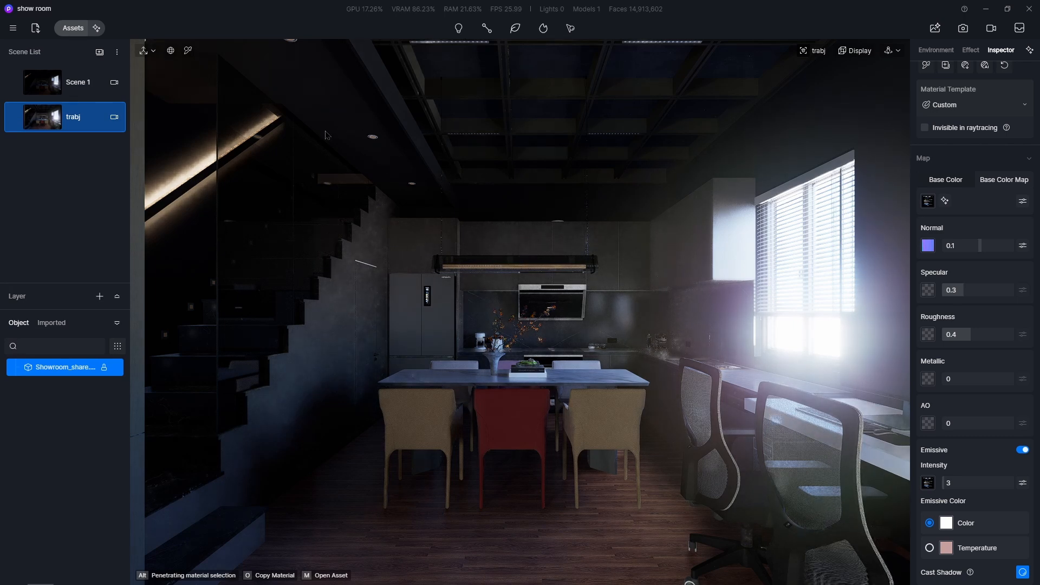
scroll(428, 135, up, 5)
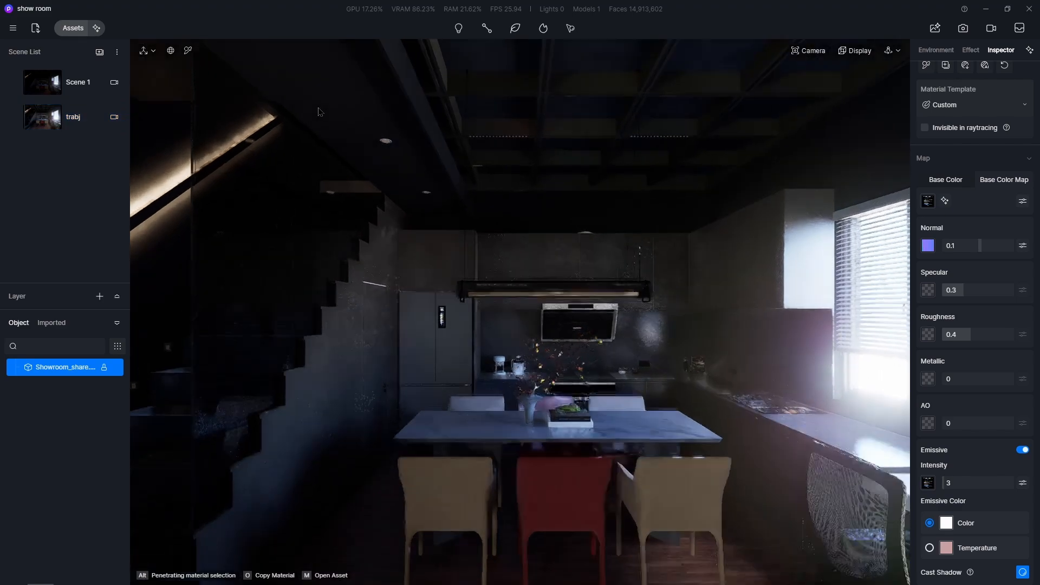
scroll(394, 114, up, 5)
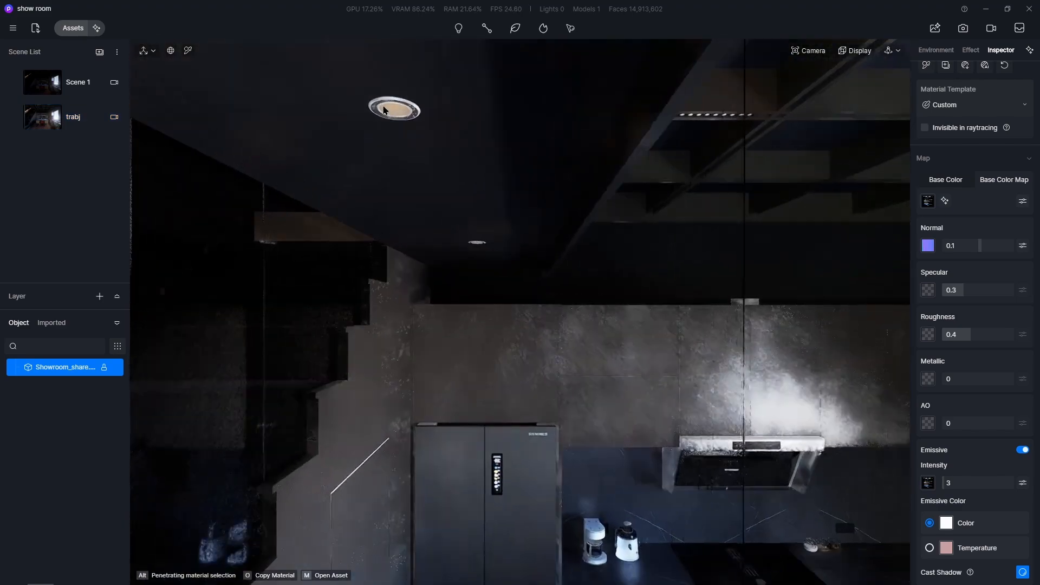
key(i)
click(399, 114)
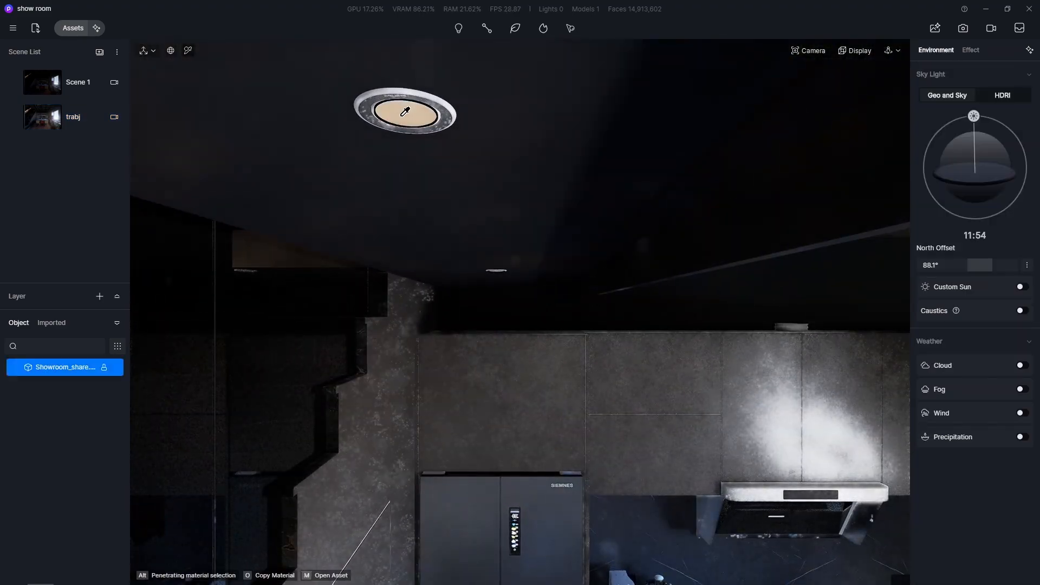
click(1022, 450)
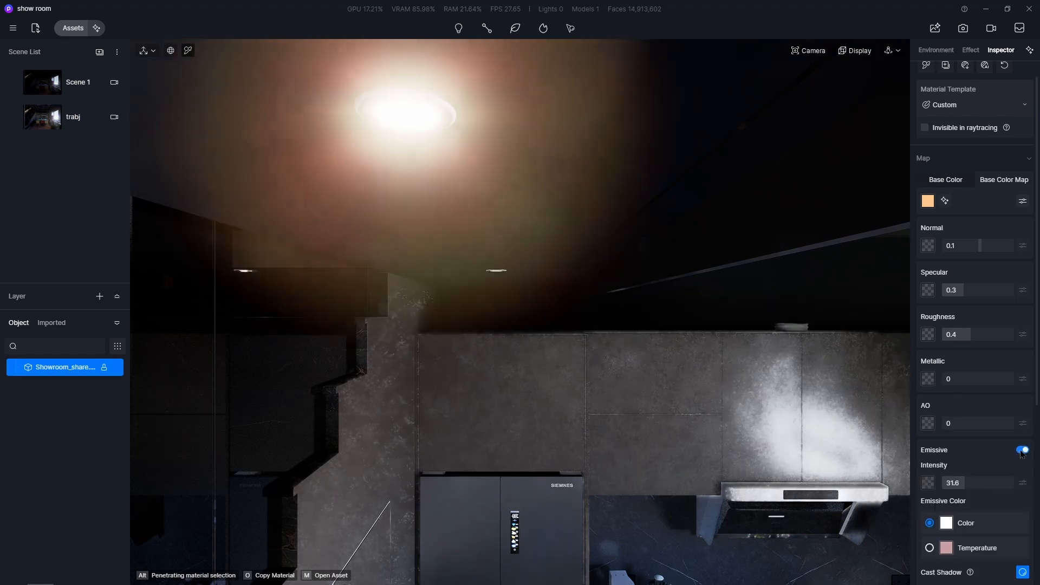
drag(952, 482, 972, 476)
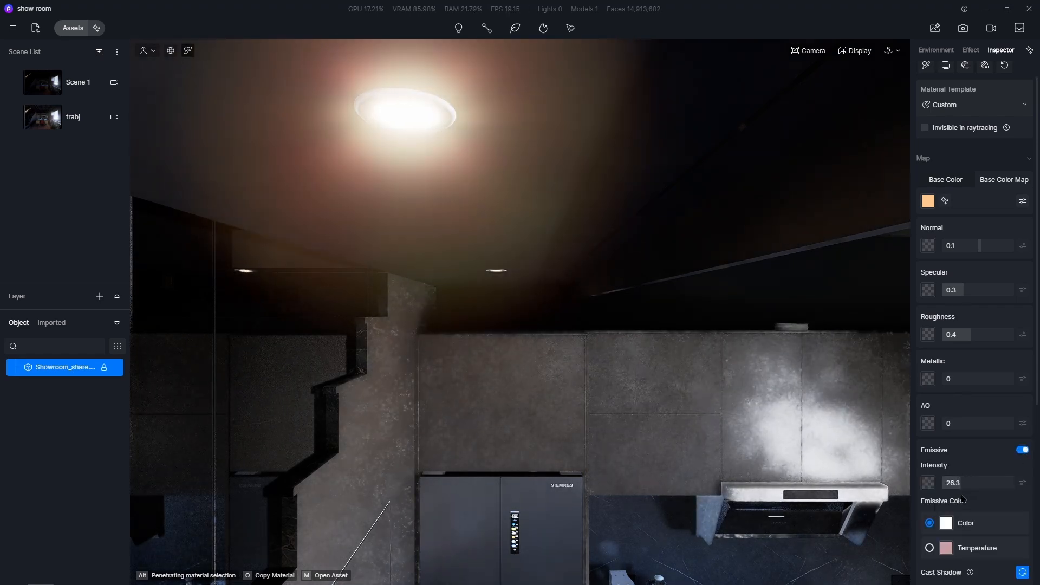
text(30)
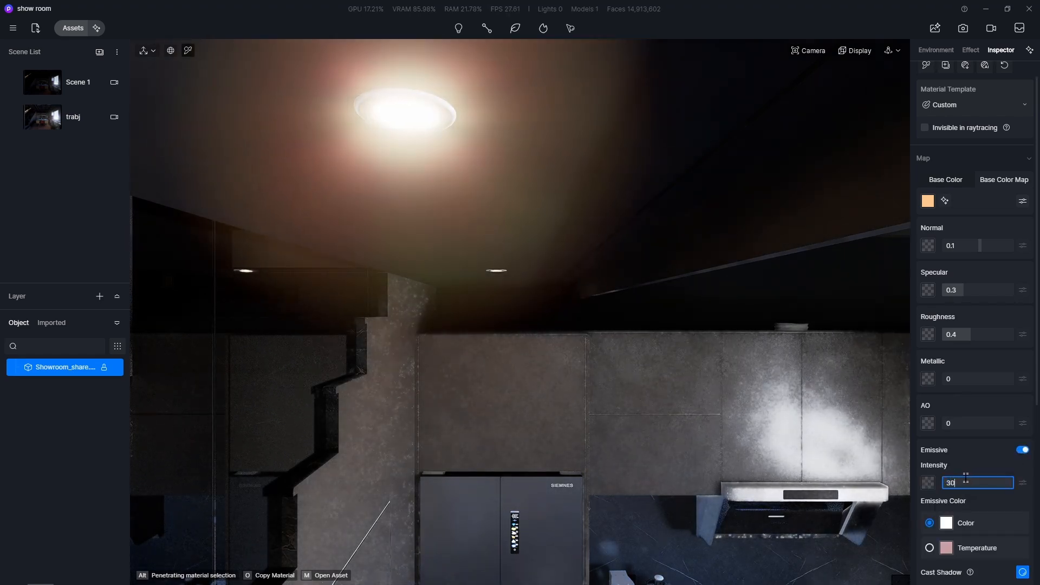
key(Return)
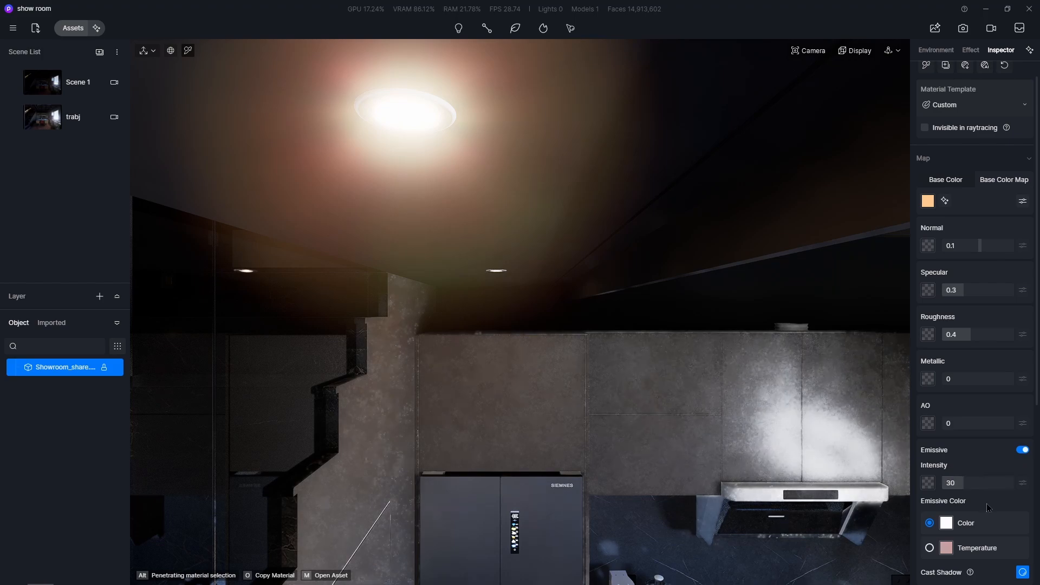
Compare with the reference photo, and set the downlight's emissive color to a temperature of 4250
click(67, 574)
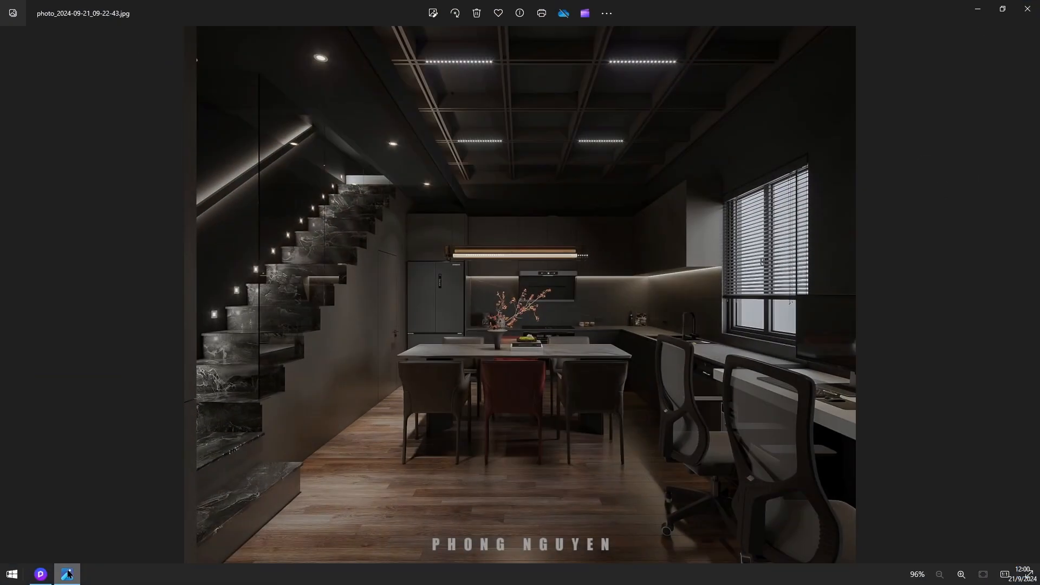
click(68, 574)
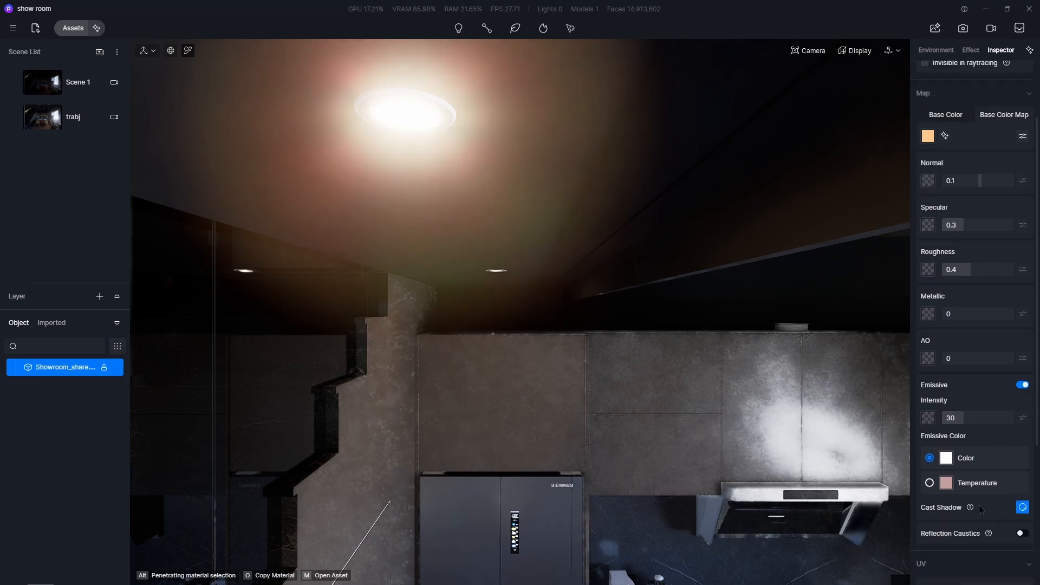
click(929, 484)
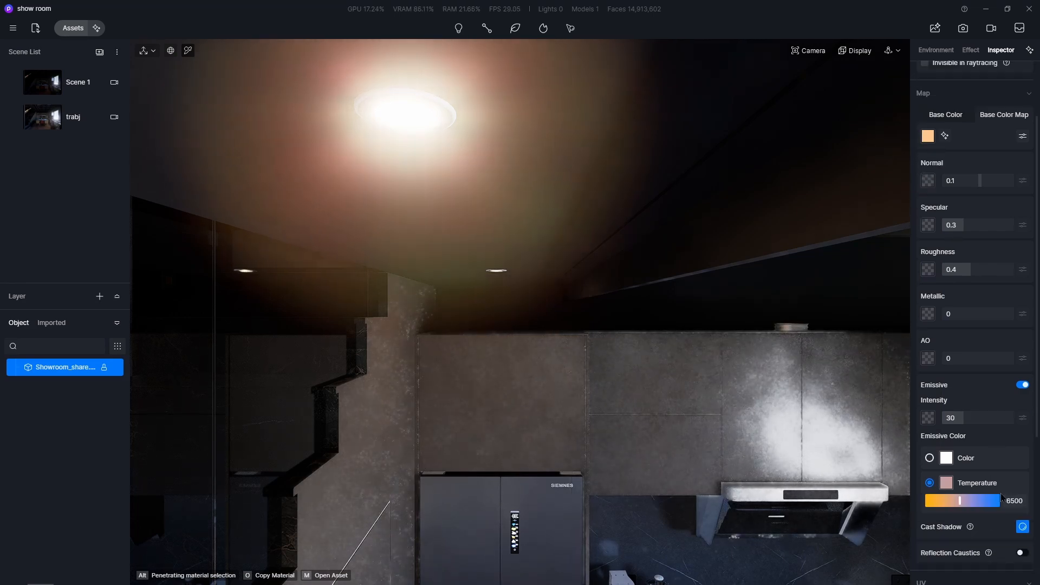
drag(962, 504, 944, 512)
Make the material of the small spotlight row in the coffered ceiling emissive with an intensity of 25
scroll(398, 208, down, 2)
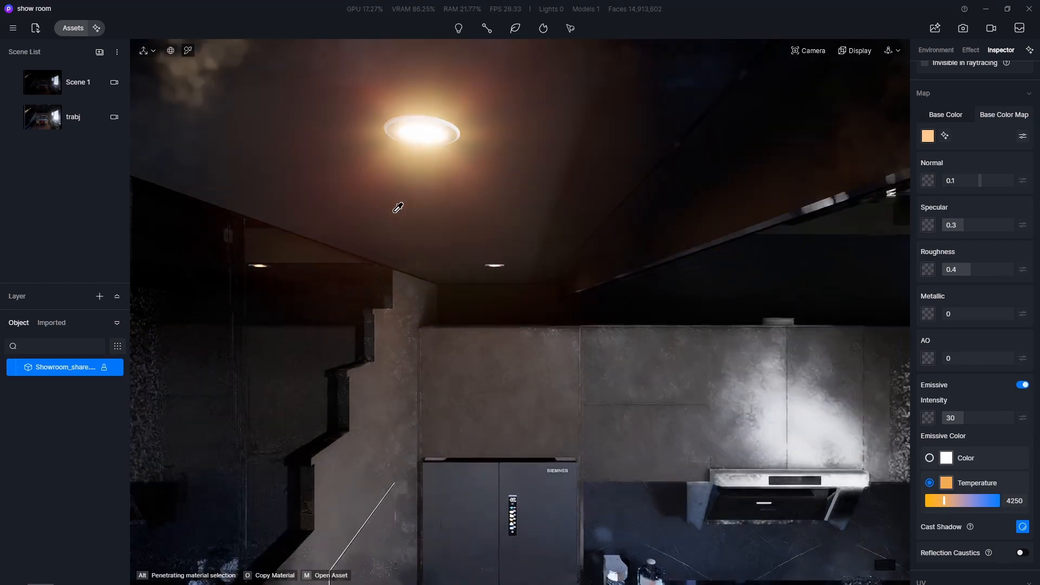
scroll(398, 208, down, 5)
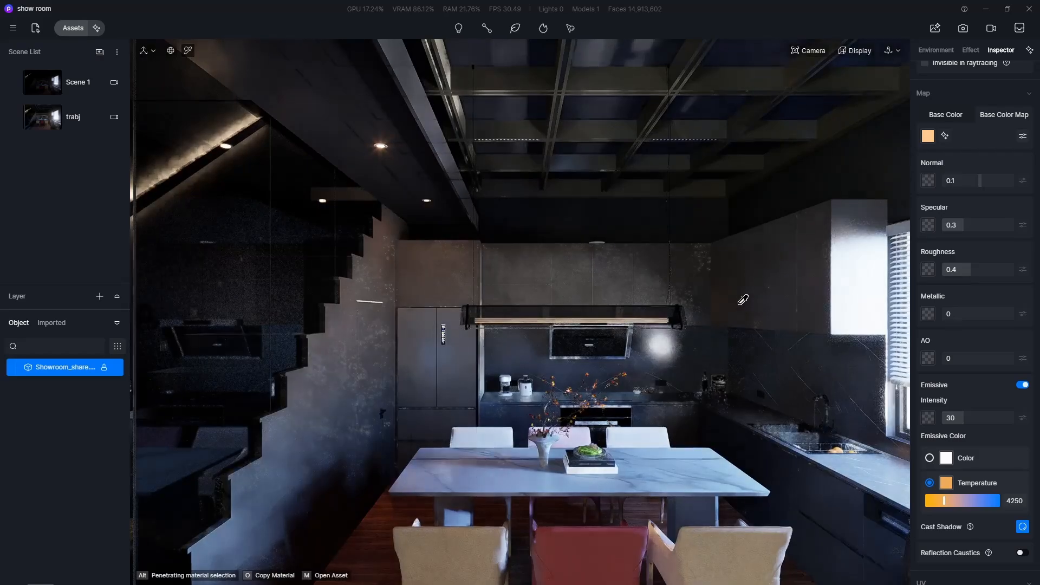
scroll(696, 132, up, 3)
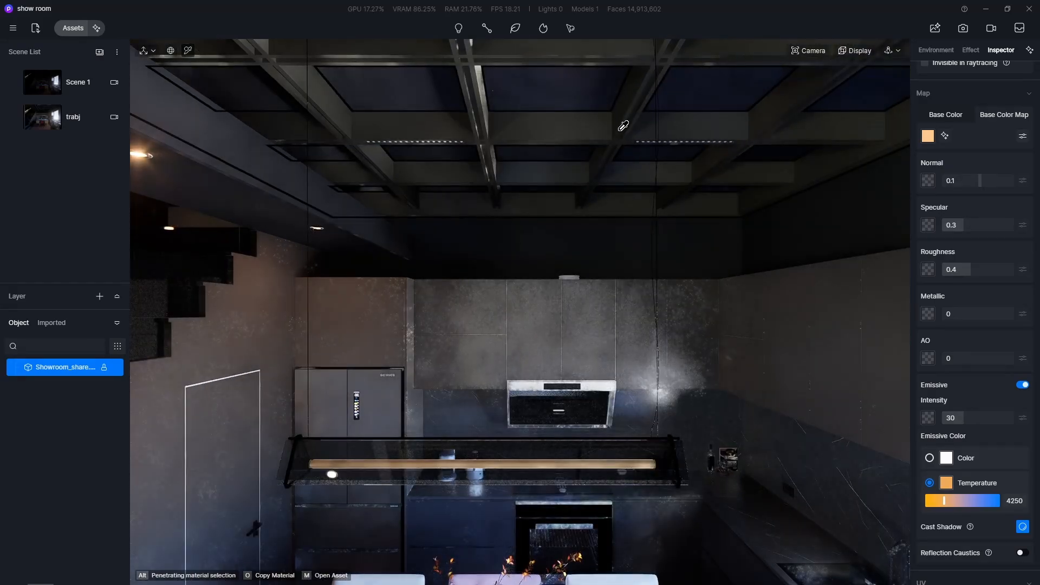
scroll(413, 138, up, 5)
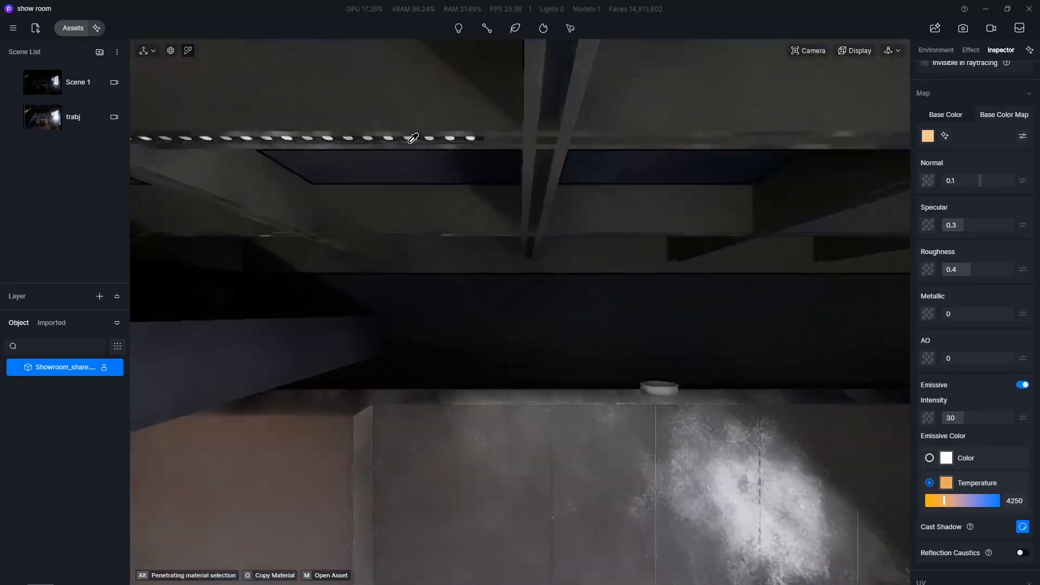
scroll(413, 138, up, 5)
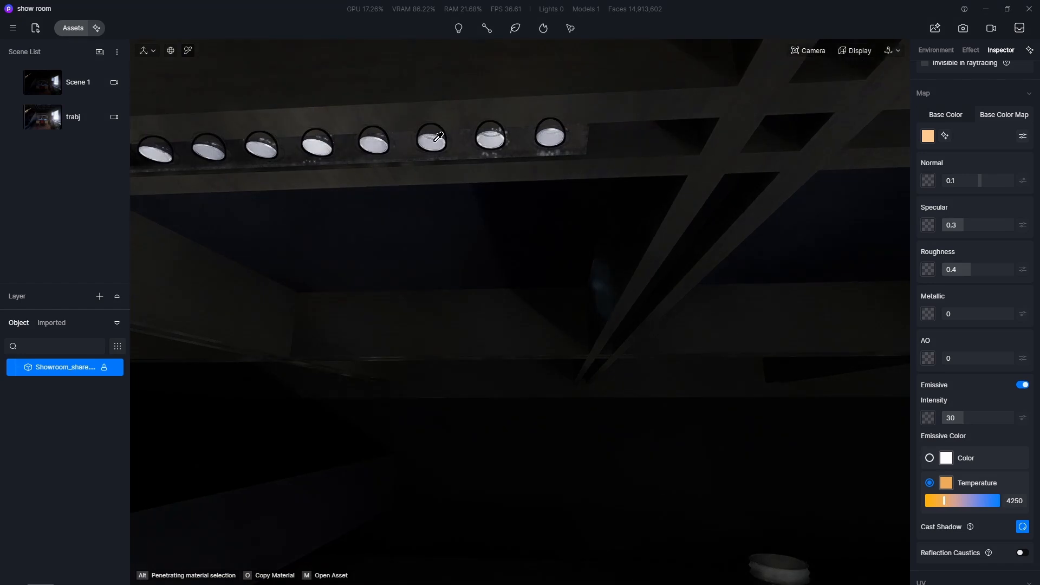
scroll(436, 140, up, 5)
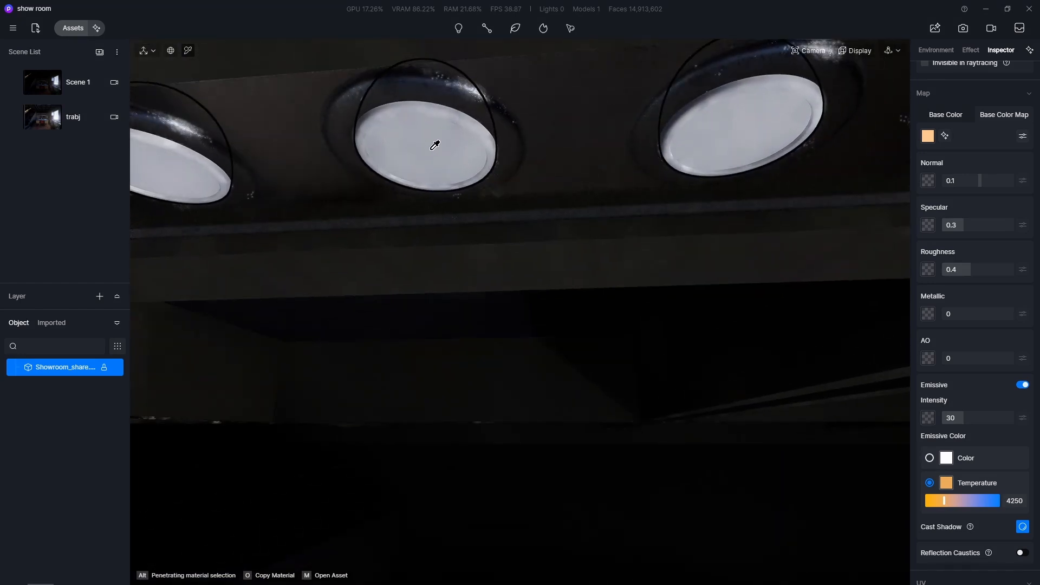
click(434, 145)
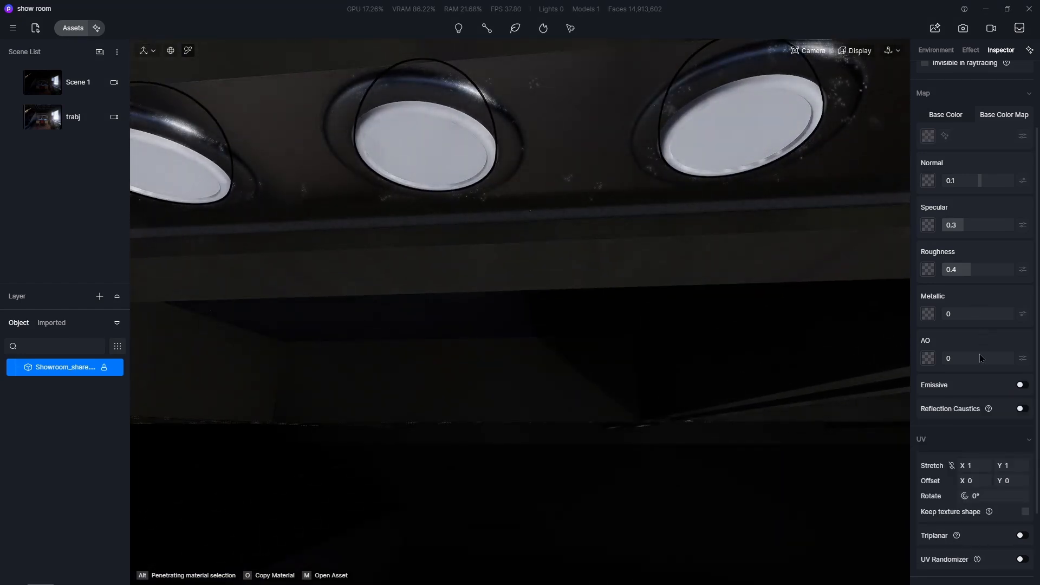
click(1021, 385)
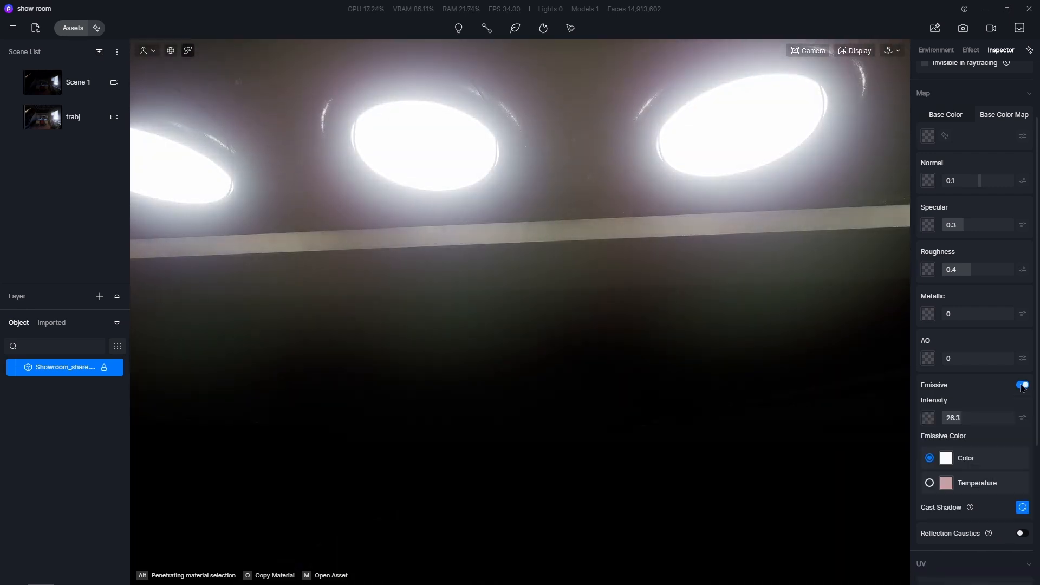
drag(962, 419, 955, 421)
click(975, 418)
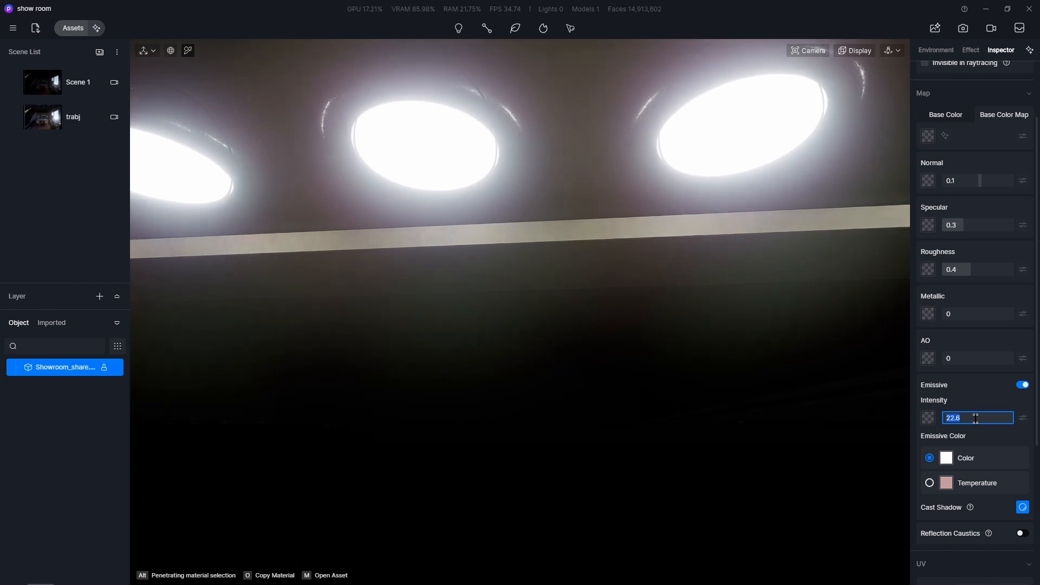
text(25)
key(Return)
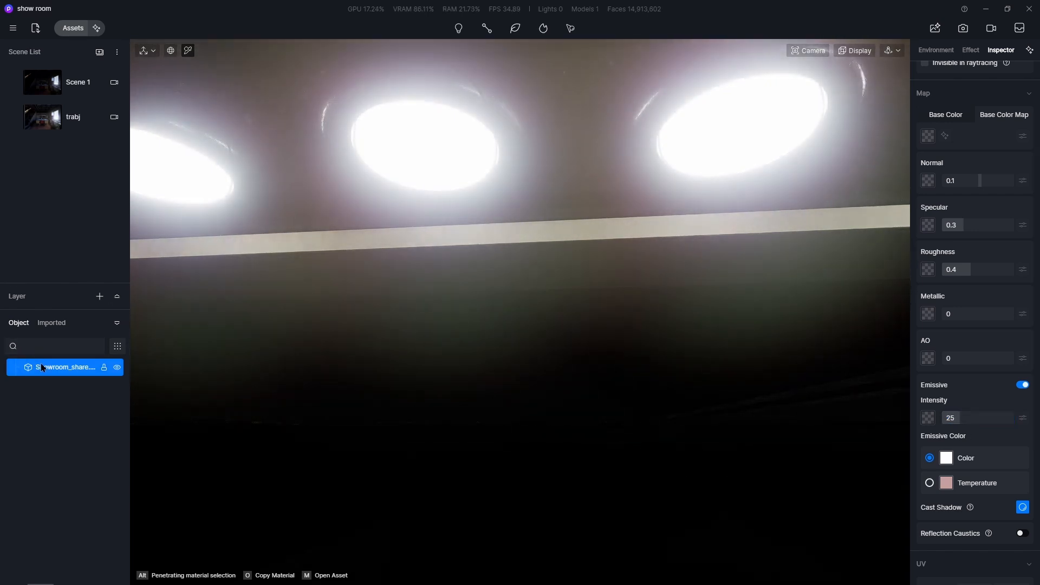
Make the material of the small square step lights along the staircase wall emissive with an intensity of 25
click(42, 368)
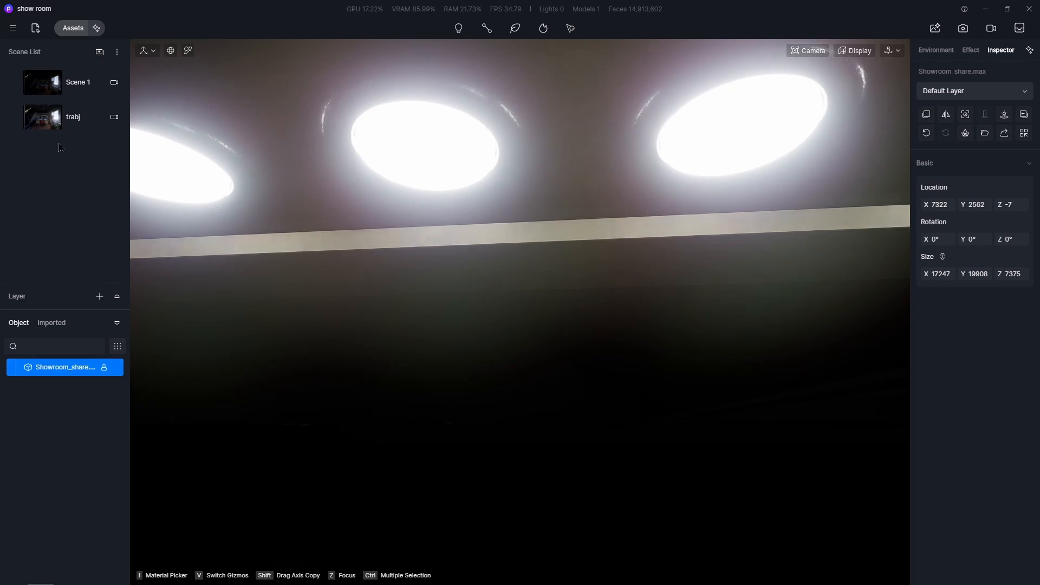
scroll(515, 189, down, 10)
scroll(515, 189, down, 10)
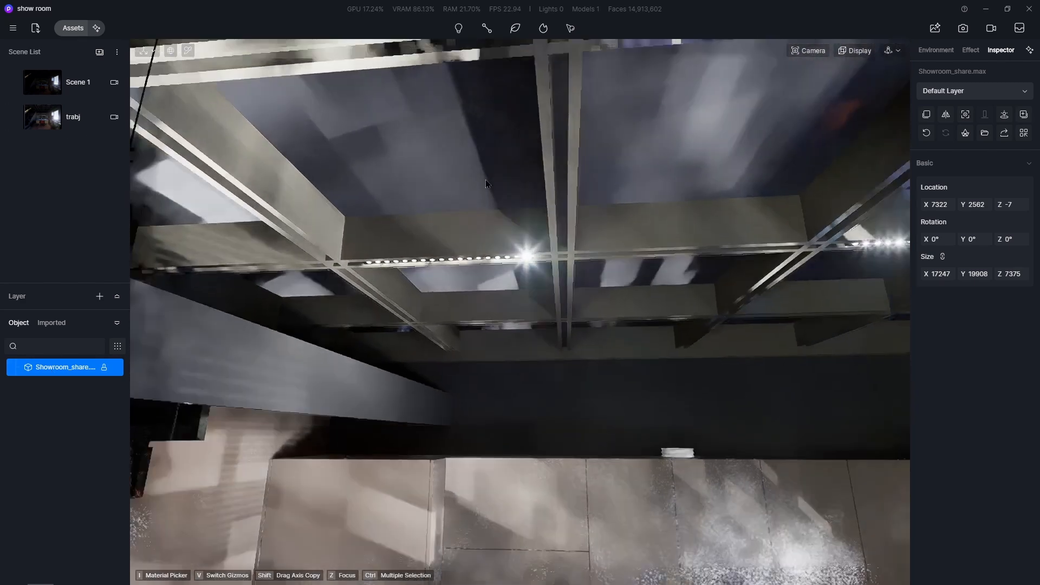
scroll(579, 295, down, 5)
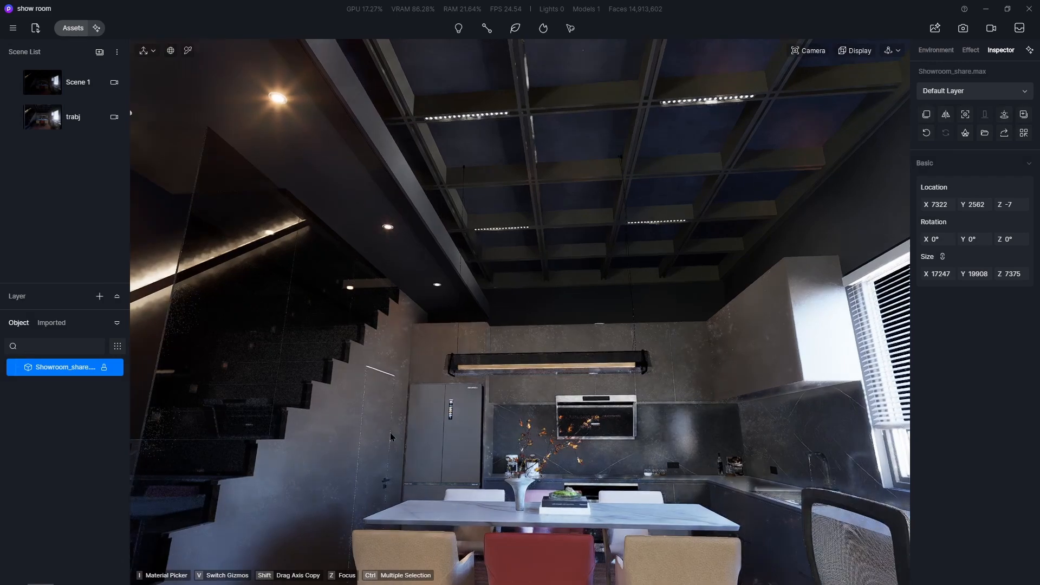
scroll(162, 433, down, 3)
scroll(162, 433, up, 10)
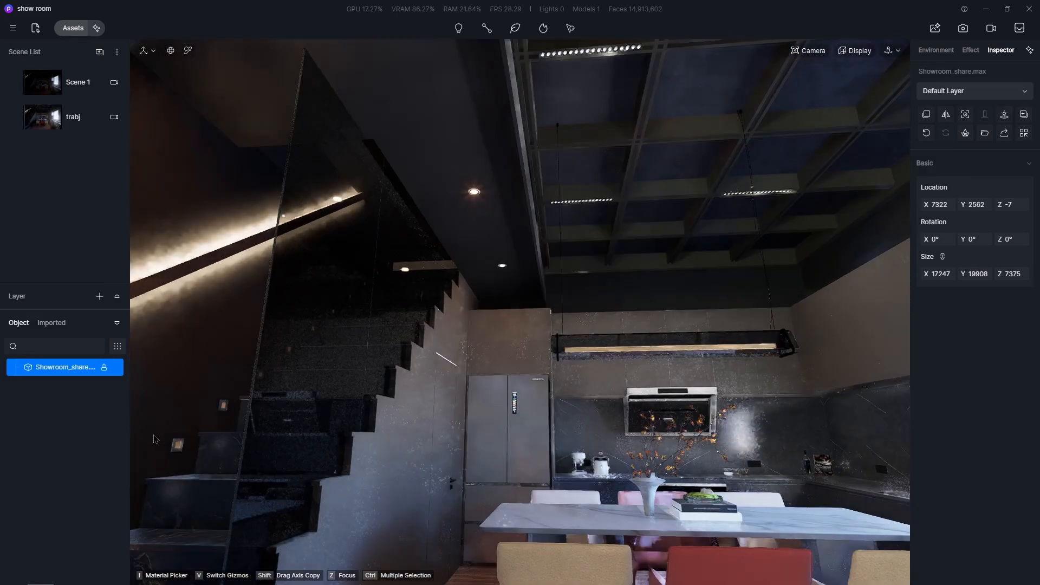
scroll(219, 469, up, 2)
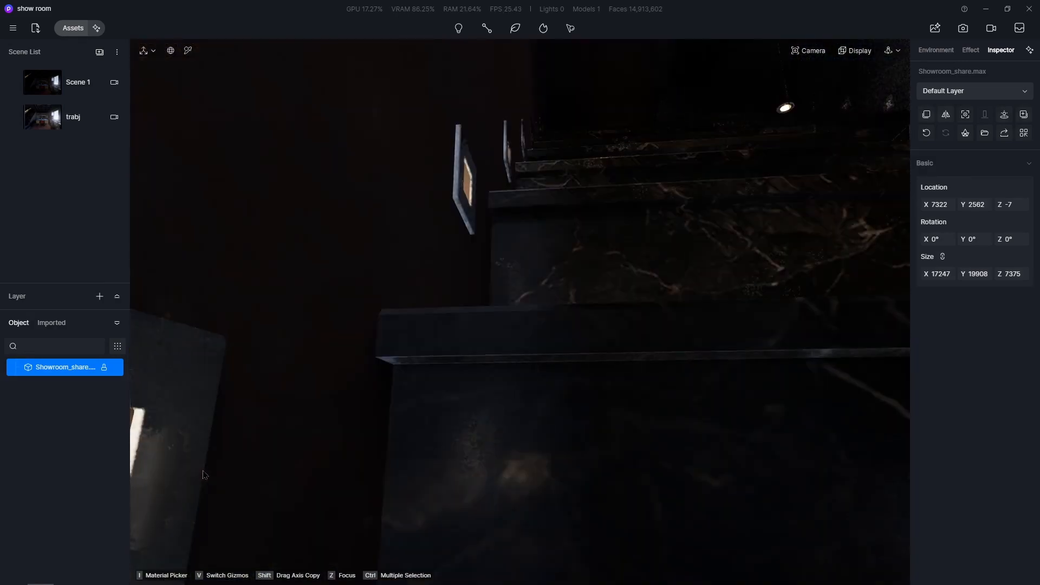
scroll(197, 475, down, 2)
click(197, 475)
key(i)
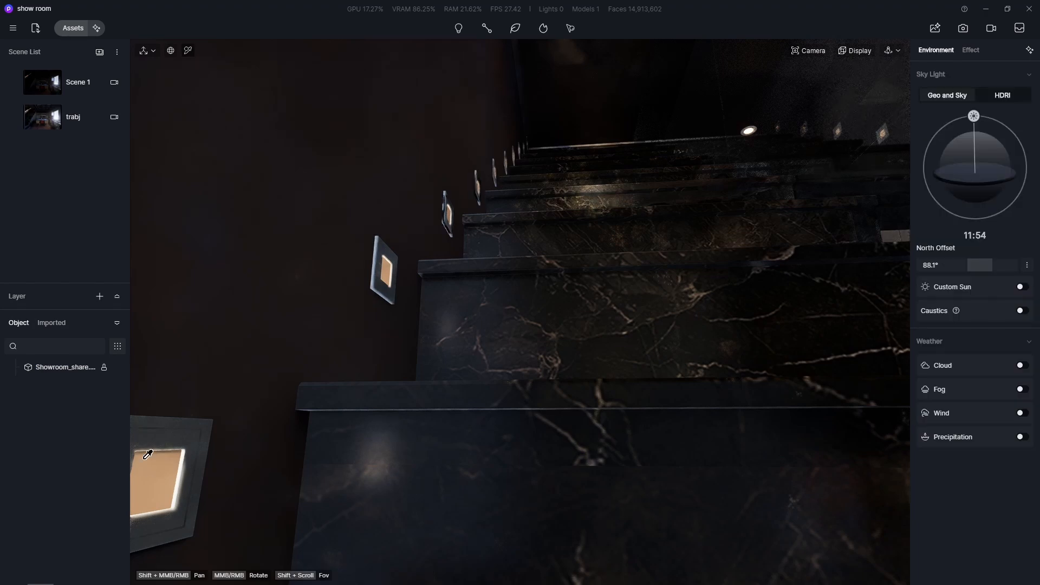
click(157, 467)
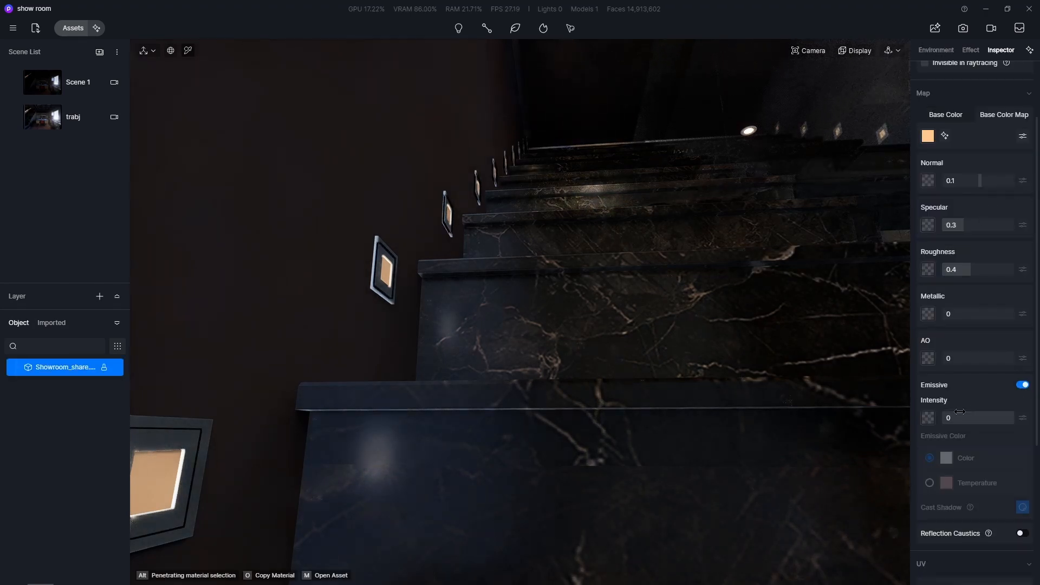
drag(943, 419, 988, 423)
click(991, 418)
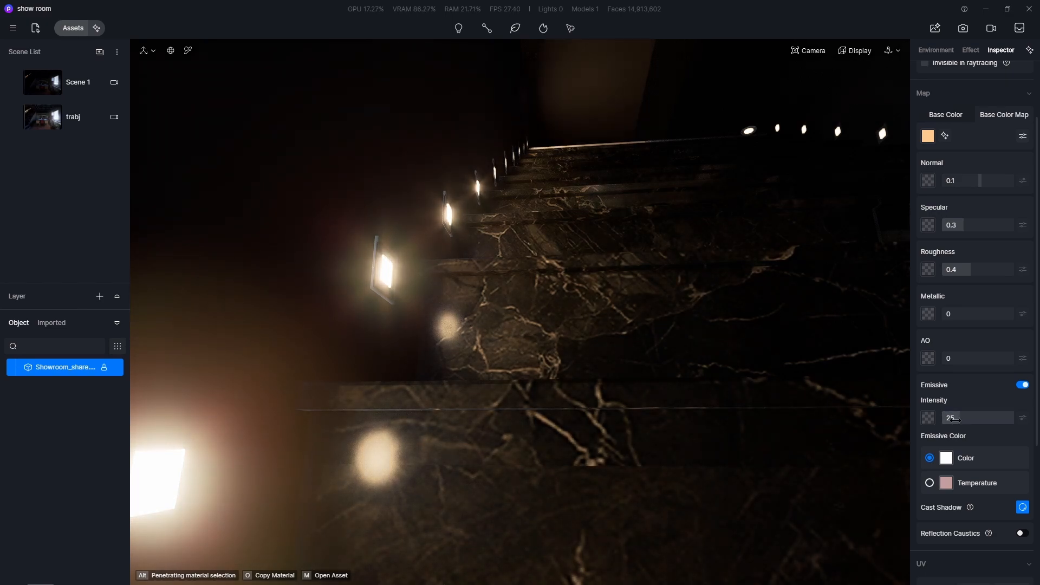
Starting from the Scene 1 view, make the linear pendant lamp's diffuser material above the dining table emissive with an intensity of 15
click(68, 84)
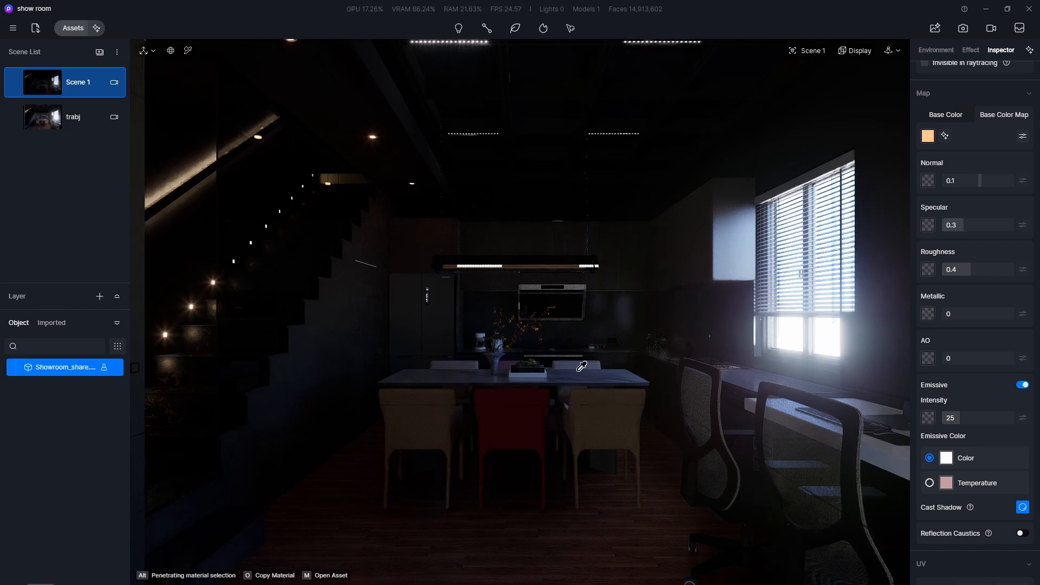
scroll(457, 275, up, 10)
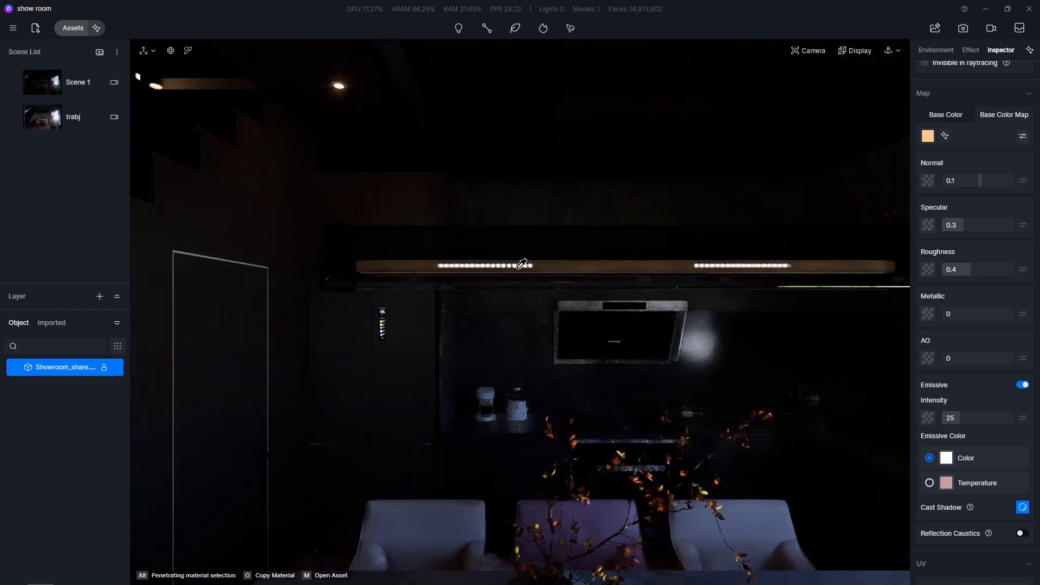
right_drag(533, 292, 614, 197)
scroll(628, 104, up, 6)
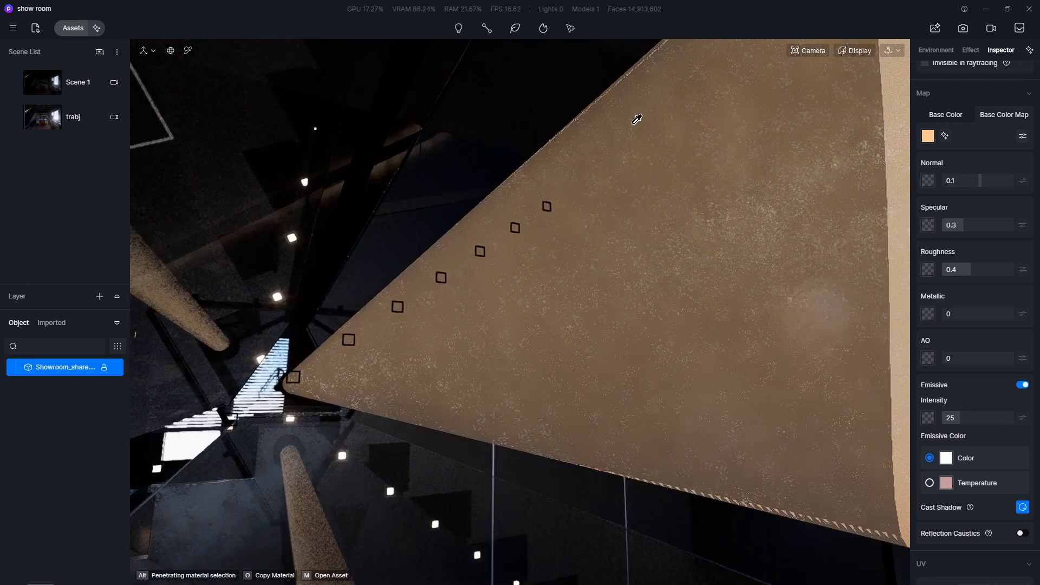
right_drag(765, 208, 708, 226)
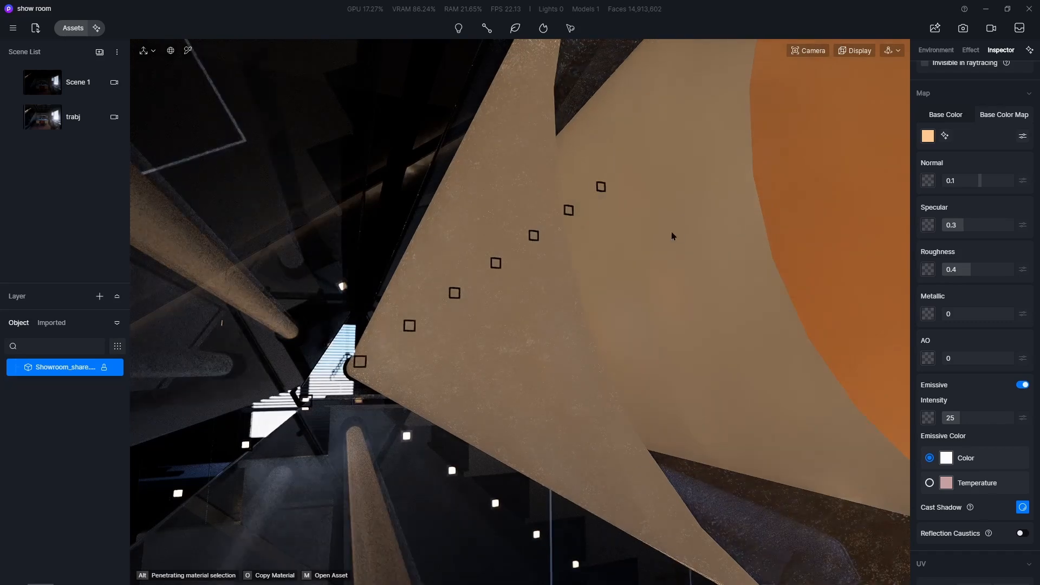
click(708, 230)
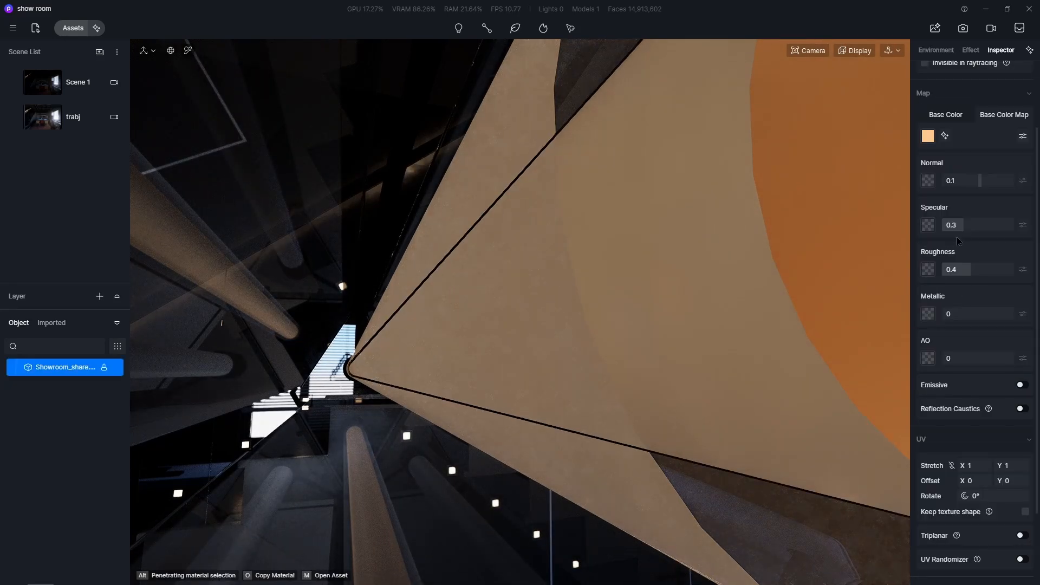
click(1021, 386)
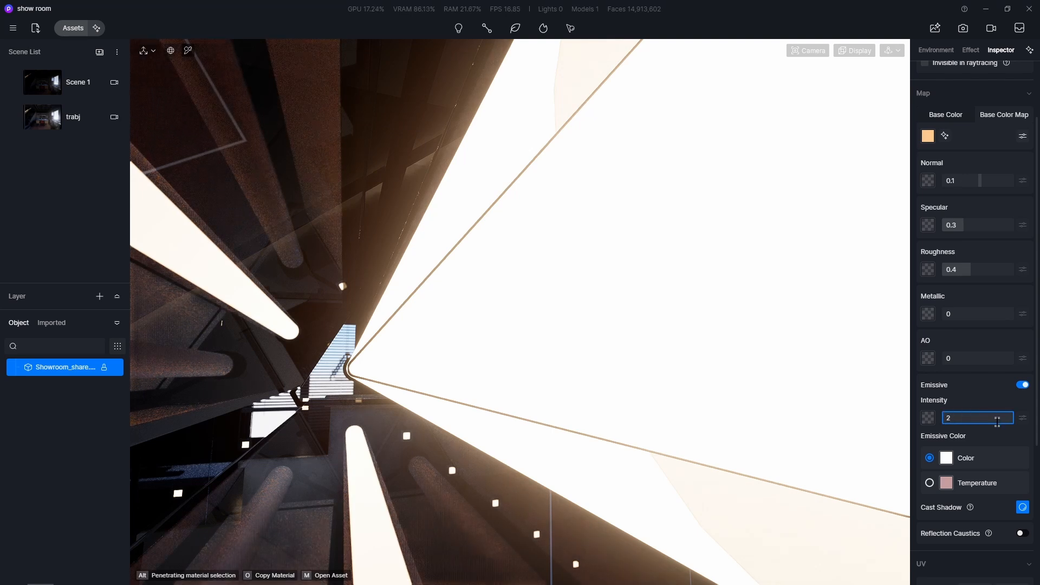
key(Return)
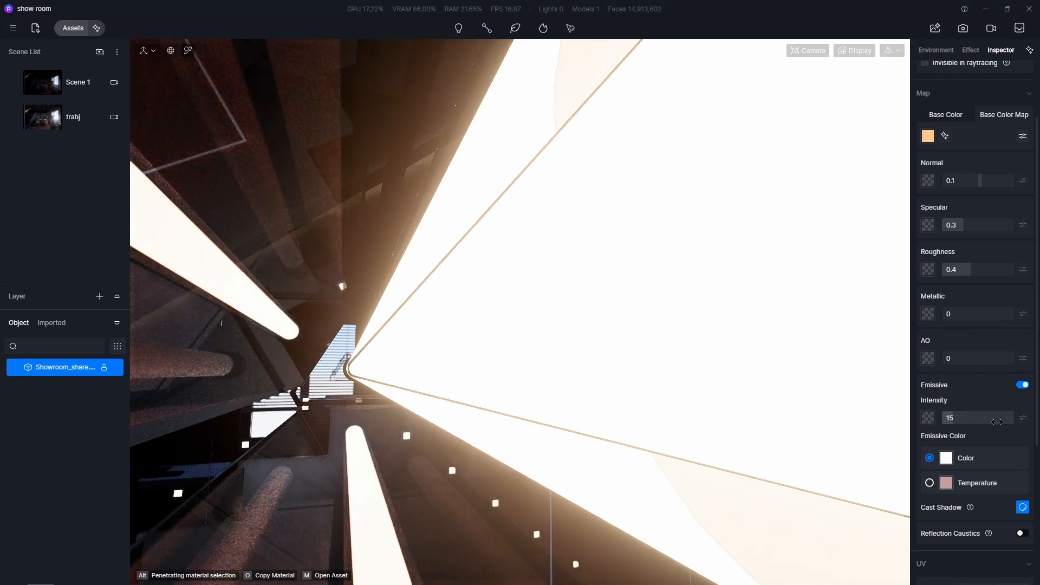
Return to the Scene 1 view and compare its lighting with the reference photo
click(73, 86)
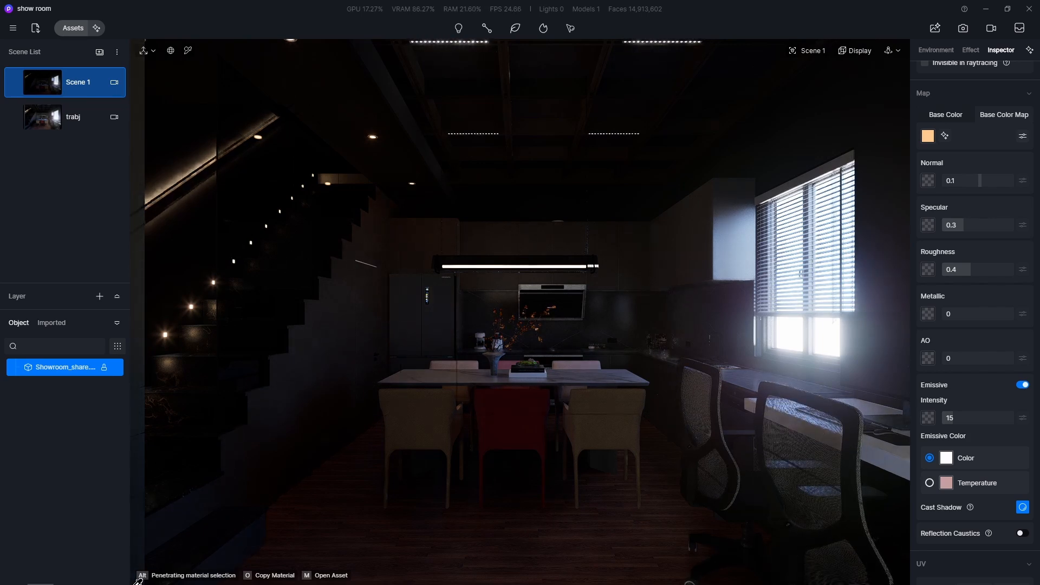
click(67, 578)
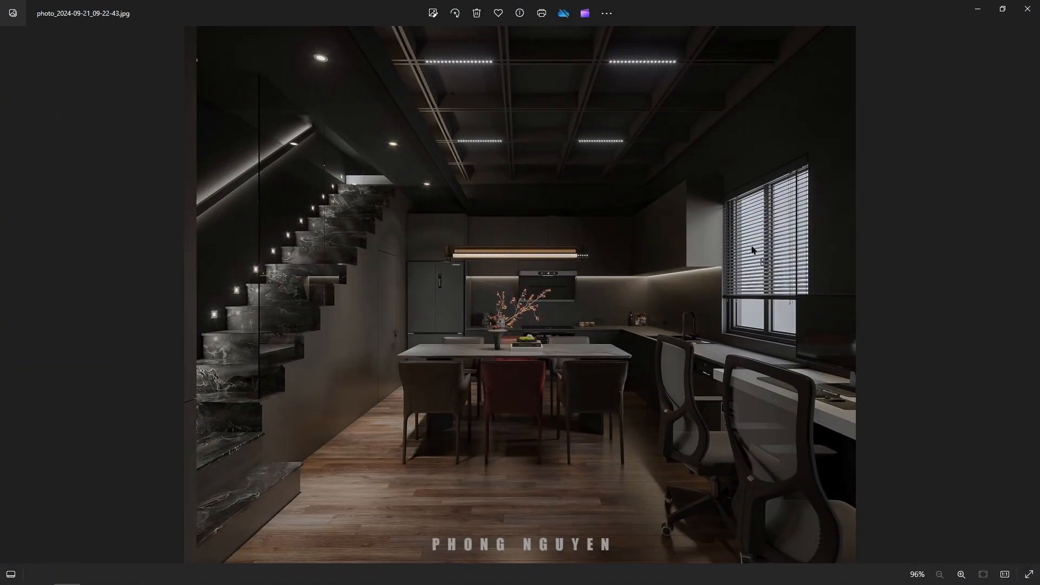
key(alt+Tab)
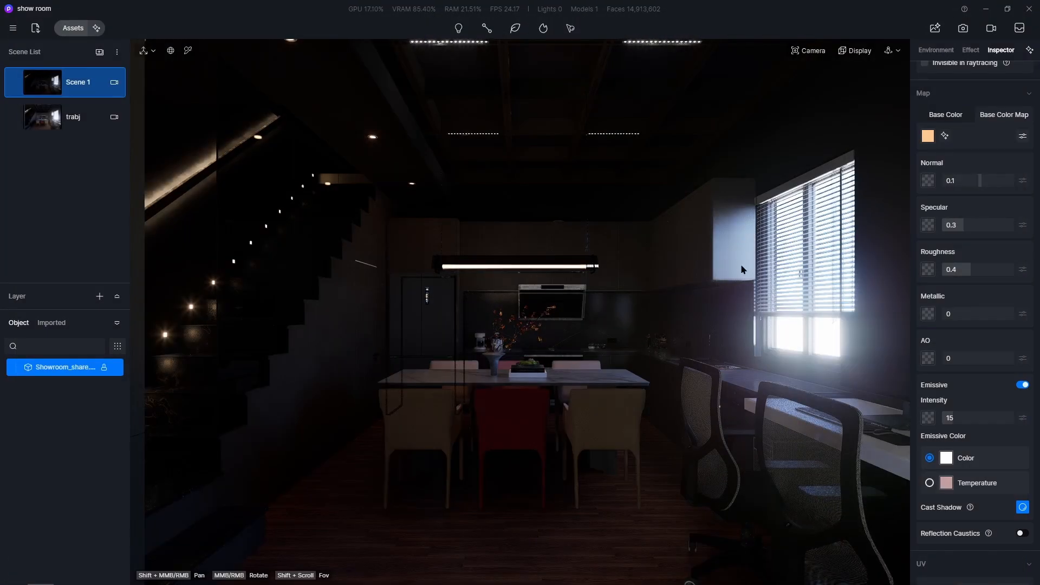
Switch to the trabj scene and place a strip light under the wall cabinets above the sink counter
scroll(739, 265, up, 10)
scroll(573, 359, up, 3)
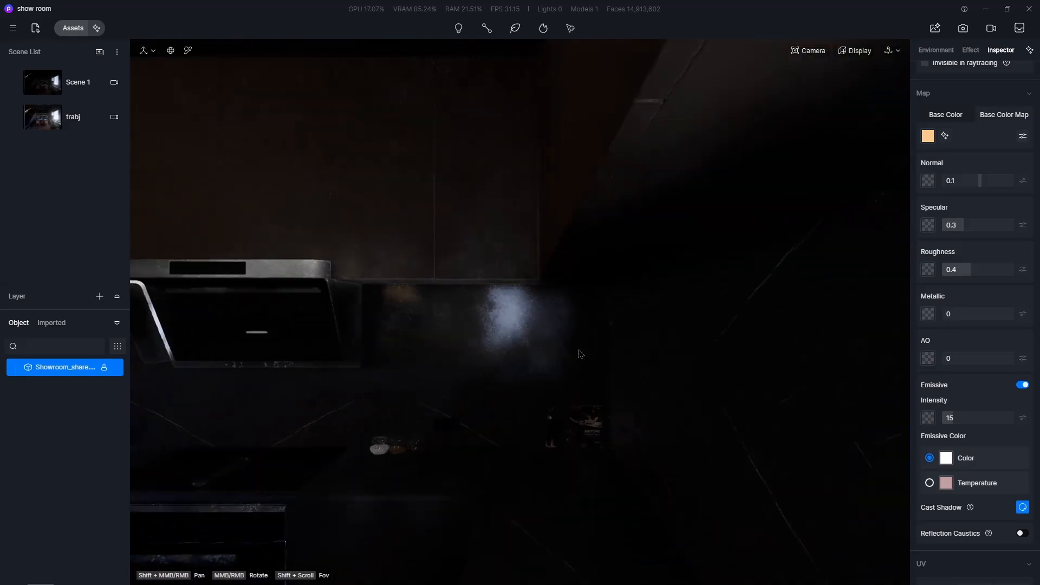
click(92, 123)
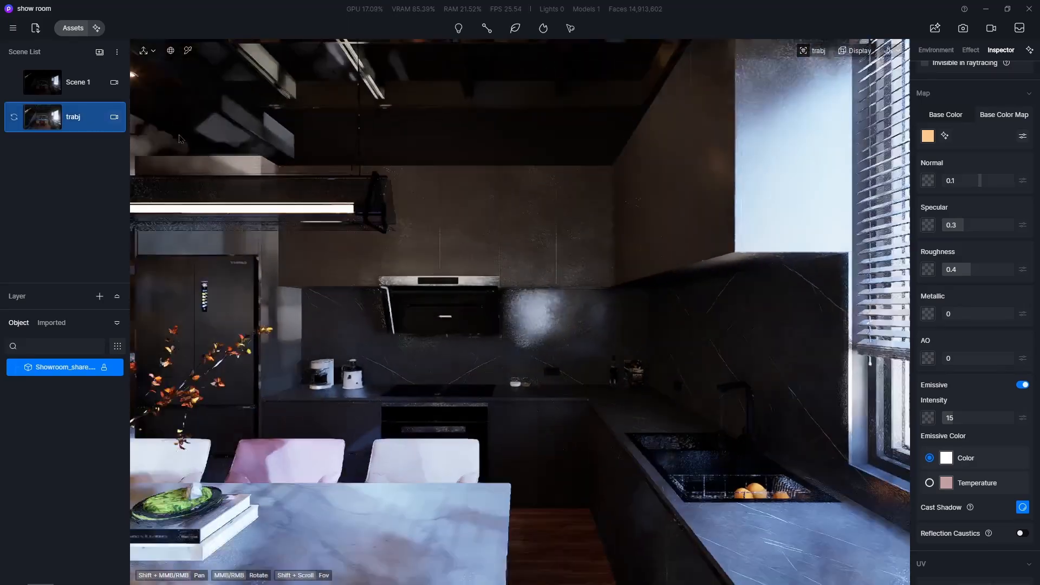
scroll(713, 290, up, 10)
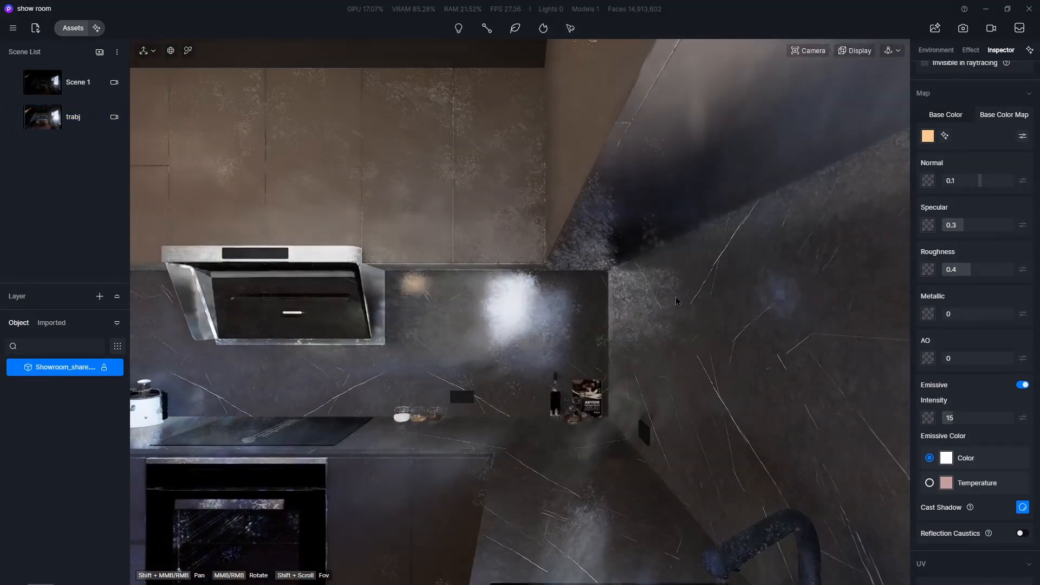
scroll(674, 297, up, 2)
middle_drag(674, 296, 777, 233)
middle_drag(560, 273, 421, 247)
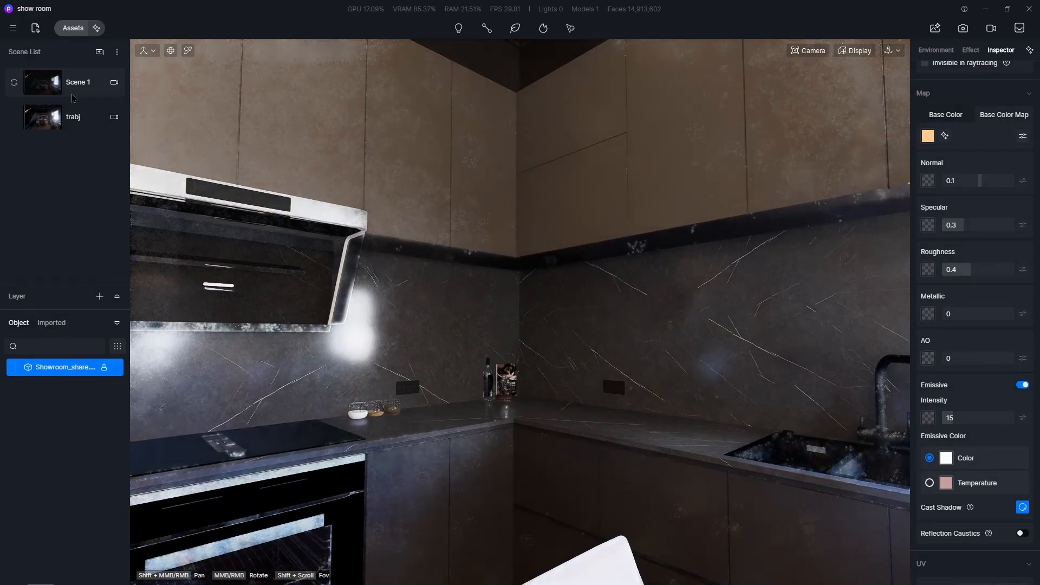
click(459, 31)
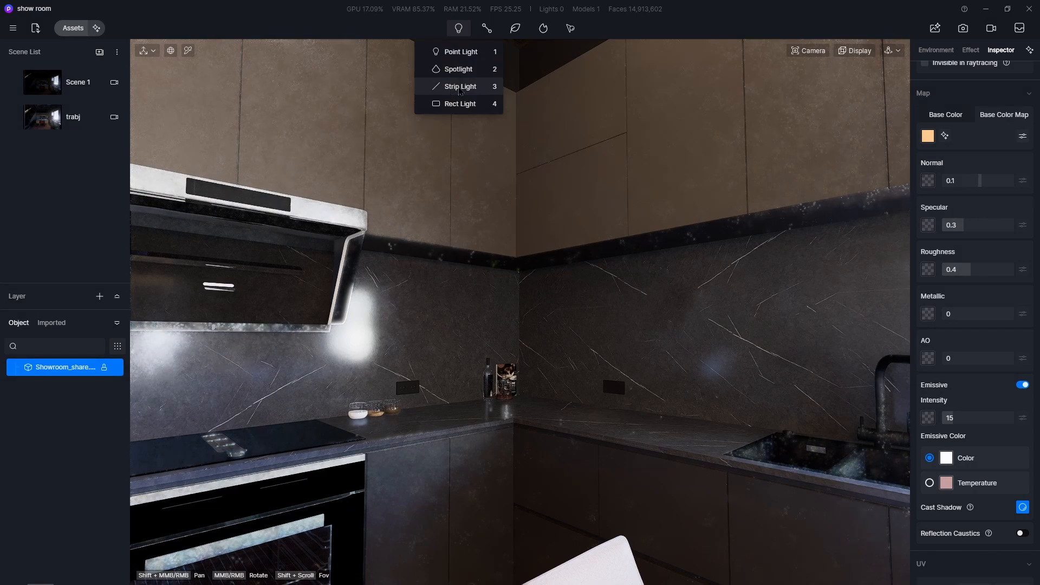
click(460, 87)
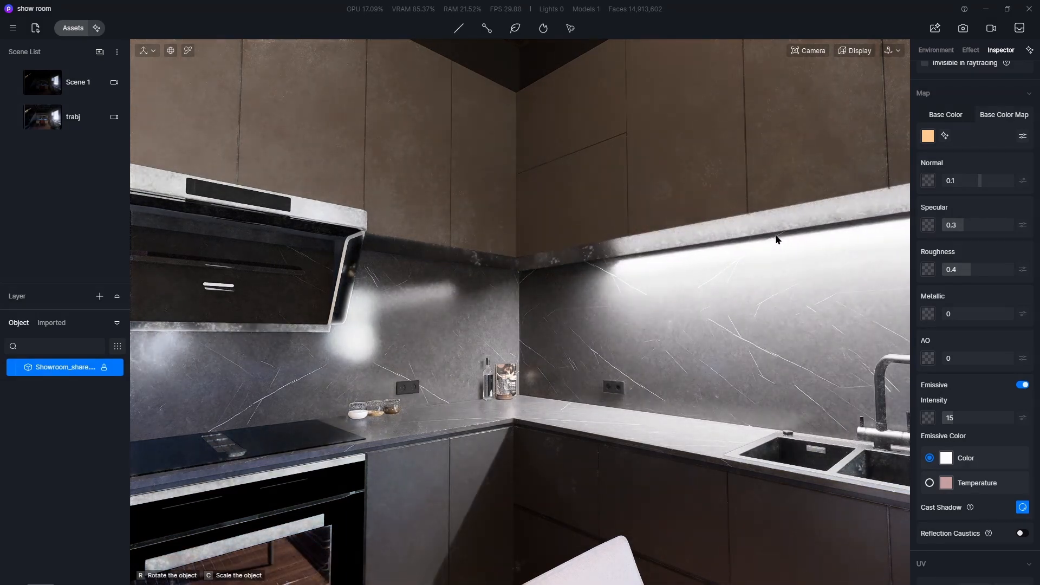
click(776, 235)
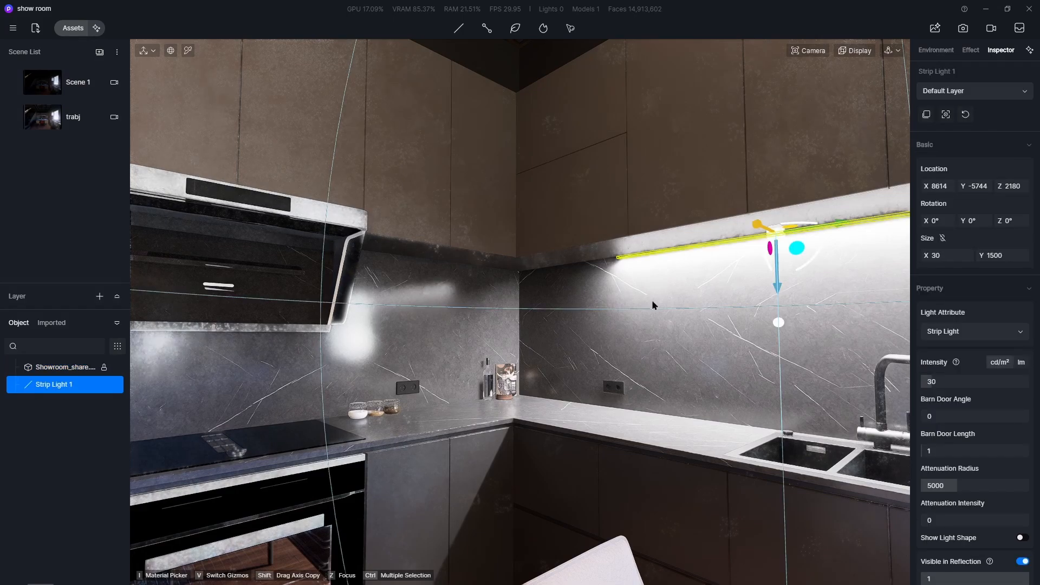
Slide the strip light along the sink wall towards the kitchen corner and lengthen it to a Y size of 2293
scroll(652, 301, down, 5)
scroll(708, 327, up, 5)
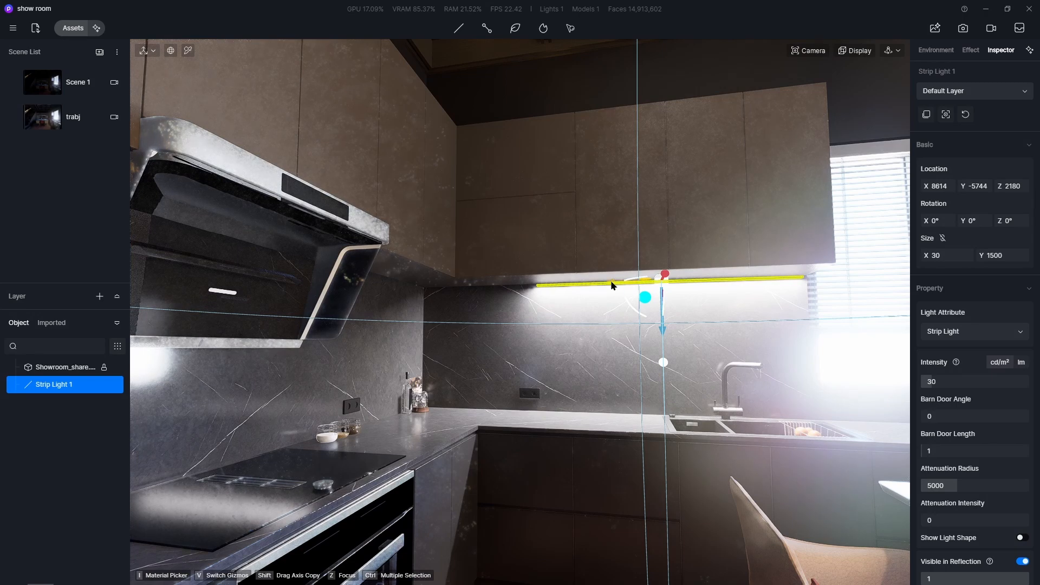
drag(597, 284, 559, 286)
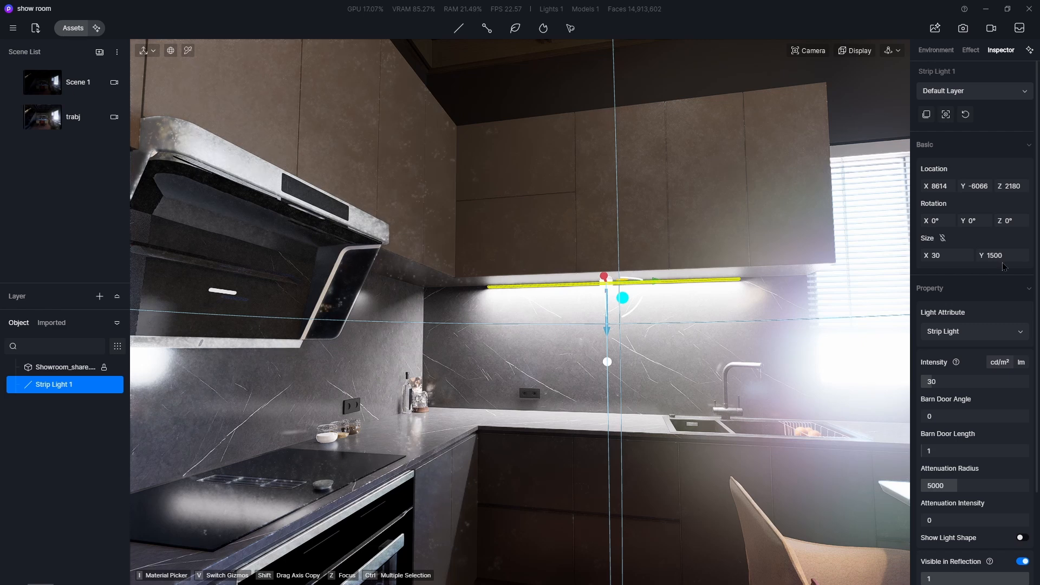
drag(1027, 258, 1039, 258)
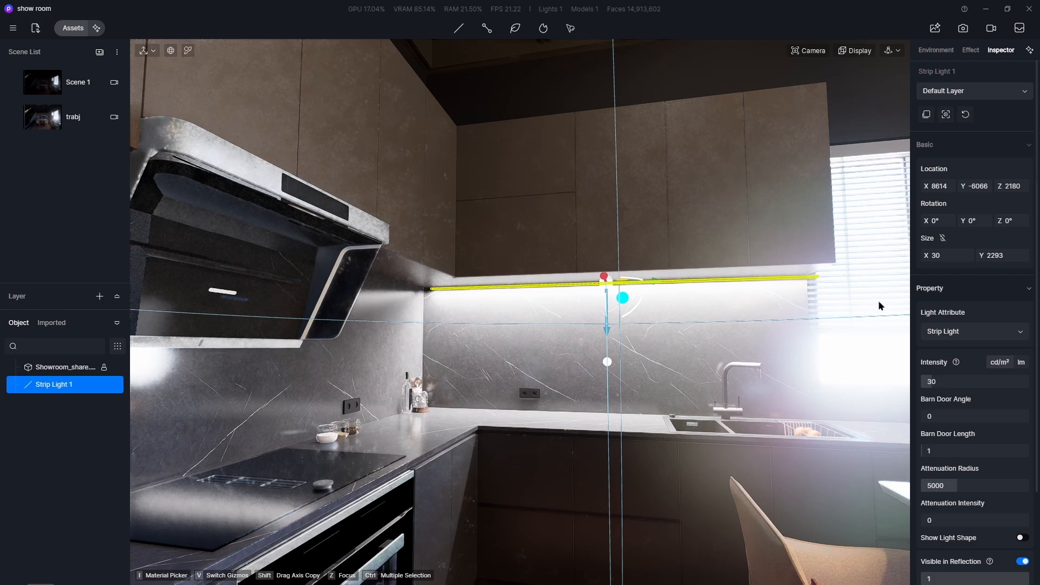
Move the under-cabinet strip light further towards the kitchen corner, to Y location -6126
drag(638, 284, 656, 282)
click(661, 278)
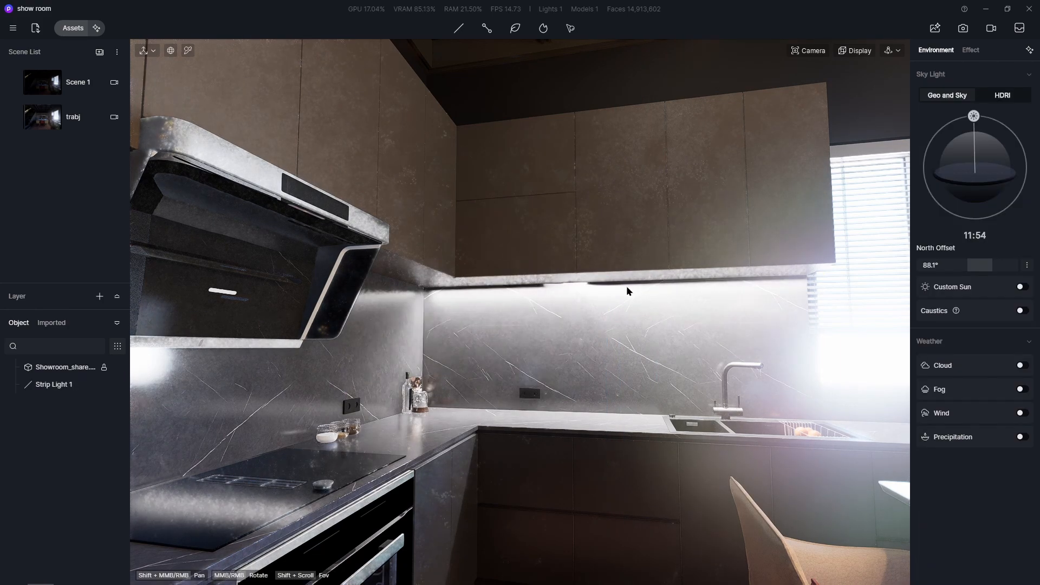
scroll(670, 321, up, 3)
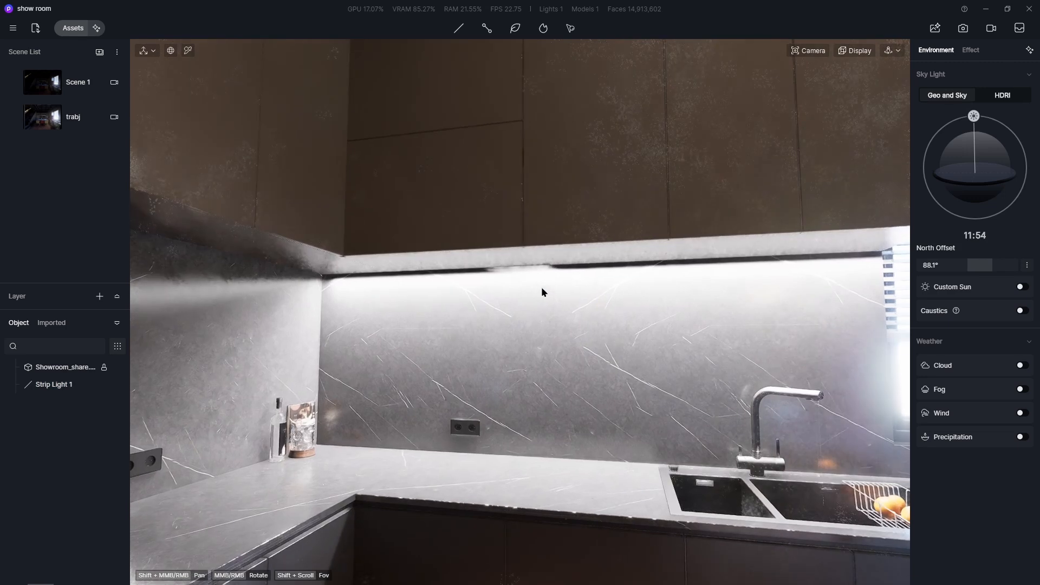
click(47, 384)
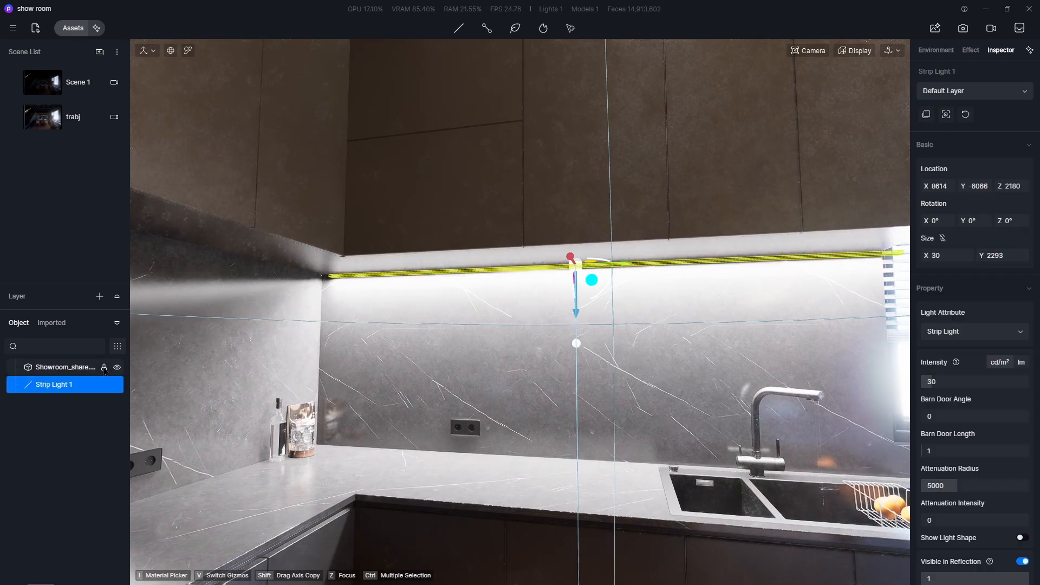
drag(627, 268, 613, 270)
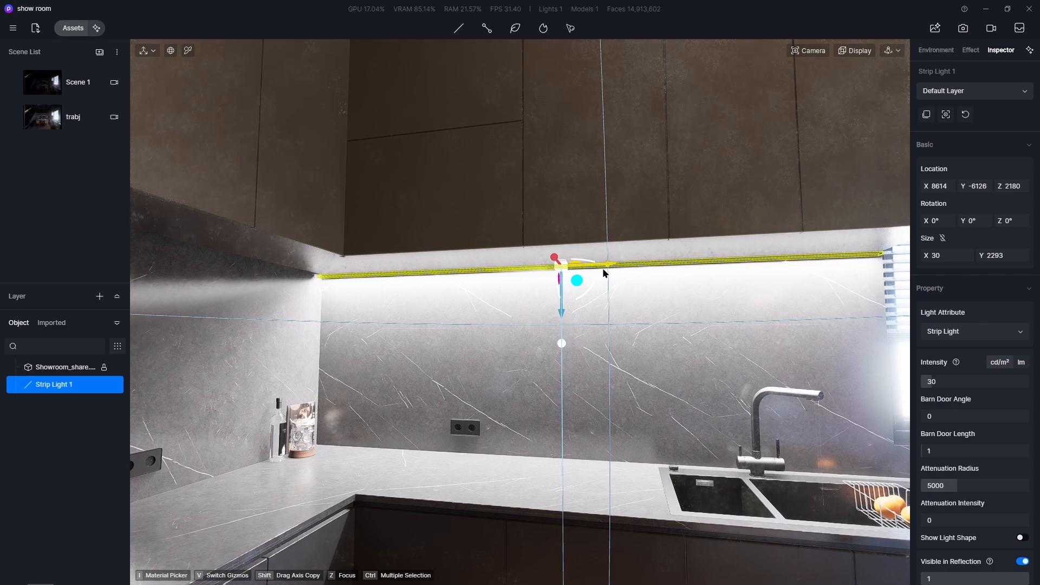
scroll(457, 360, down, 10)
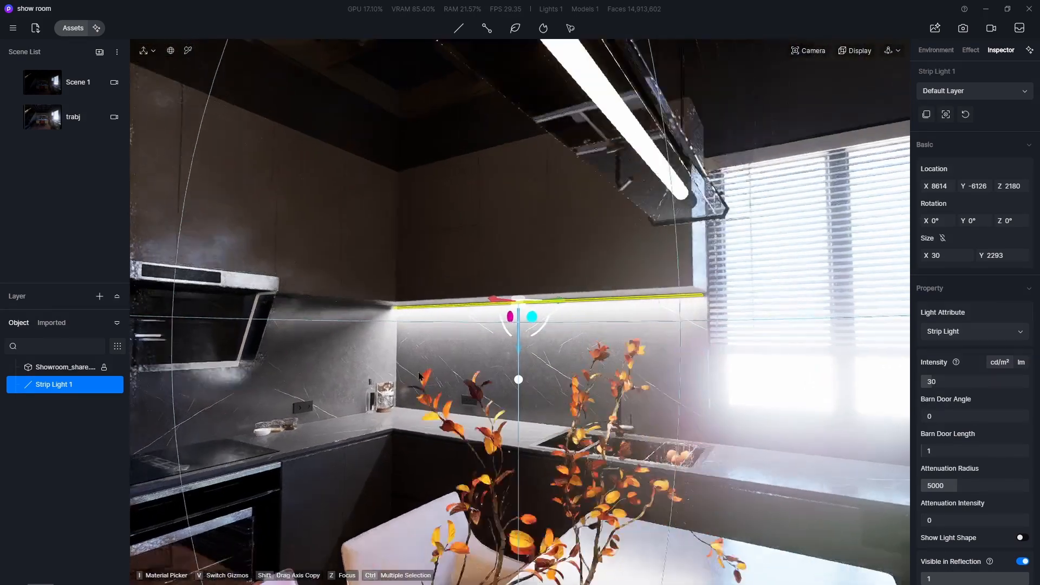
Compare the under-cabinet lighting above the sink with the reference photo
right_drag(419, 375, 820, 418)
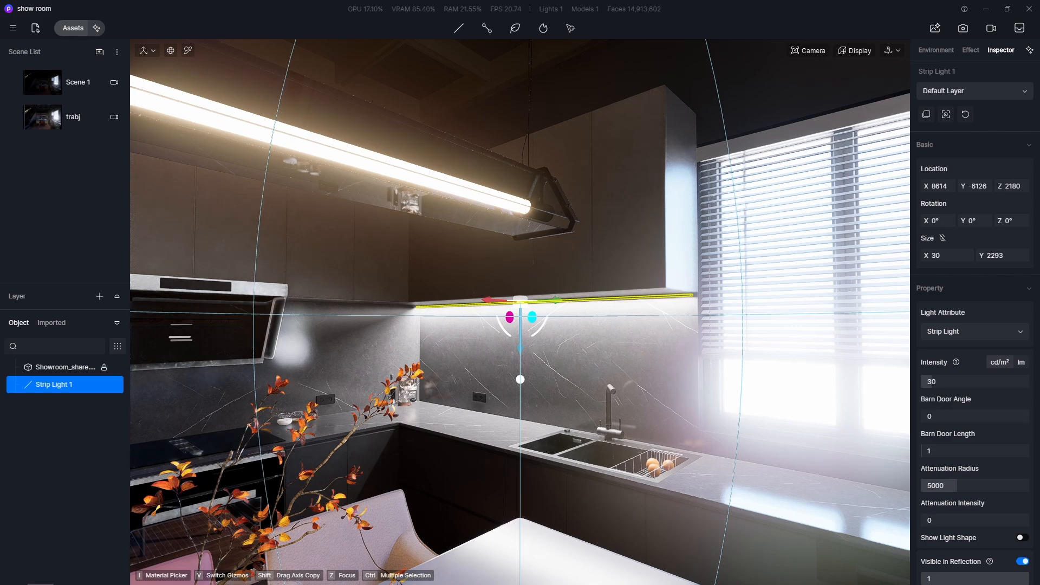
key(alt+Tab)
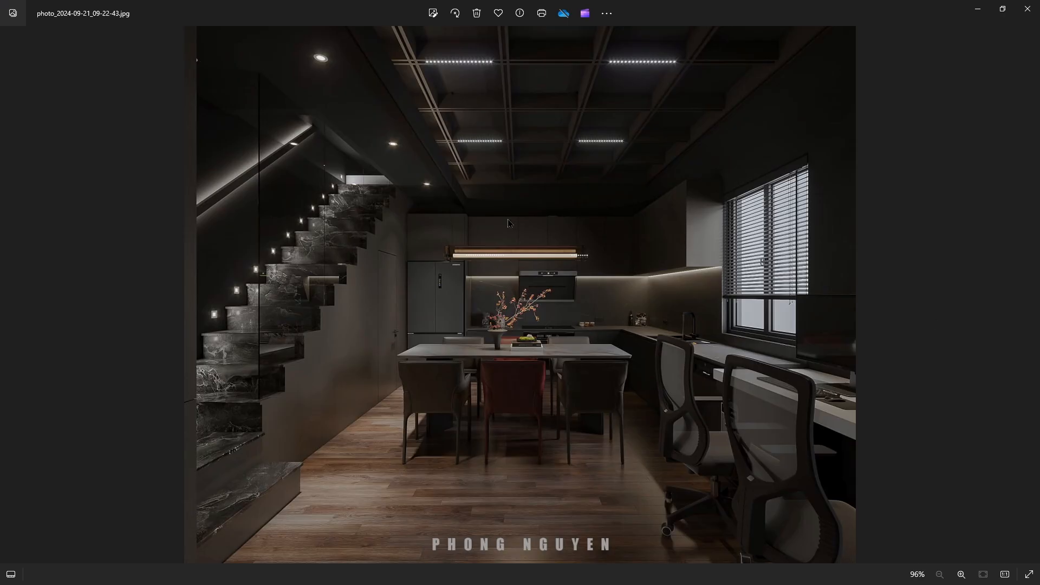
click(978, 9)
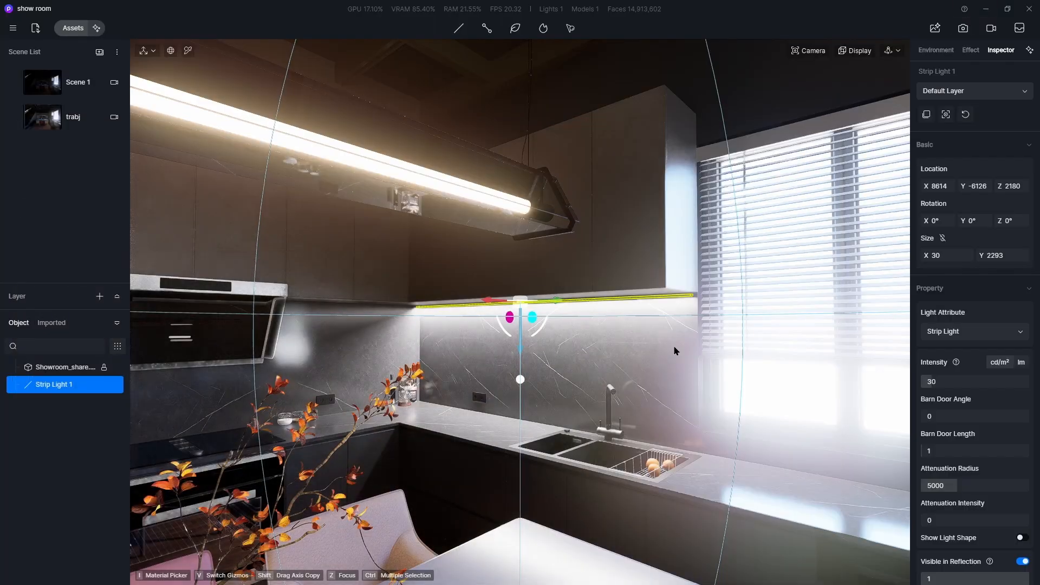
Set the sink wall strip light's barn door length to 2
scroll(958, 475, down, 3)
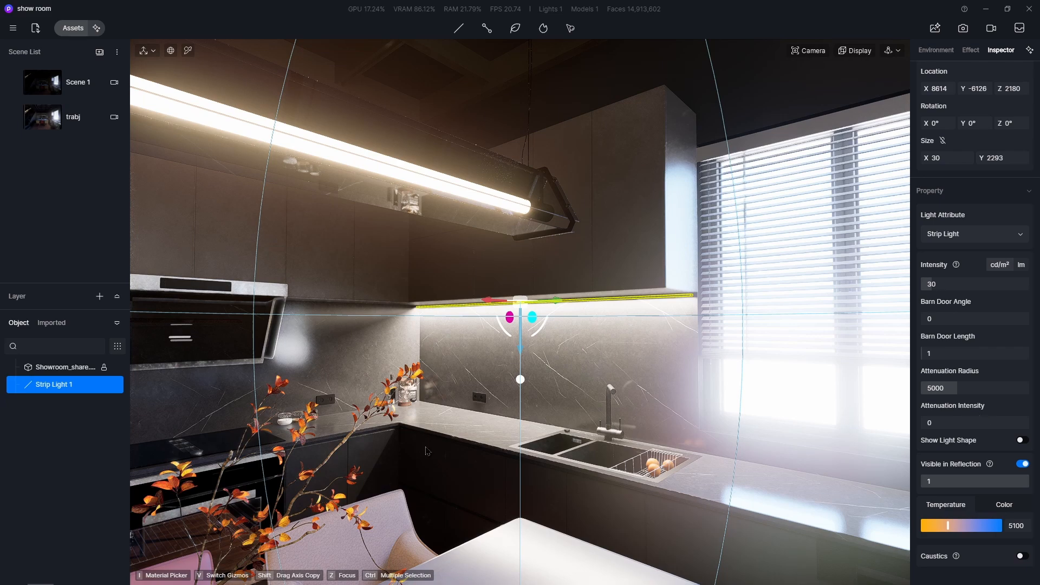
right_drag(358, 441, 288, 299)
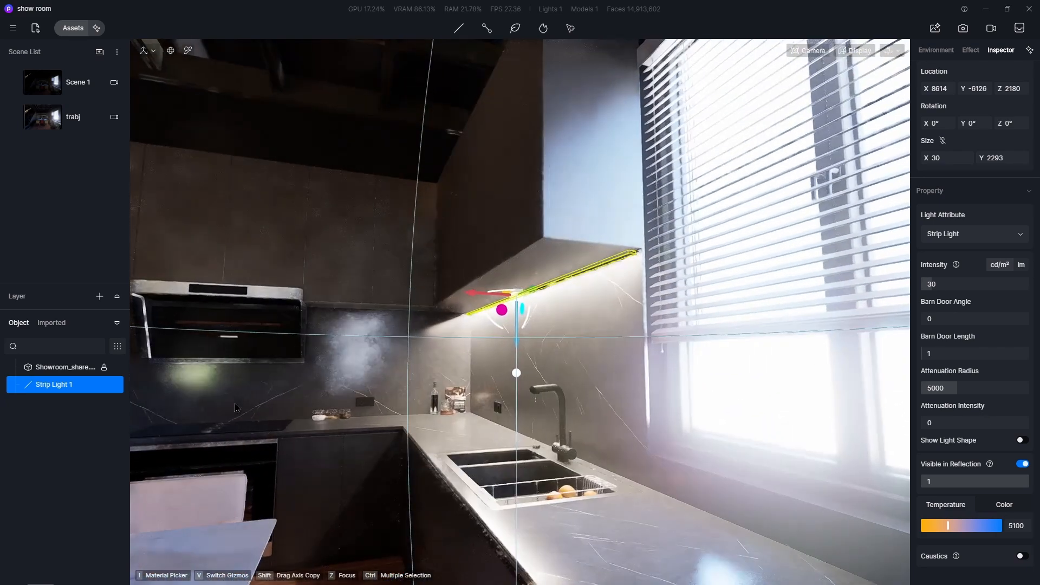
scroll(336, 310, up, 2)
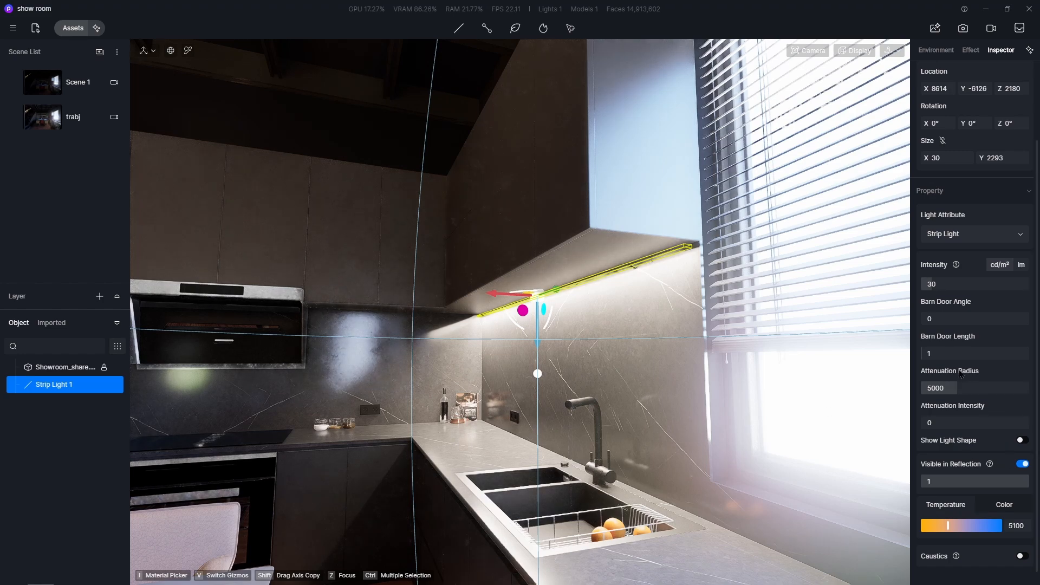
drag(941, 354, 895, 353)
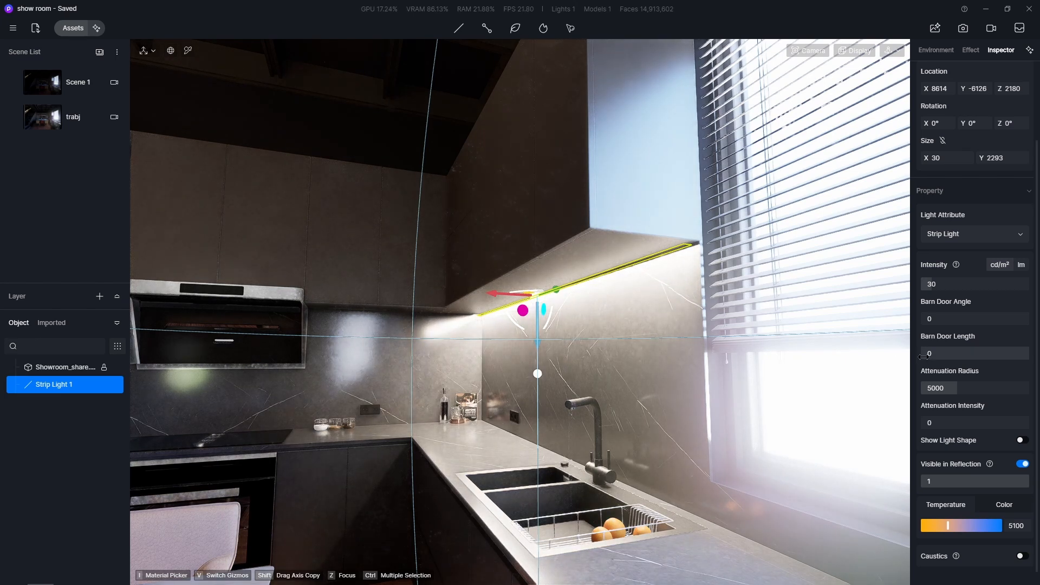
drag(923, 355, 922, 358)
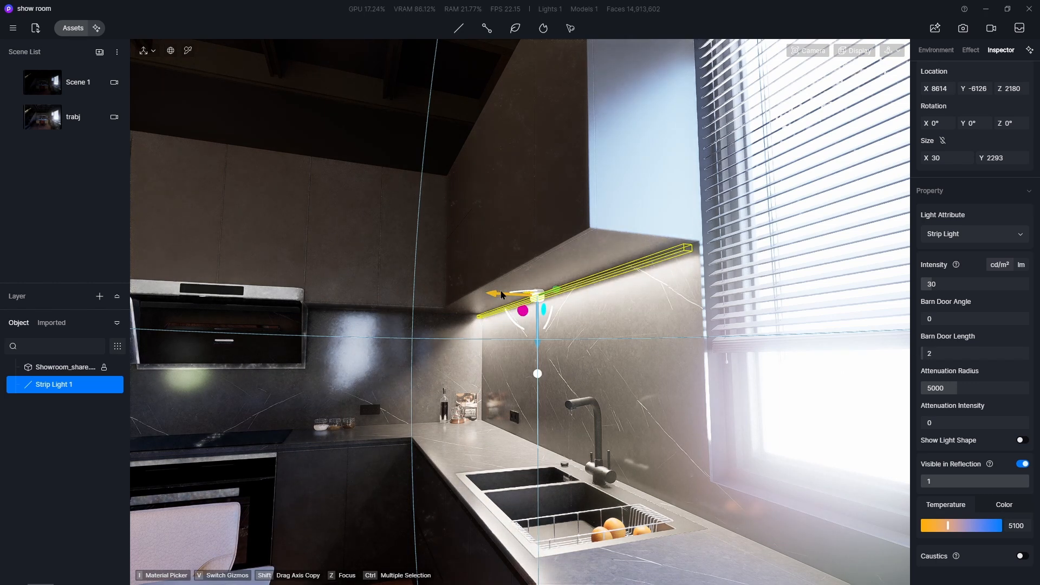
Copy the strip light, rotate the copy to 270° about Z and place it under the cabinets on the range hood wall
shift+drag(503, 295, 483, 290)
right_drag(304, 329, 543, 345)
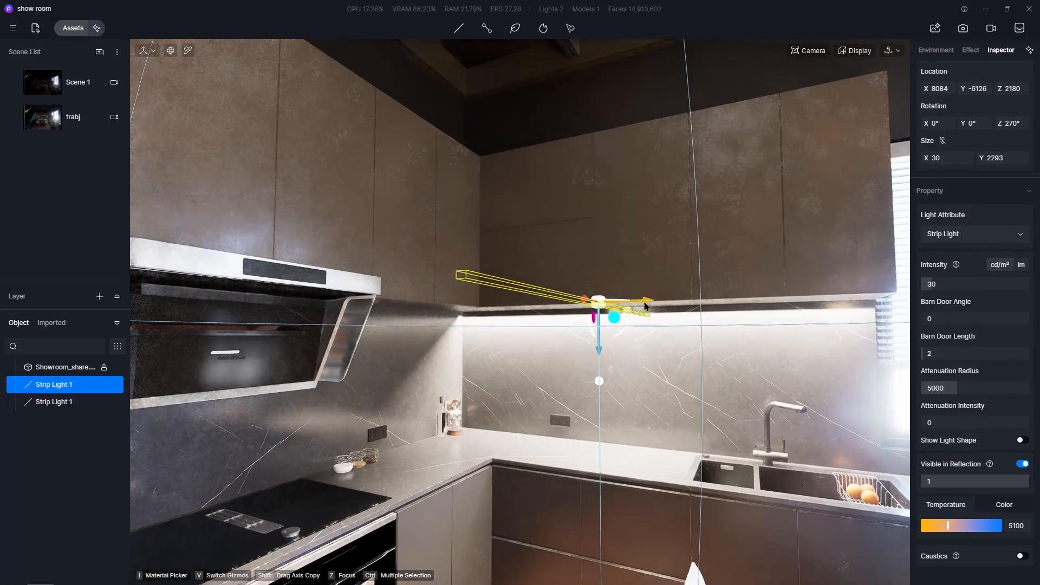
drag(644, 324, 443, 318)
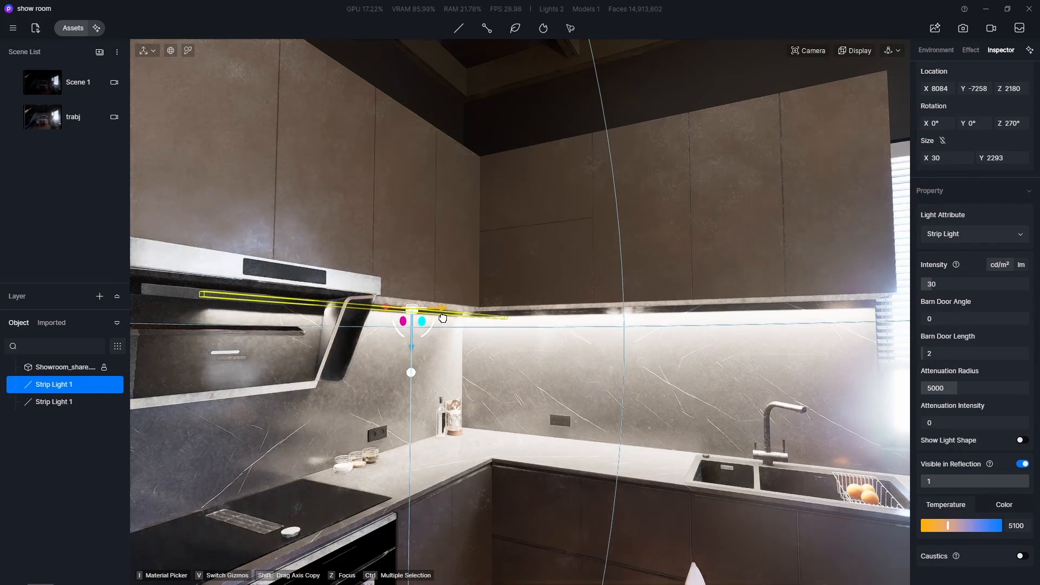
Shorten the copied strip light to a Y size of 1294 and shift it to X location 8064, between hood and corner
scroll(480, 347, up, 3)
middle_drag(248, 247, 383, 366)
scroll(490, 398, down, 3)
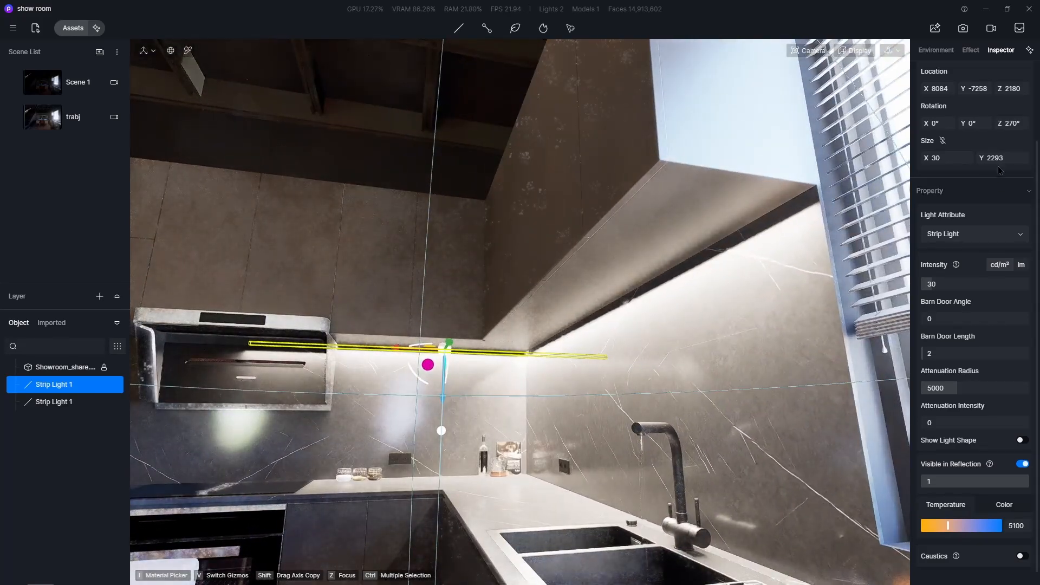
drag(1002, 157, 870, 174)
drag(641, 215, 473, 220)
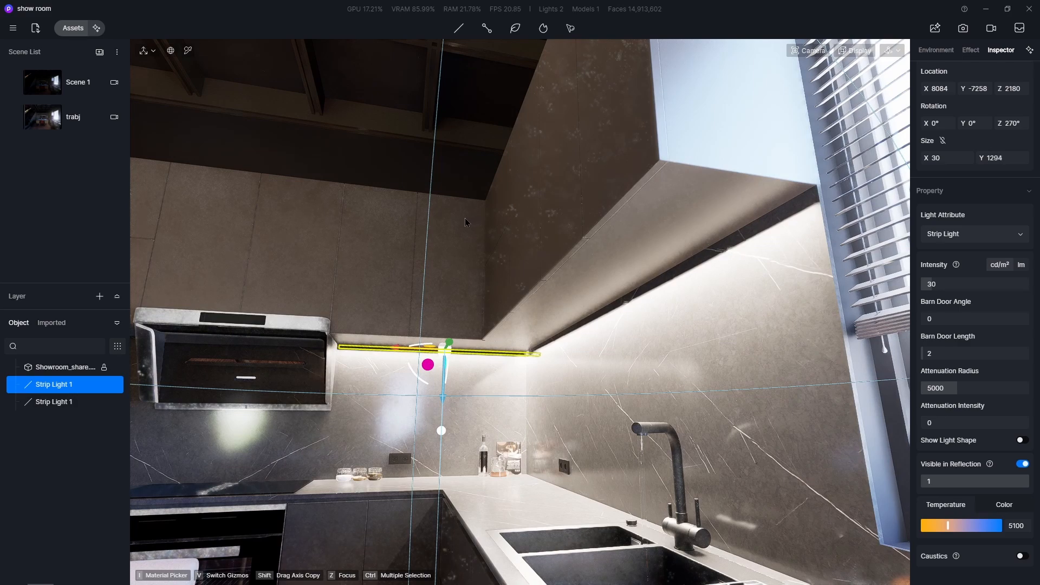
scroll(389, 355, up, 3)
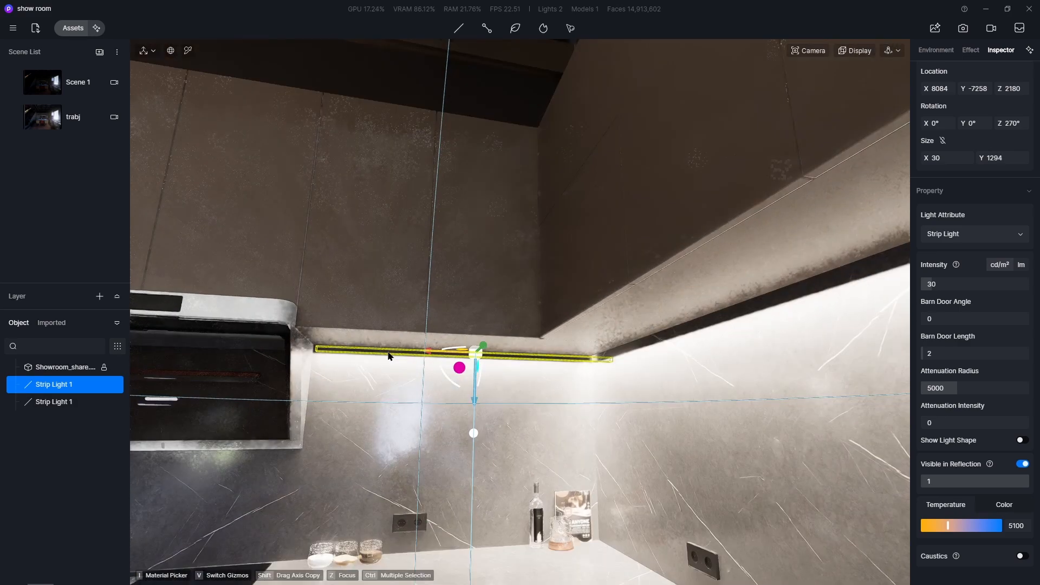
drag(428, 352, 422, 354)
Copy the strip light to the fridge side of the range hood, with a Y size of 814 and X location 6134
scroll(698, 471, down, 5)
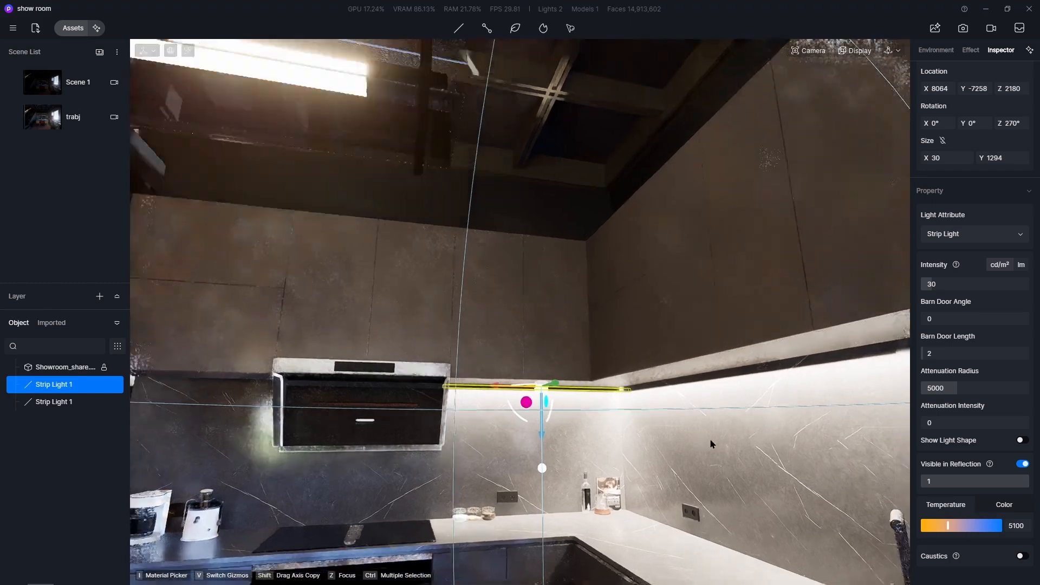
scroll(711, 444, down, 5)
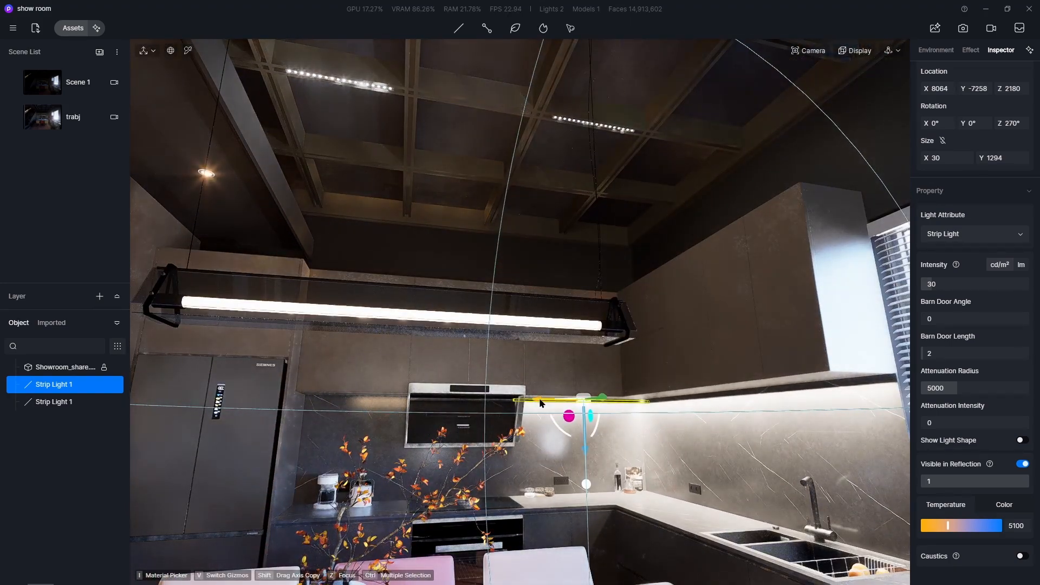
drag(534, 400, 291, 427)
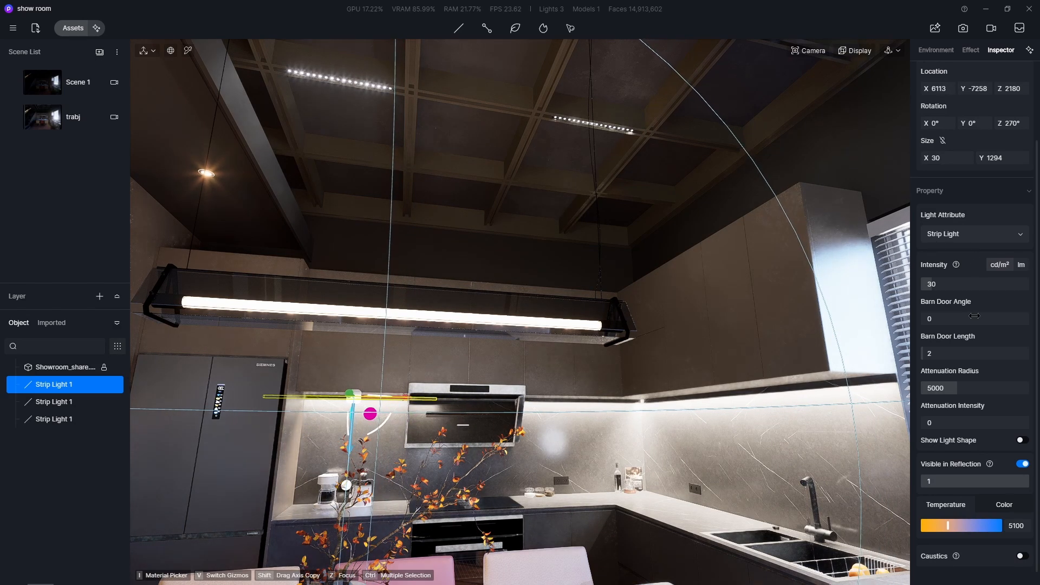
drag(989, 171, 811, 190)
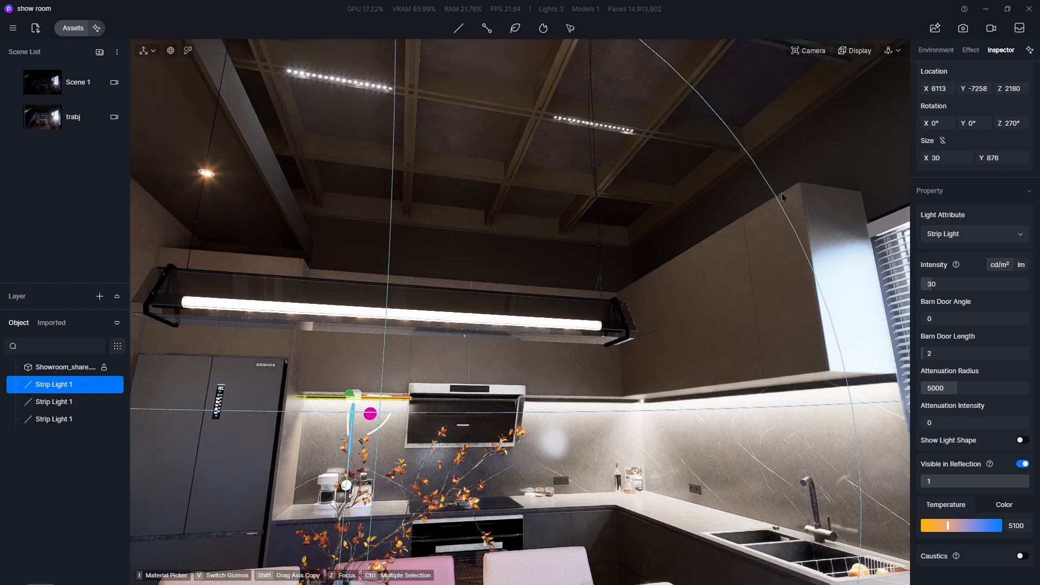
scroll(433, 435, up, 5)
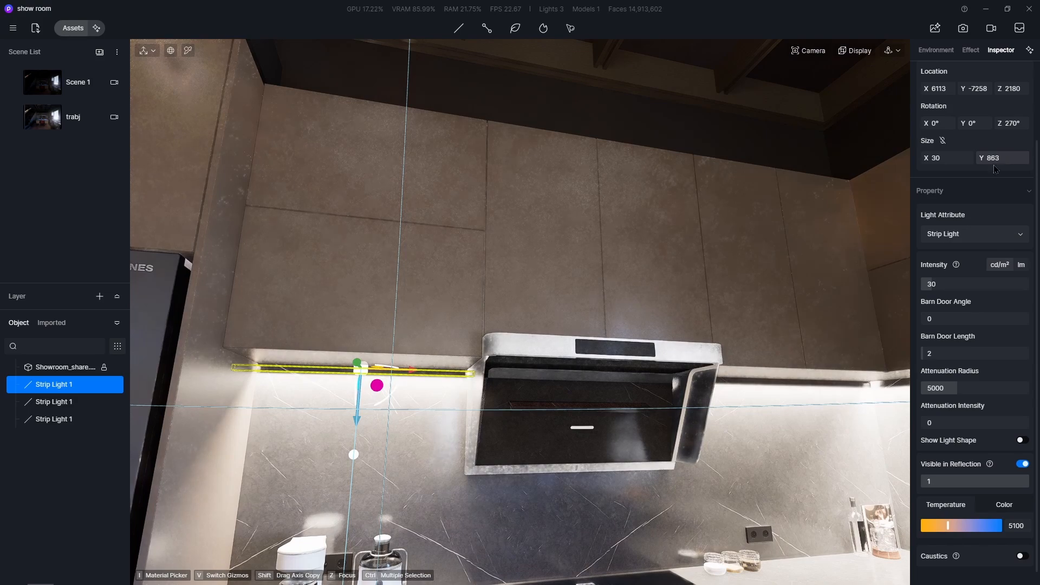
drag(995, 169, 978, 174)
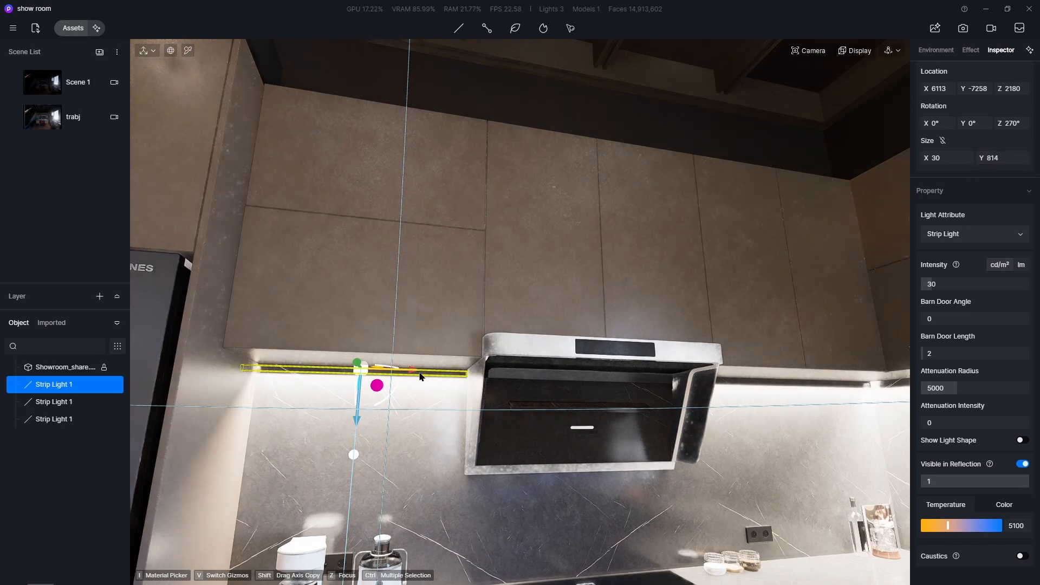
drag(412, 373, 417, 373)
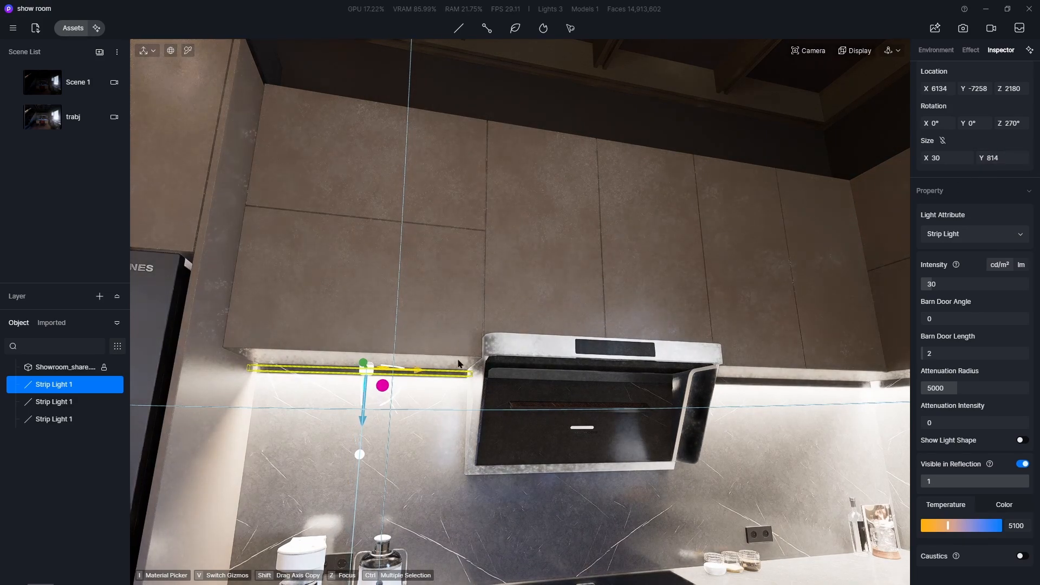
Select all three under-cabinet strip lights and raise them together to Z location 2183
scroll(278, 327, down, 10)
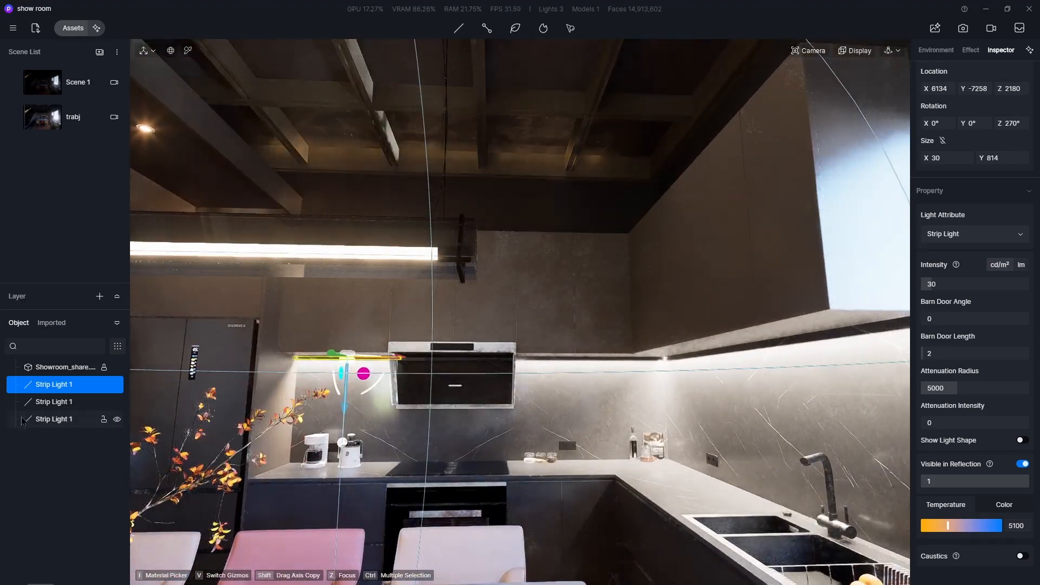
shift+click(48, 419)
scroll(770, 368, up, 5)
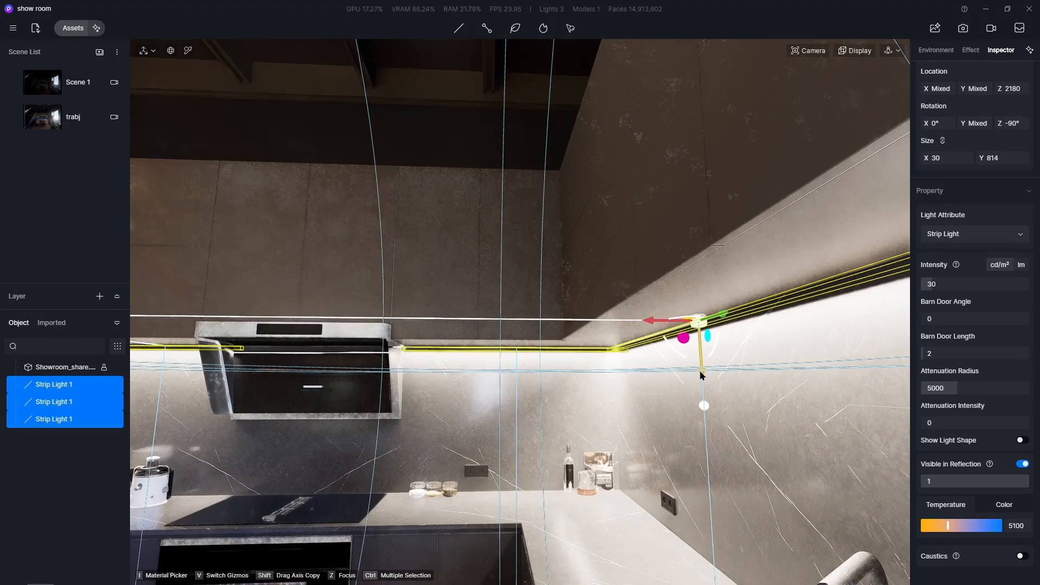
drag(700, 373, 700, 372)
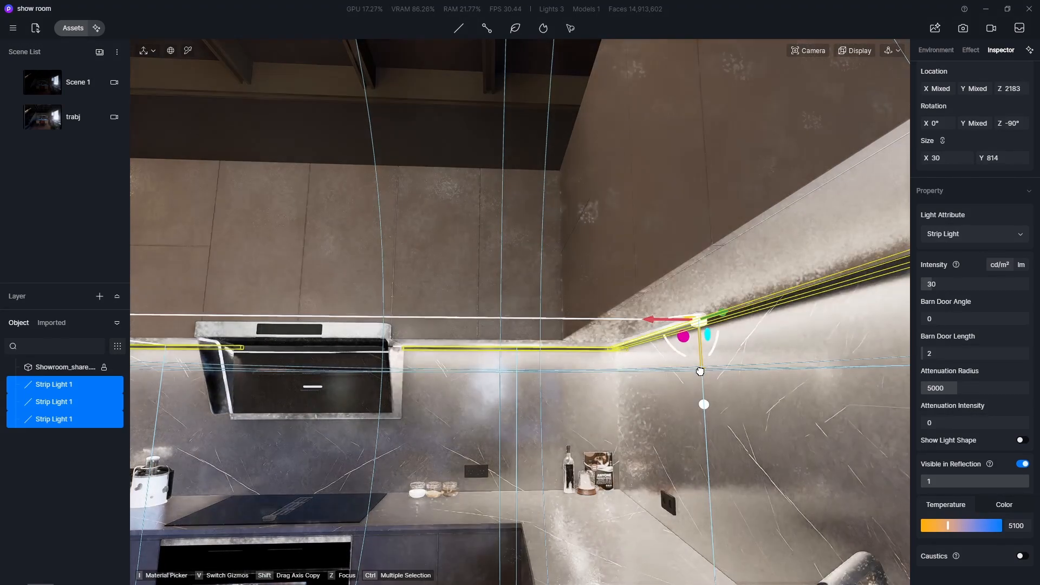
Group the three under-cabinet strip lights, rename the group as led and return to the Scene 1 view
scroll(628, 435, down, 6)
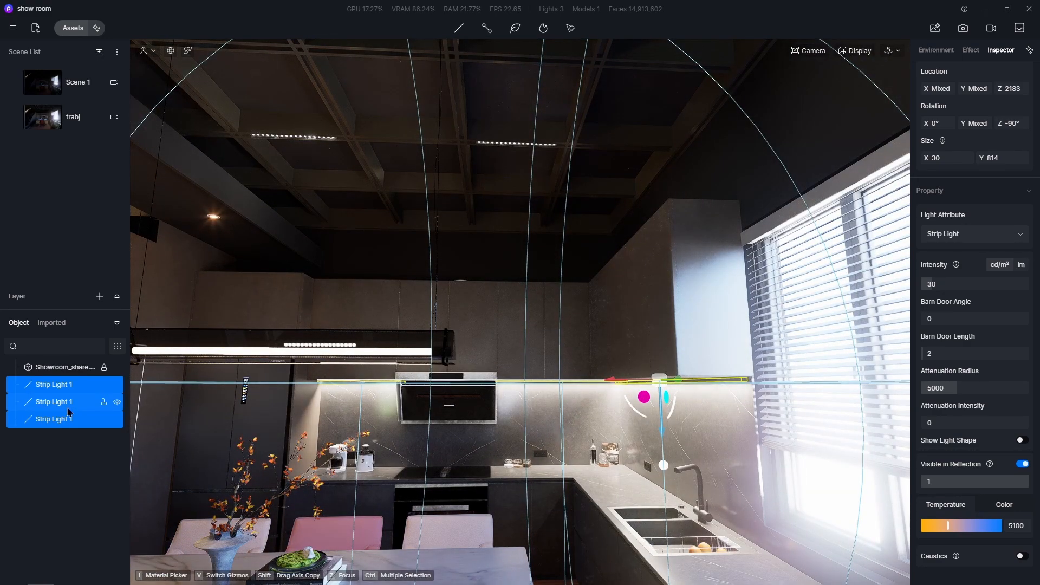
key(ctrl+g)
right_click(69, 390)
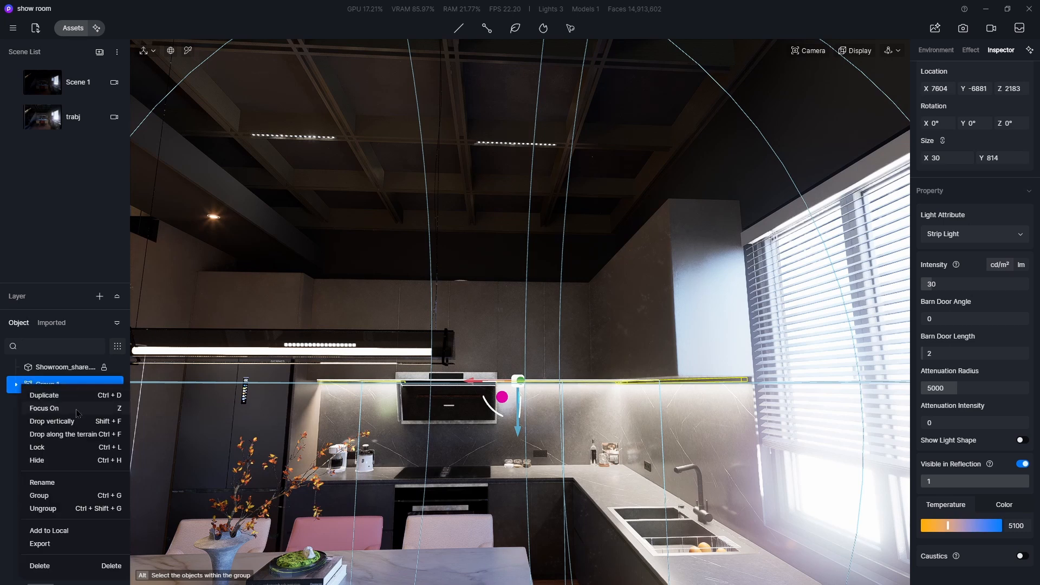
click(58, 488)
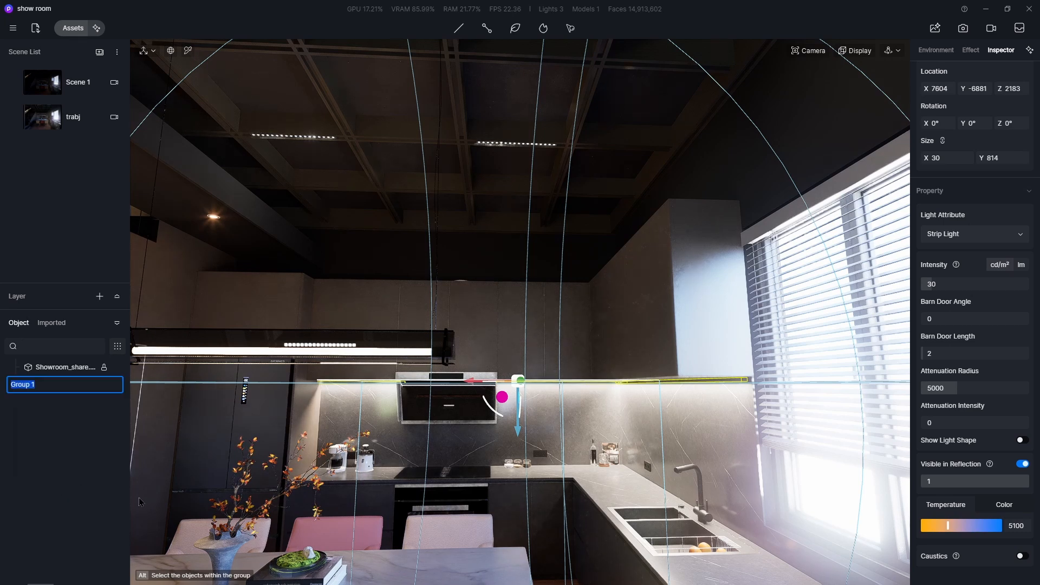
text(led)
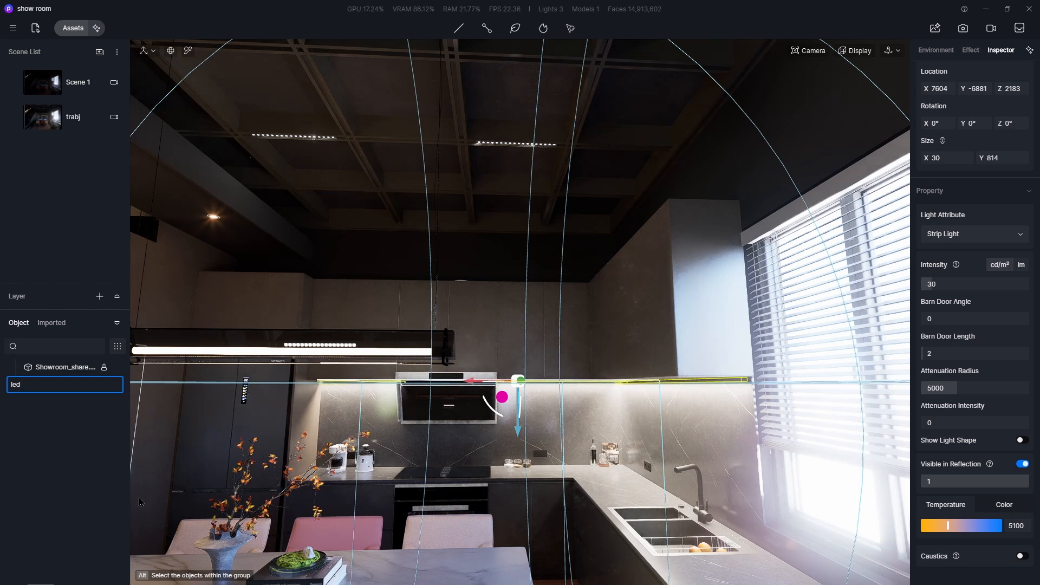
key(Return)
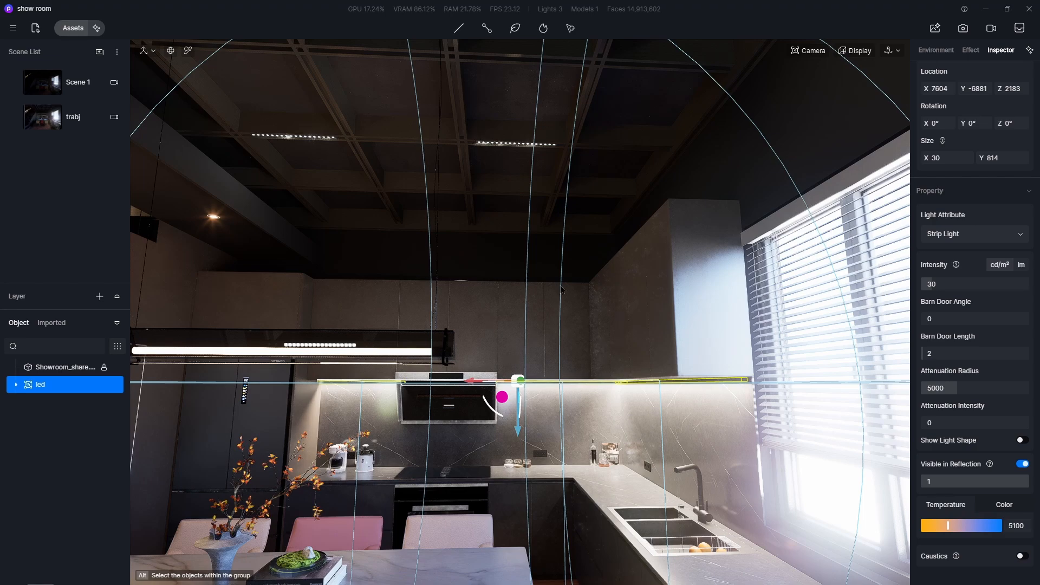
click(79, 86)
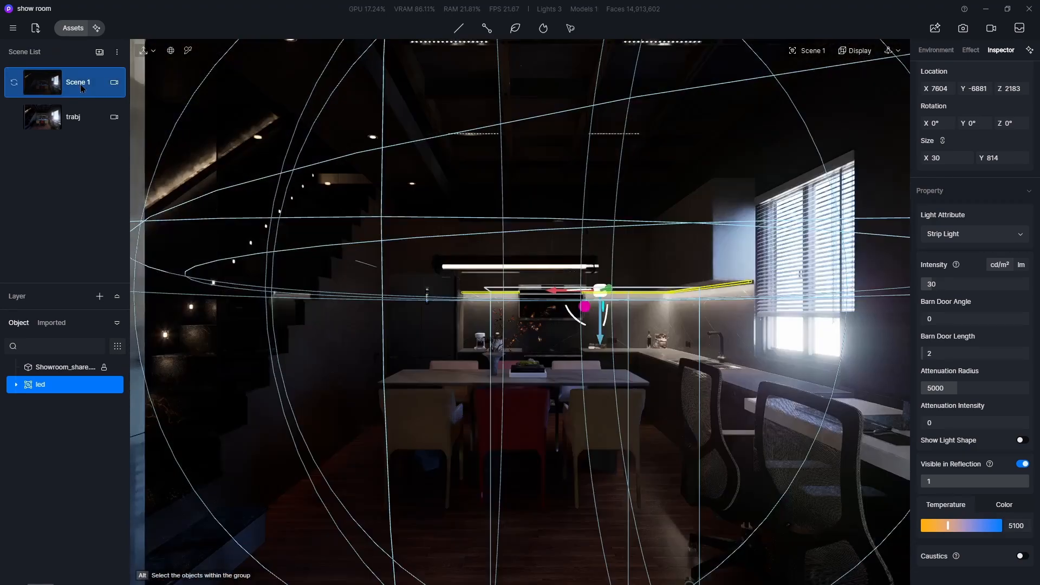
click(757, 401)
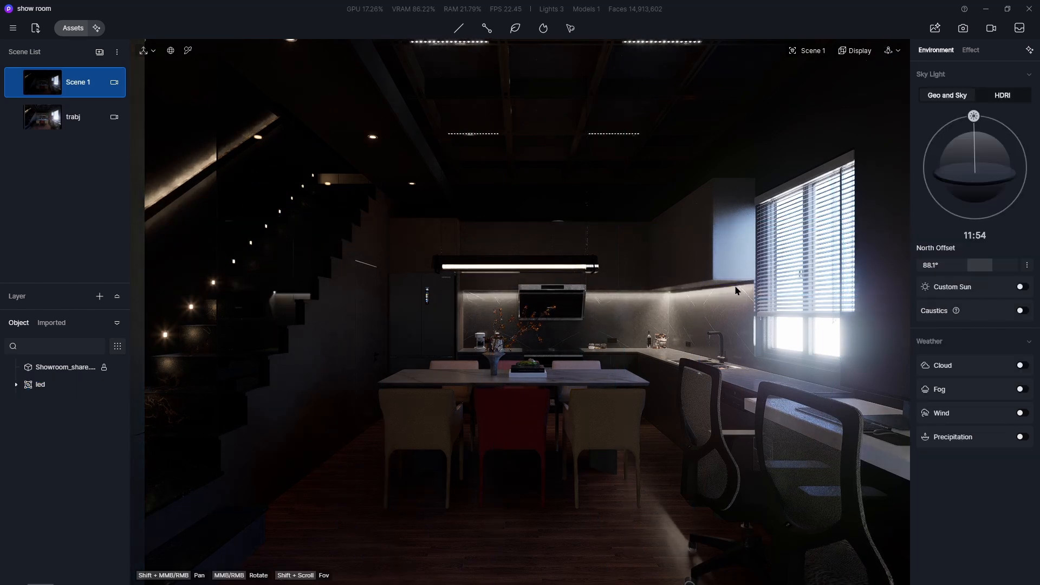
Set the sink-side strip light's barn door length to 0 and move it to X location 8630 and Z location 2187
click(16, 384)
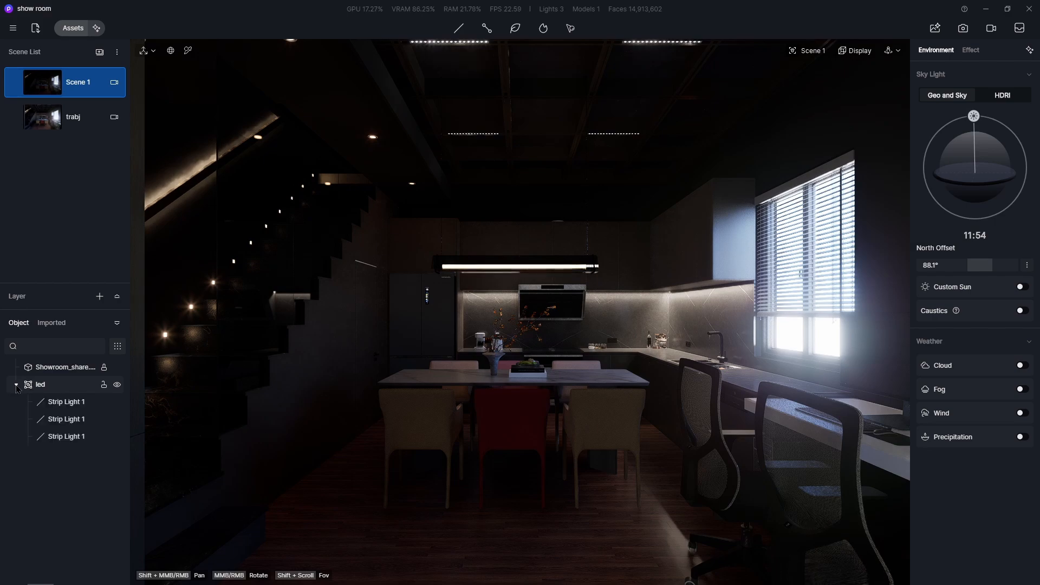
click(64, 402)
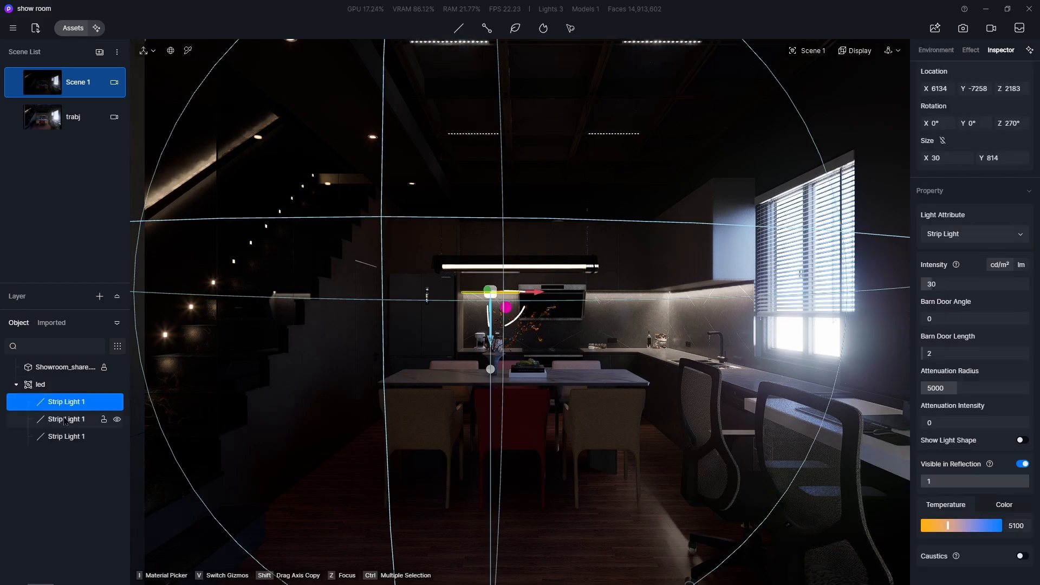
click(743, 277)
scroll(742, 279, up, 10)
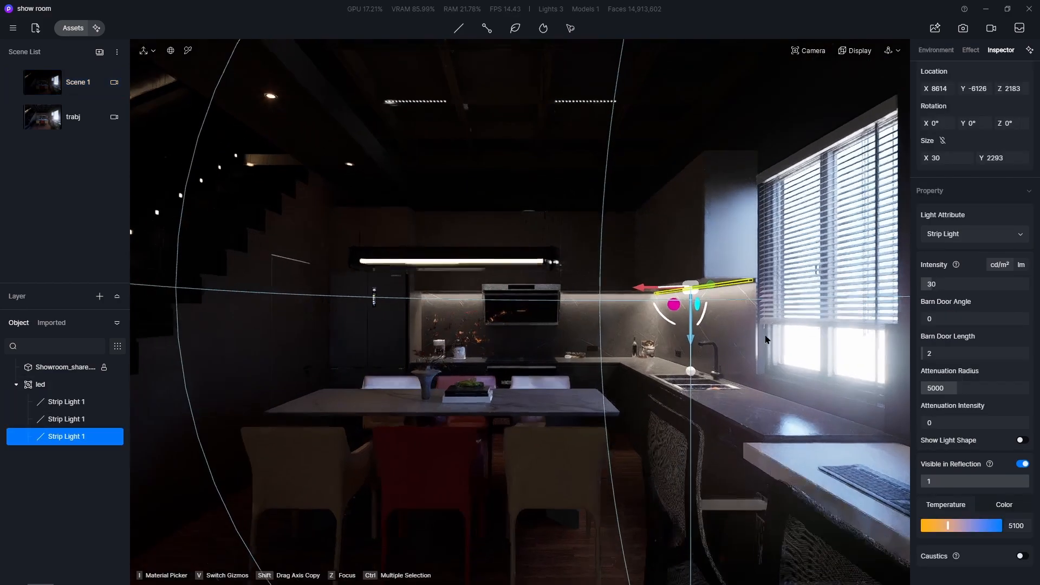
scroll(720, 278, up, 5)
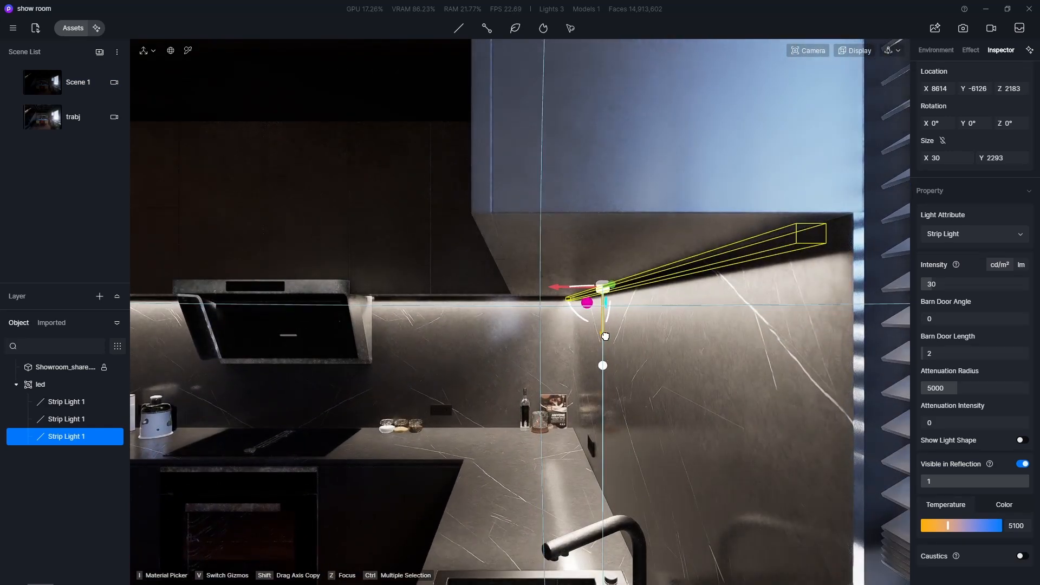
drag(605, 336, 607, 333)
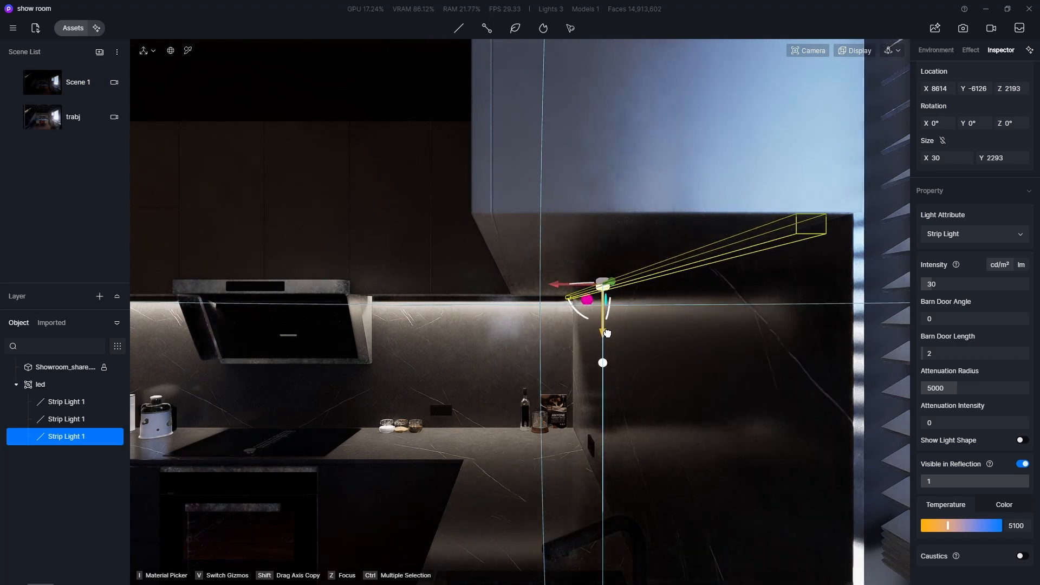
drag(607, 333, 608, 337)
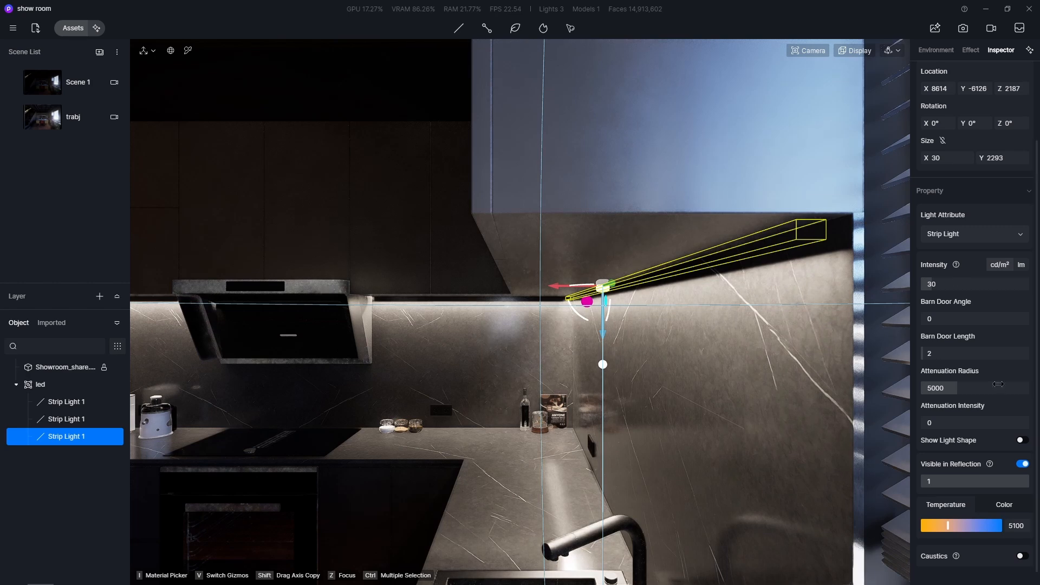
drag(928, 353, 809, 353)
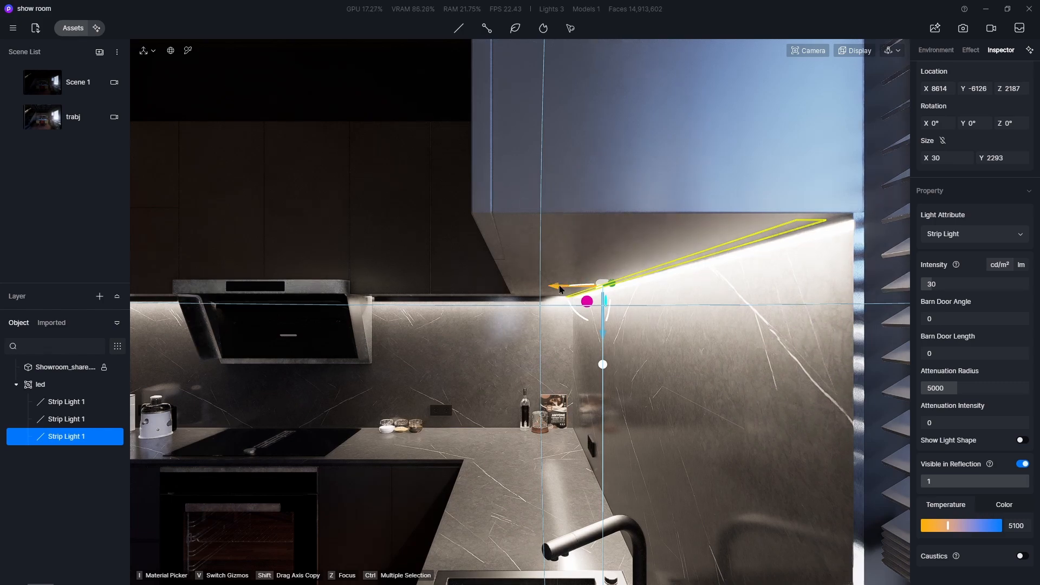
drag(568, 288, 563, 288)
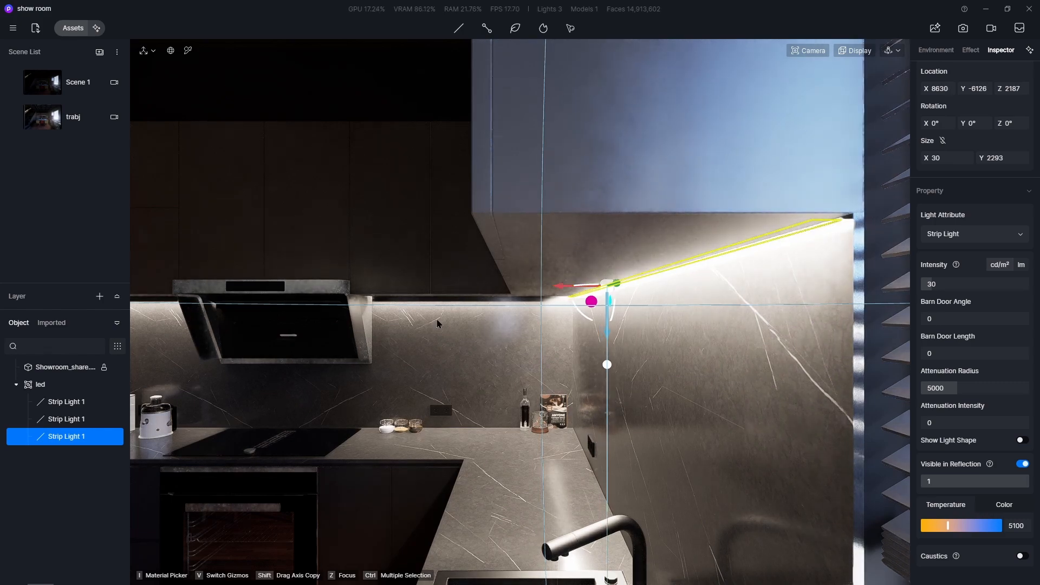
Set barn door length 0 on the strip light between hood and corner and shift it to Y location -7275
scroll(417, 312, up, 6)
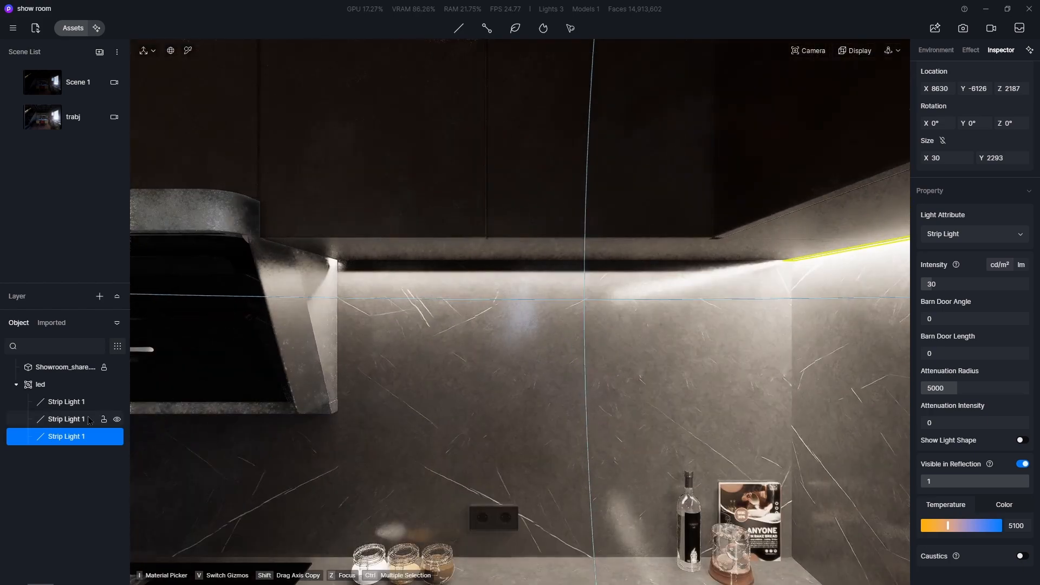
click(66, 419)
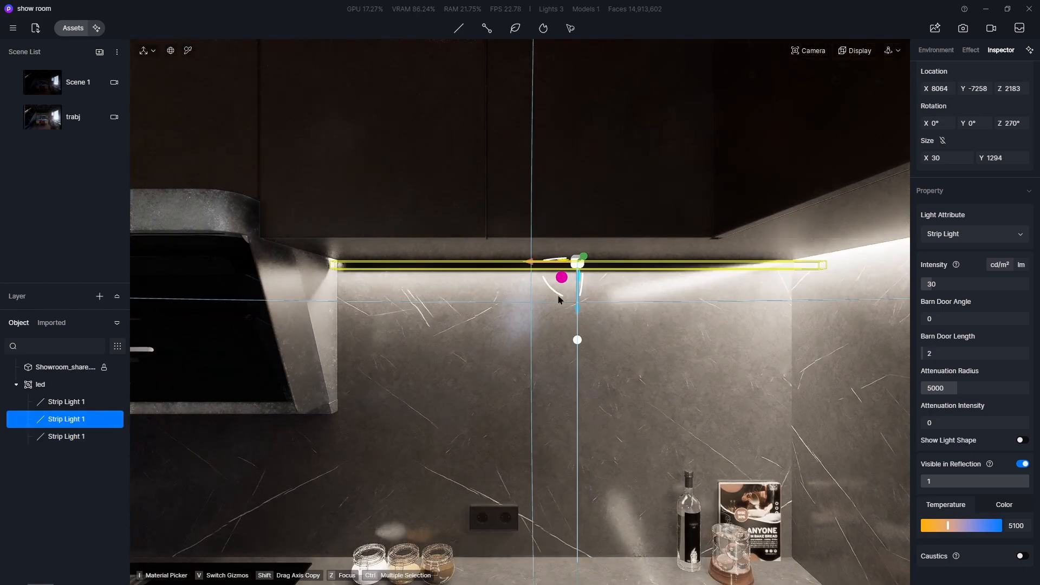
scroll(385, 295, up, 5)
right_drag(506, 326, 294, 268)
drag(946, 355, 859, 355)
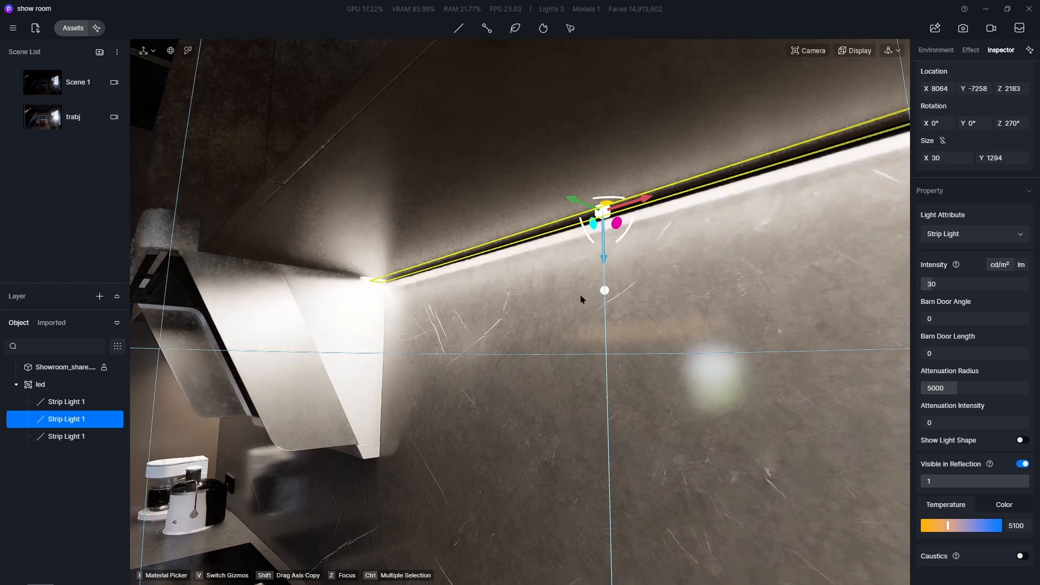
drag(576, 206, 585, 209)
scroll(815, 361, down, 4)
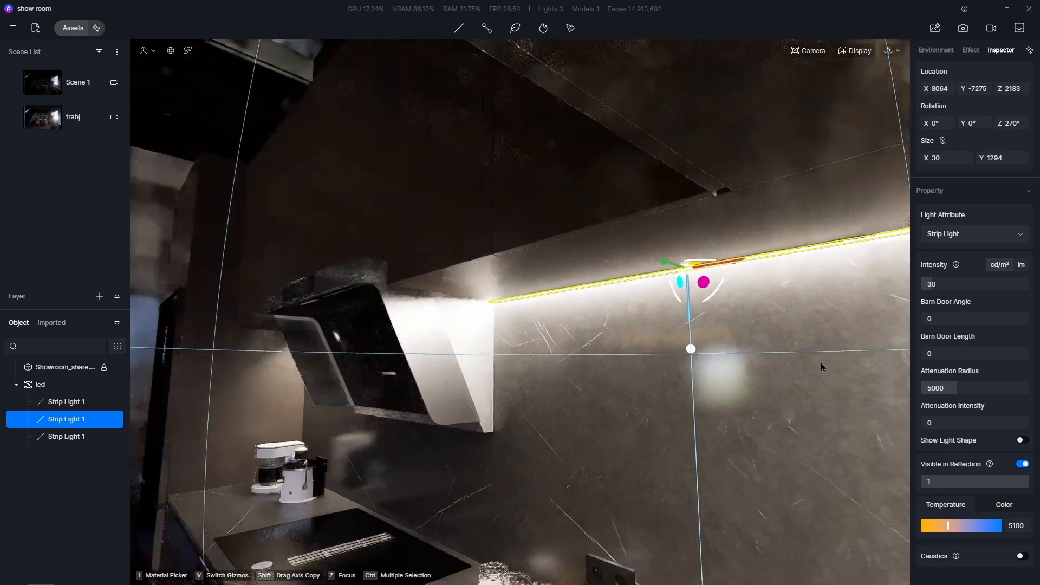
Set the fridge-side strip light's barn door length to 0 and move it to Y location -7278 and Z location 2187
scroll(169, 412, up, 5)
scroll(330, 355, up, 8)
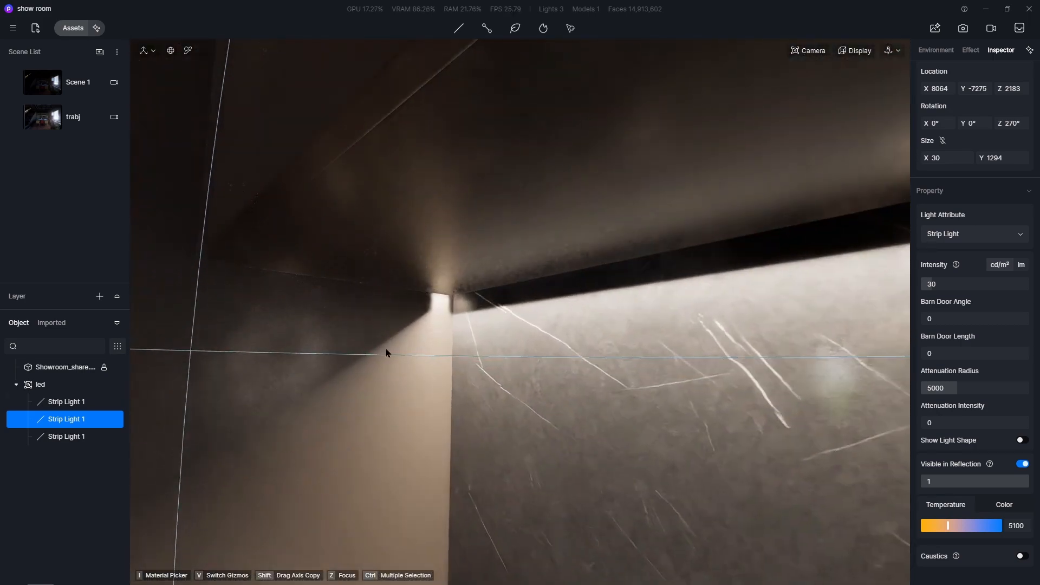
click(66, 401)
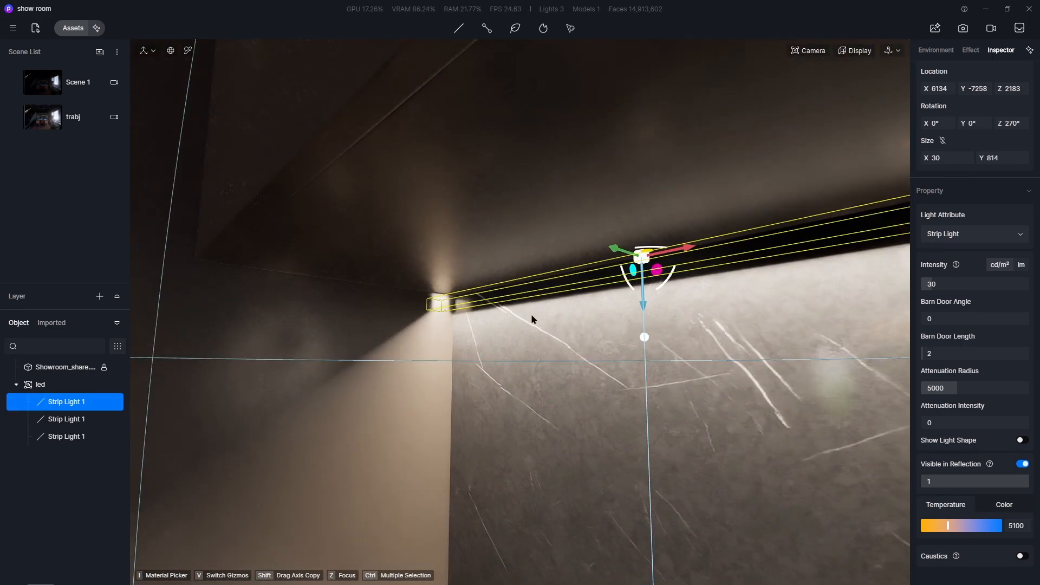
drag(929, 353, 915, 354)
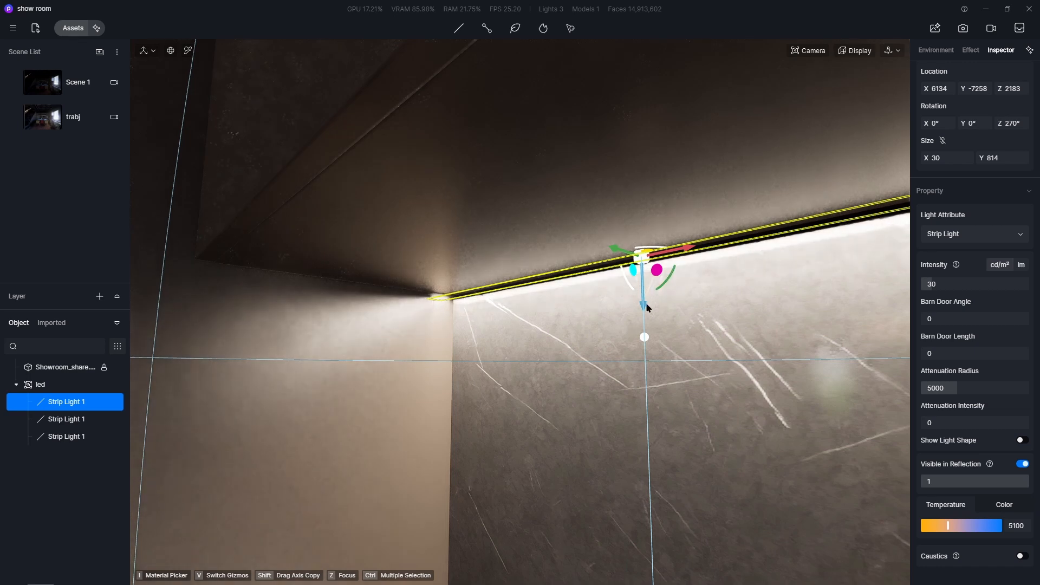
drag(624, 256, 627, 251)
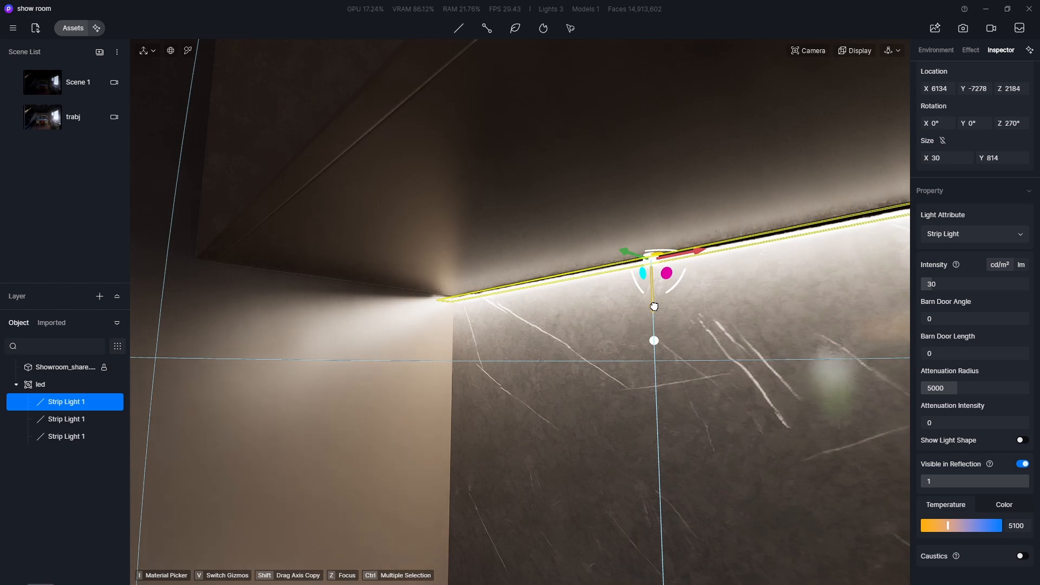
drag(654, 307, 654, 303)
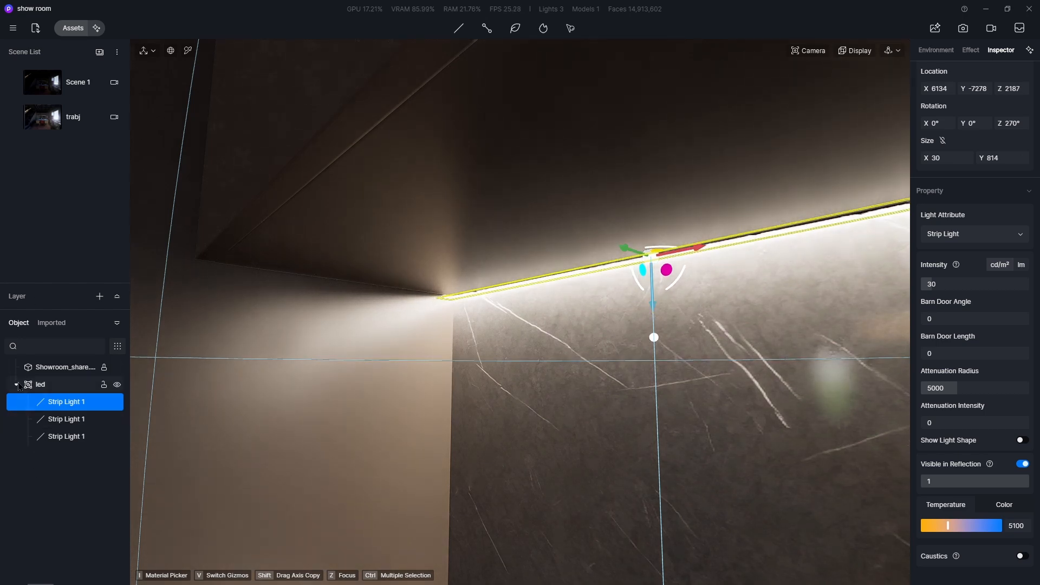
Compare the Scene 1 view with the reference photo and set the intensity of all three strip lights to 15
click(73, 83)
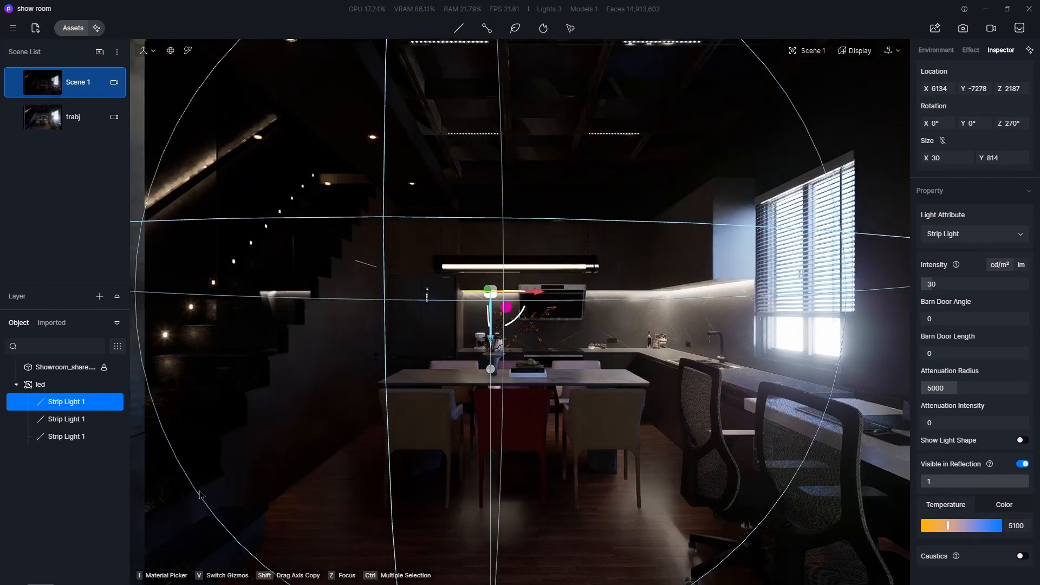
click(368, 514)
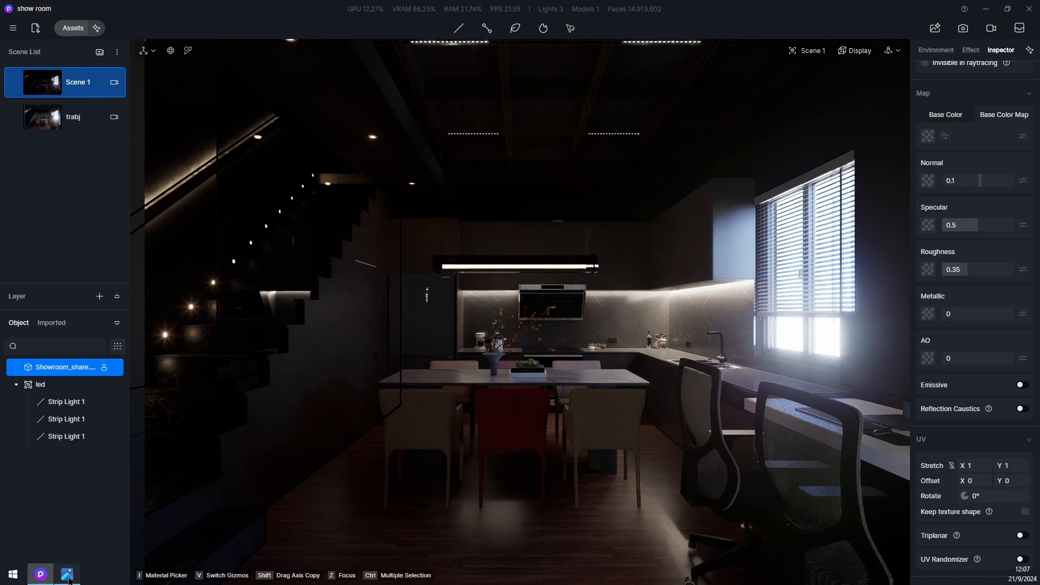
click(67, 576)
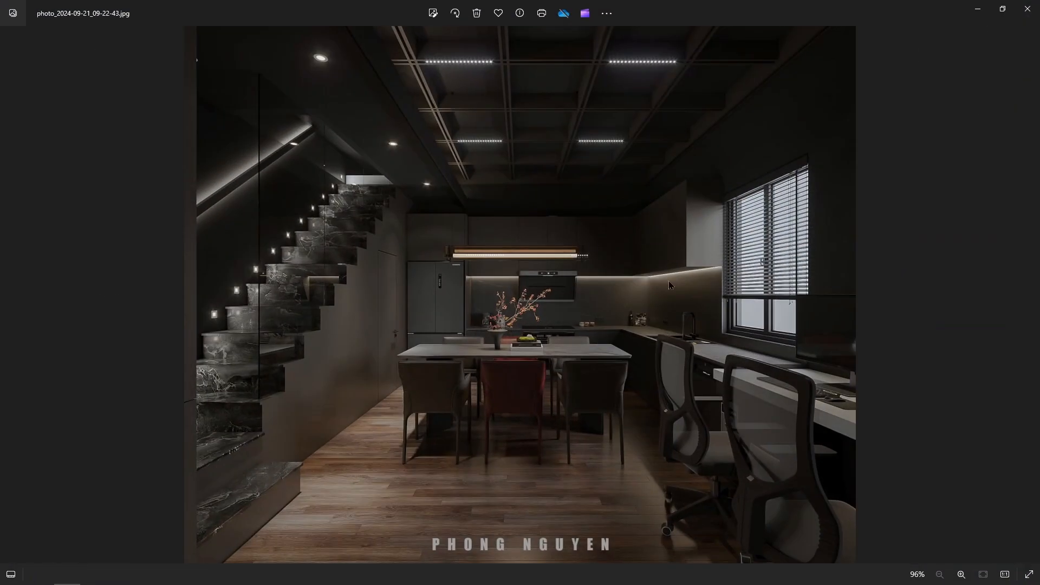
click(978, 9)
click(64, 402)
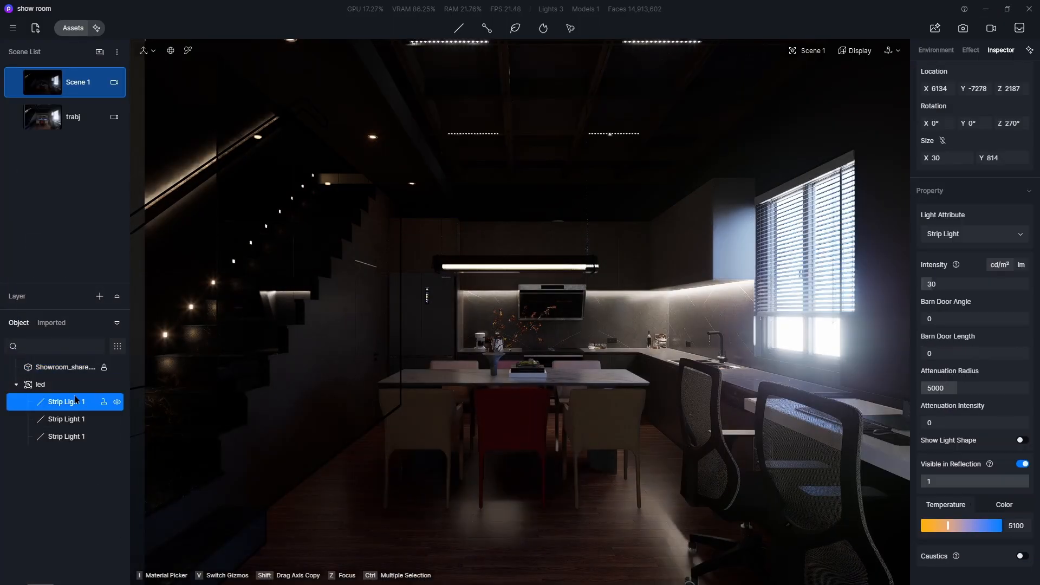
shift+click(64, 436)
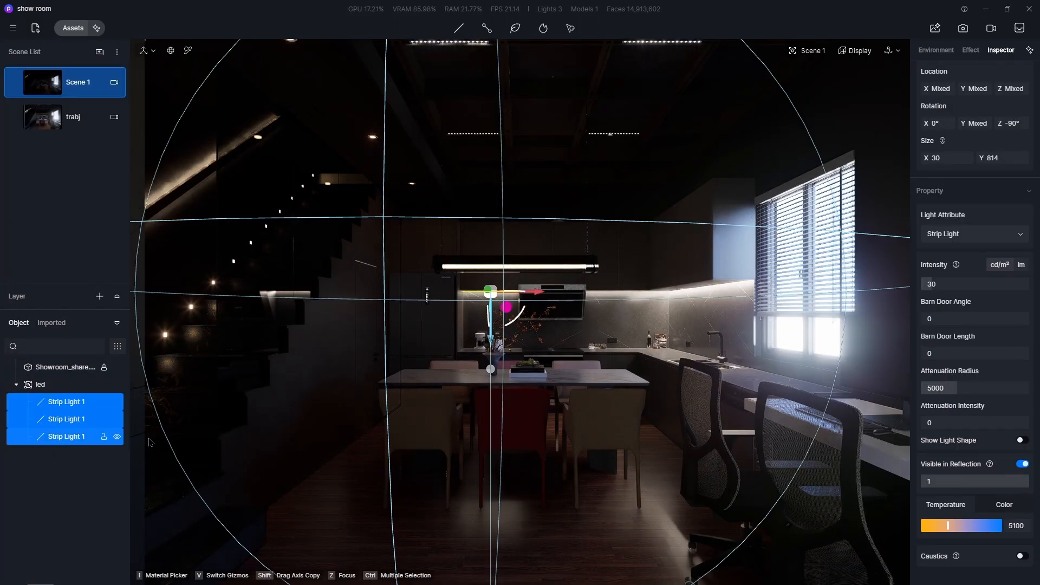
click(959, 284)
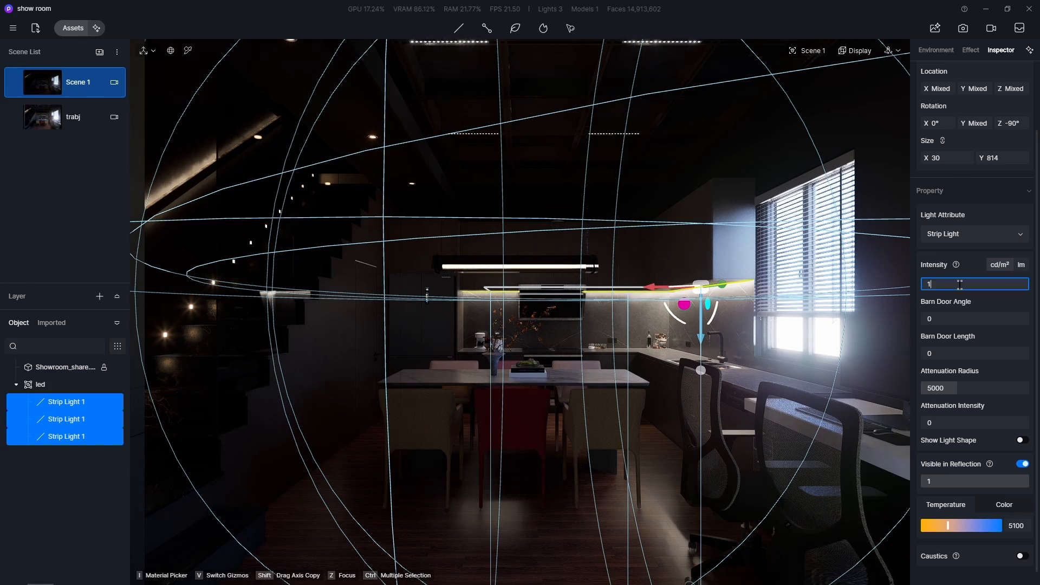
key(Return)
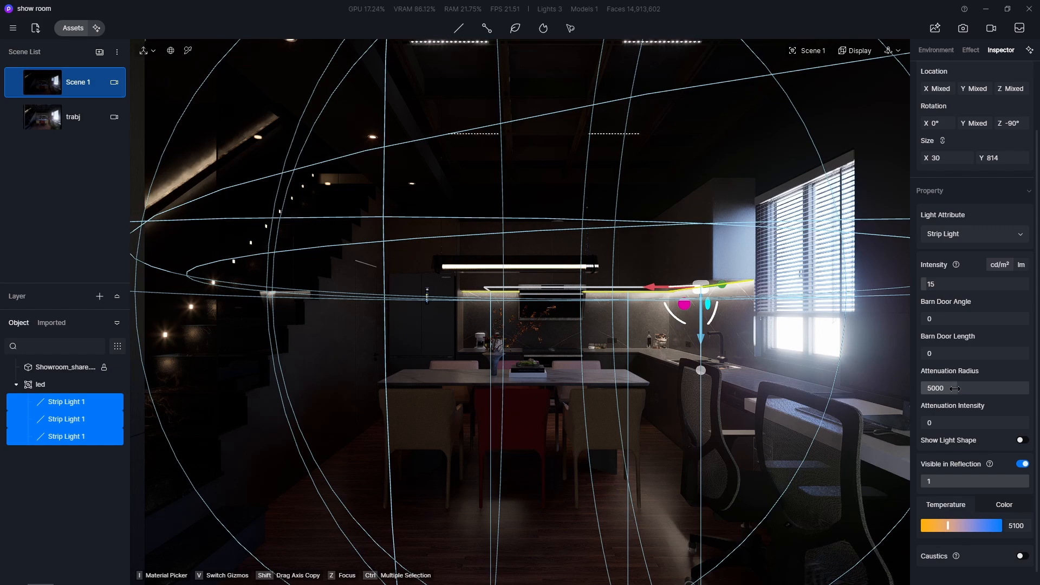
Set the attenuation radius of the three selected strip lights to 2500
drag(952, 389, 940, 390)
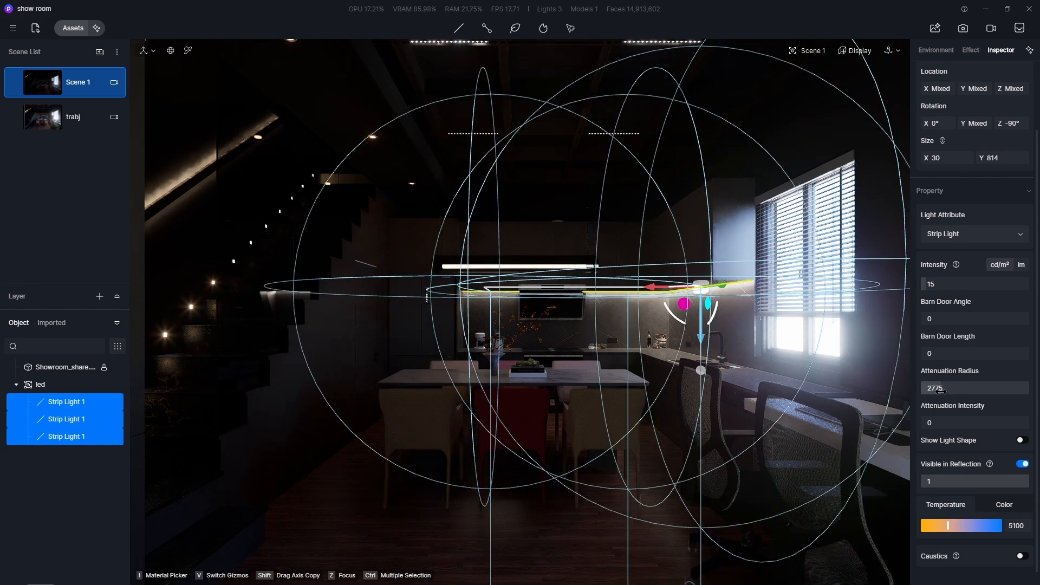
click(962, 386)
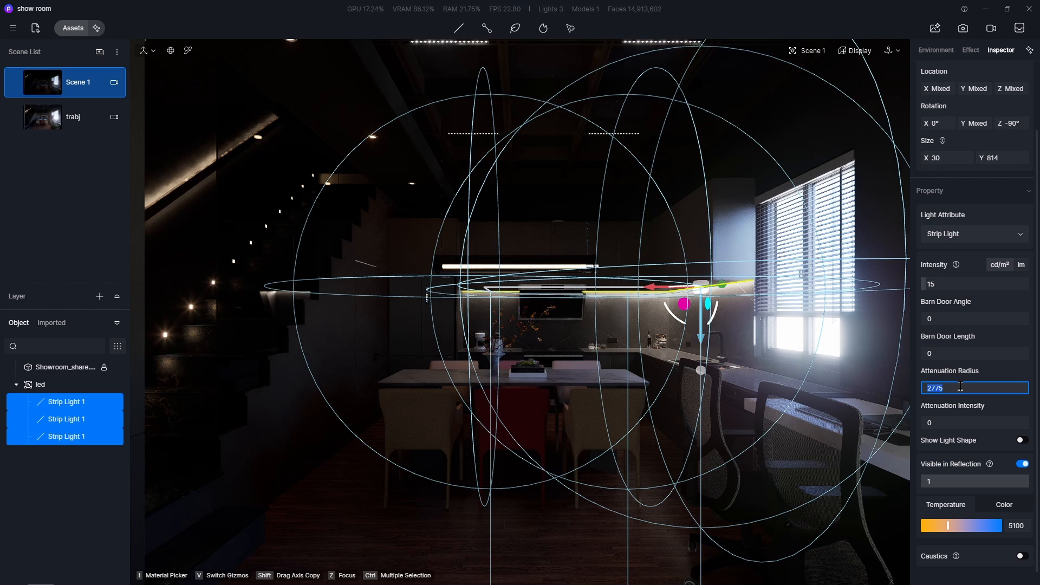
key(Return)
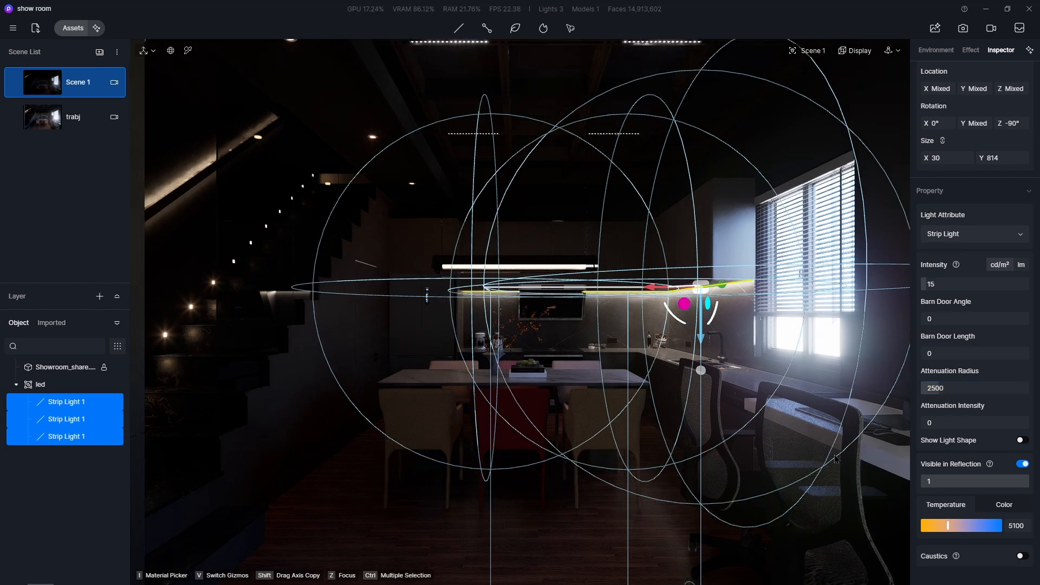
right_drag(620, 505, 620, 505)
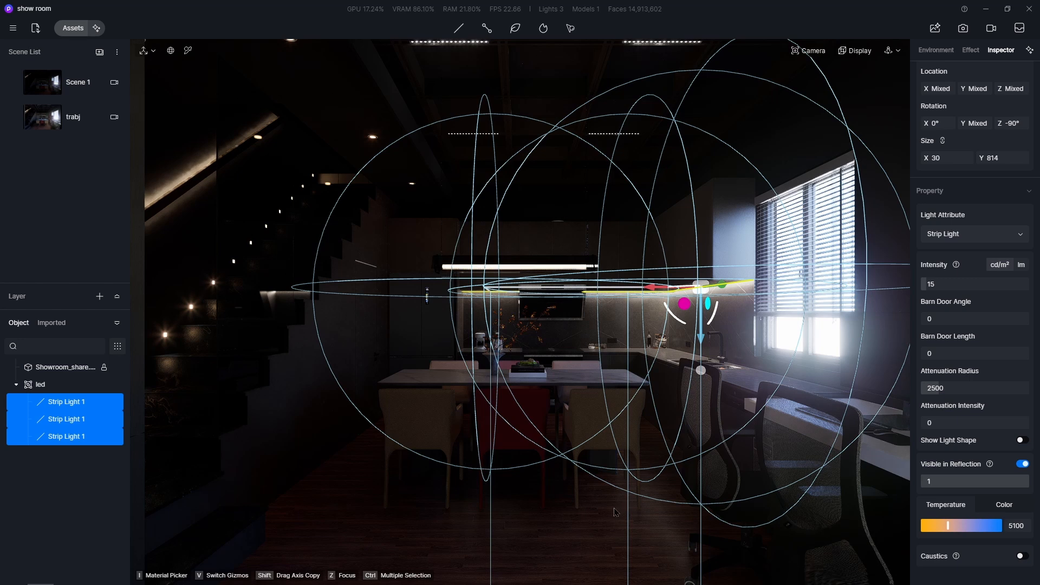
Place a spotlight at the recessed ceiling downlight in front of the fridge
click(598, 519)
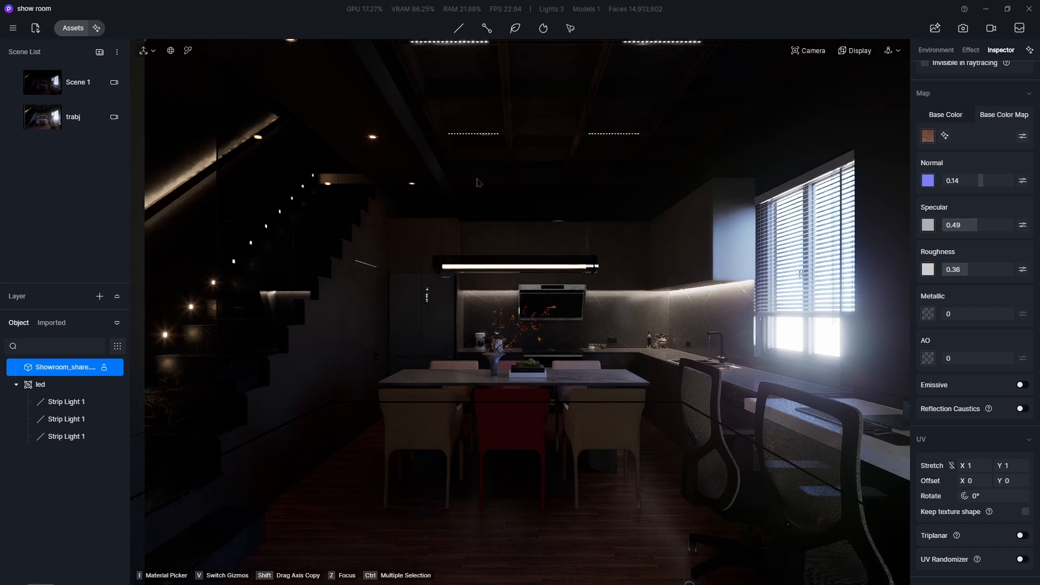
mouse_move(486, 32)
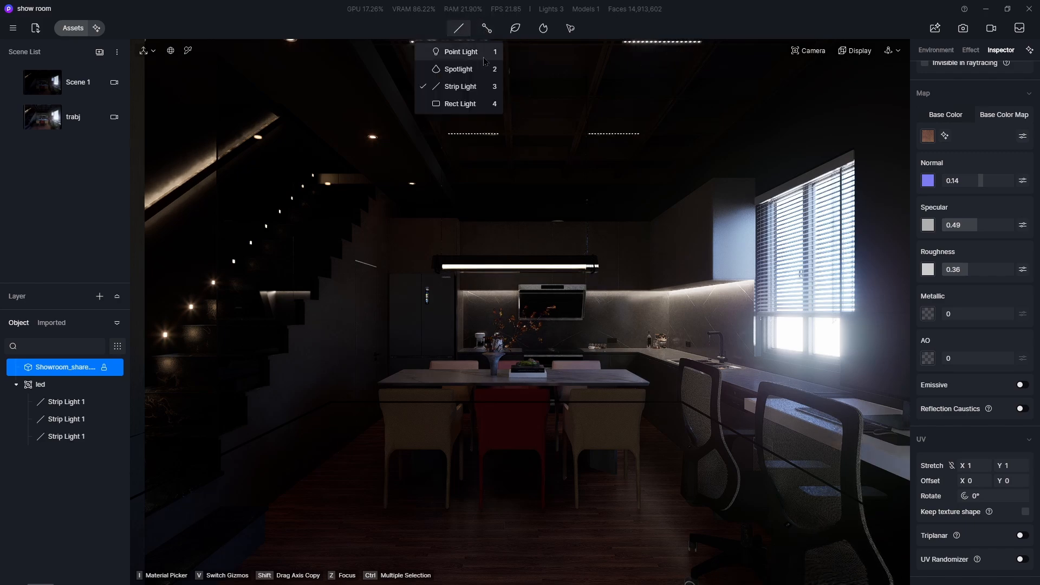
click(470, 70)
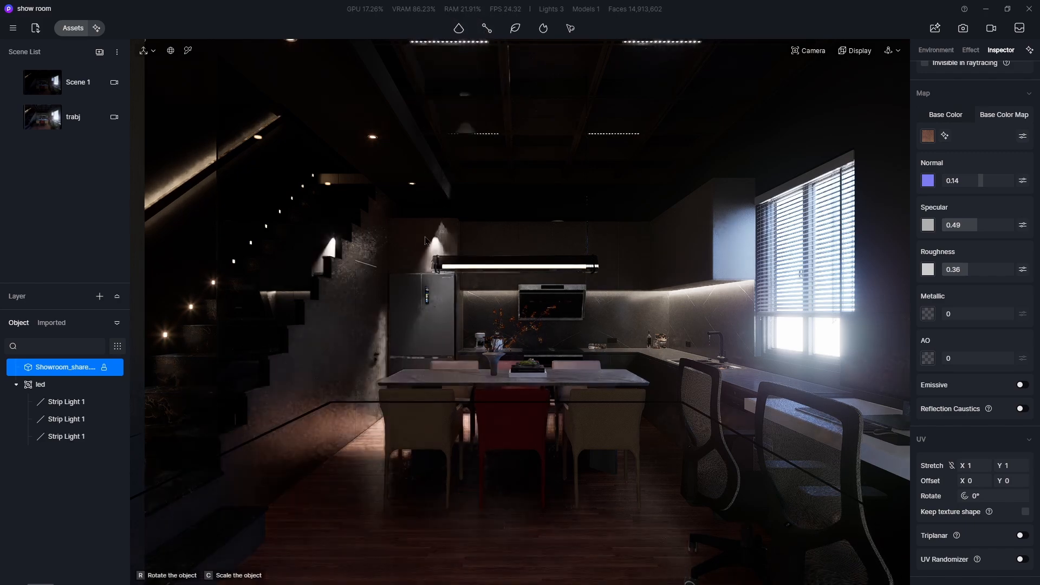
scroll(426, 240, up, 8)
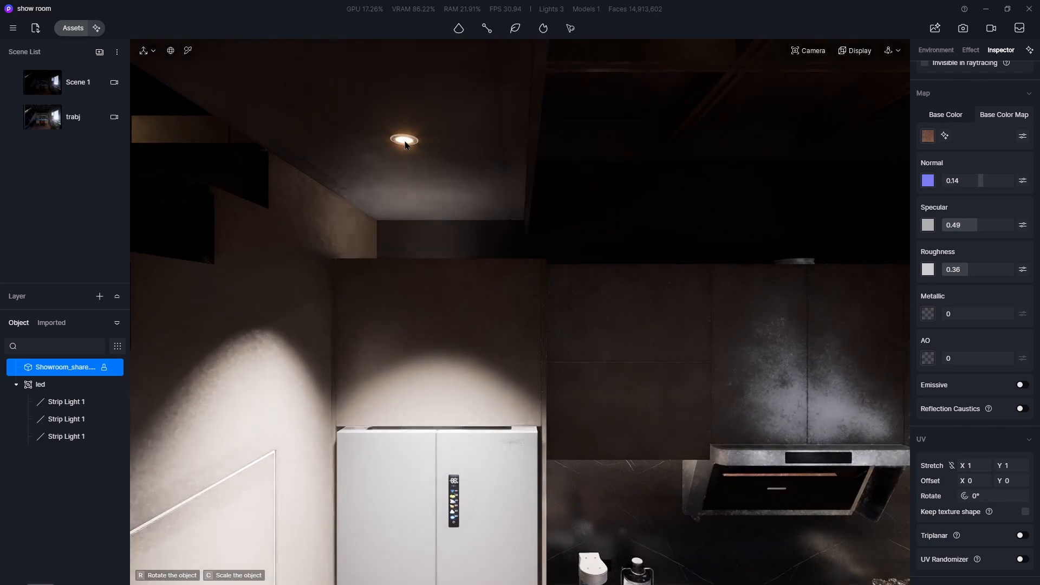
click(405, 144)
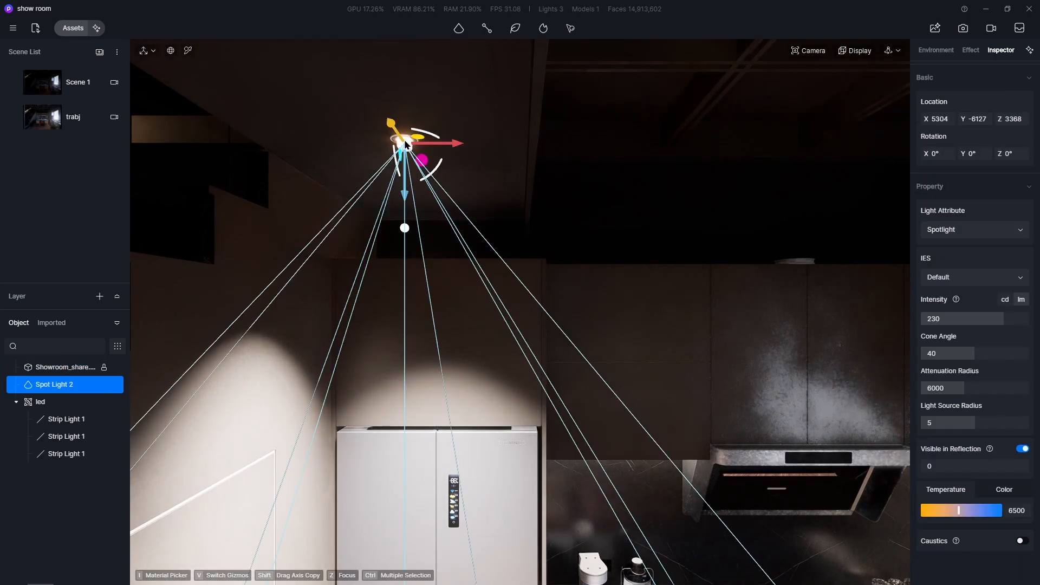
Set the fridge-side spotlight's intensity to 50 lm while viewing it from Scene 1
click(100, 82)
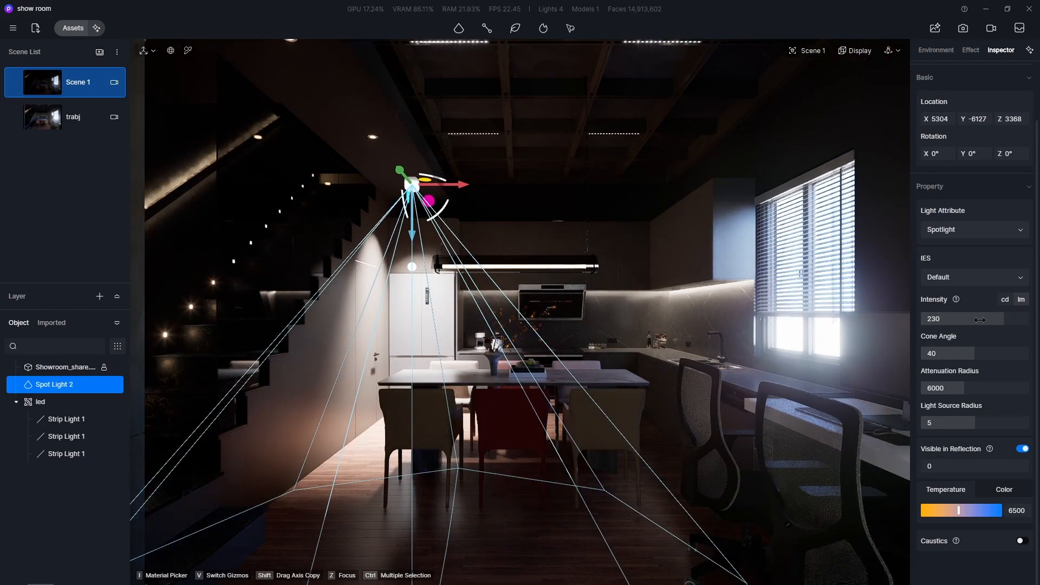
drag(999, 317, 955, 319)
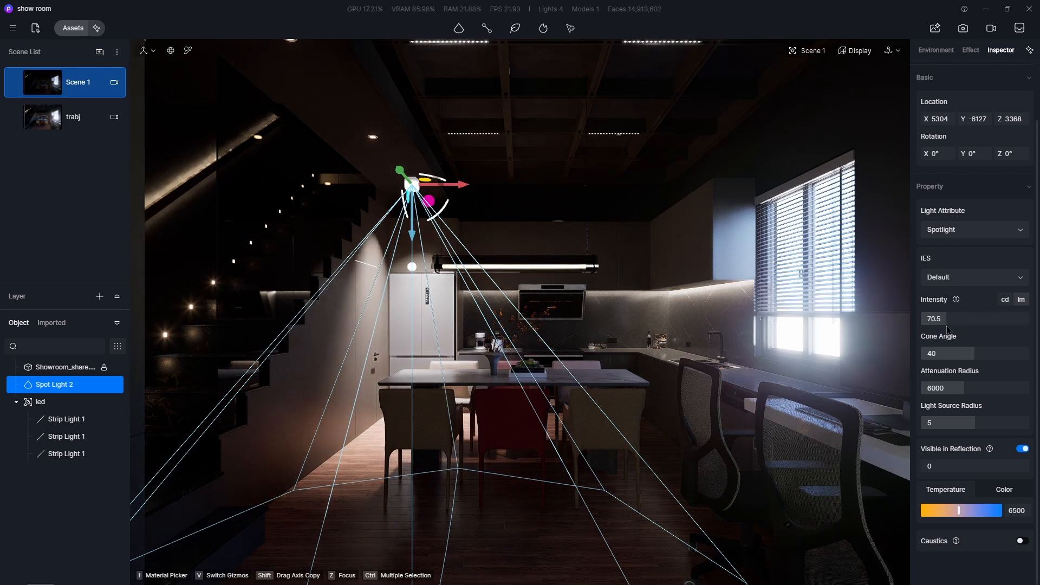
click(955, 318)
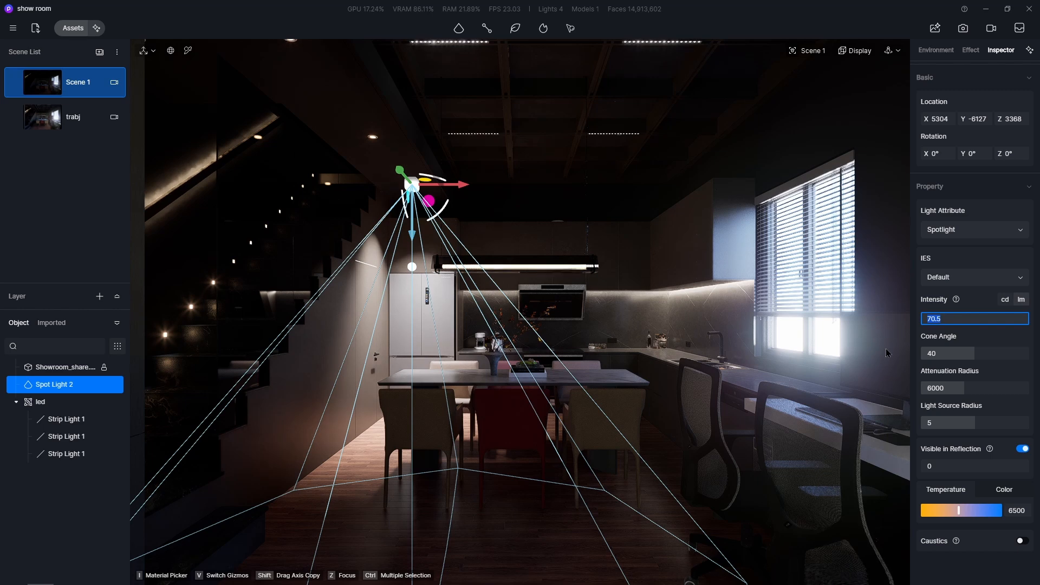
text(50)
key(Return)
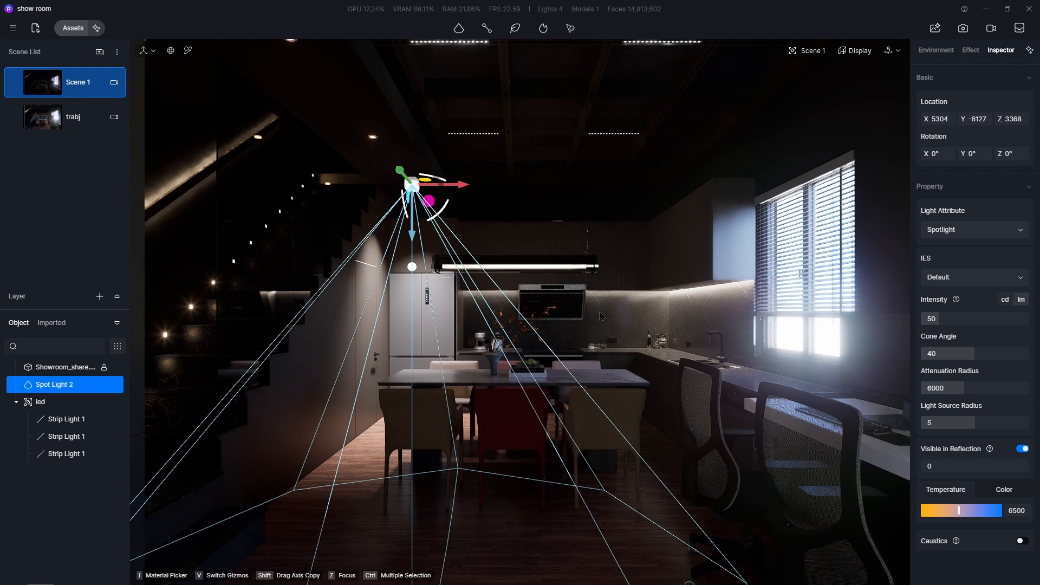
Copy the spotlight along its Y axis to the second ceiling downlight, aligning it at Y location -4734
middle_drag(403, 148, 314, 181)
drag(349, 183, 215, 184)
scroll(272, 168, up, 5)
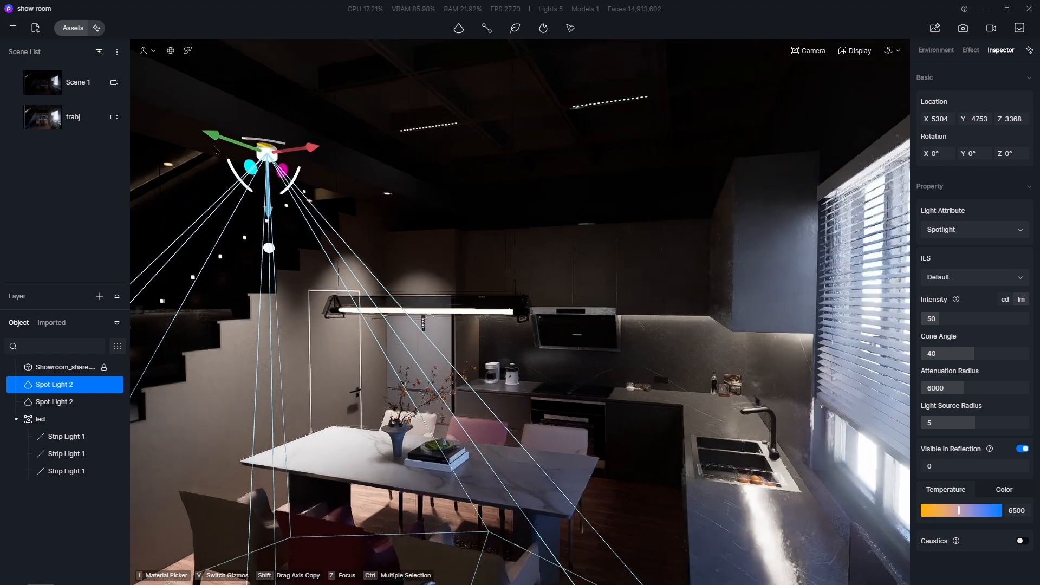
scroll(273, 168, up, 5)
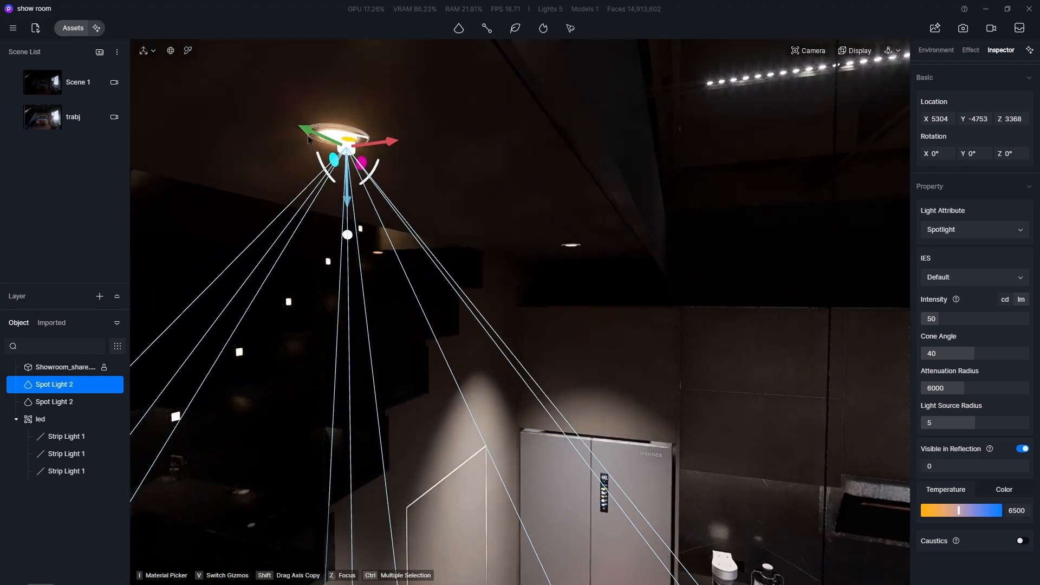
drag(307, 131, 313, 132)
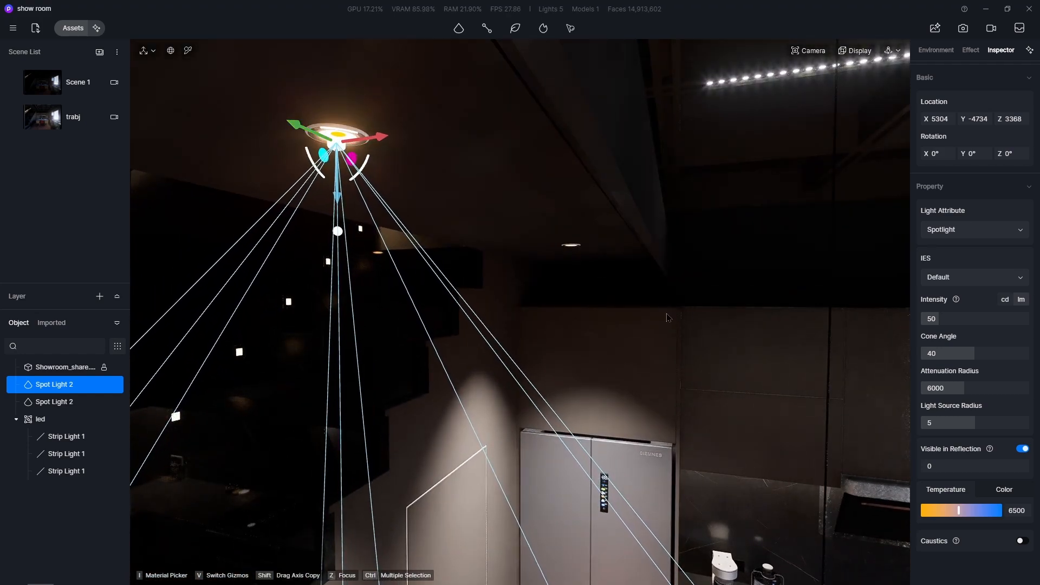
Copy the spotlight along its Y axis to the third ceiling downlight at Y location -3351 and return to the Scene 1 view
key(z)
scroll(681, 254, down, 5)
middle_drag(680, 254, 581, 267)
drag(581, 267, 462, 232)
scroll(497, 226, up, 4)
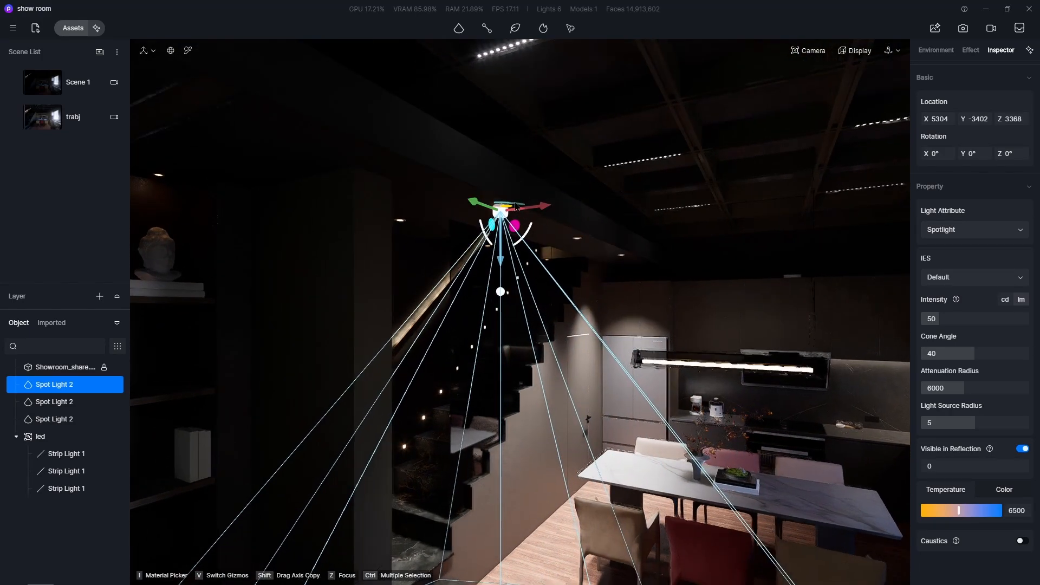
scroll(502, 229, up, 3)
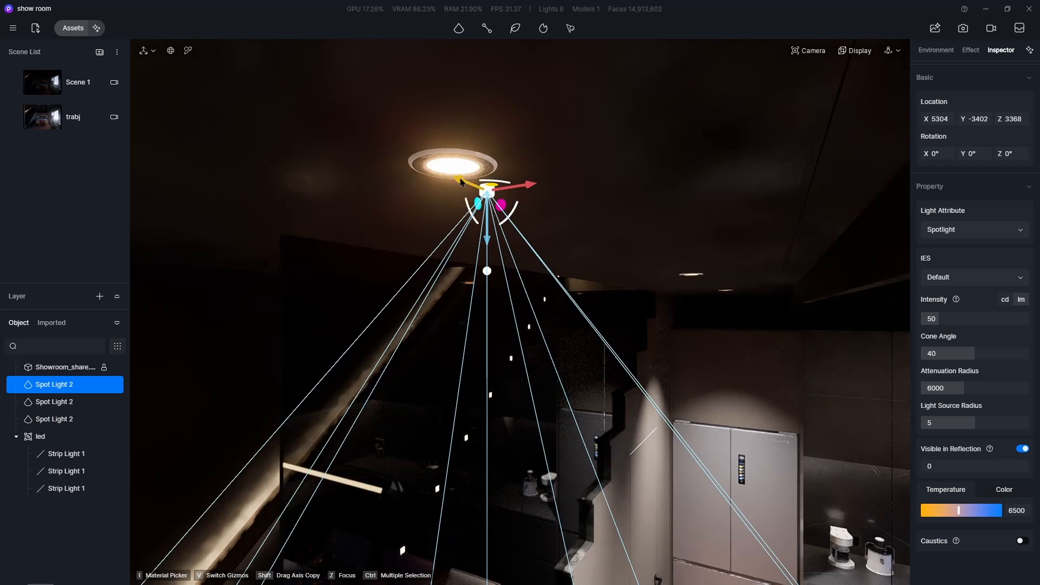
drag(455, 180, 425, 170)
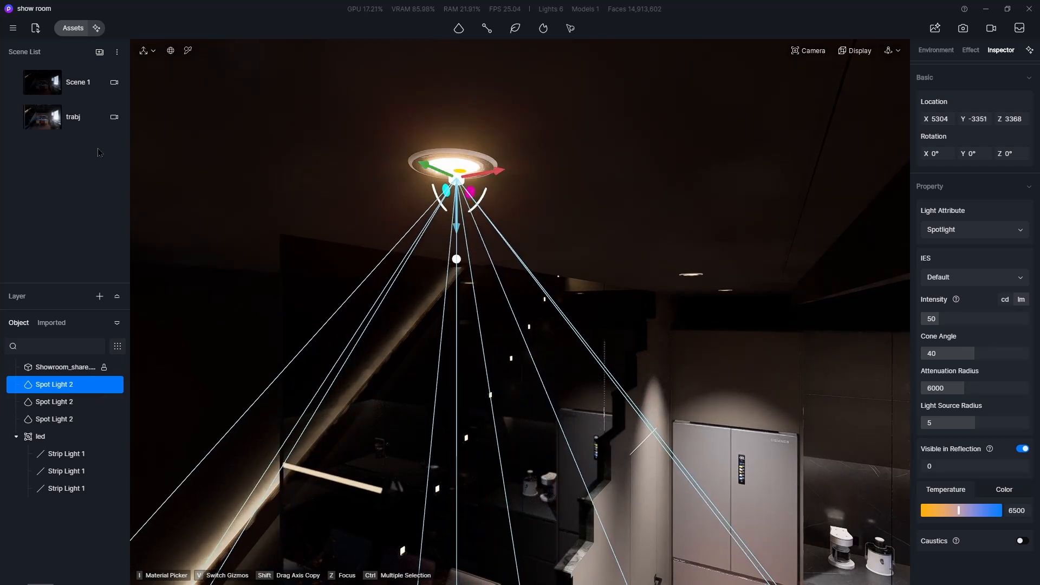
click(76, 83)
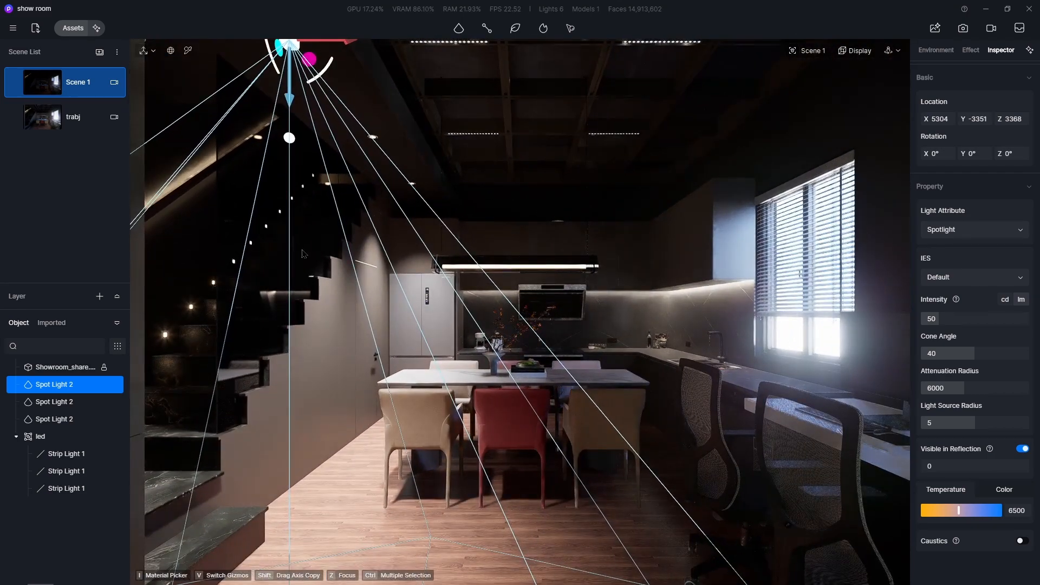
click(395, 486)
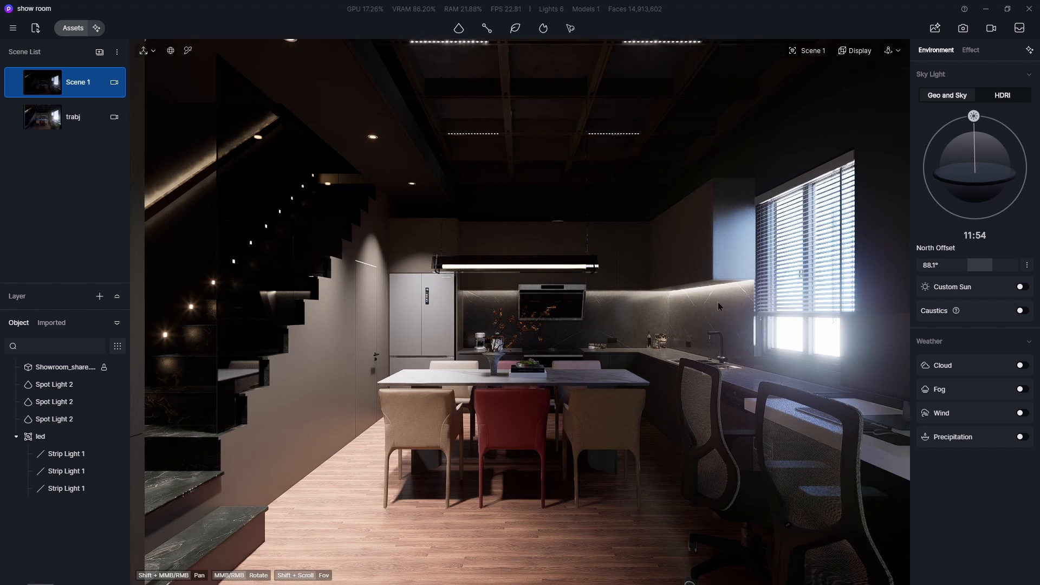
Switch the sky light to HDRI and choose the default Pure White map
click(1009, 95)
click(1024, 120)
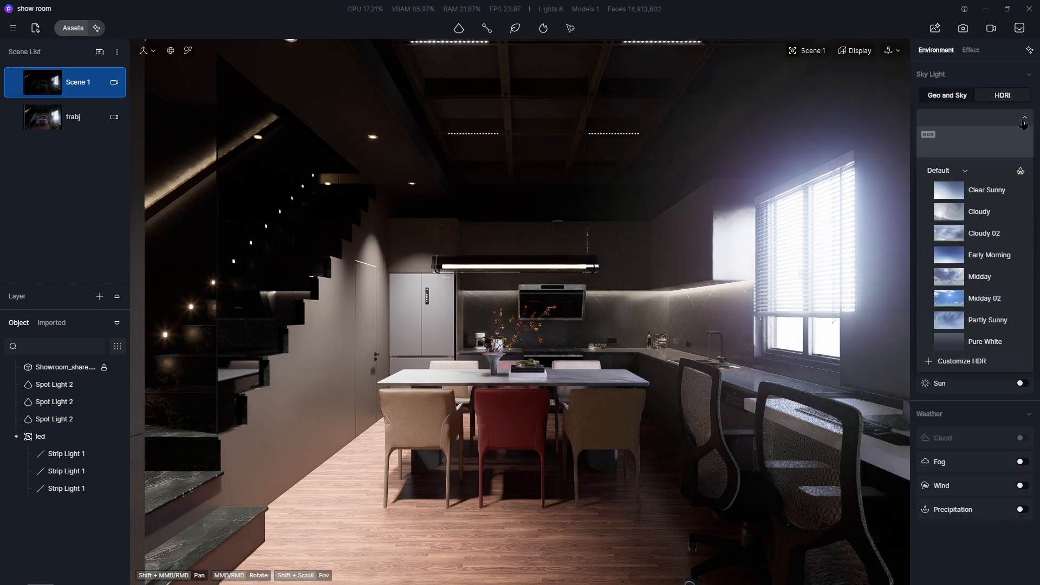
scroll(991, 315, down, 1)
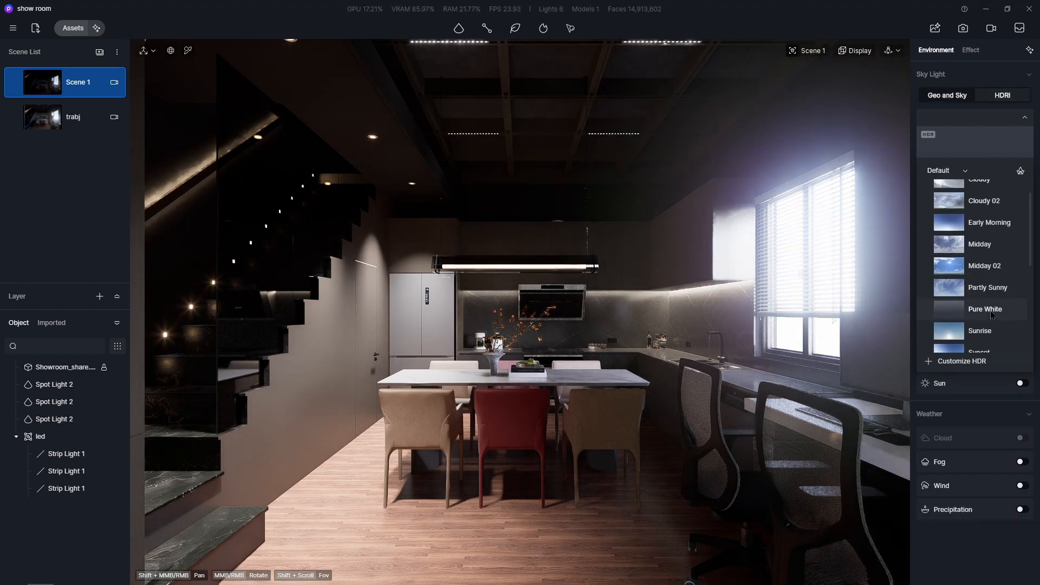
click(991, 312)
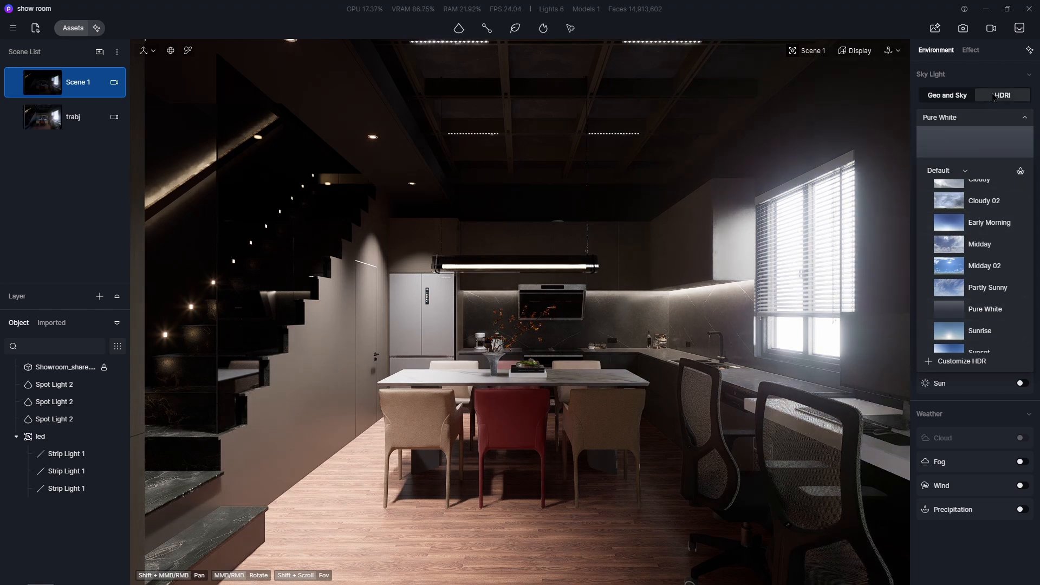
click(993, 98)
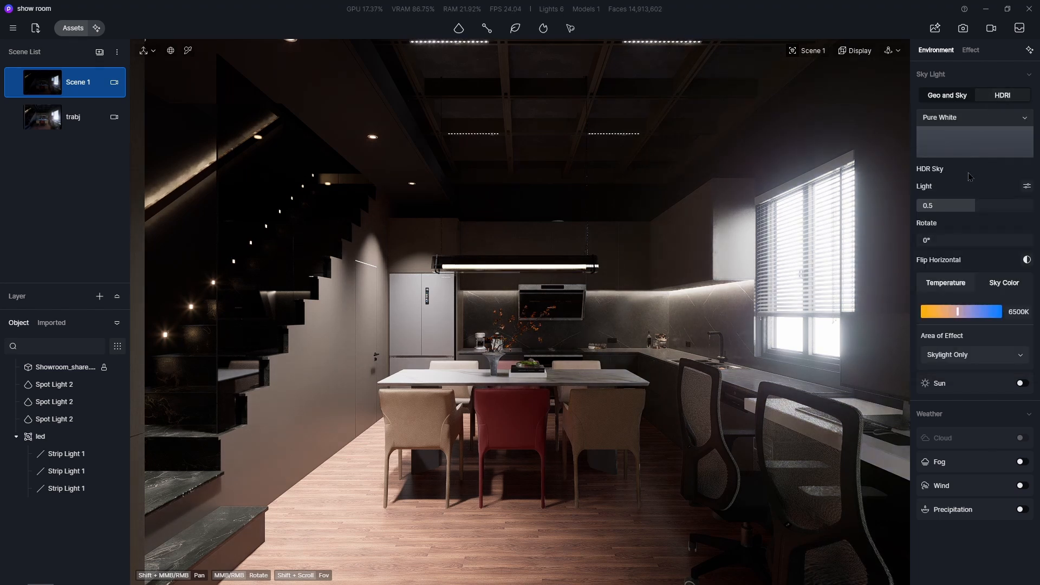
Split the HDR sky light into separate values, set Background to 0.2, and update the saved Scene 1
click(1027, 187)
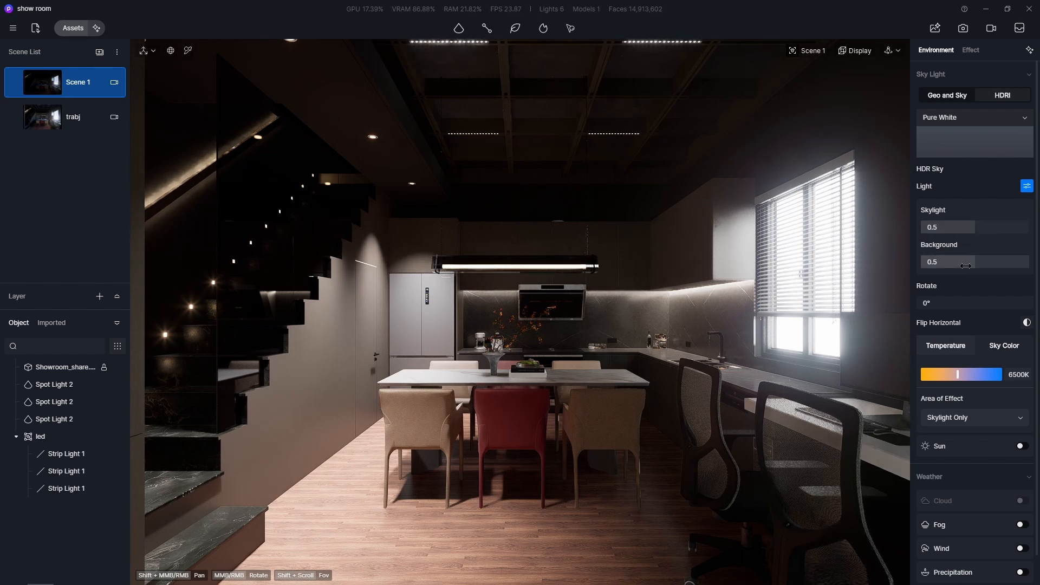
drag(965, 266, 943, 264)
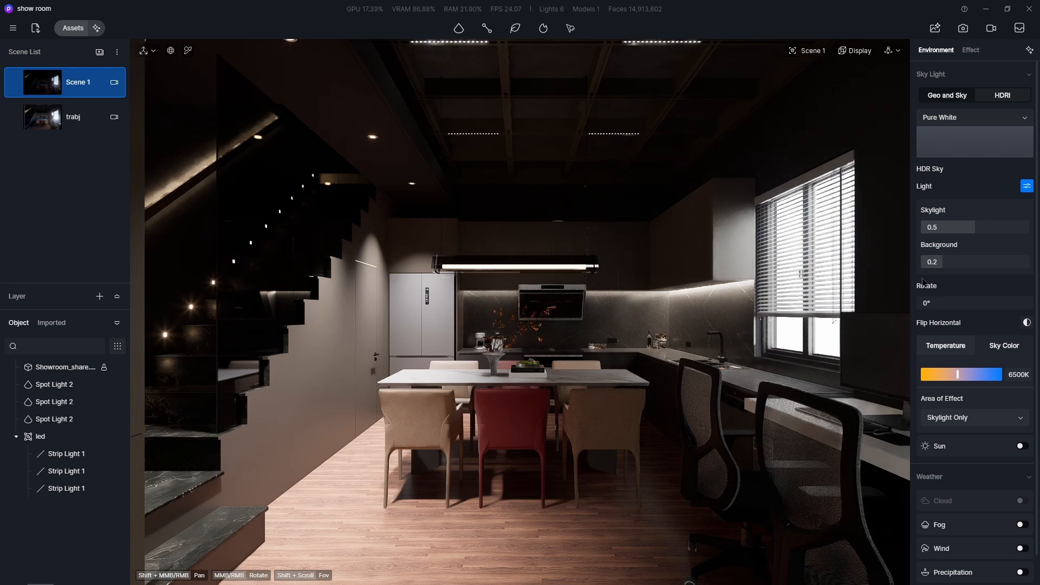
click(13, 85)
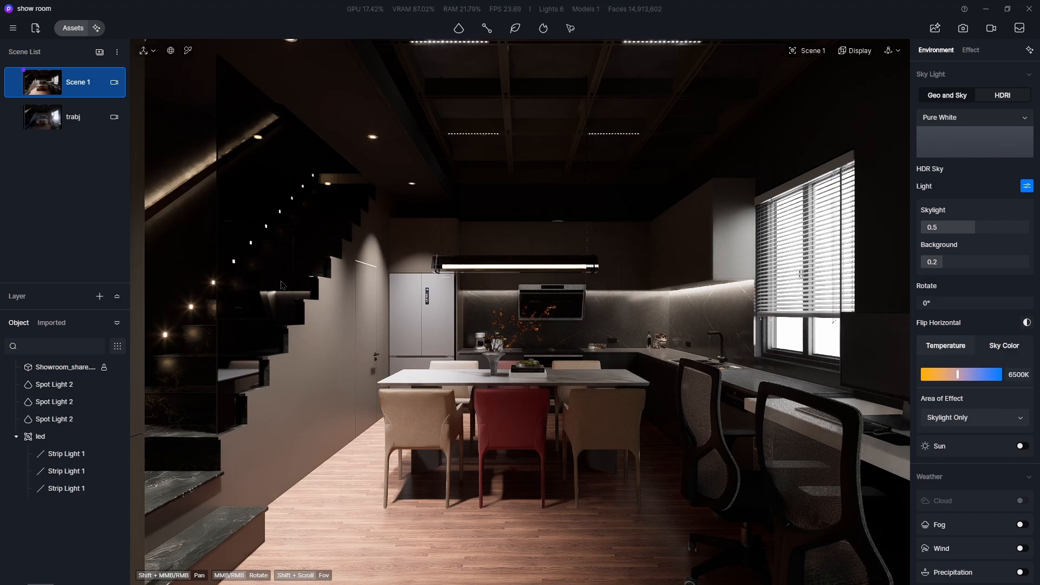
Place a spotlight on an upper stair wall light and rotate it to 90° about Y to shine across the step
scroll(282, 282, down, 3)
scroll(288, 227, up, 3)
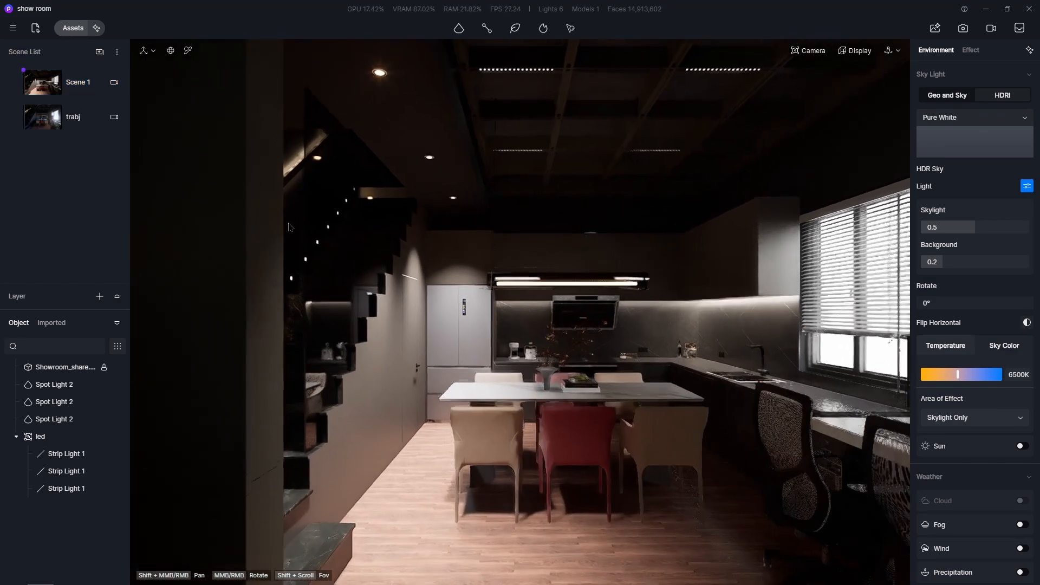
scroll(288, 228, up, 5)
scroll(429, 121, up, 4)
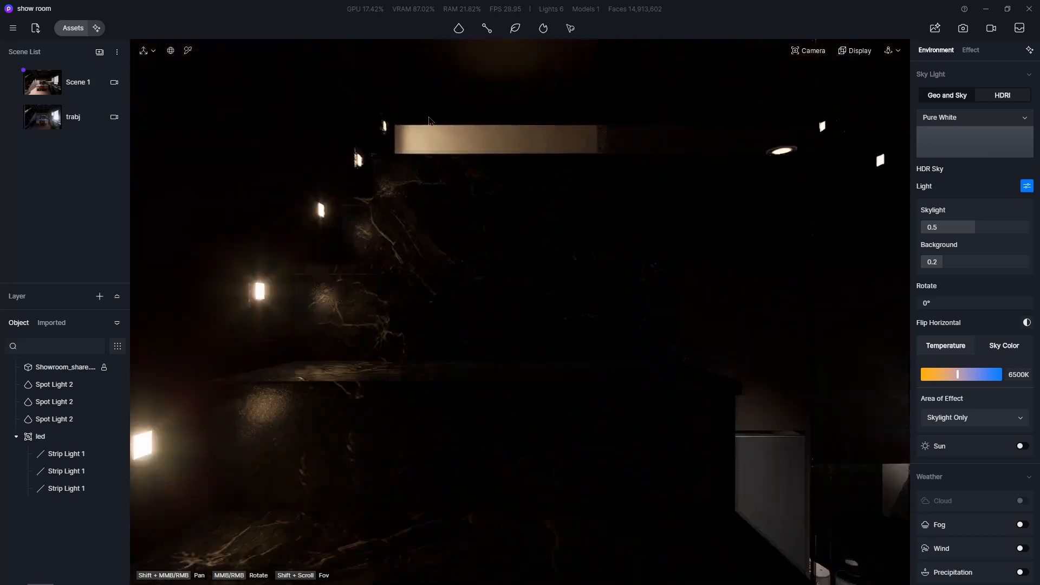
scroll(429, 122, up, 5)
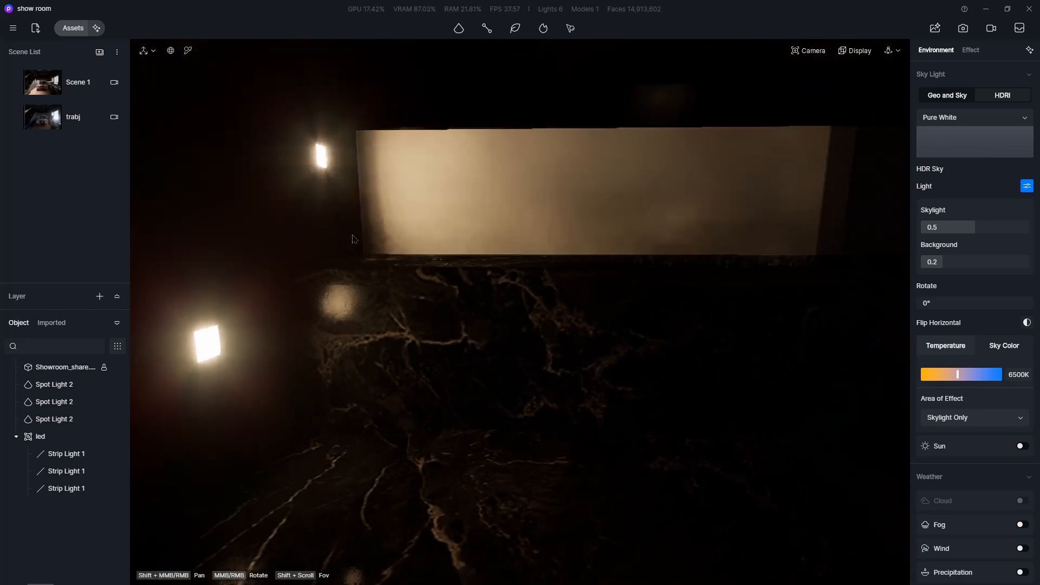
mouse_move(459, 28)
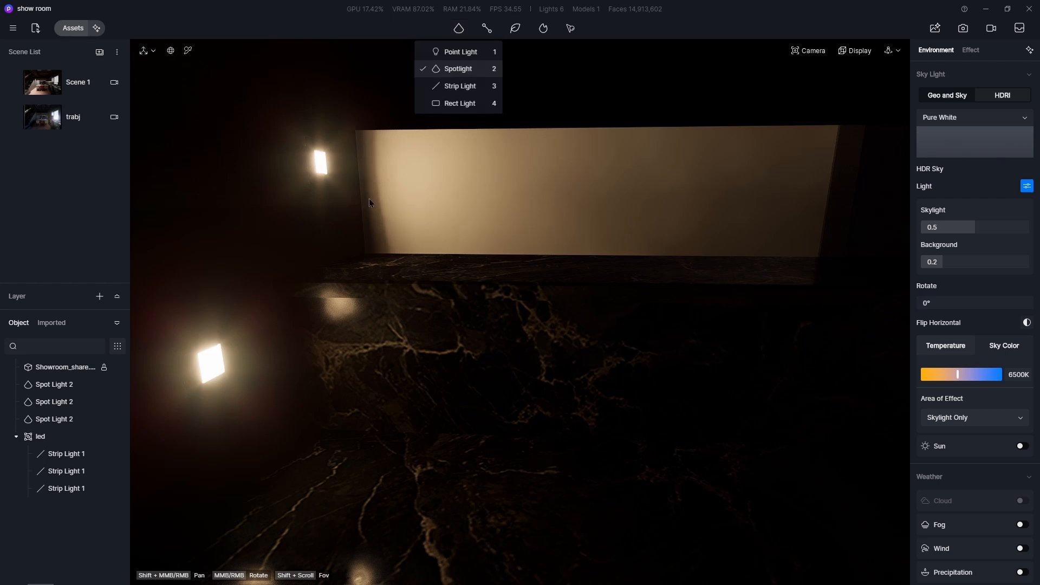
click(469, 69)
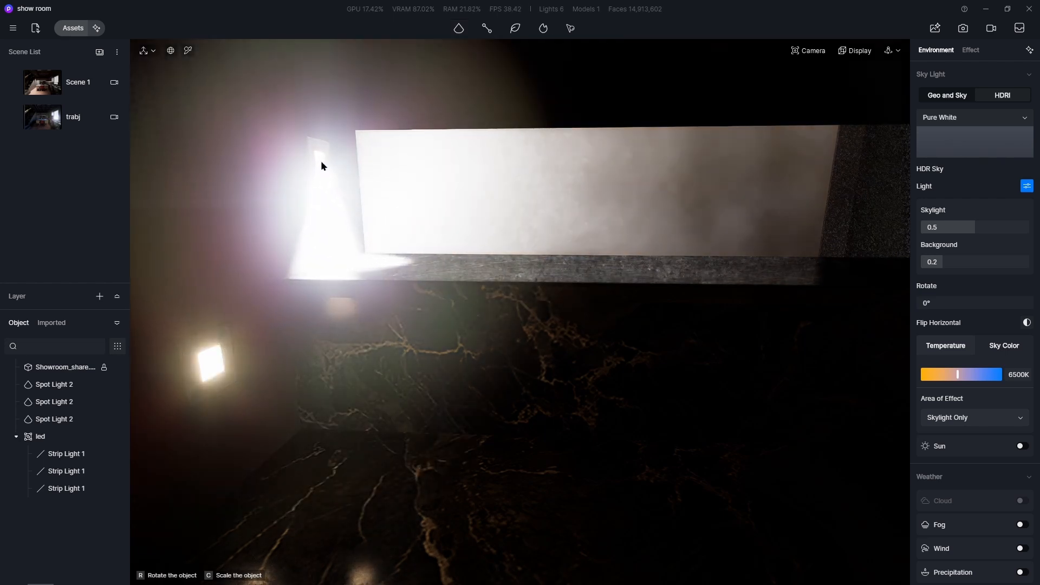
click(321, 161)
drag(360, 192, 360, 123)
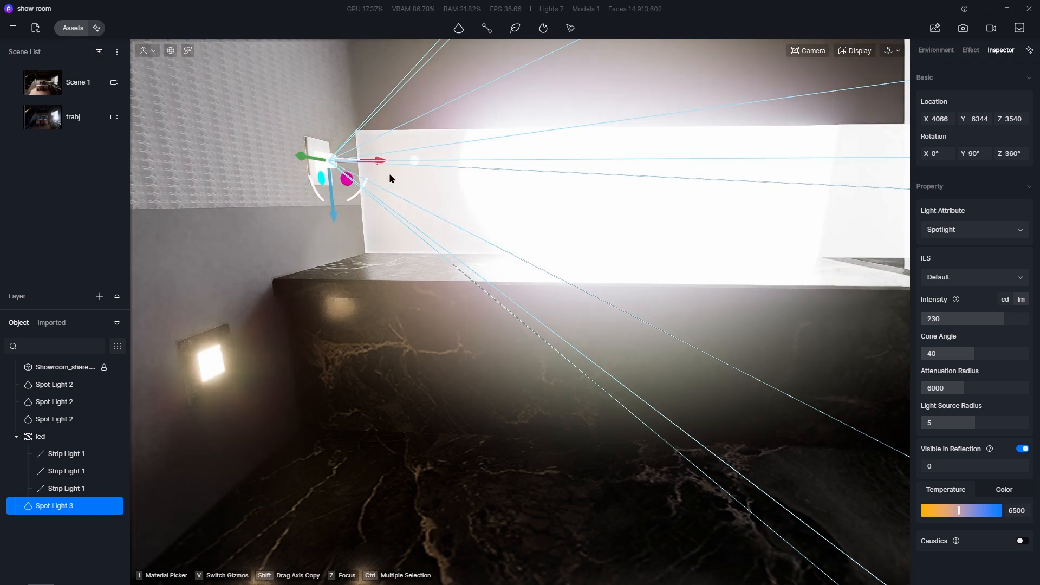
Rename the stair spotlight to "gradas"
right_click(67, 511)
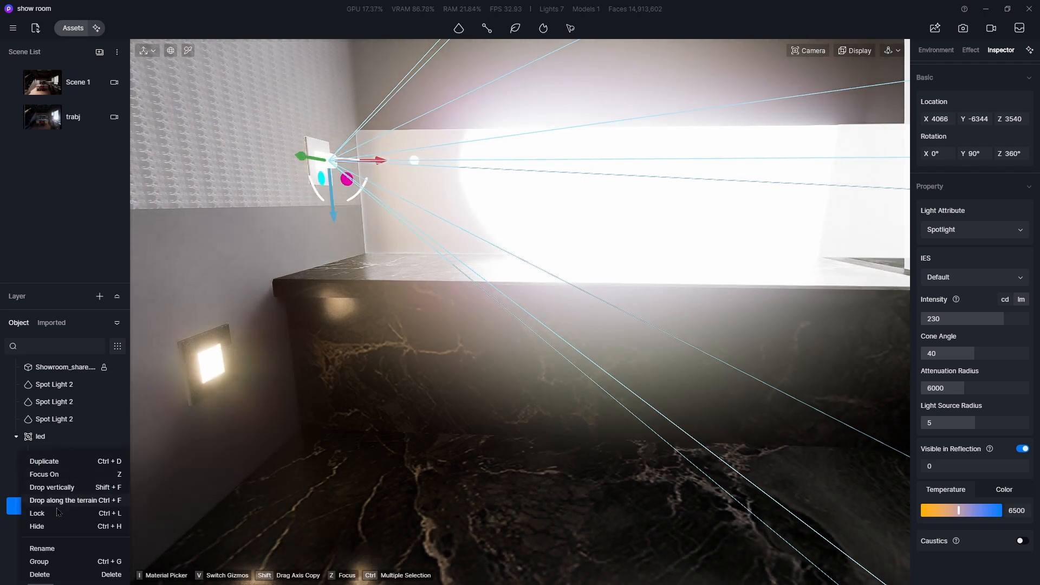
click(50, 549)
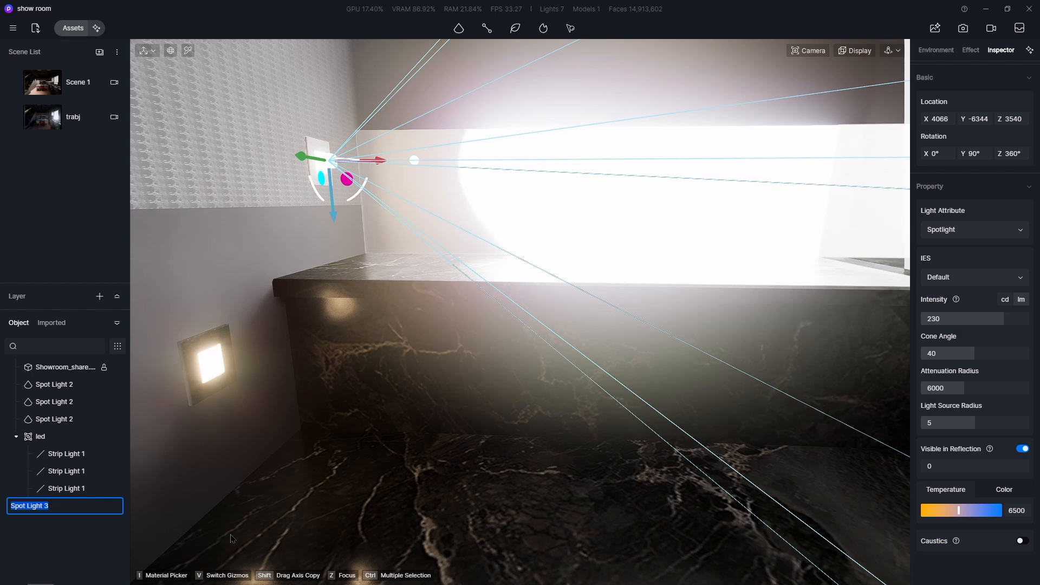
text(gradas)
key(Return)
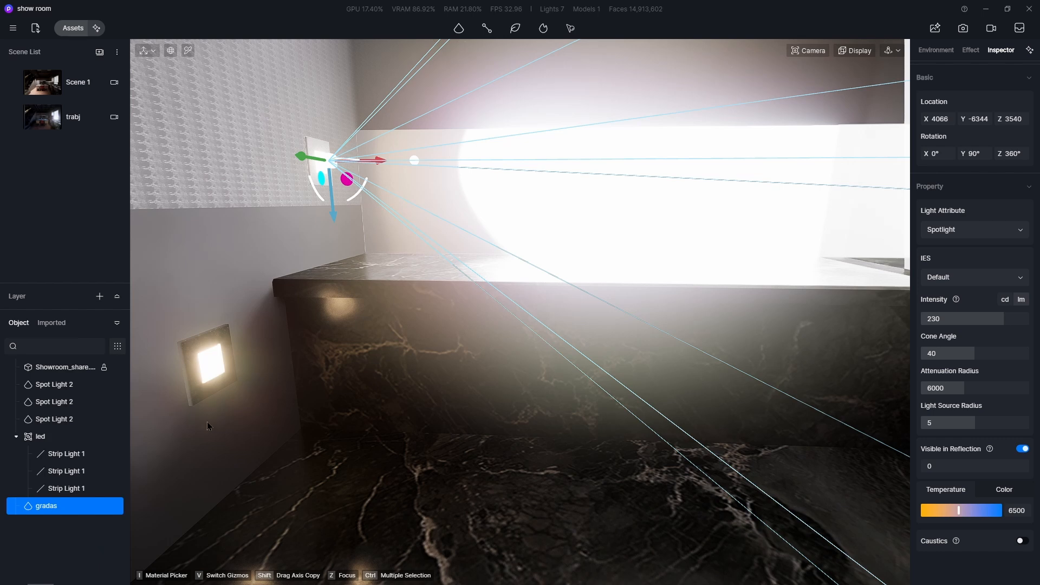
Set the stair spotlight's intensity to 10 lm and its color temperature to 4150
drag(1022, 312, 965, 341)
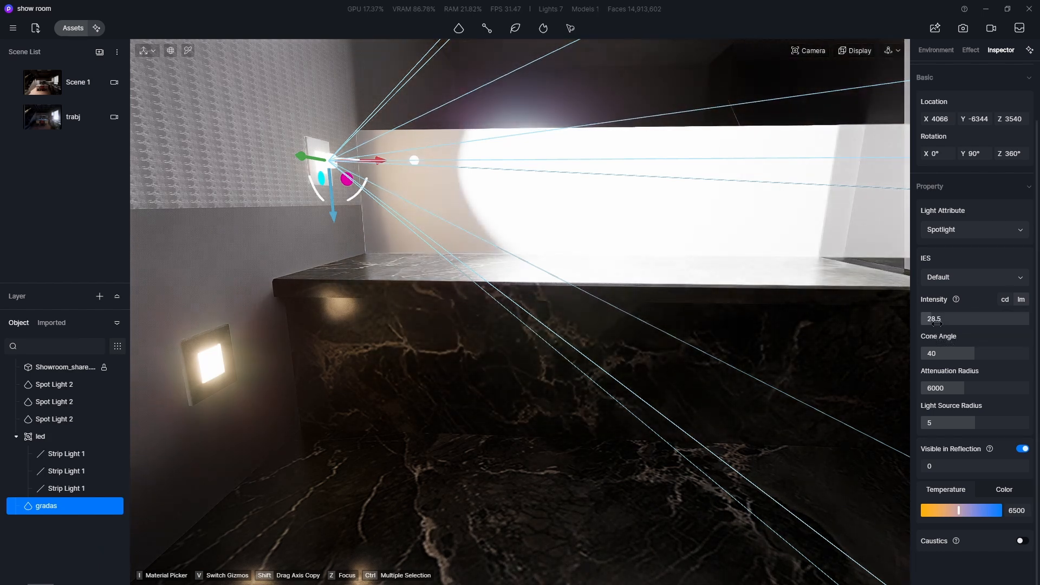
drag(952, 318, 957, 316)
click(957, 316)
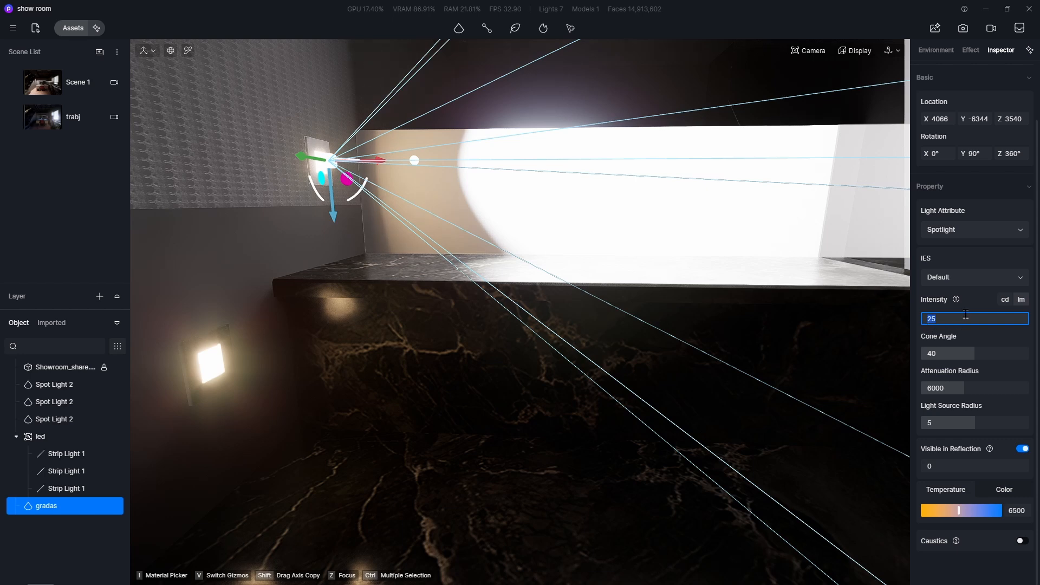
key(Return)
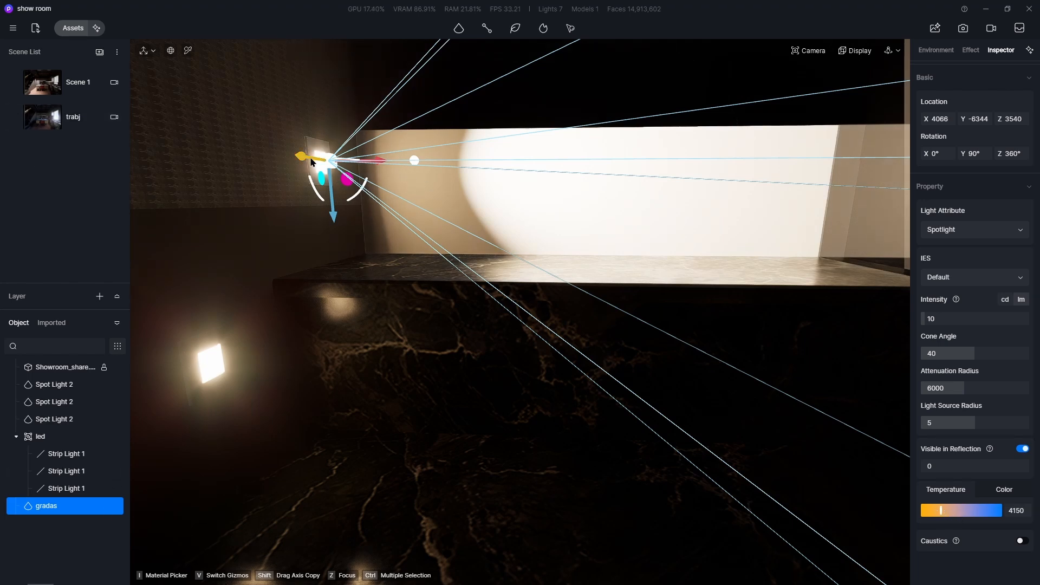
Copy the gradas spotlight down the staircase onto the wall lights of the lower steps
mouse_move(312, 161)
mouse_down()
mouse_move(249, 171)
mouse_move(306, 168)
mouse_up()
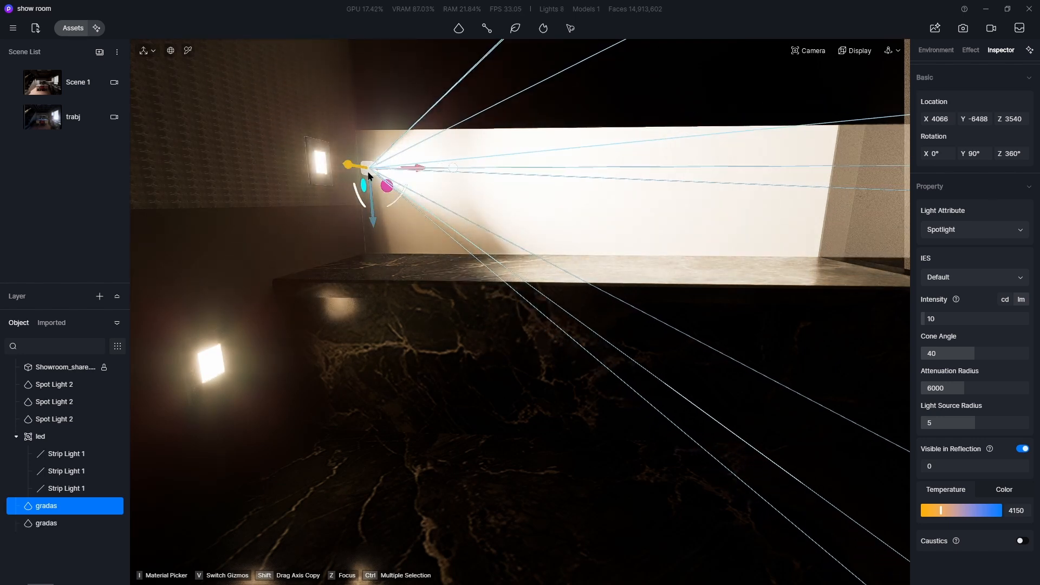
drag(368, 166, 208, 369)
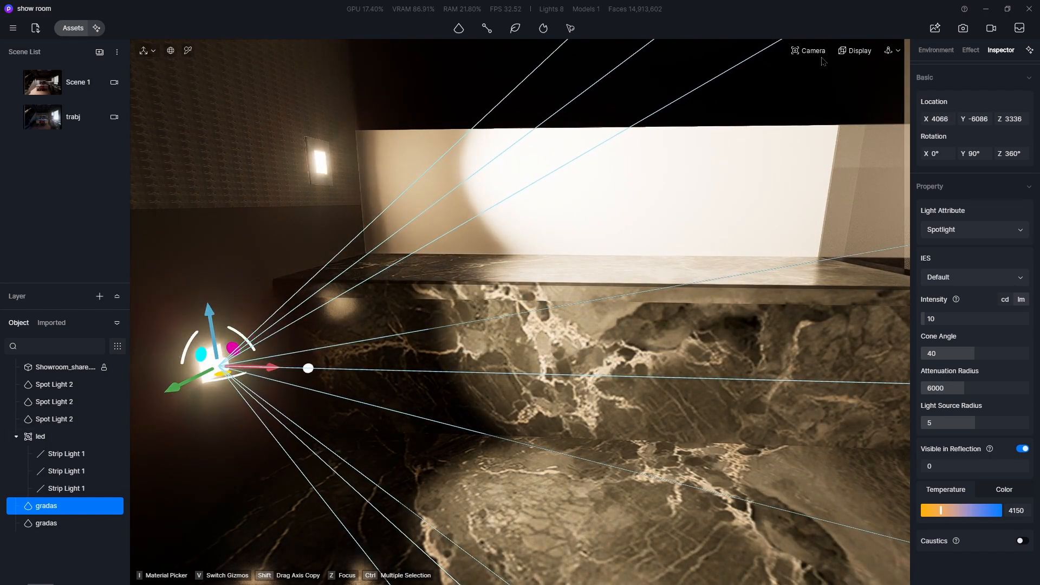
click(851, 52)
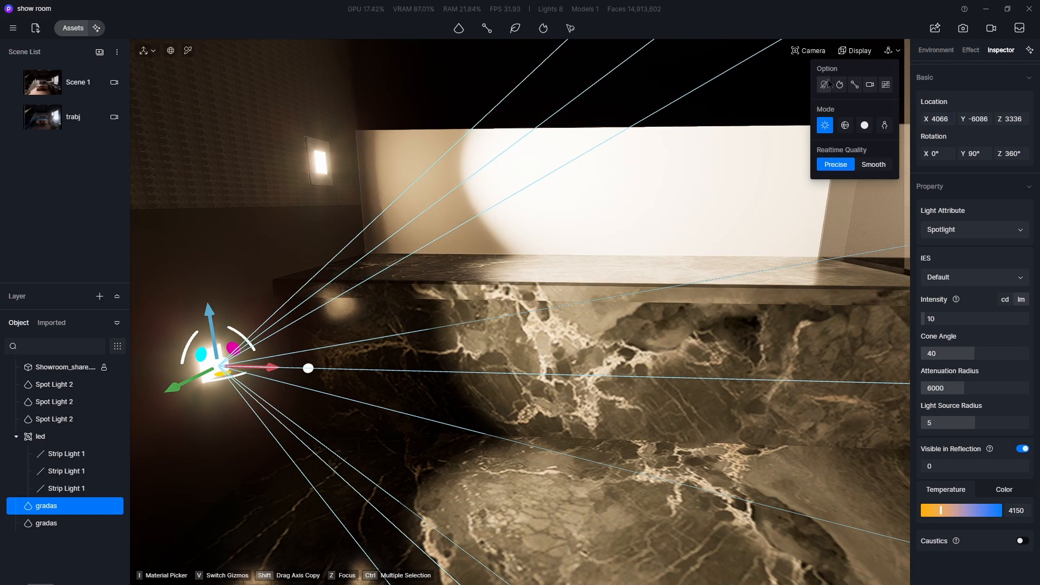
right_drag(381, 313, 442, 310)
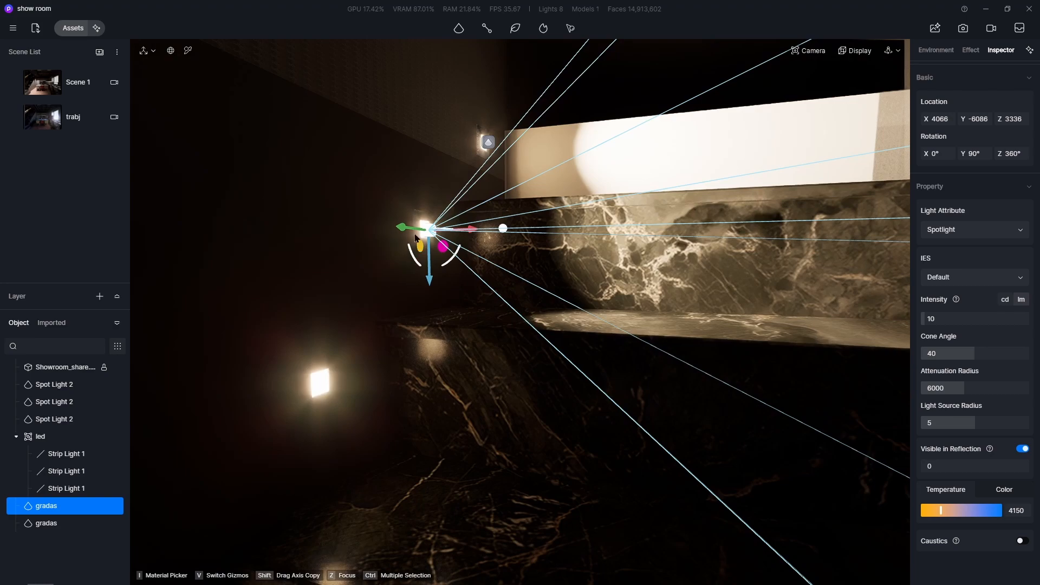
shift+drag(401, 232, 320, 389)
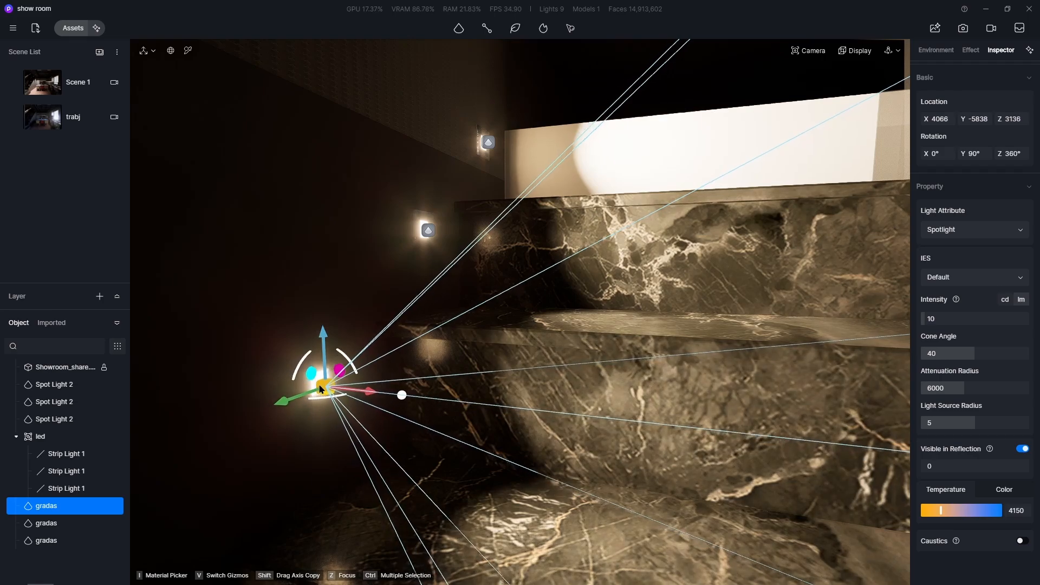
click(72, 92)
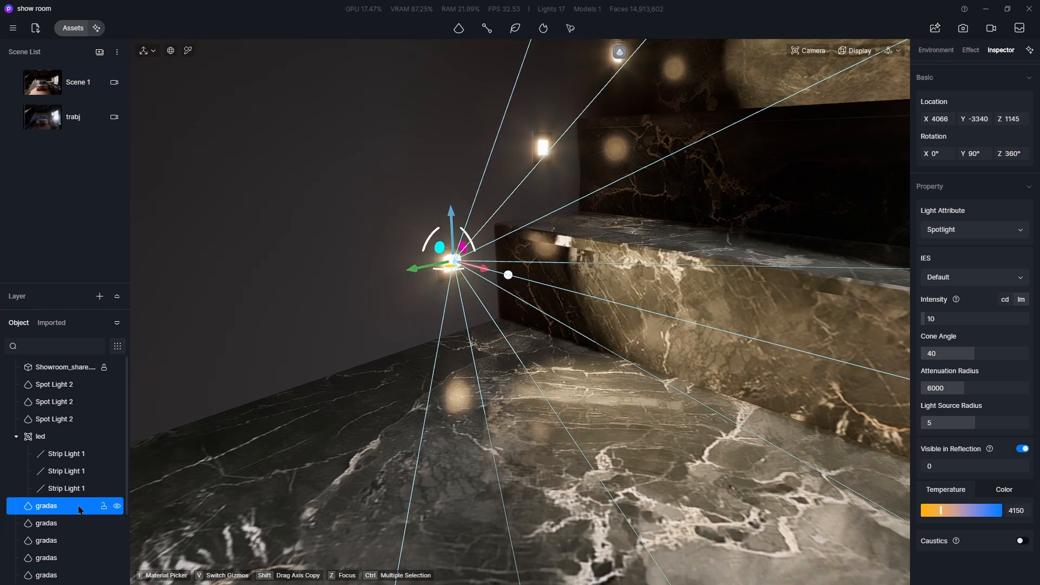
Group all the stair spotlights and name the group "gradas"
scroll(86, 542, down, 3)
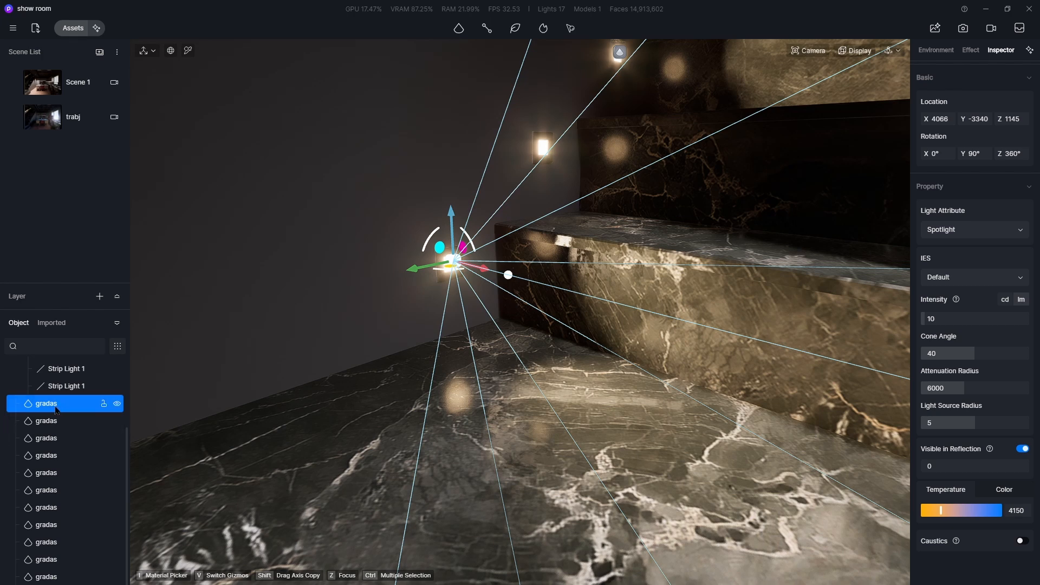
shift+click(57, 576)
key(ctrl+g)
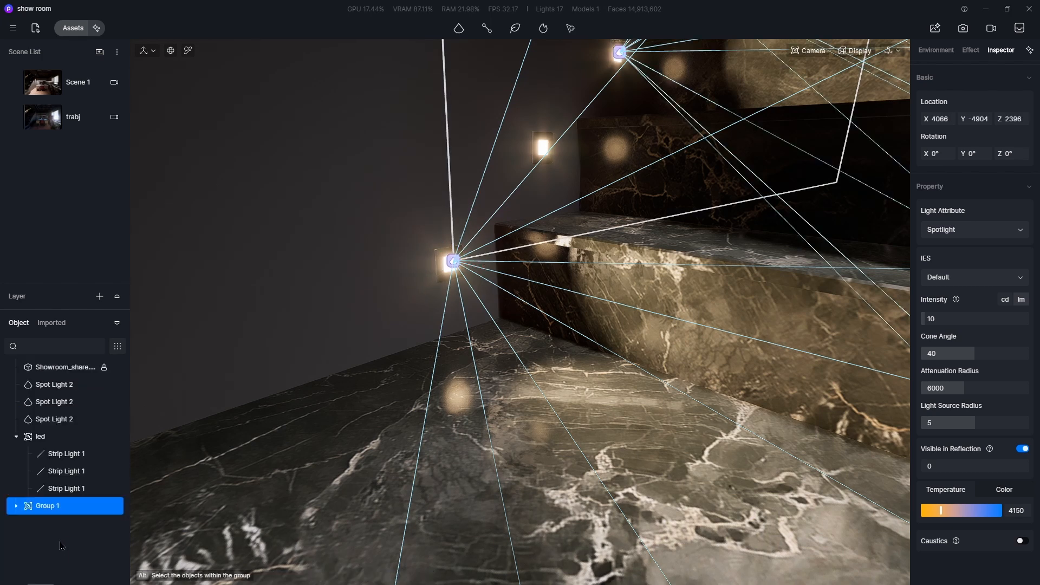
right_click(56, 511)
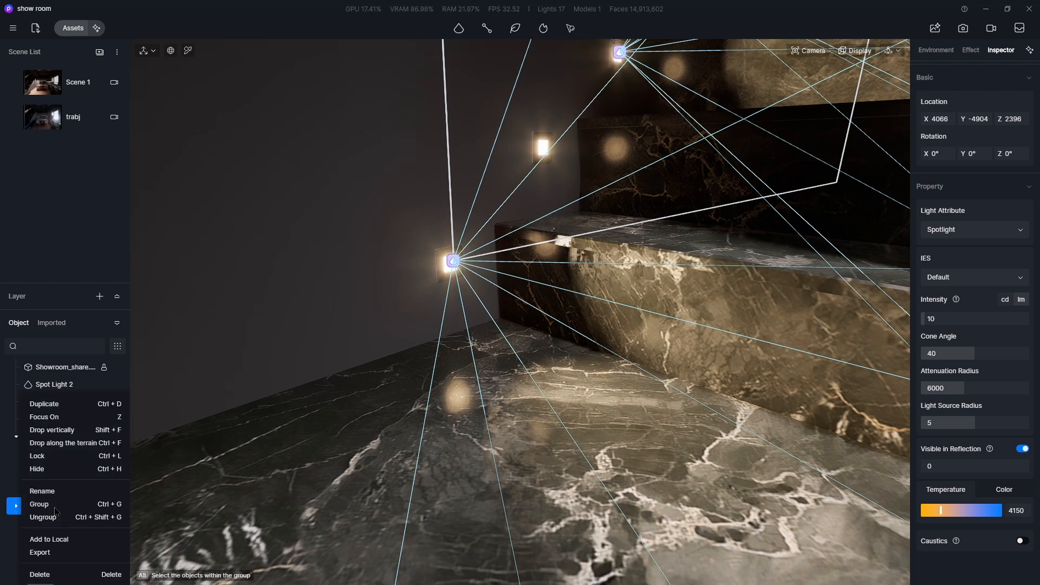
click(38, 490)
text(gradas)
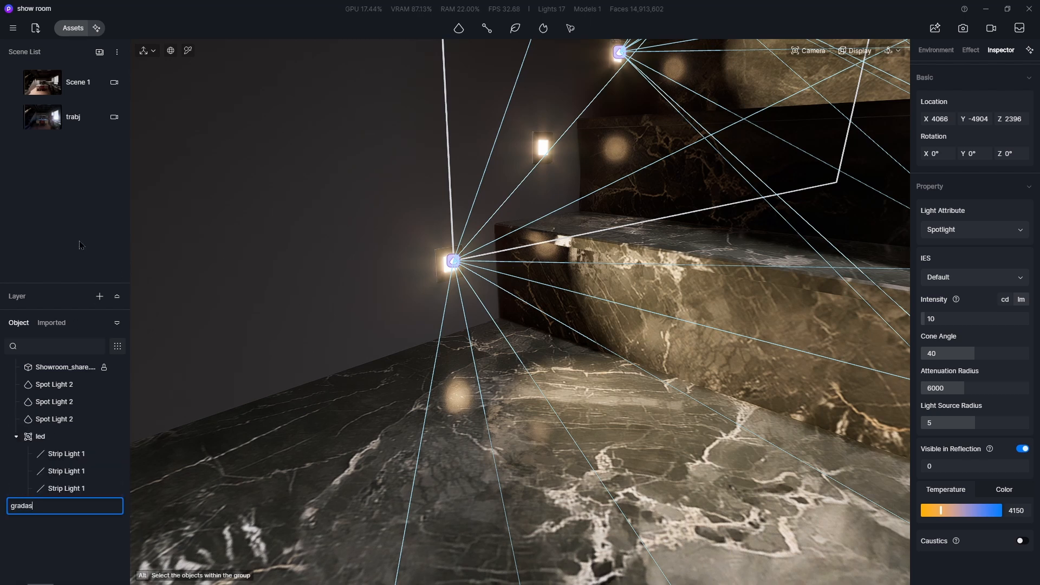
click(66, 456)
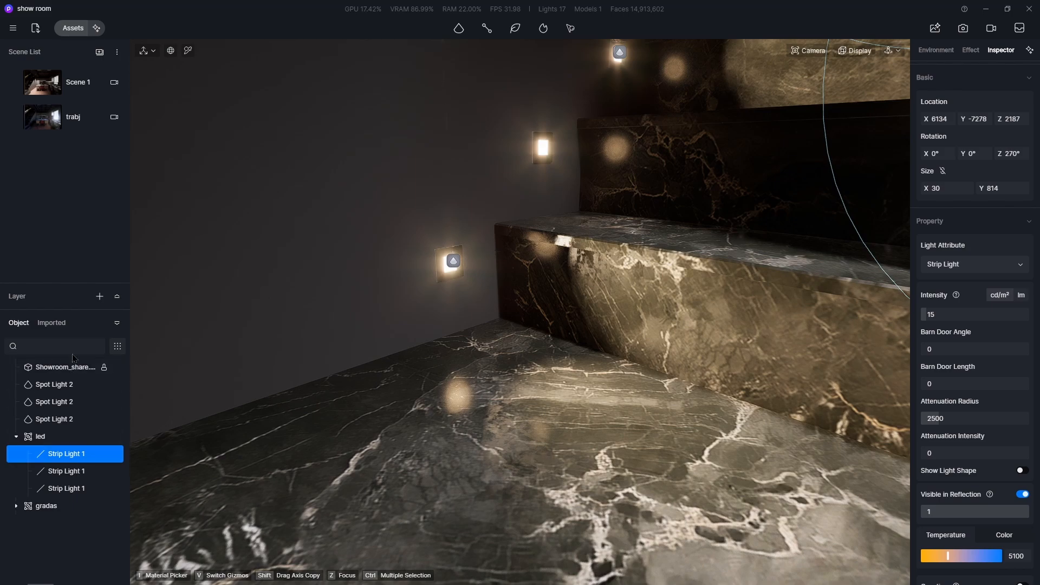
Collapse the led group and return to the saved Scene 1 view
click(75, 117)
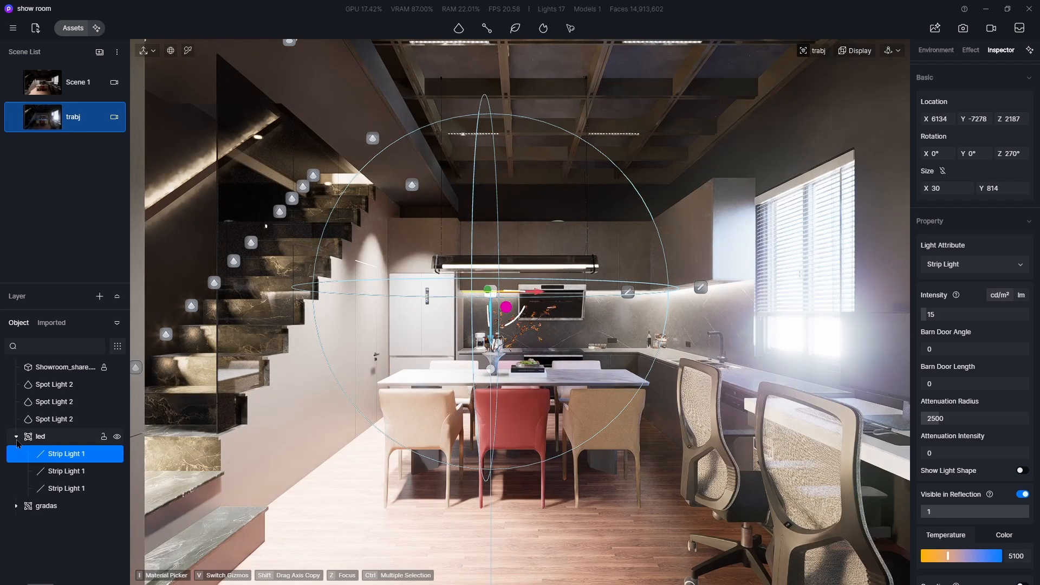
click(16, 437)
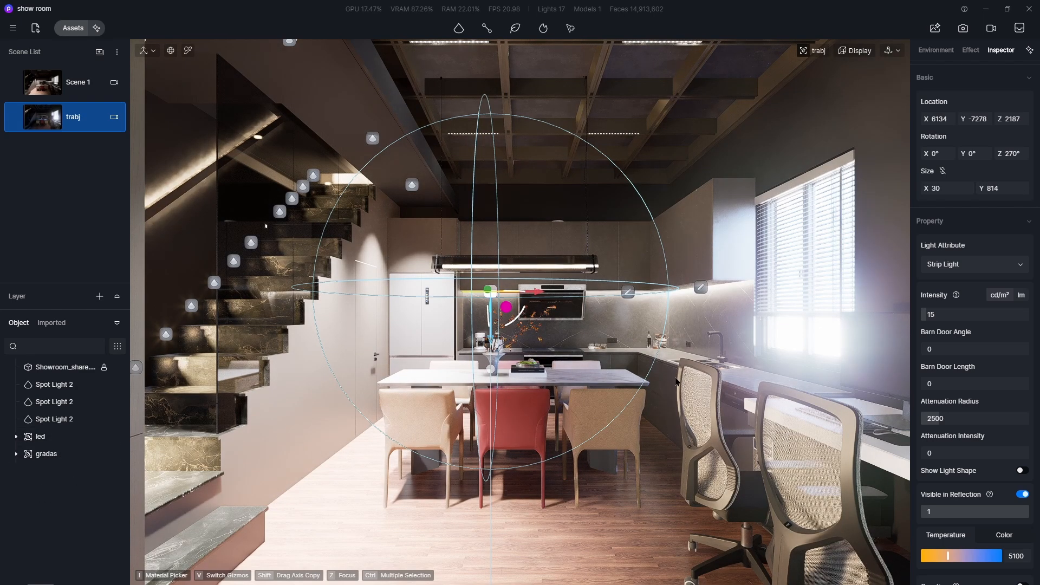
click(80, 87)
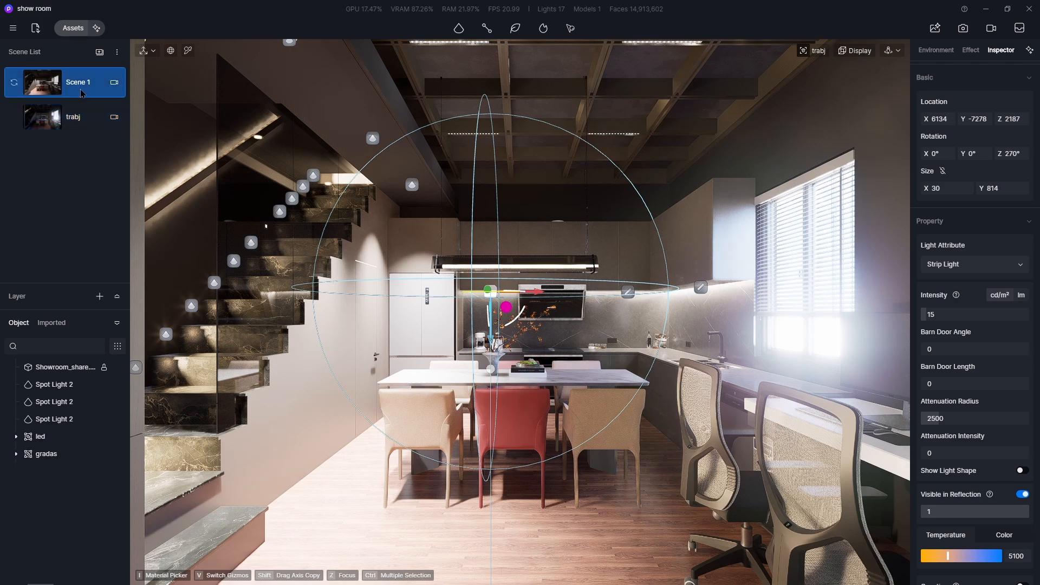
double_click(81, 93)
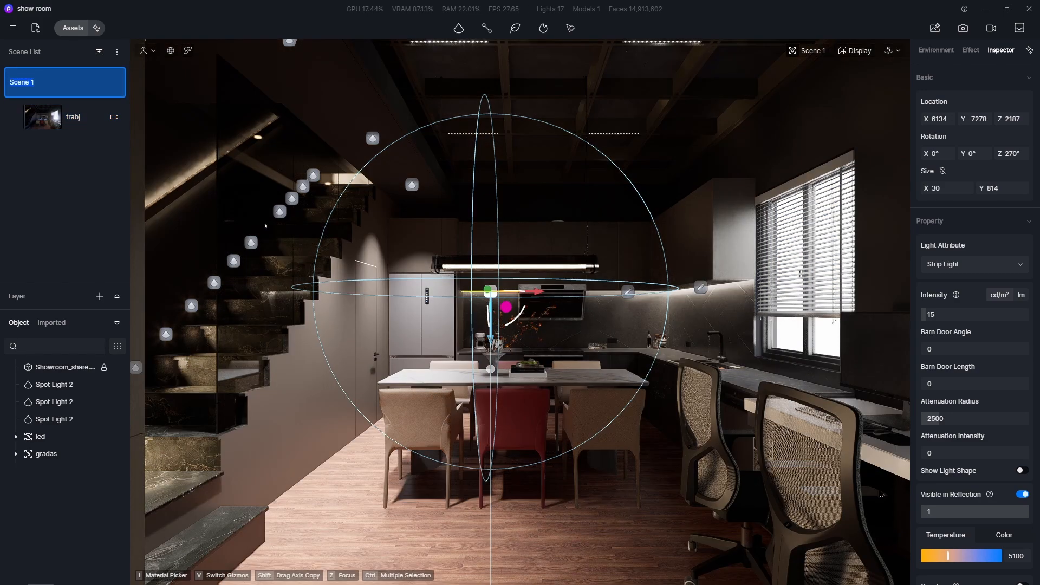
click(749, 162)
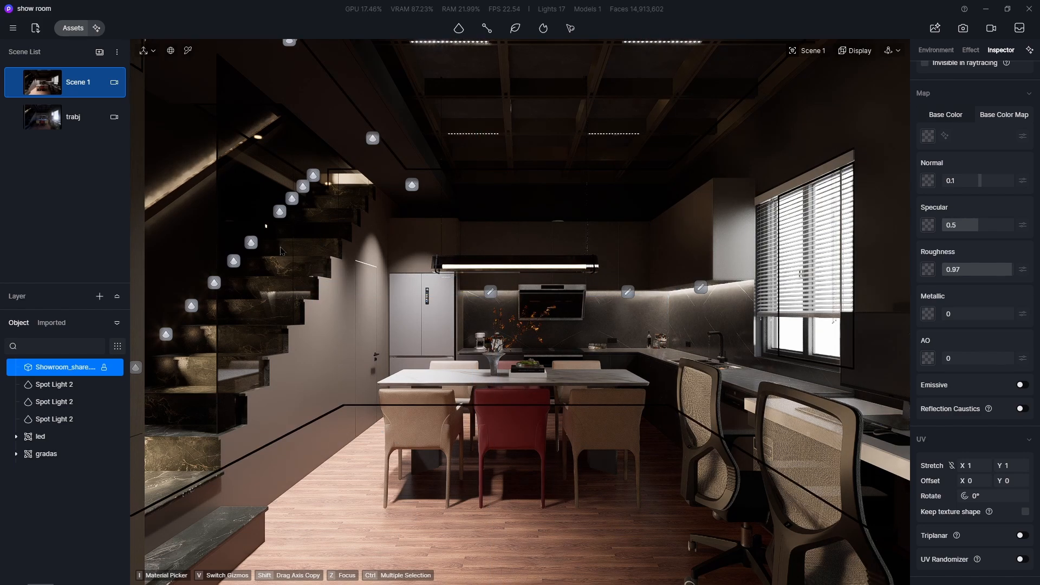
Copy a spotlight from the gradas group onto the stair wall light that has none, and return to Scene 1
scroll(236, 276, up, 3)
scroll(202, 180, up, 10)
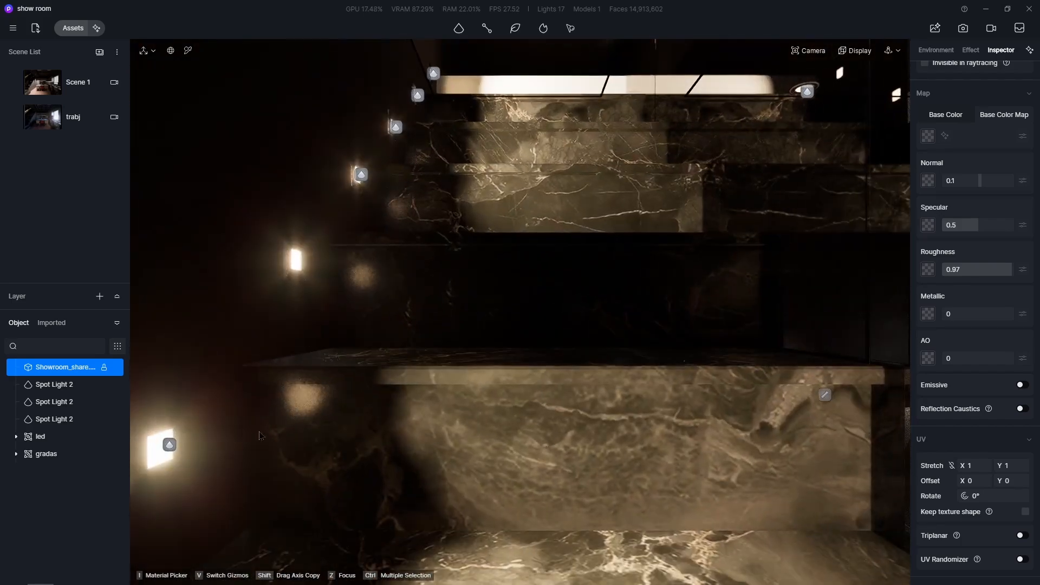
click(171, 445)
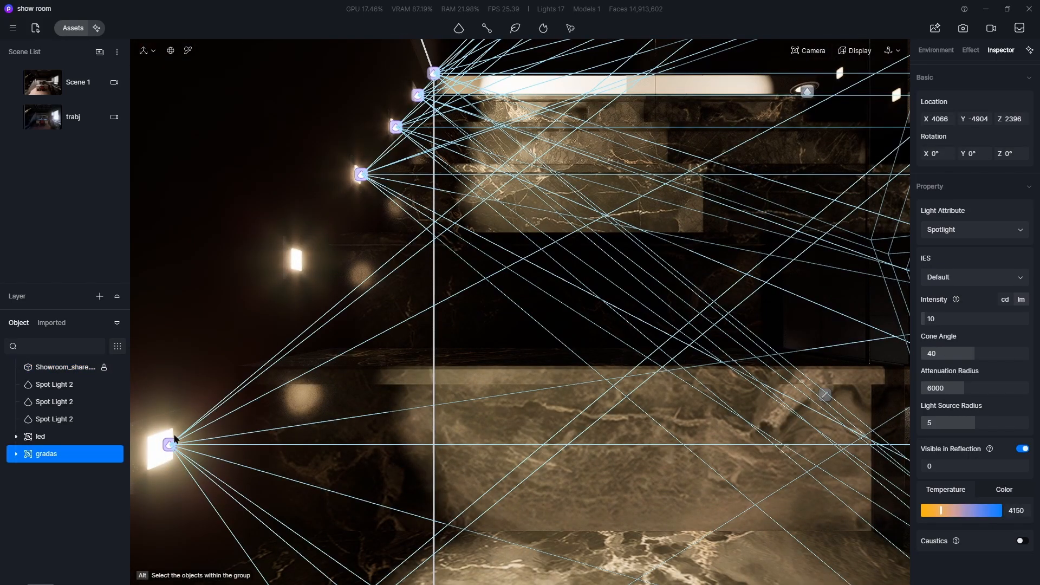
alt+click(361, 175)
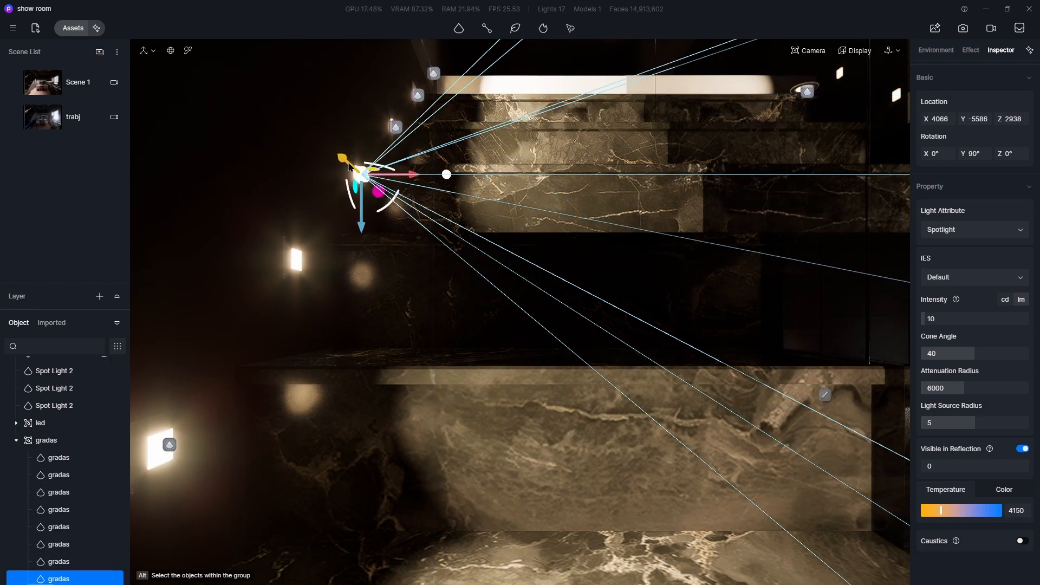
shift+drag(340, 172, 295, 266)
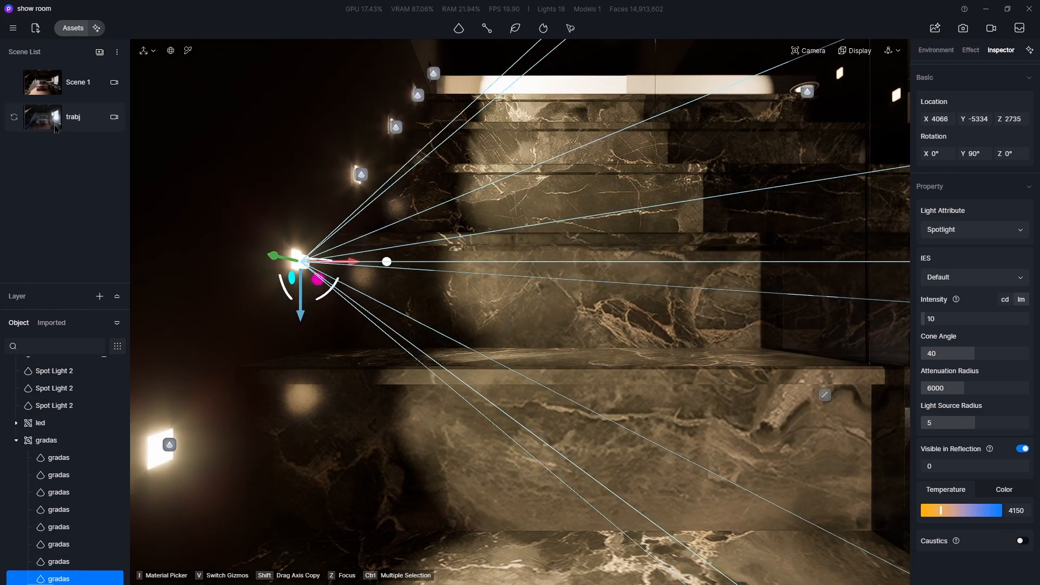
click(77, 87)
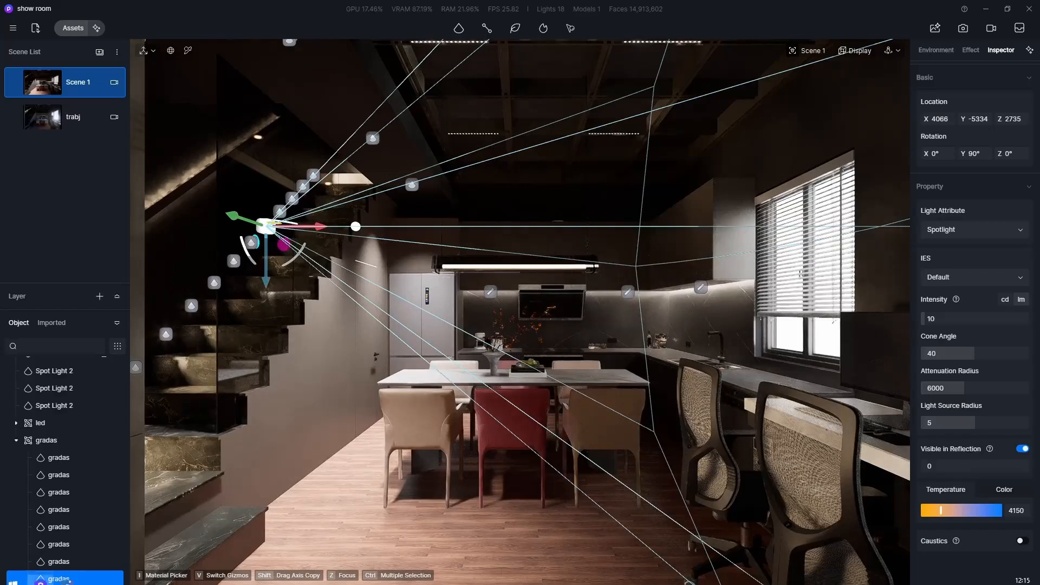
Compare the Scene 1 view with the reference photo of the dark kitchen
click(554, 559)
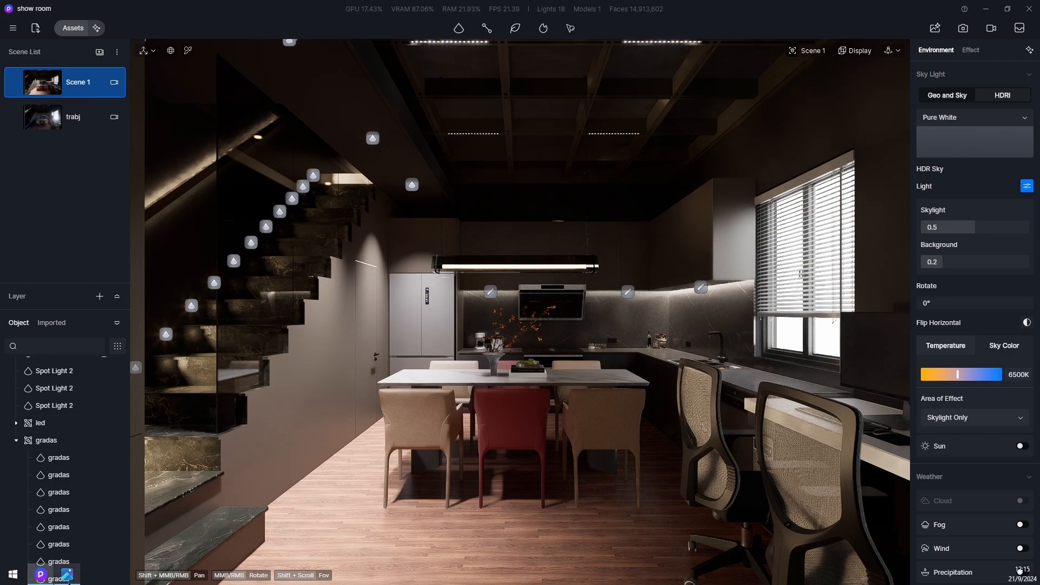
click(67, 576)
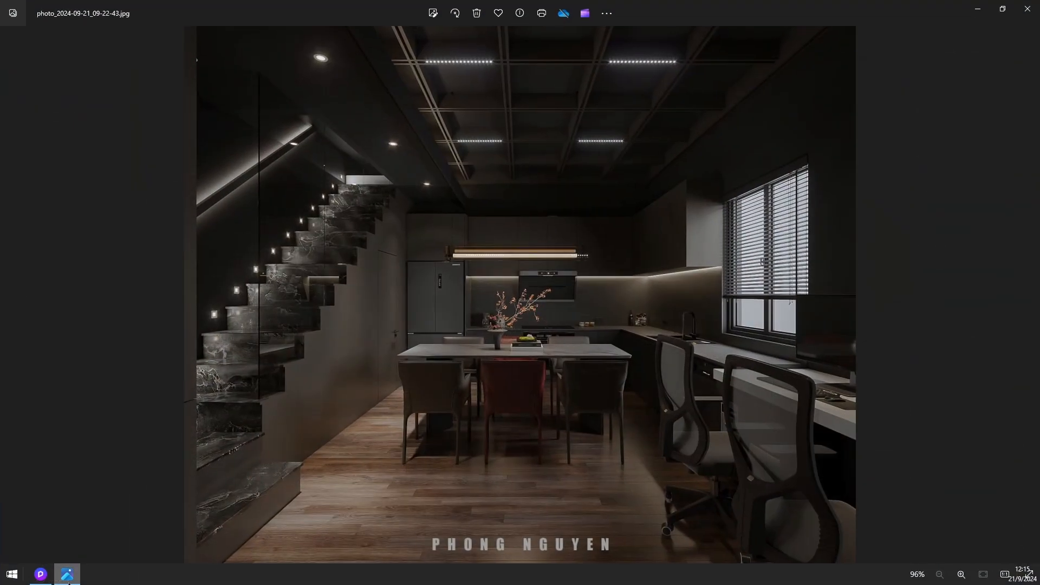
click(67, 575)
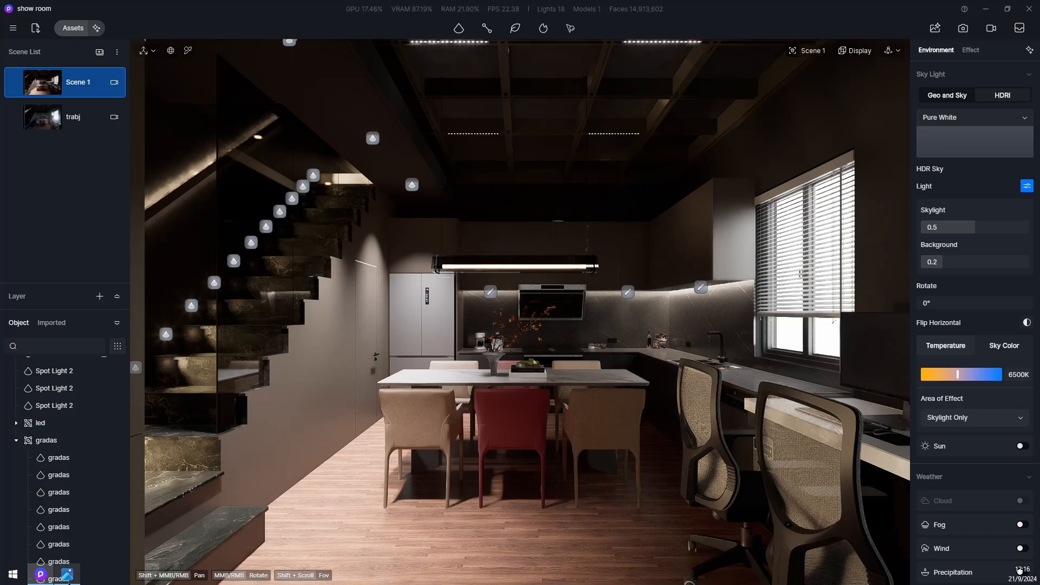
click(67, 575)
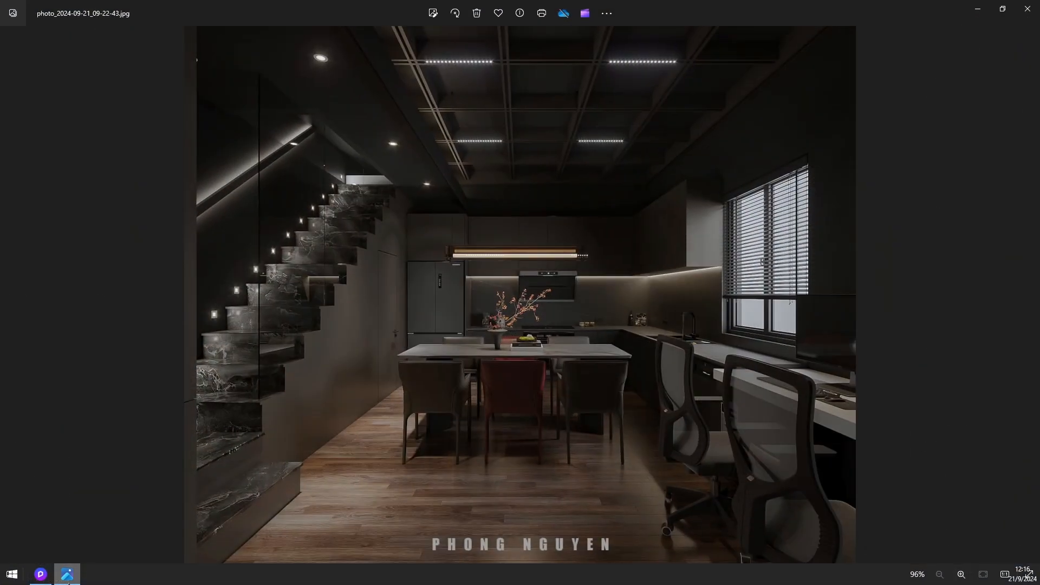
click(67, 575)
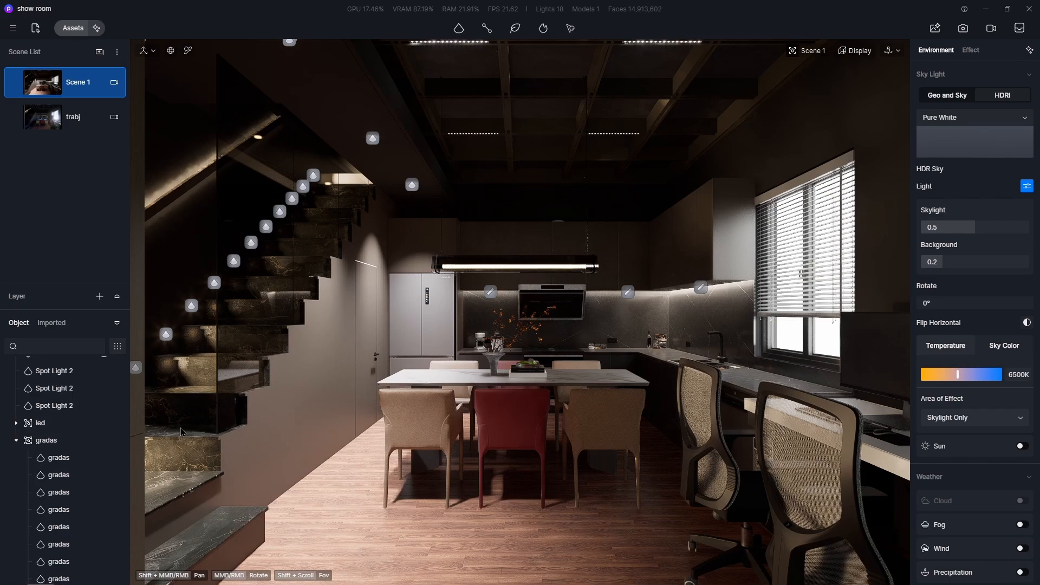
Set the cone angle of all the spotlights in the gradas group to 80
click(56, 459)
scroll(58, 479, down, 2)
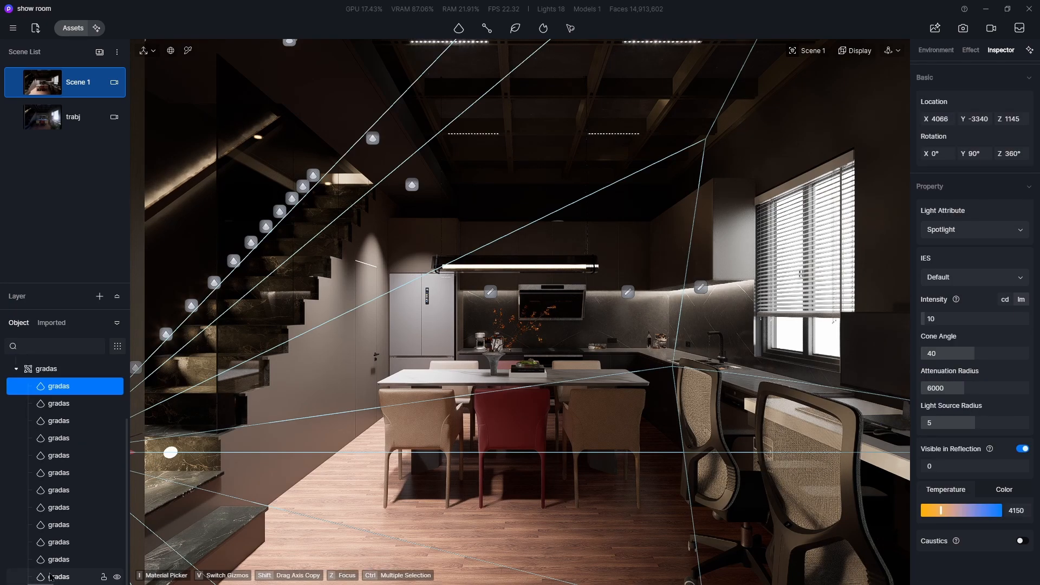
shift+click(53, 577)
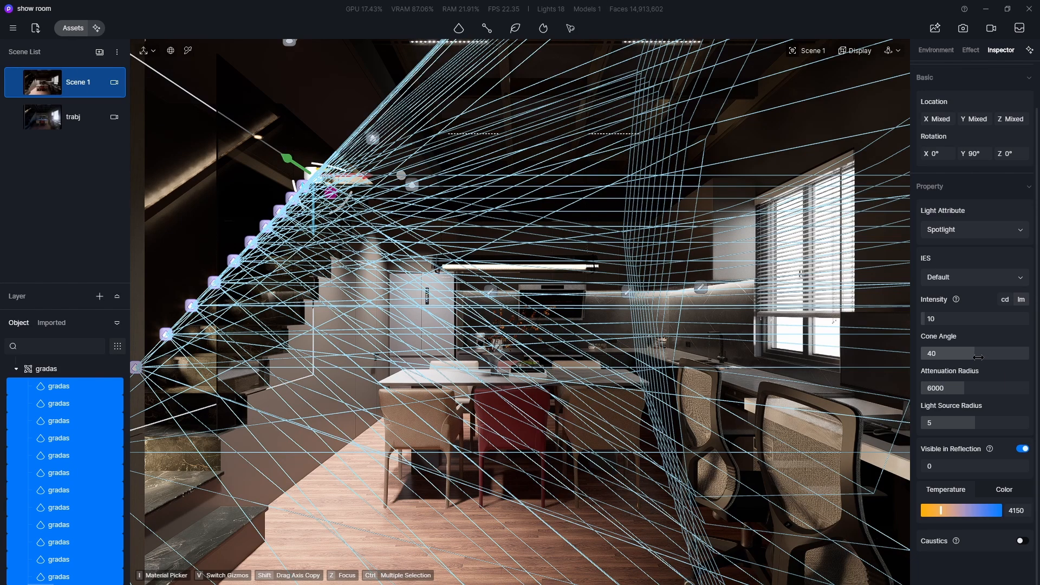
drag(978, 358, 1028, 354)
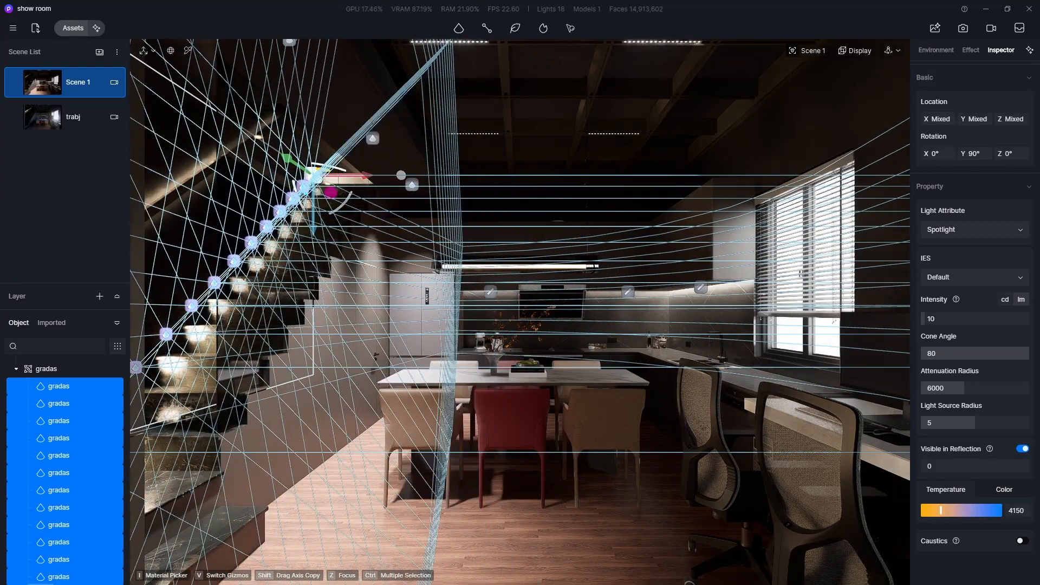
Set the intensity of all the stair spotlights to 5 lm and their color temperature to 6500
drag(954, 324, 958, 323)
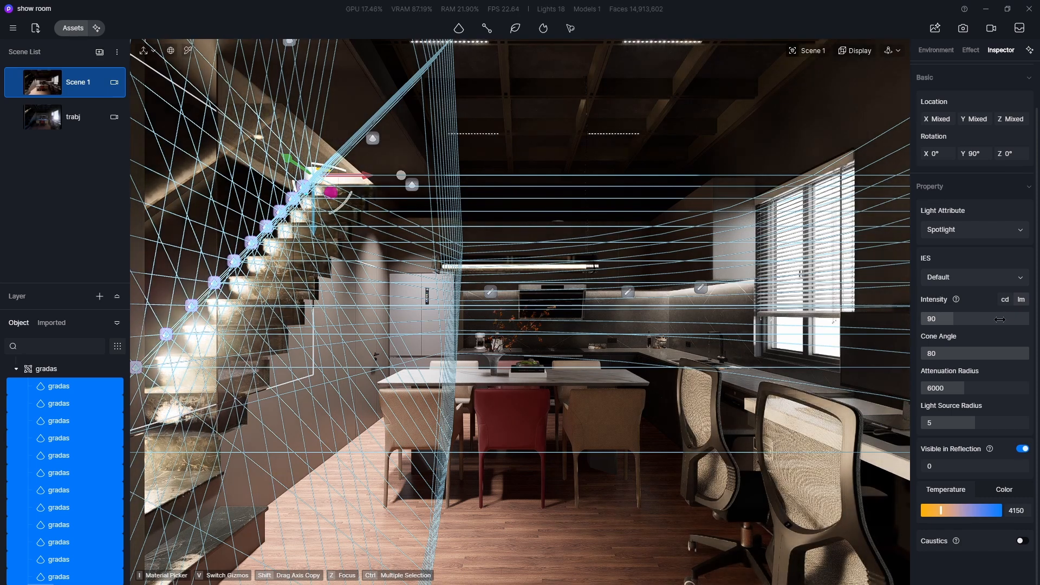
drag(1000, 319, 996, 319)
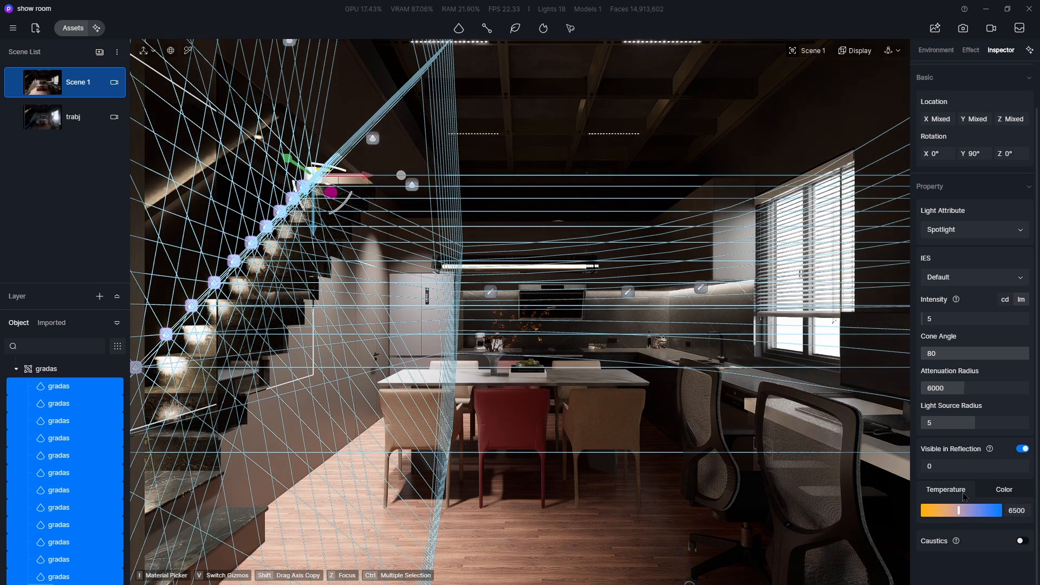
click(513, 525)
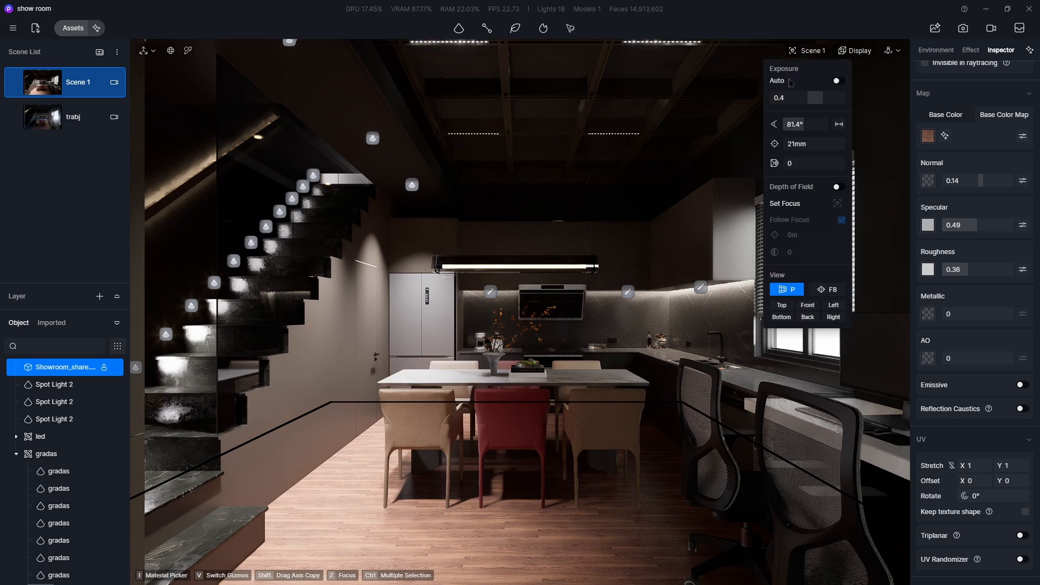
Hide the light icons in the viewport and set the color temperature of all the gradas spotlights to 3600
mouse_move(861, 52)
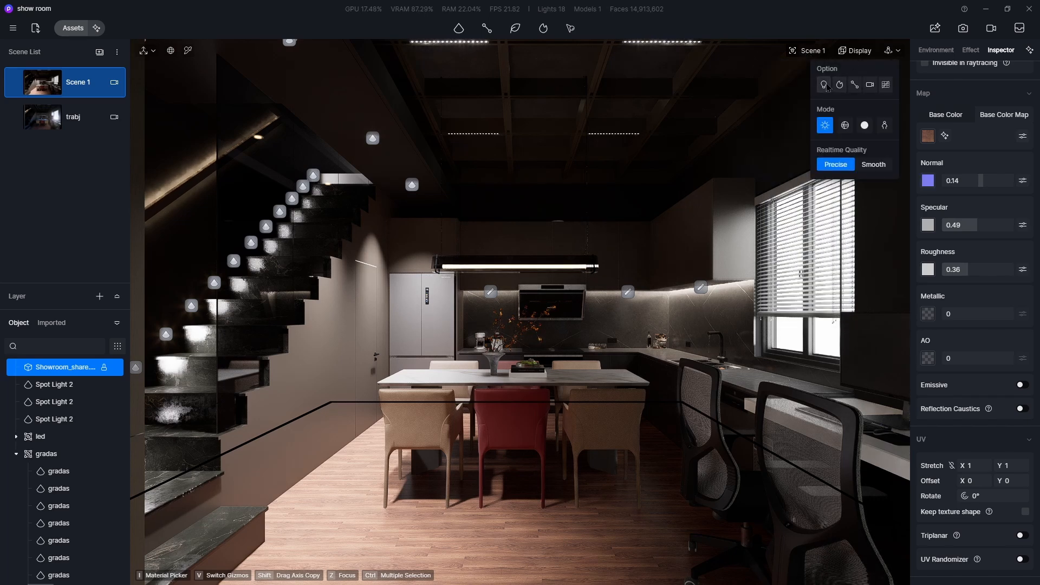
click(825, 85)
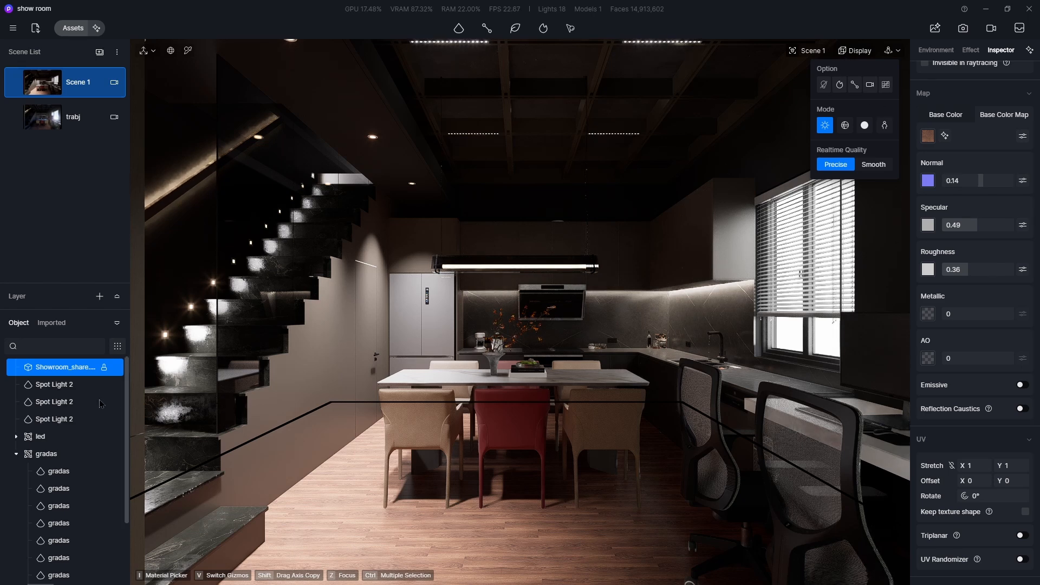
click(59, 472)
scroll(75, 534, down, 3)
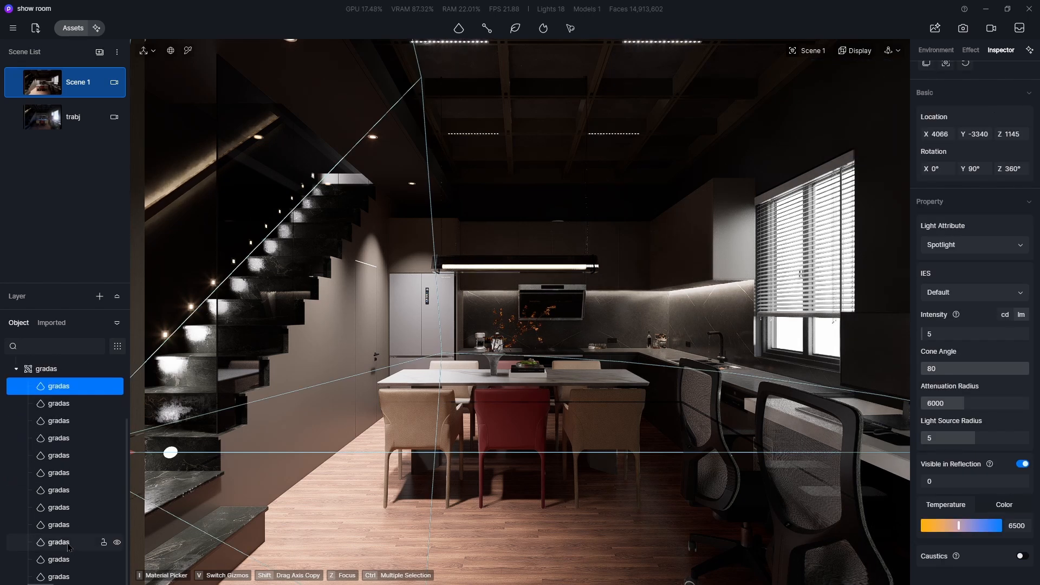
shift+click(52, 577)
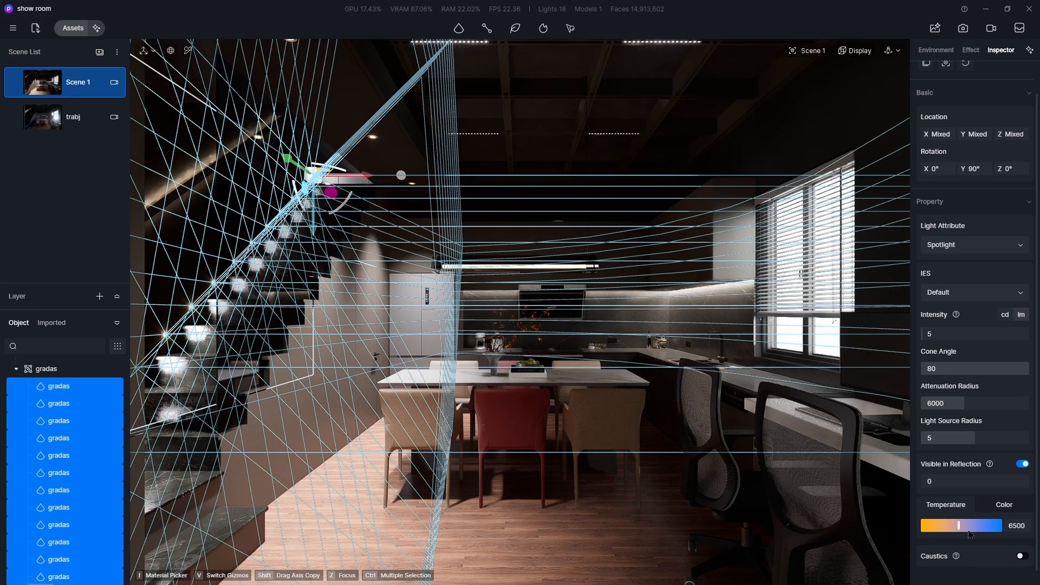
click(960, 526)
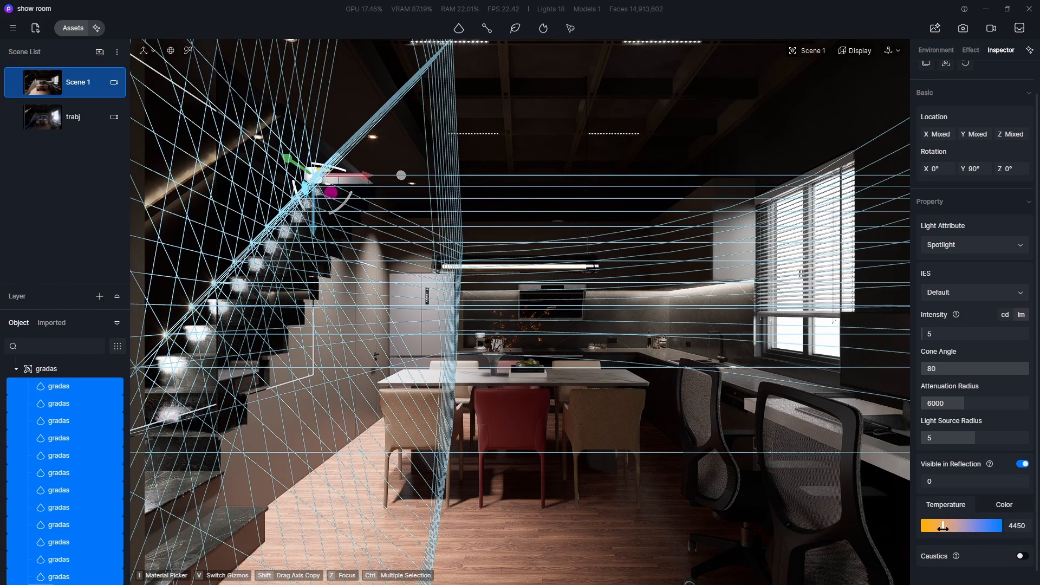
drag(943, 527, 936, 527)
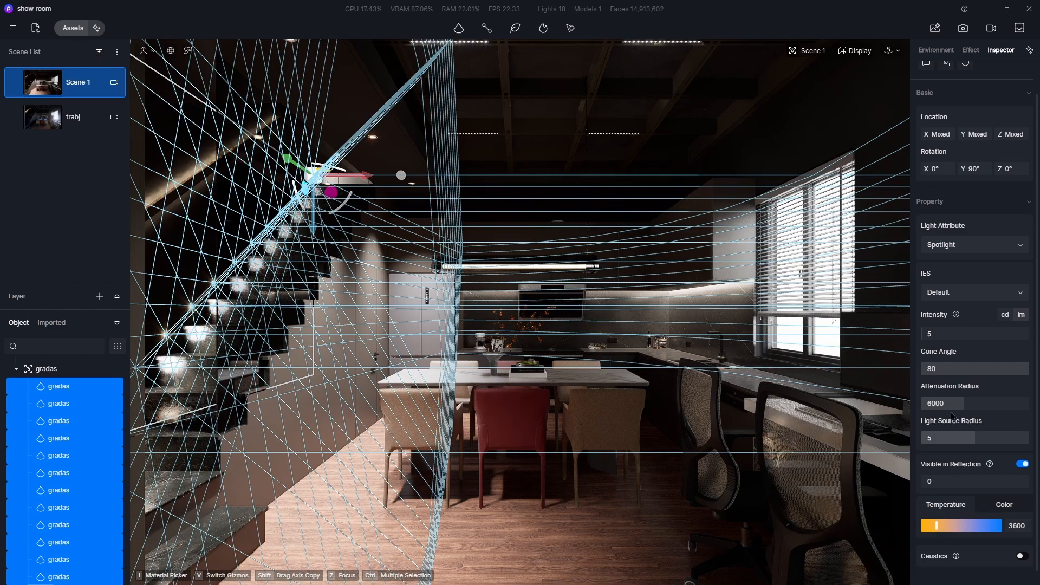
Set the cone angle of all the gradas spotlights to 50 and turn off their visibility in reflections
drag(1018, 370, 992, 380)
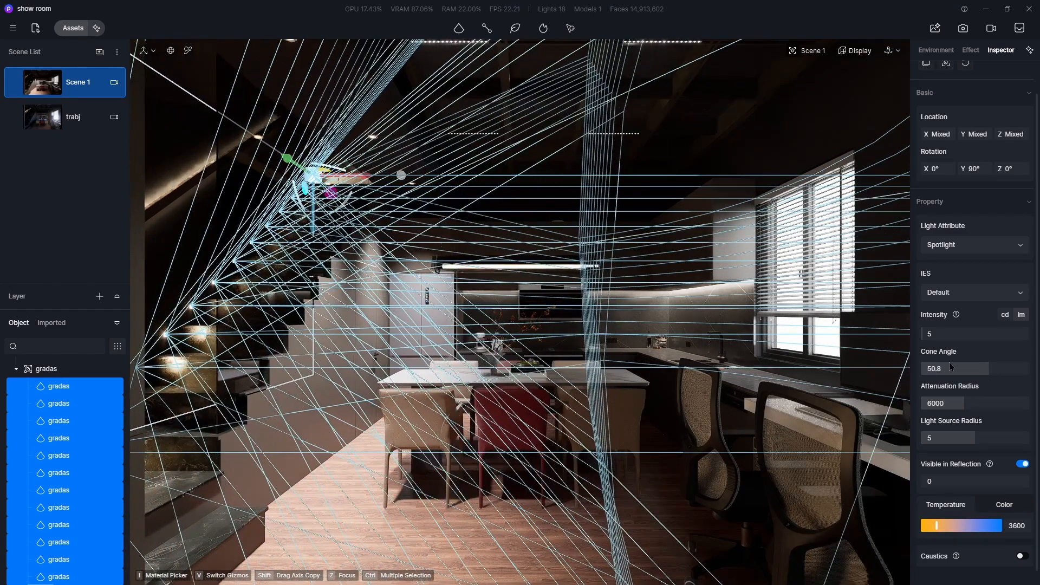
click(946, 365)
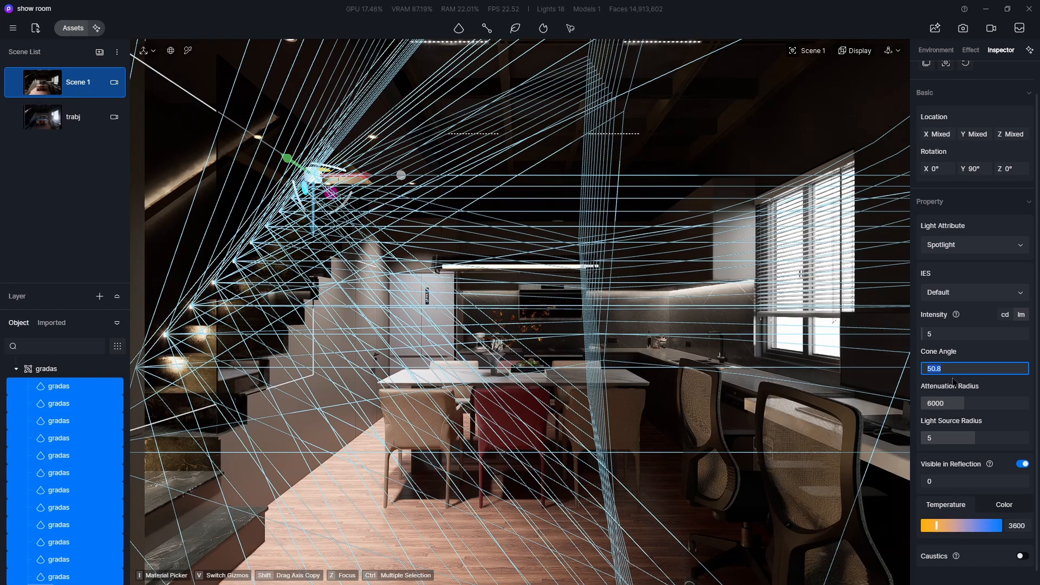
text(50)
key(Return)
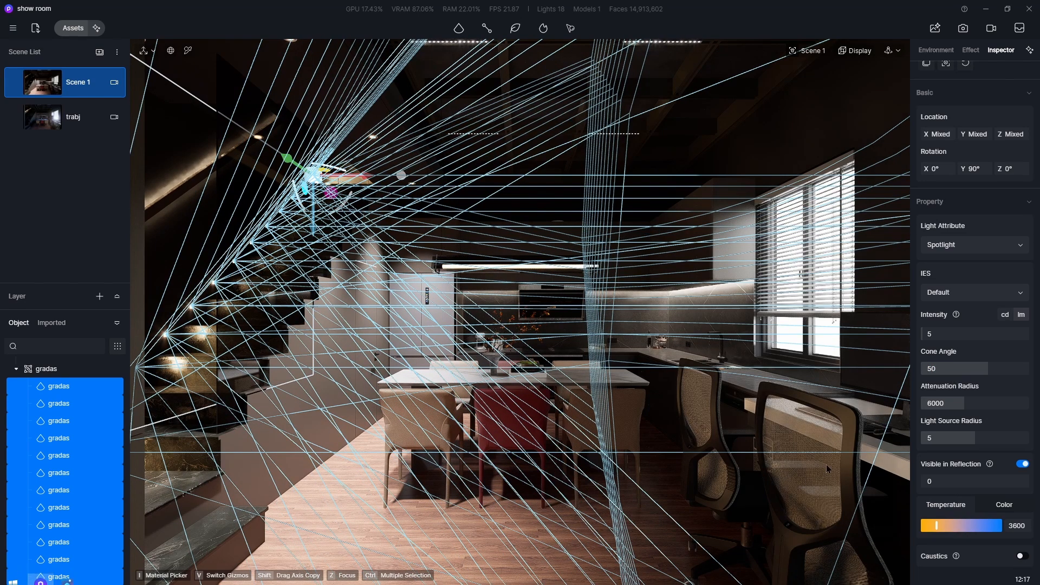
click(1023, 465)
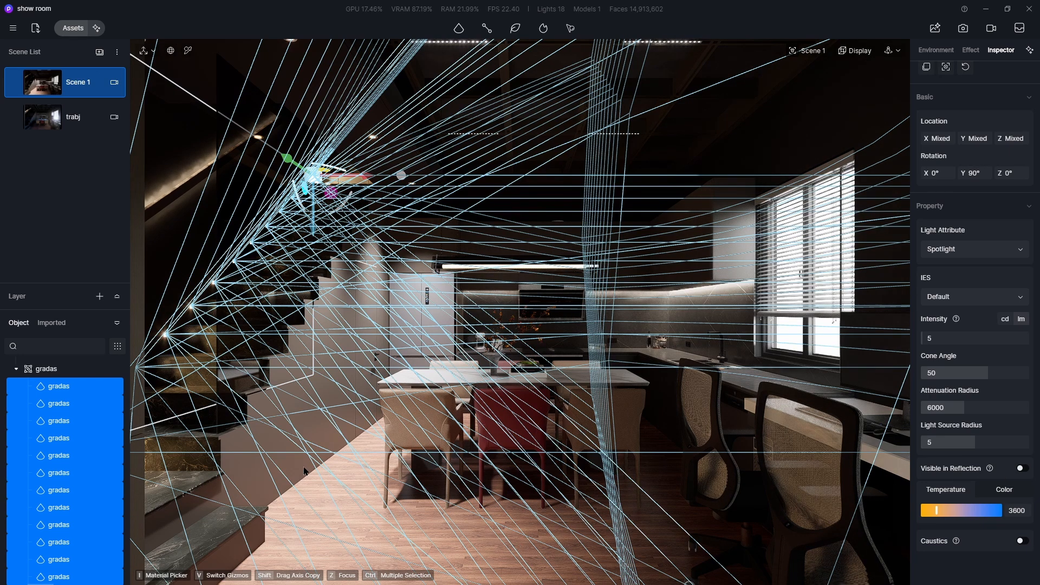
click(374, 493)
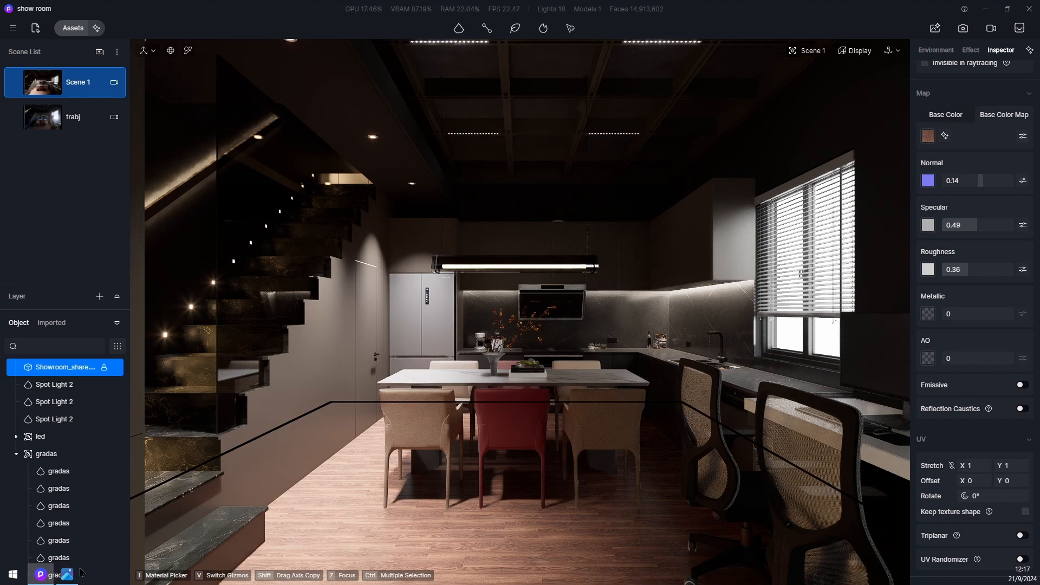
Compare the view with the reference photo and review the three Spot Light 2 lights and the gradas group
click(69, 579)
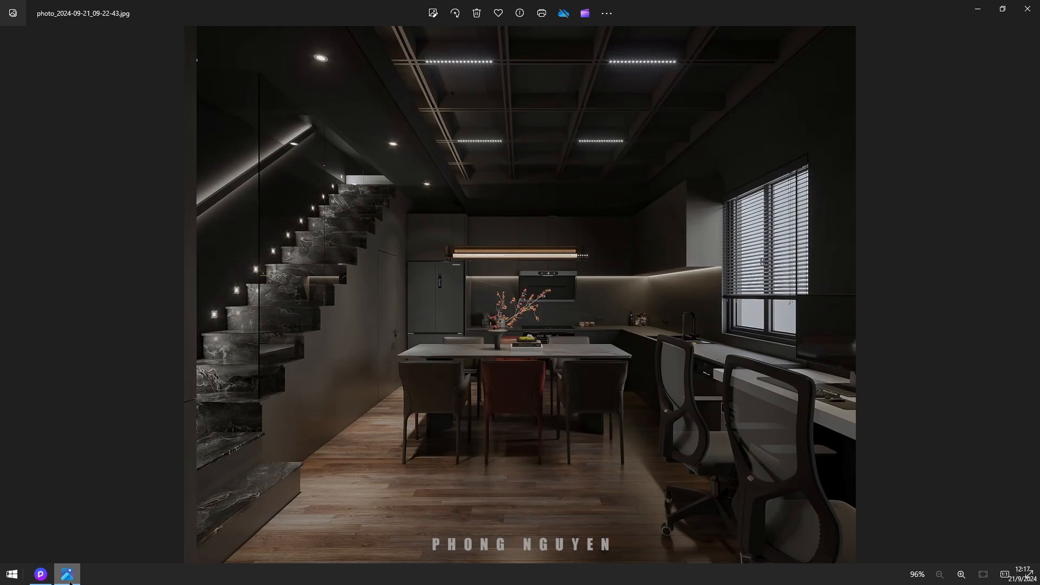
click(69, 579)
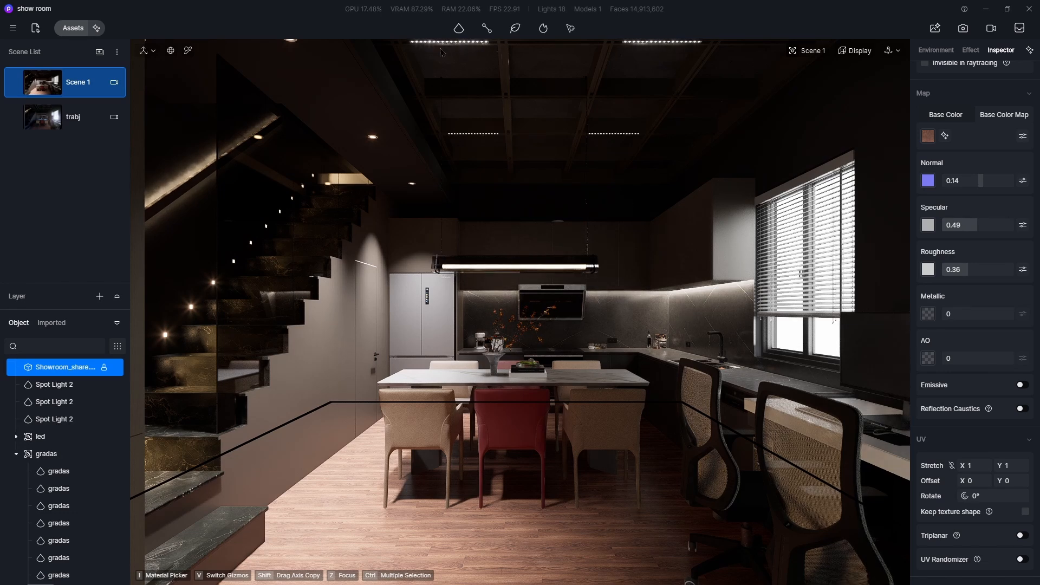
mouse_move(466, 29)
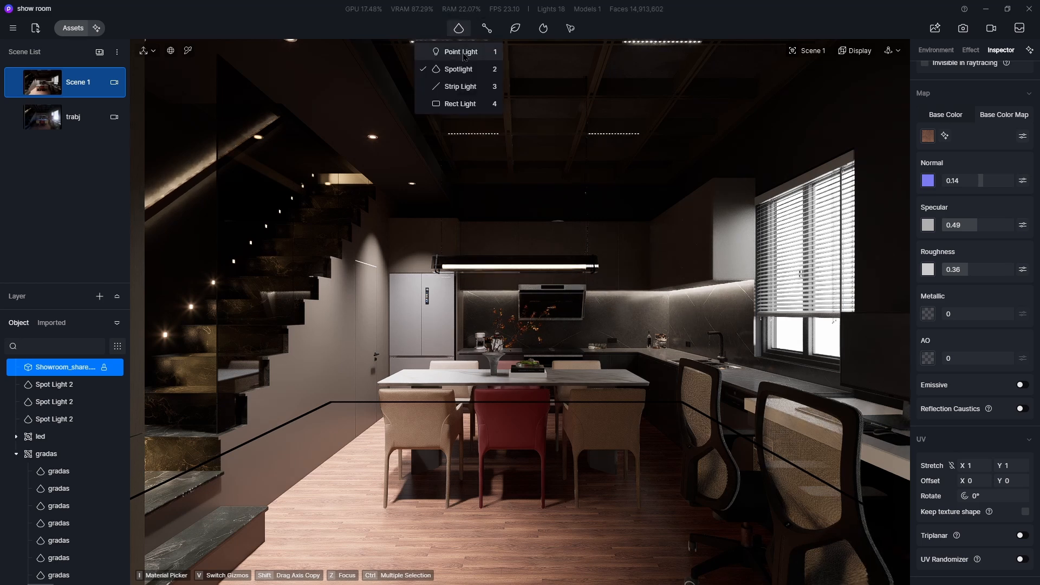
click(64, 386)
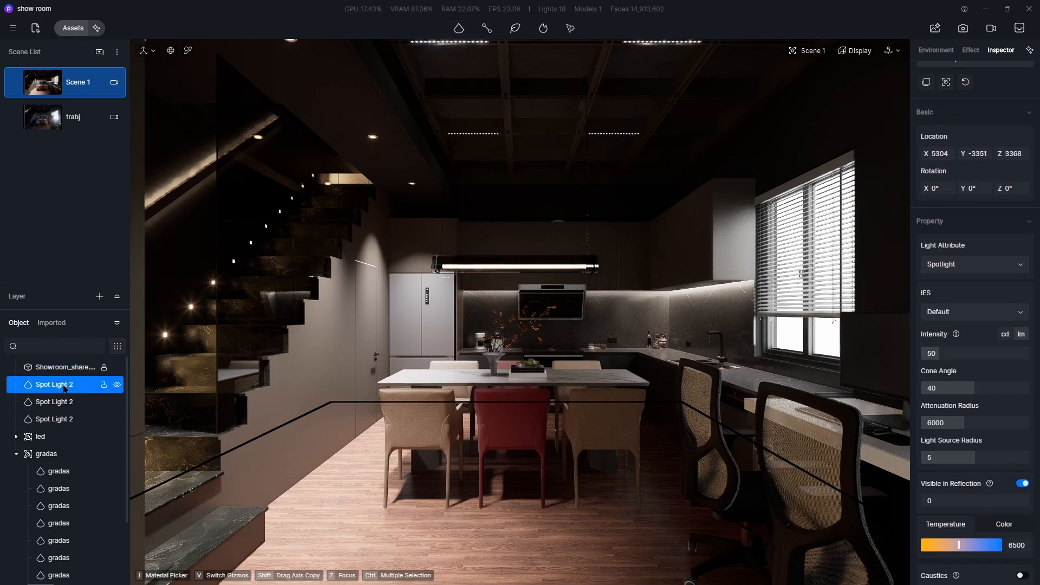
click(58, 402)
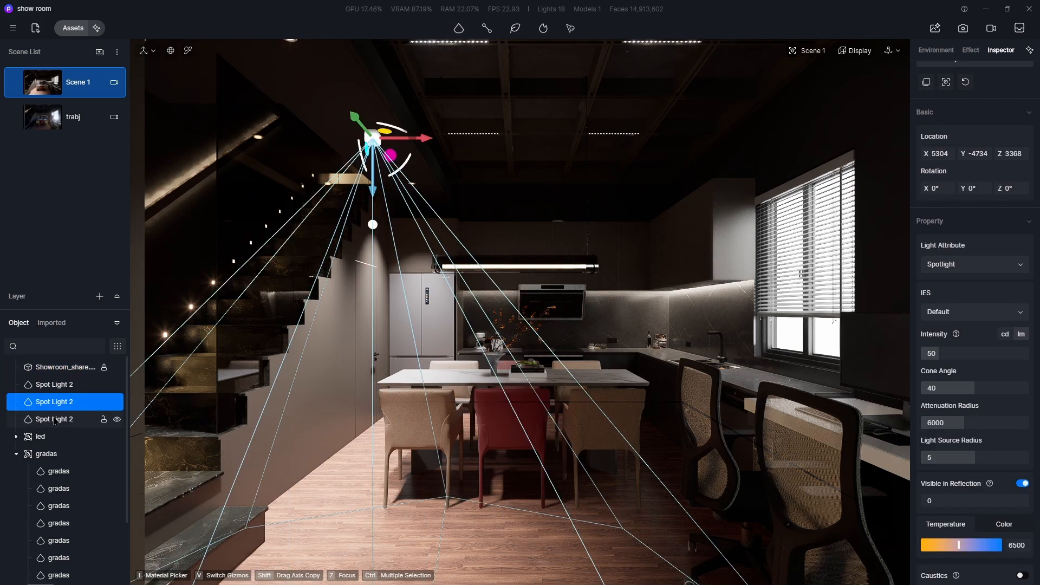
click(55, 421)
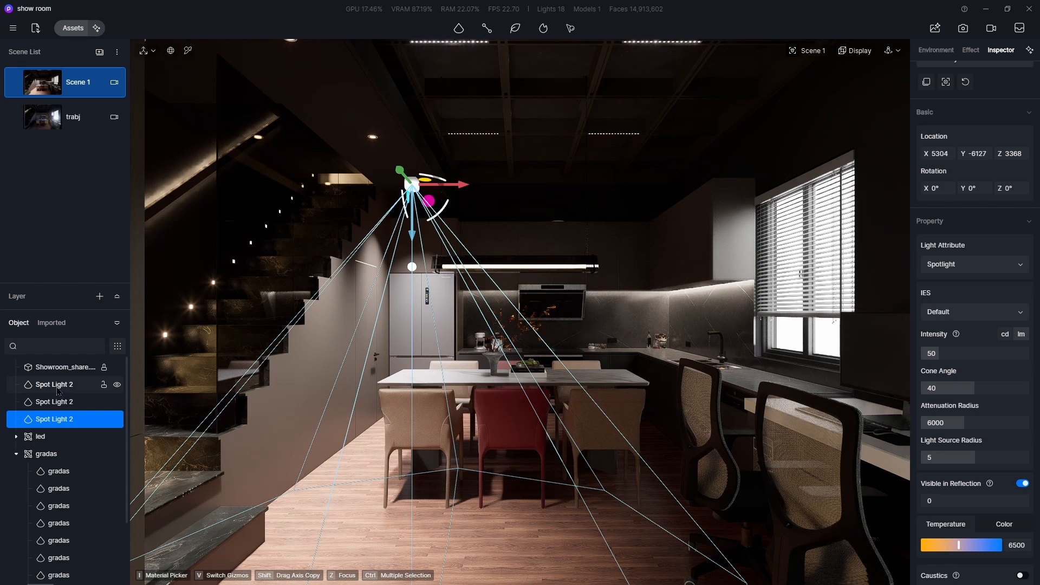
click(16, 453)
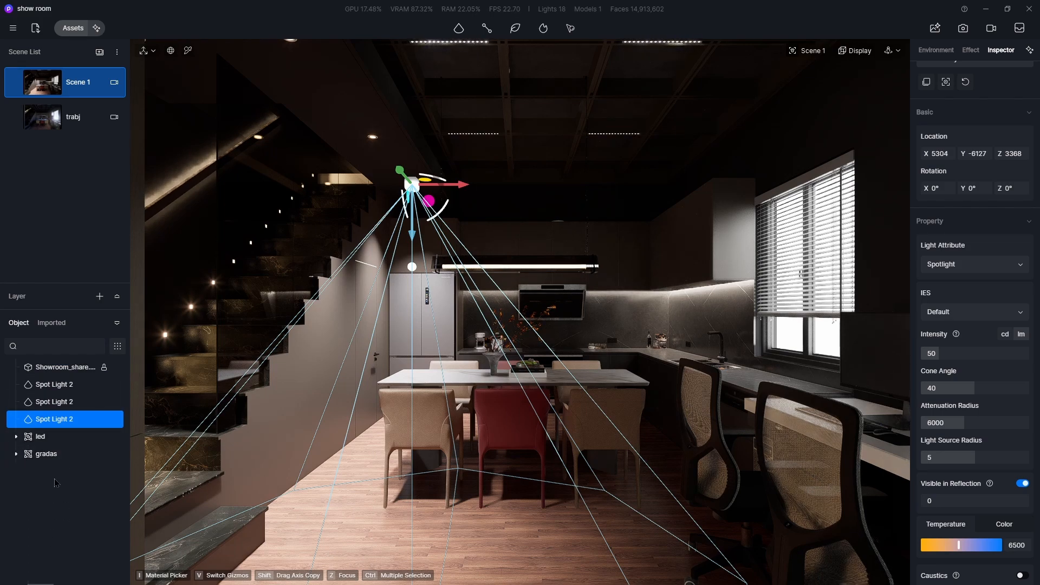
click(48, 460)
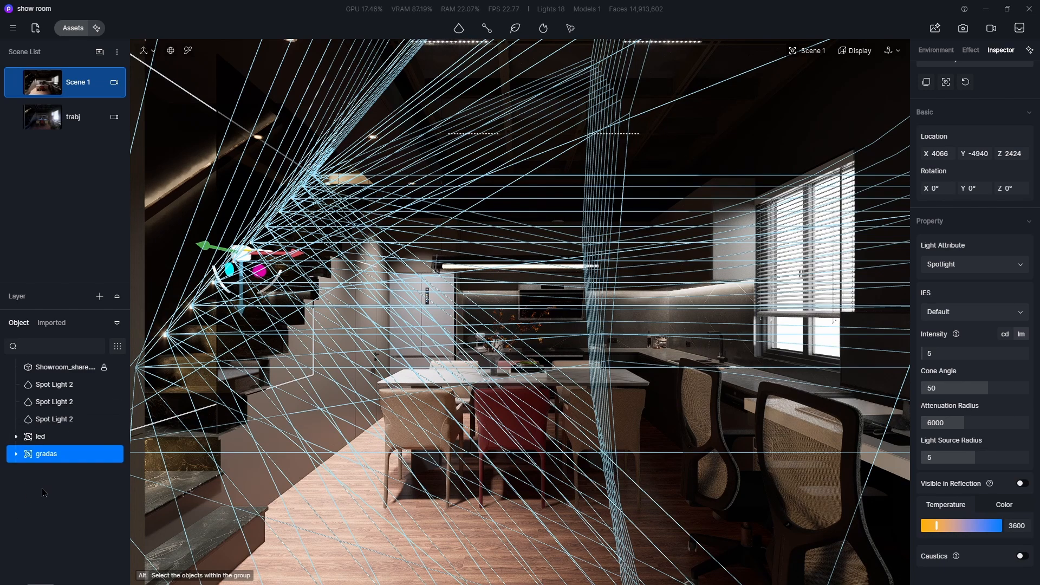
click(60, 367)
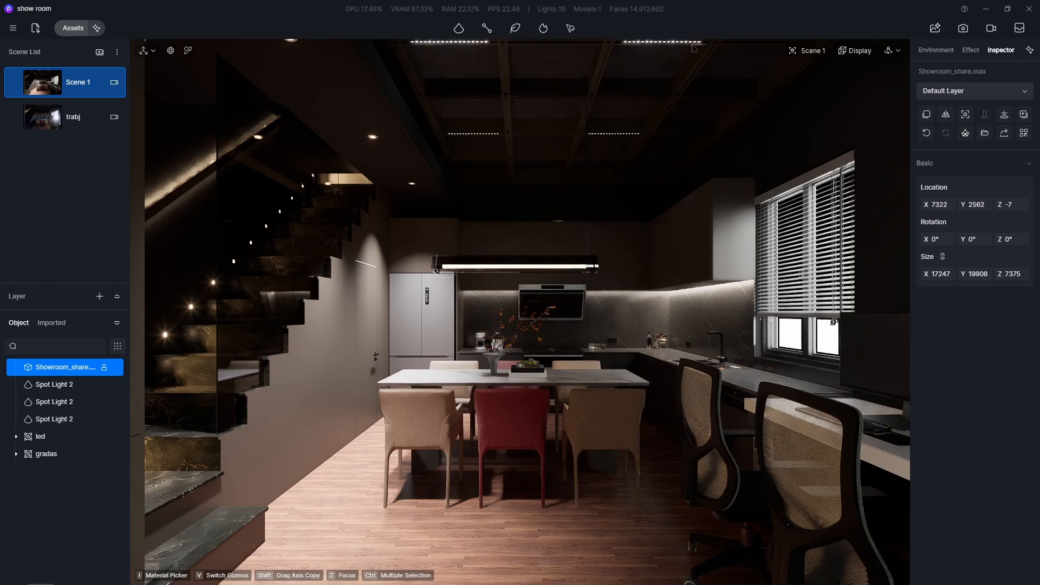
Place a new spotlight on the rear ceiling LED strip nearer the window and return to Scene 1
click(460, 28)
click(463, 67)
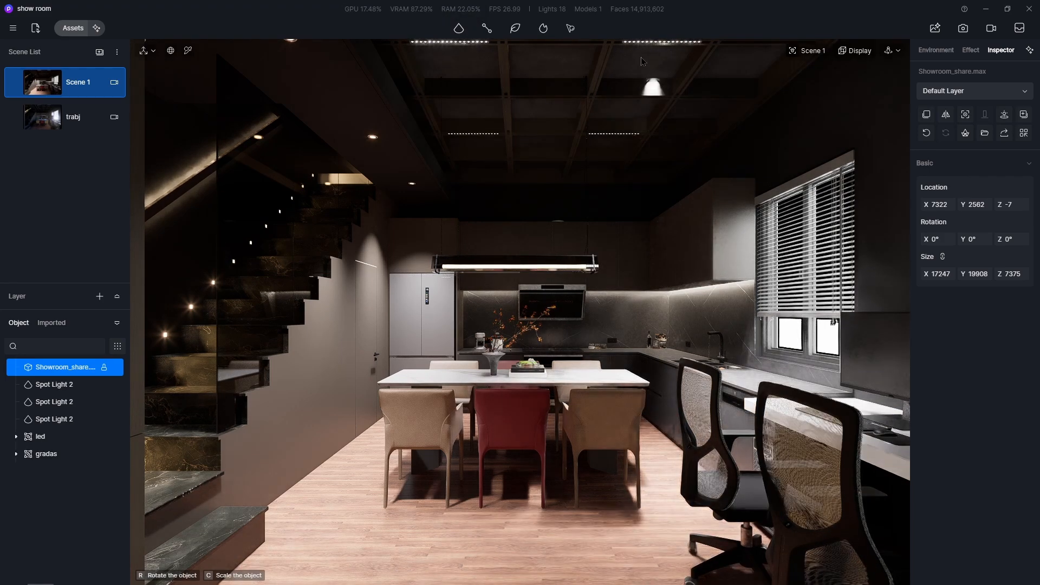
scroll(642, 61, up, 15)
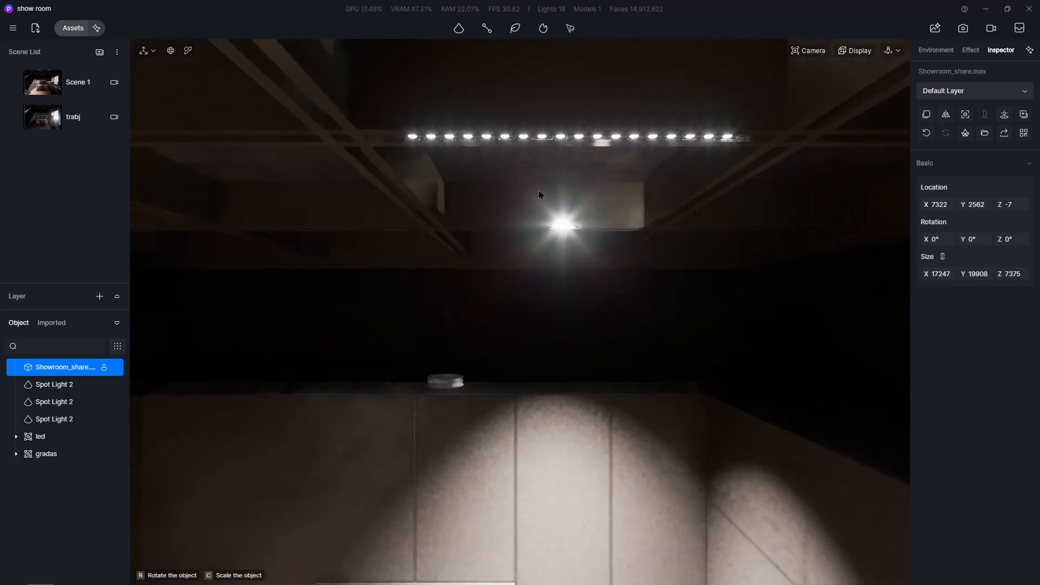
click(600, 61)
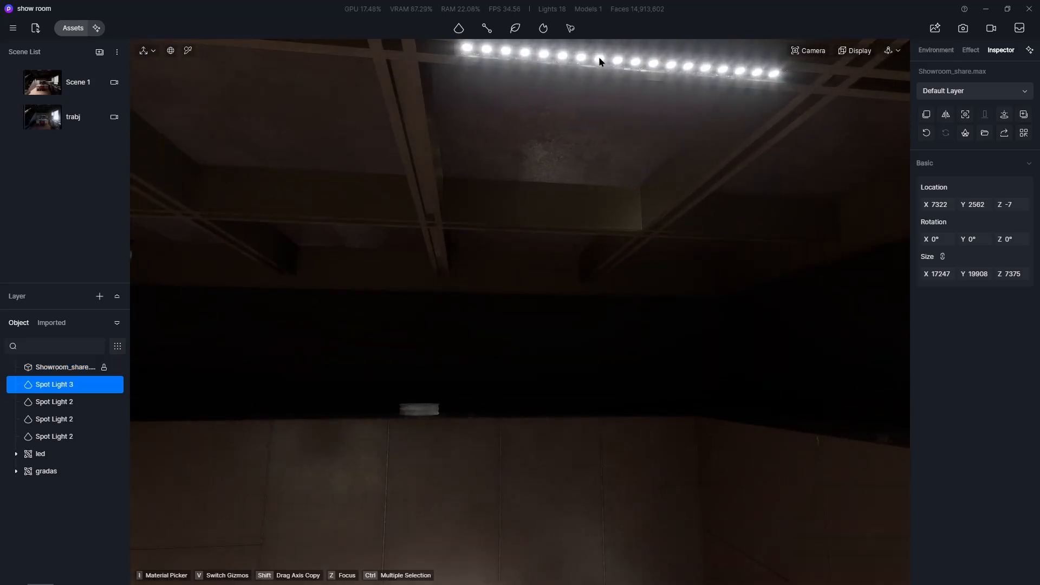
scroll(489, 313, down, 10)
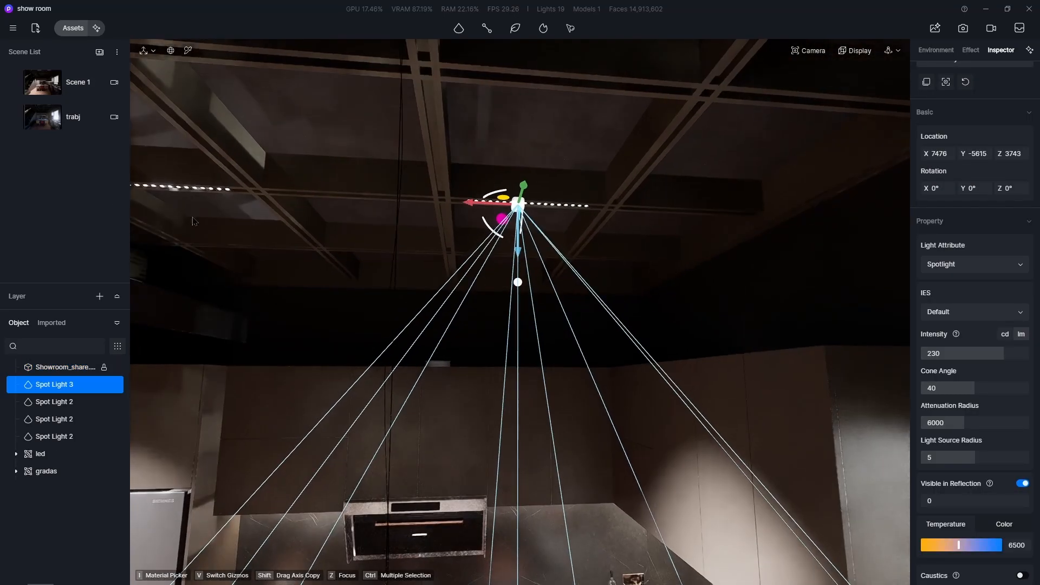
click(79, 87)
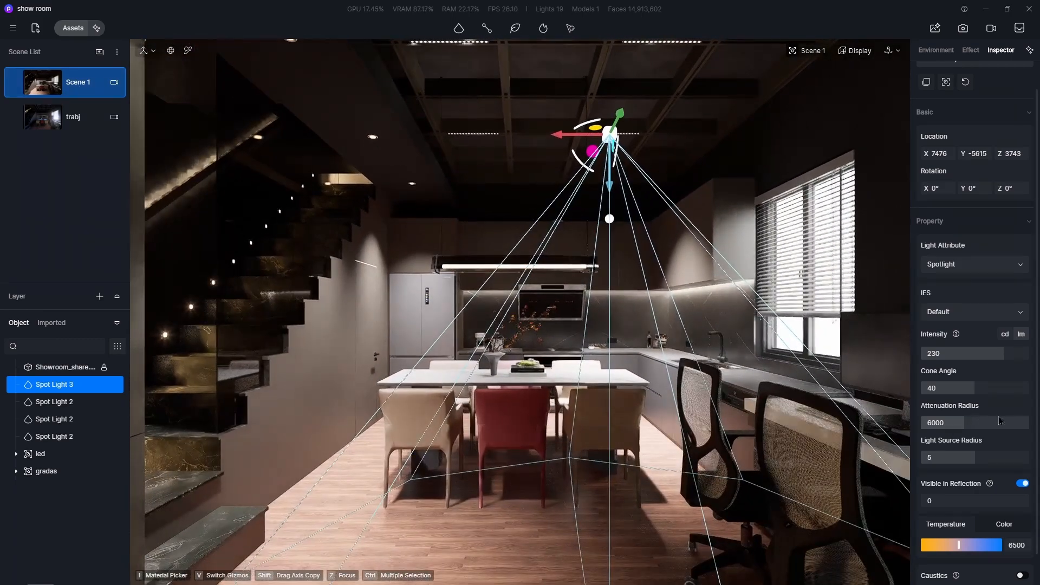
Set the new ceiling spotlight's cone angle to 80 and its intensity to 35 lm
drag(999, 388, 1031, 388)
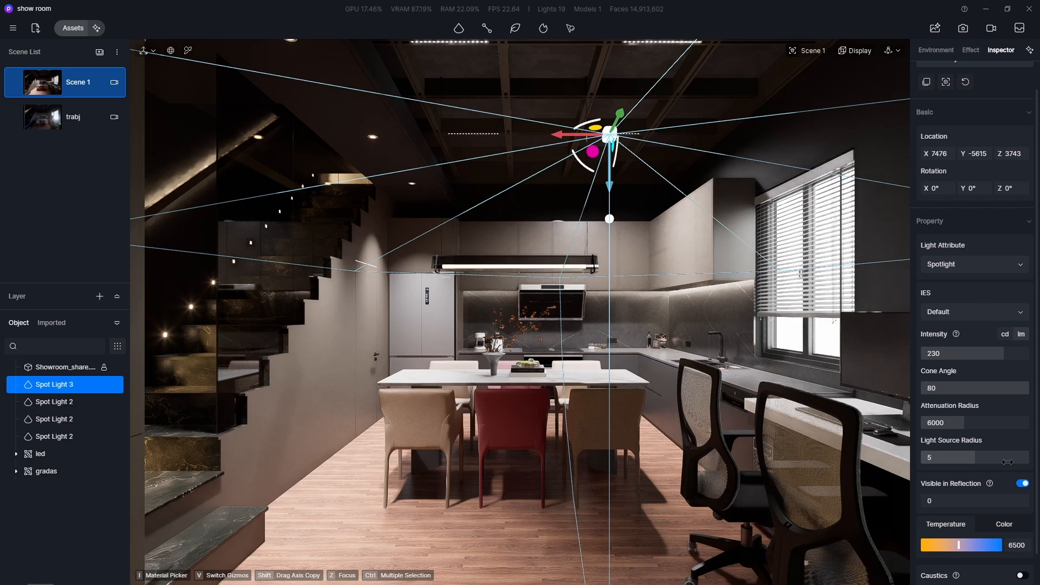
drag(1023, 365, 941, 369)
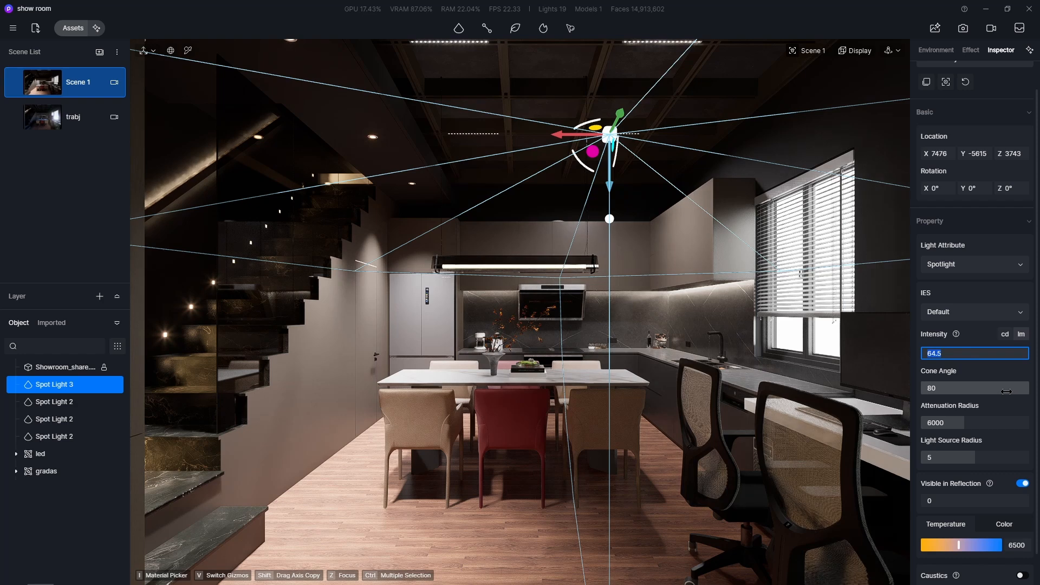
text(35)
key(Return)
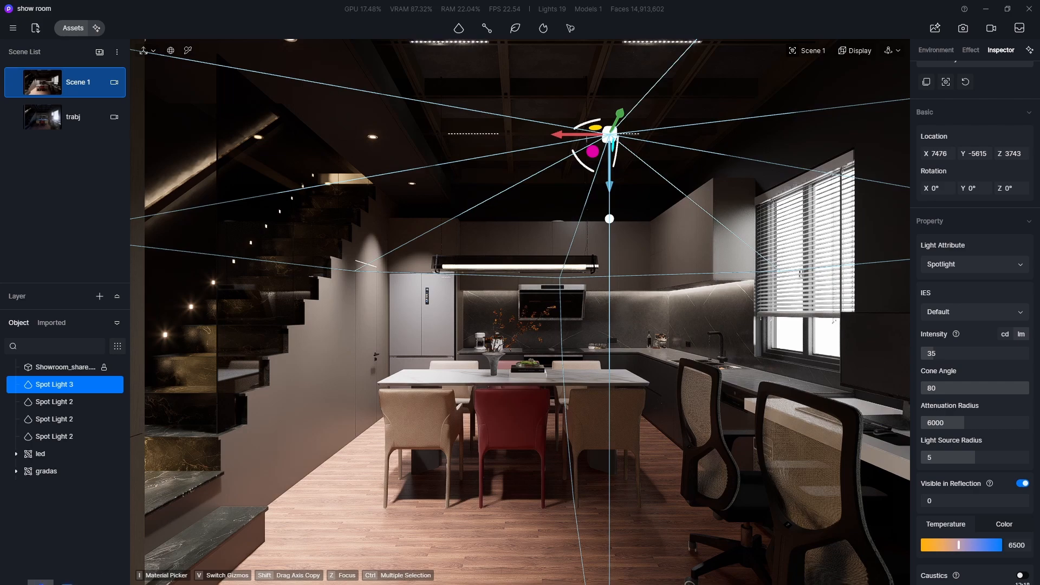
Compare the view with the reference photo and set the new ceiling spotlight's intensity to 25 lm
click(66, 574)
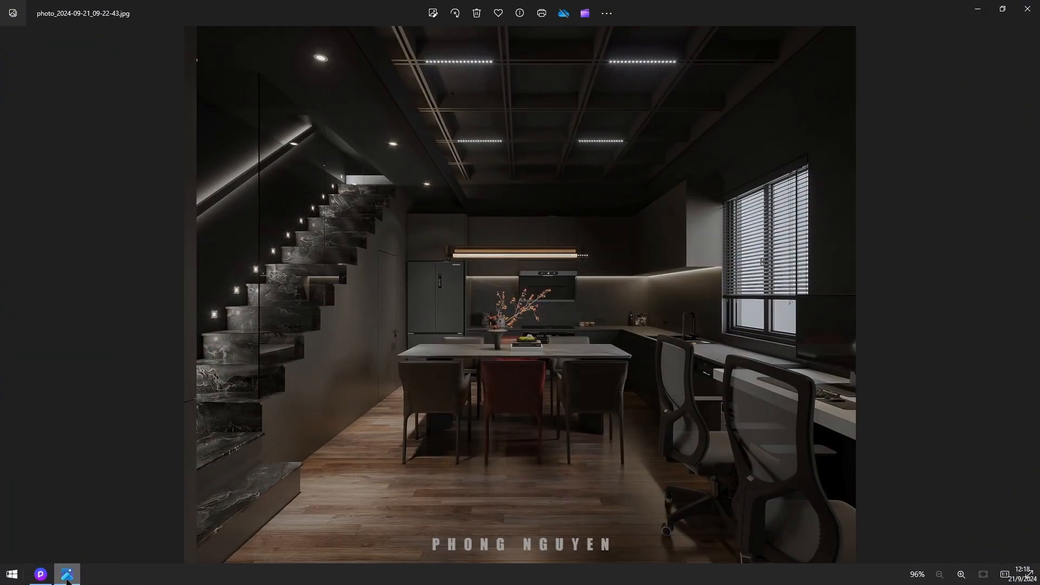
click(67, 574)
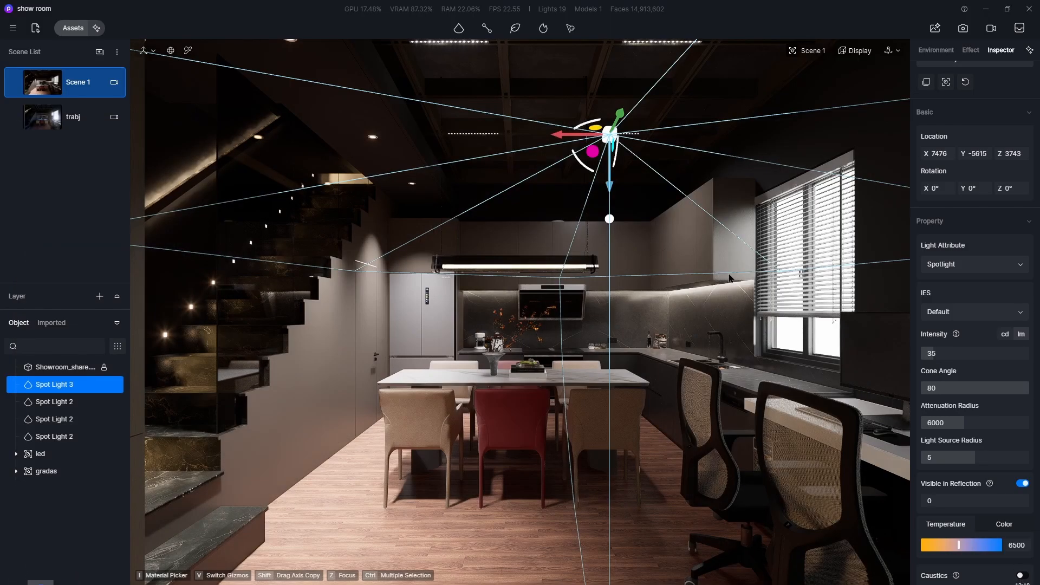
click(955, 354)
text(25)
key(Return)
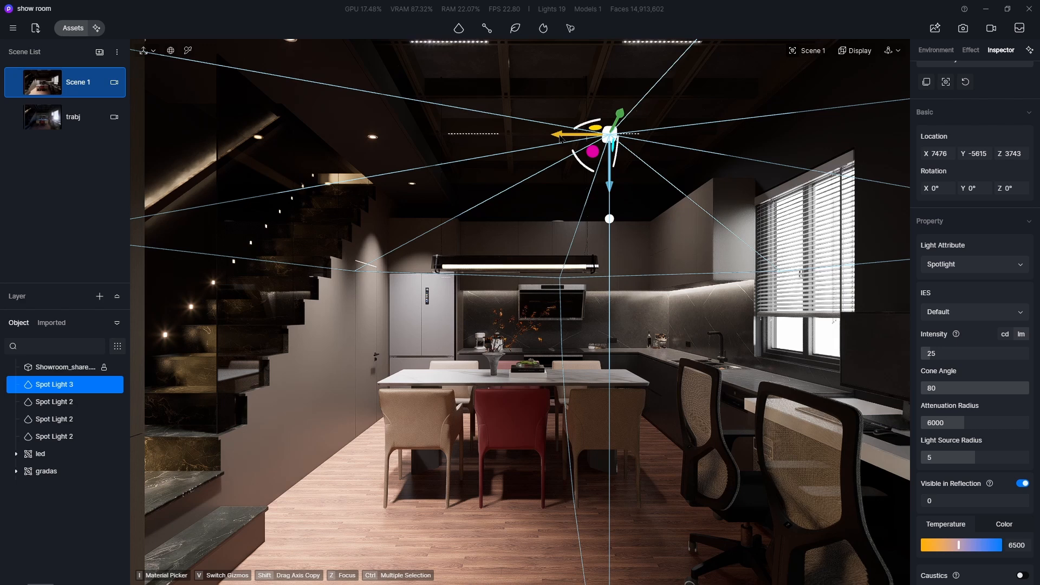
Copy the ceiling spotlight to the rear LED strip nearer the stairs, at about X 6075, and rename the original light techo
drag(560, 138, 431, 145)
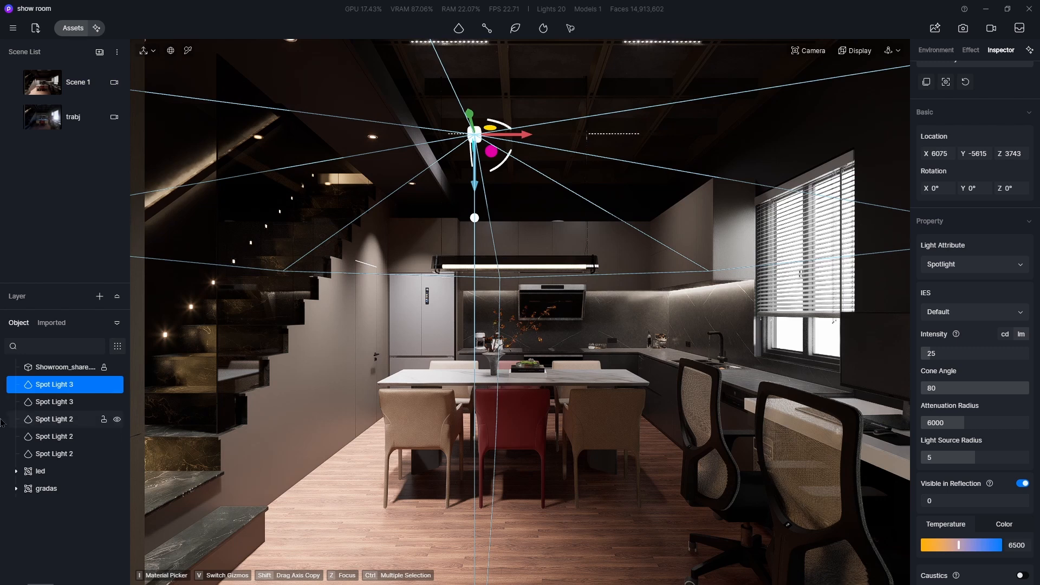
click(68, 403)
right_click(66, 403)
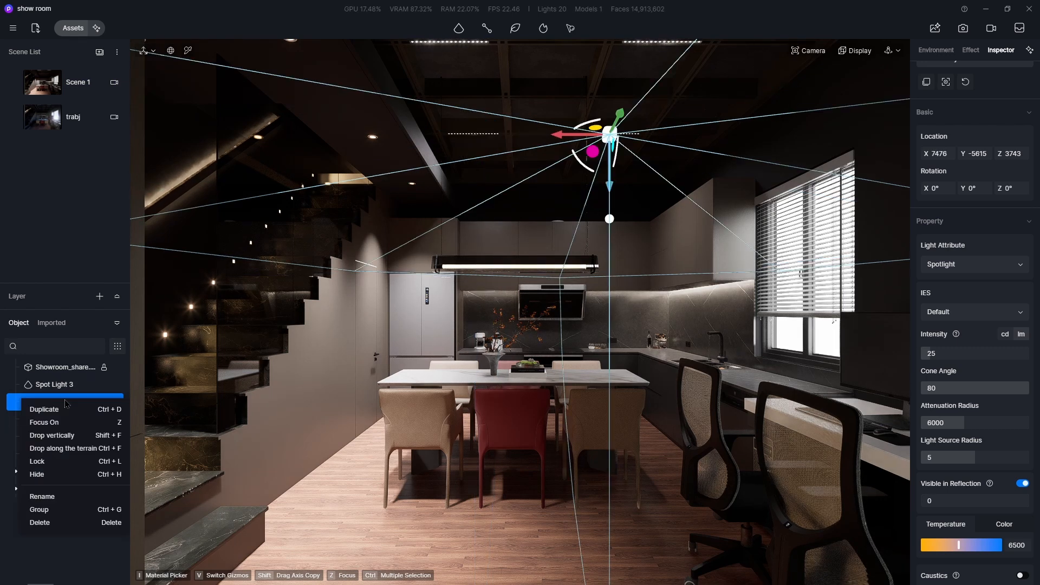
click(43, 496)
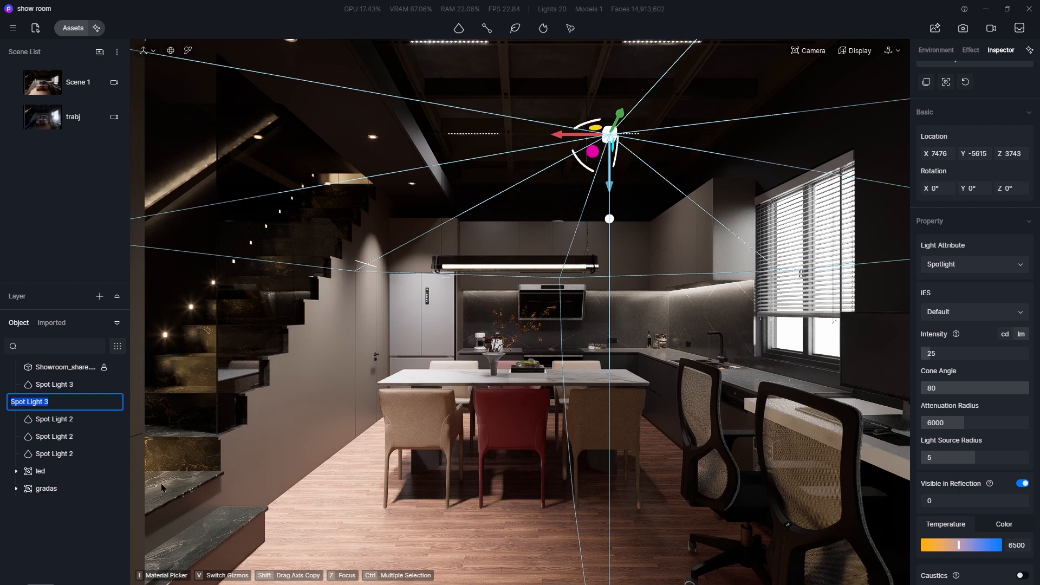
text(techo)
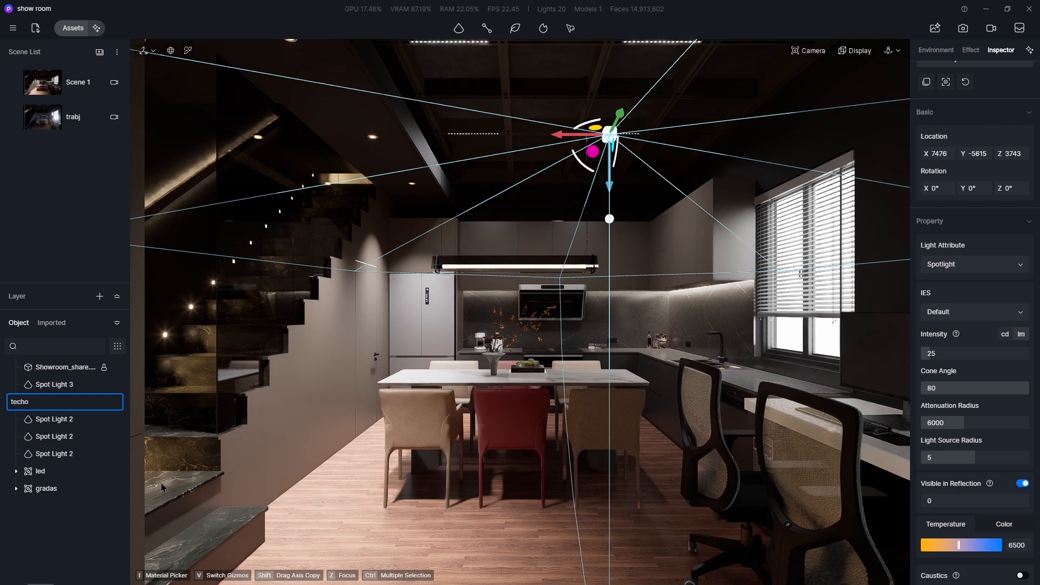
Rename the copied spotlight on the rear LED strip nearer the stairs as techo
click(62, 385)
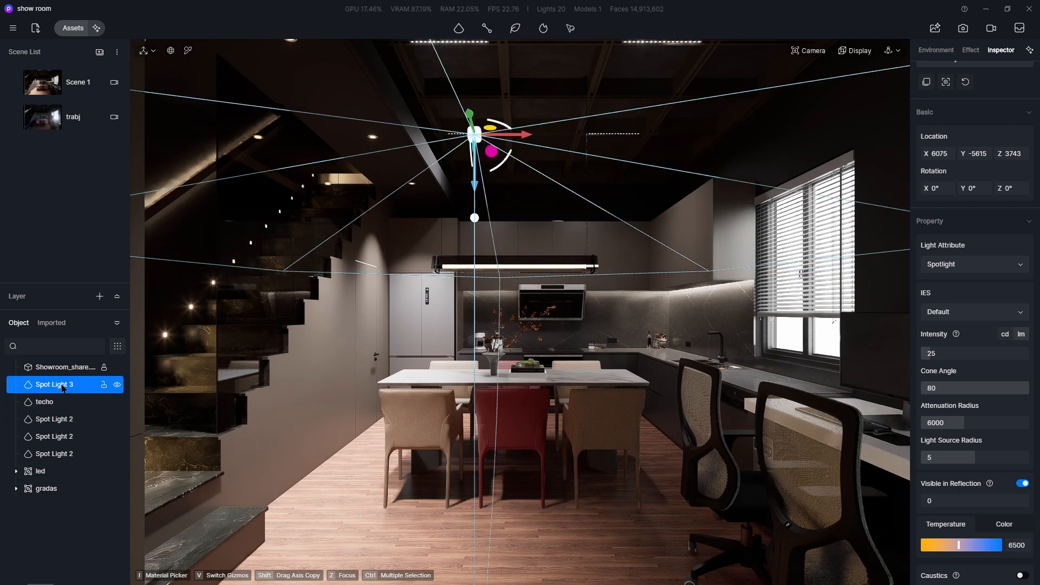
right_click(62, 388)
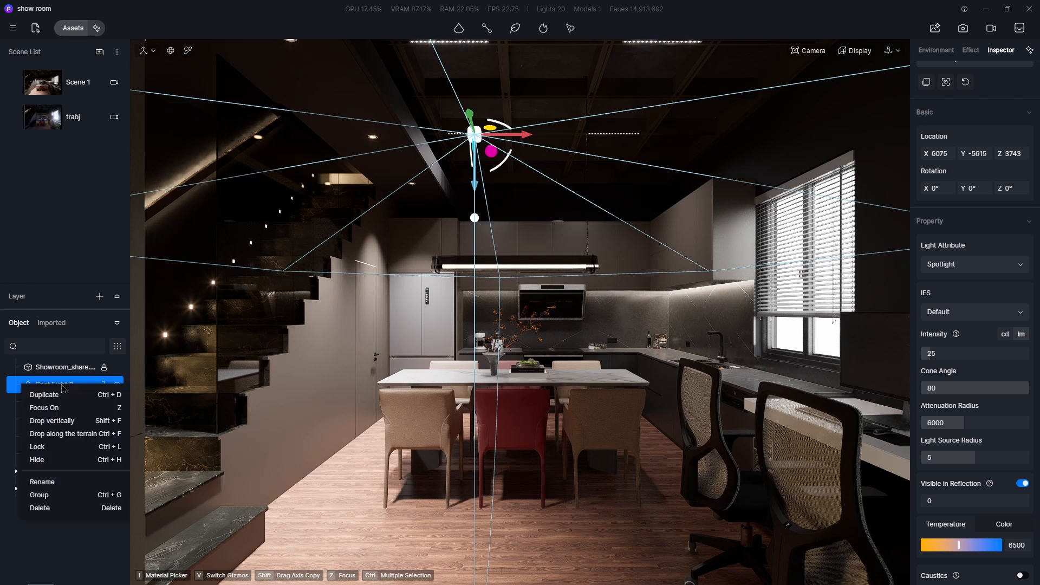
click(54, 484)
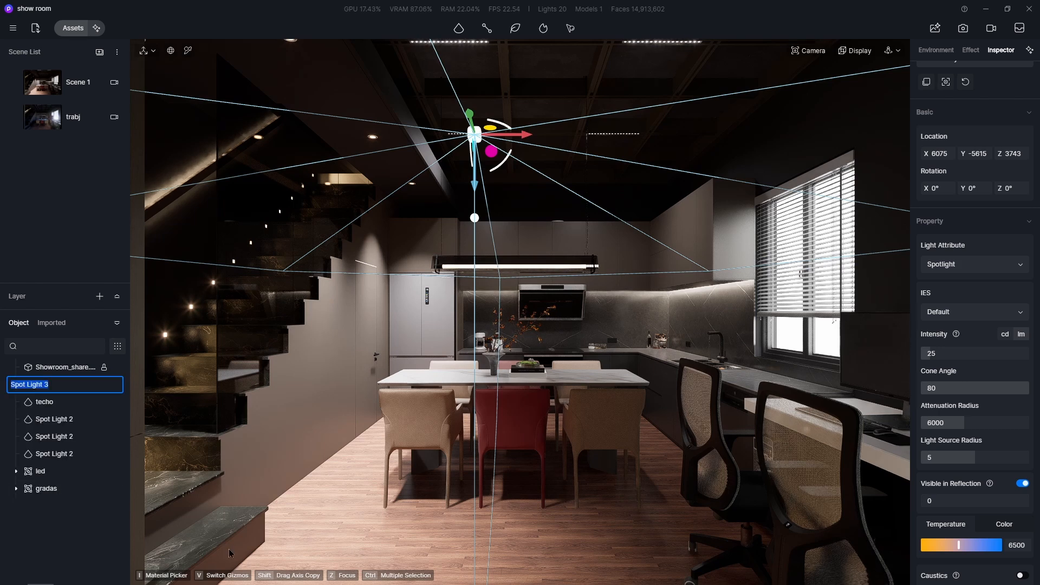
text(tec)
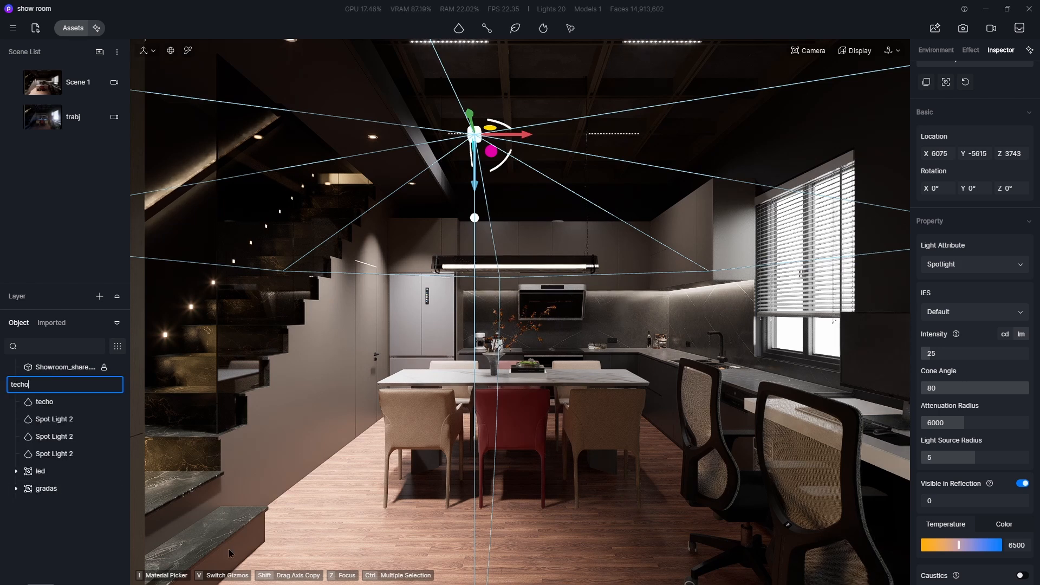
text(ho)
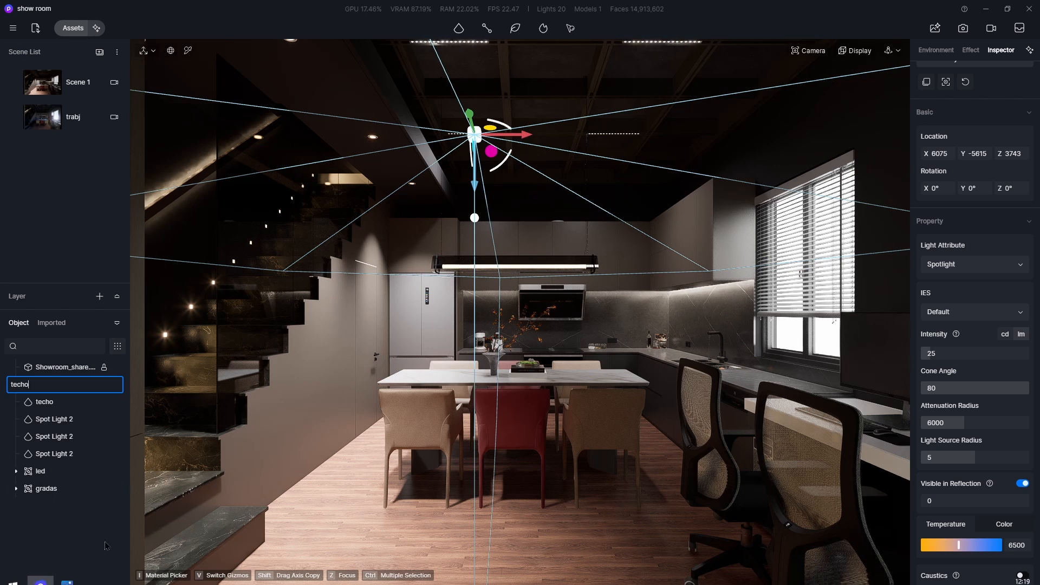
key(Return)
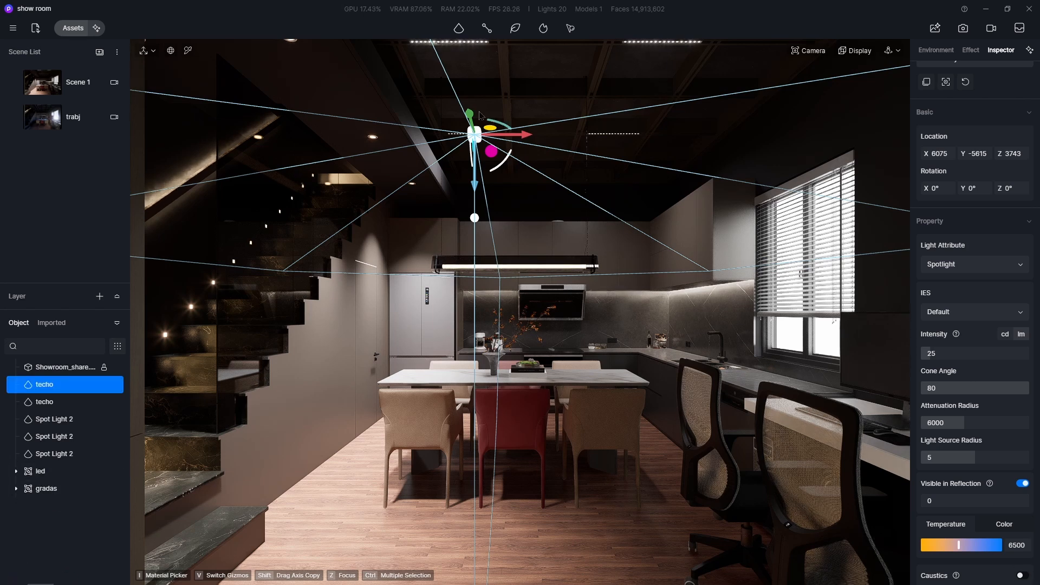
Copy the techo spotlight nearer the stairs forward to the front ceiling LED strip, at about Y -4037
shift+drag(462, 118, 455, 92)
middle_drag(516, 187, 422, 184)
shift+drag(368, 79, 281, 38)
scroll(657, 402, down, 3)
scroll(547, 355, down, 6)
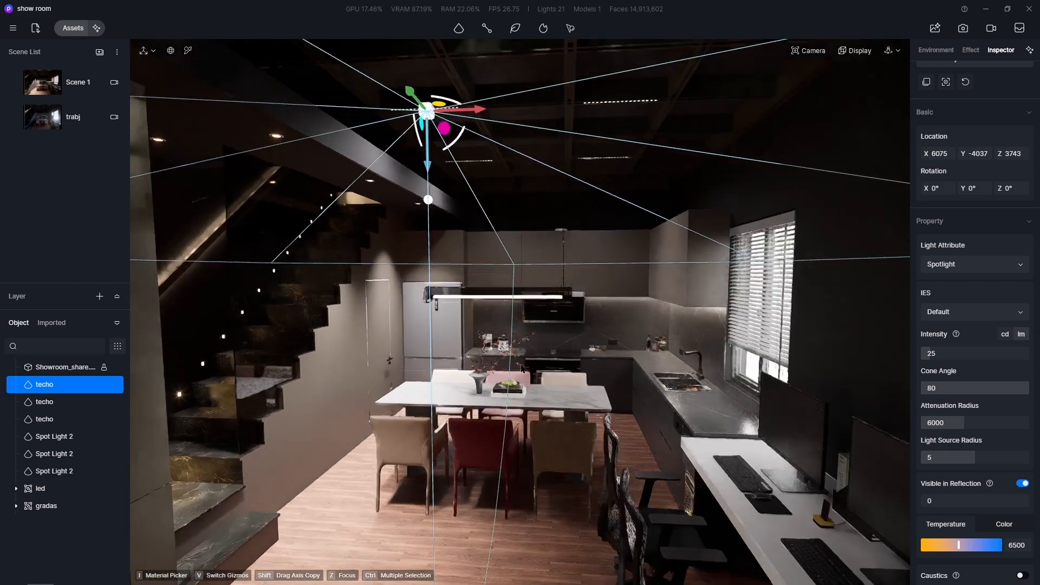
Copy the front techo spotlight across to the strip on the window side, at about X 7528, and return to Scene 1
drag(476, 122, 678, 143)
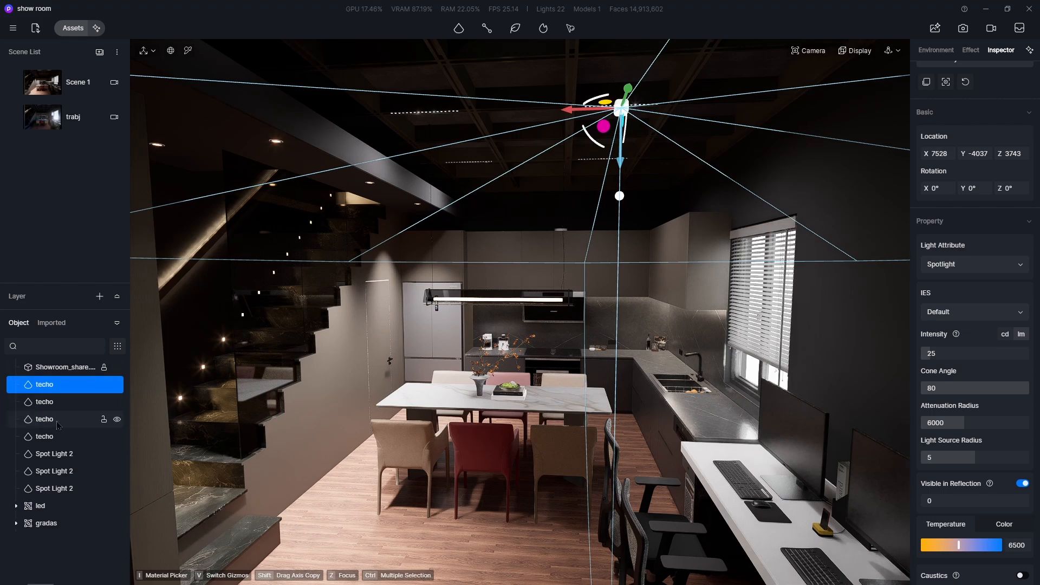
click(66, 93)
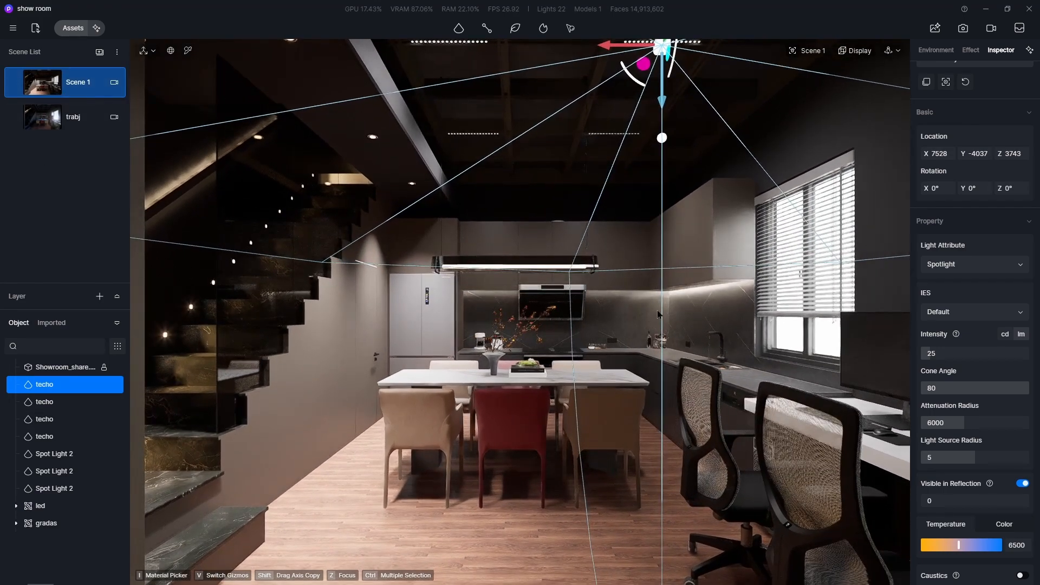
click(661, 337)
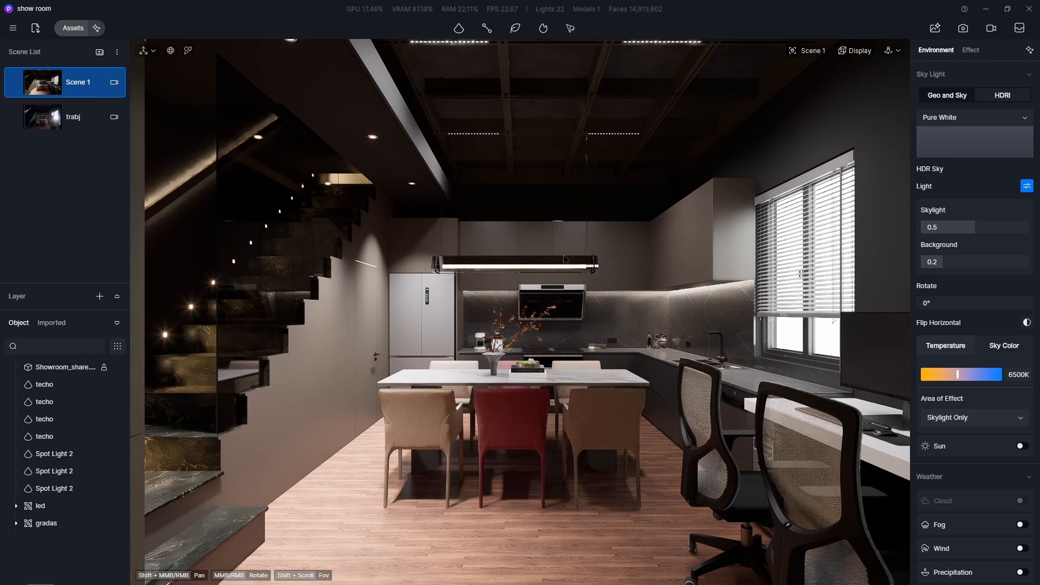
Try to pick the material of the glowing tube inside the pendant lamp above the dining table
scroll(483, 269, up, 2)
scroll(483, 268, up, 7)
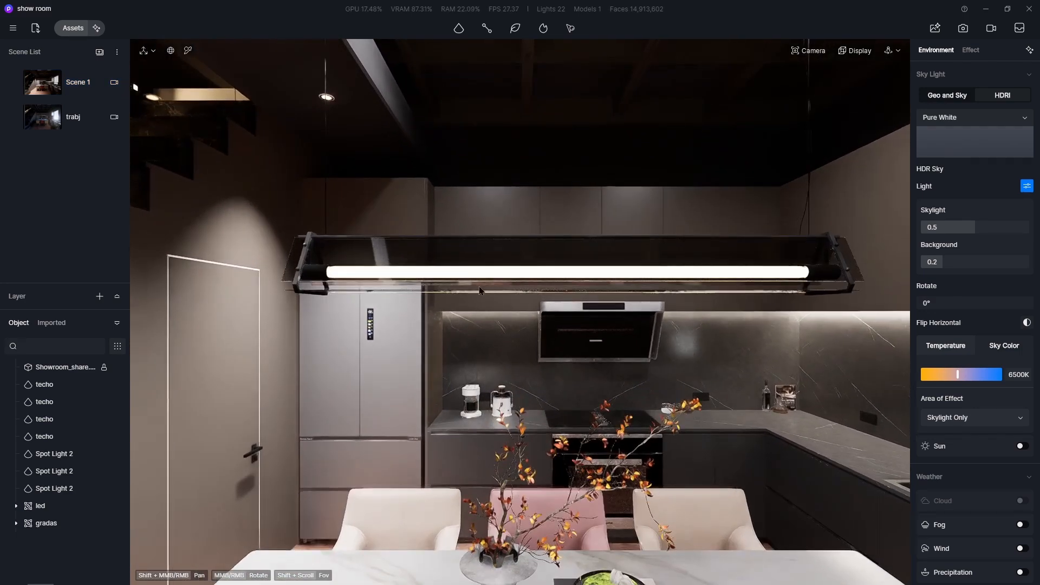
right_drag(483, 268, 234, 211)
middle_drag(102, 265, 95, 311)
scroll(540, 165, up, 2)
scroll(540, 190, up, 3)
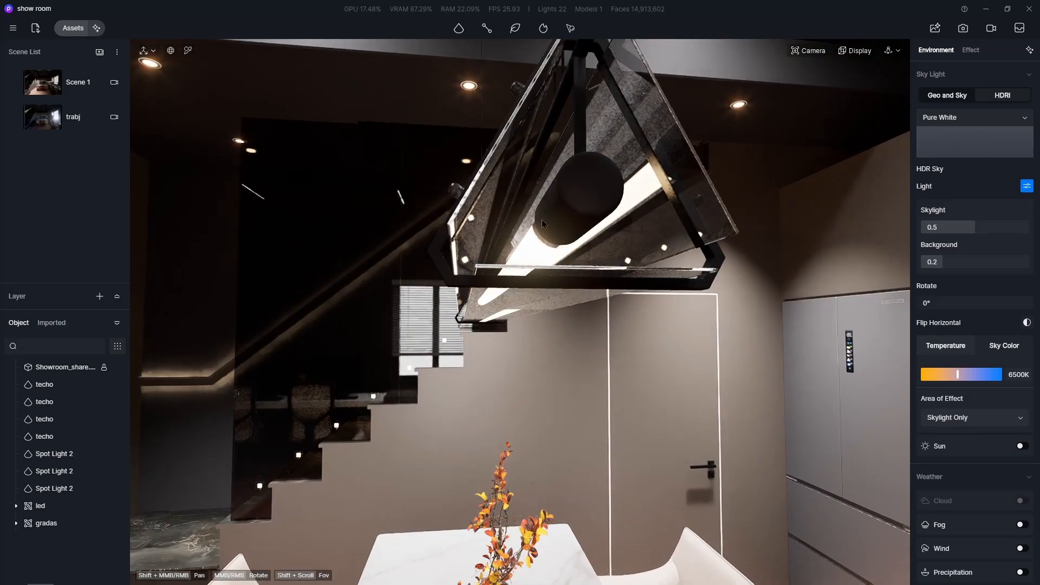
middle_drag(542, 222, 529, 262)
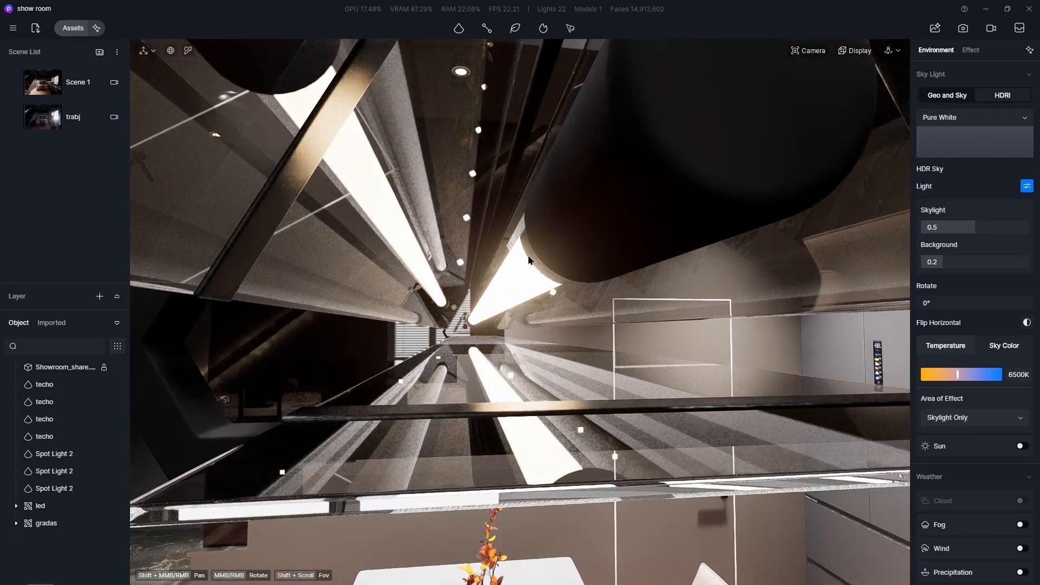
click(530, 271)
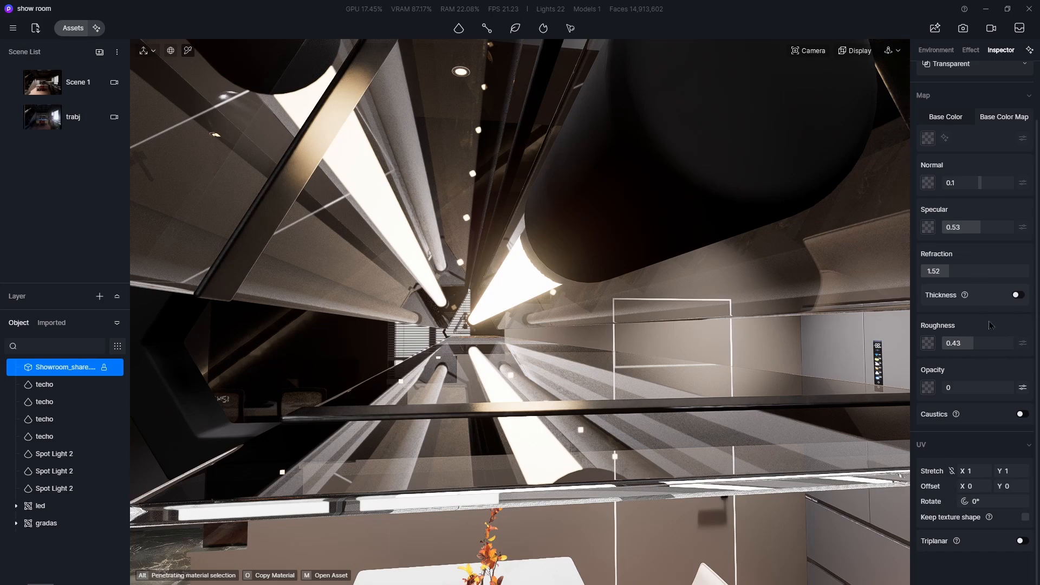
Examine the pendant lamp's interior and sample the surfaces around its glowing tube to find the emissive material
middle_drag(517, 265, 455, 272)
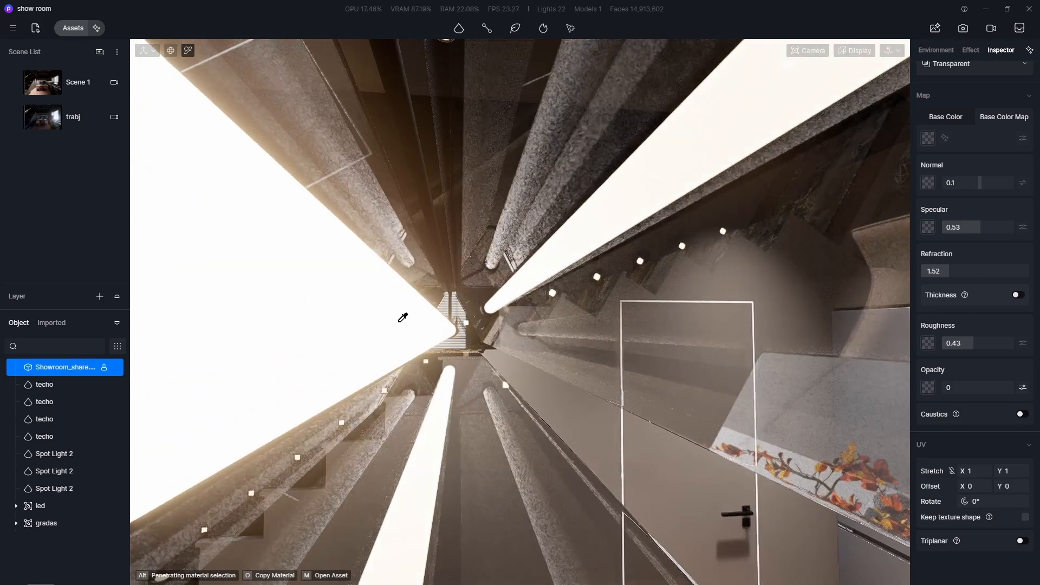
middle_drag(413, 310, 560, 330)
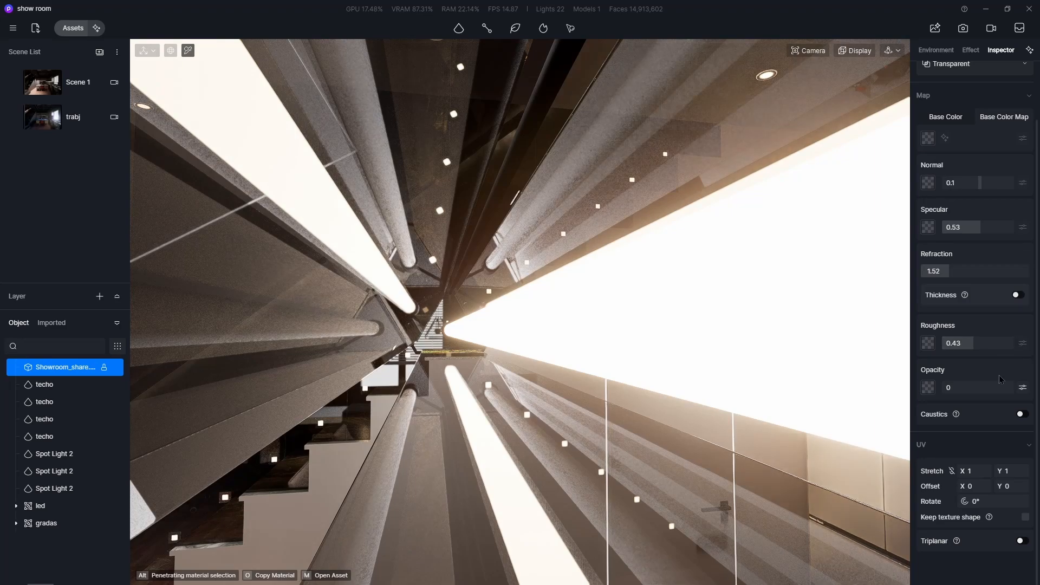
scroll(990, 318, up, 2)
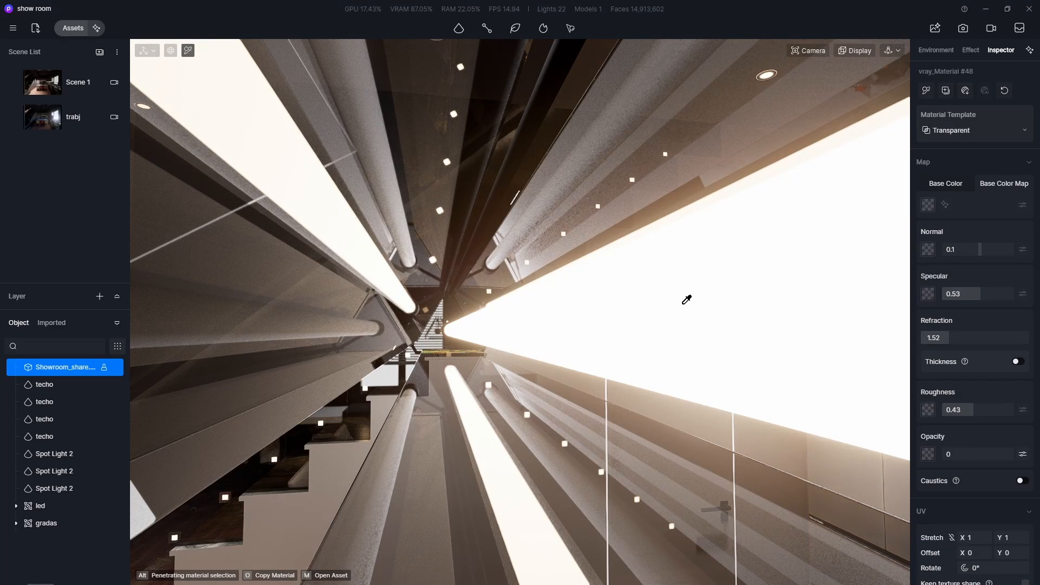
middle_drag(686, 299, 702, 396)
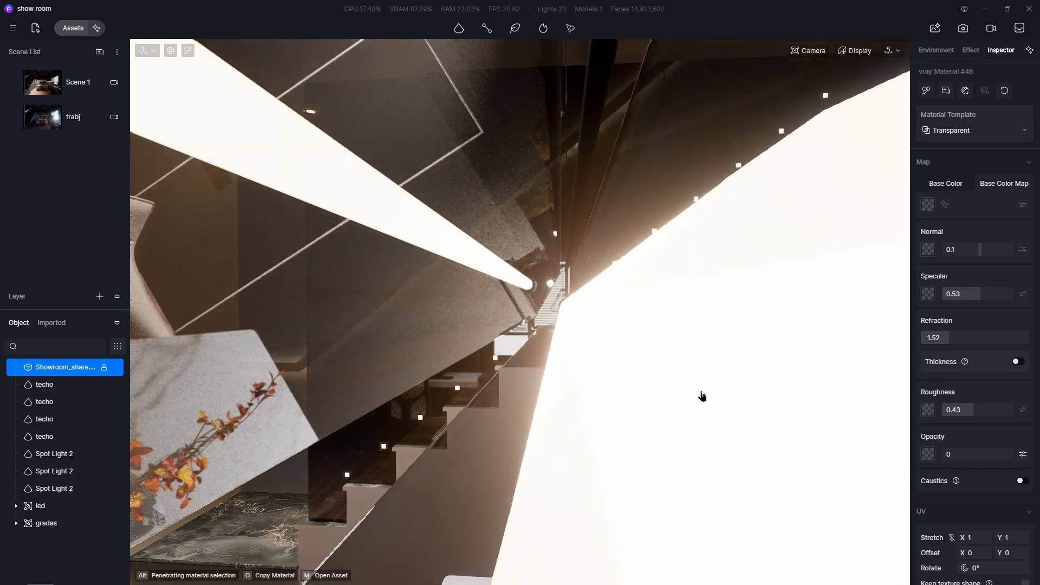
click(659, 302)
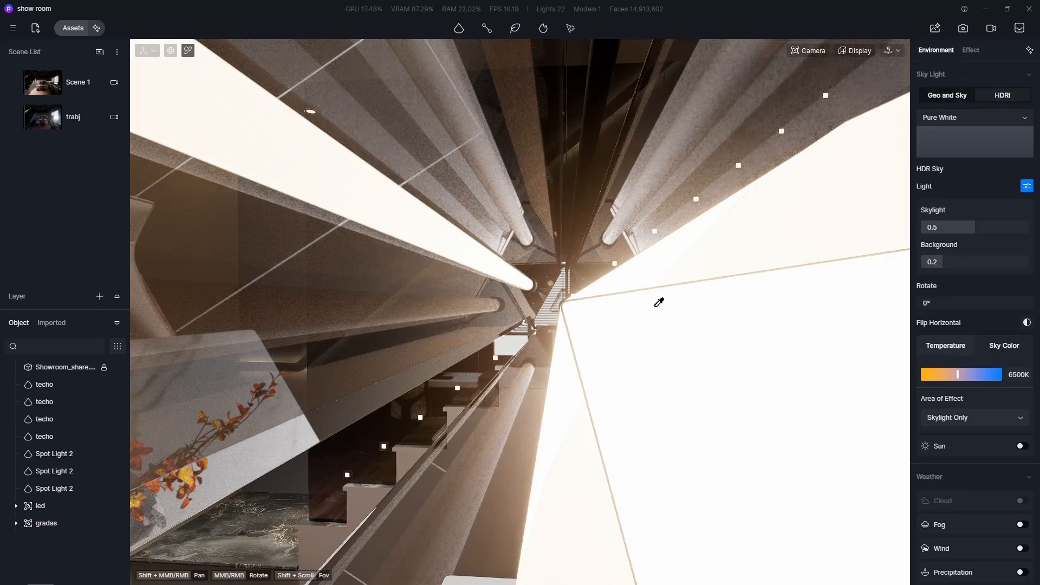
click(678, 258)
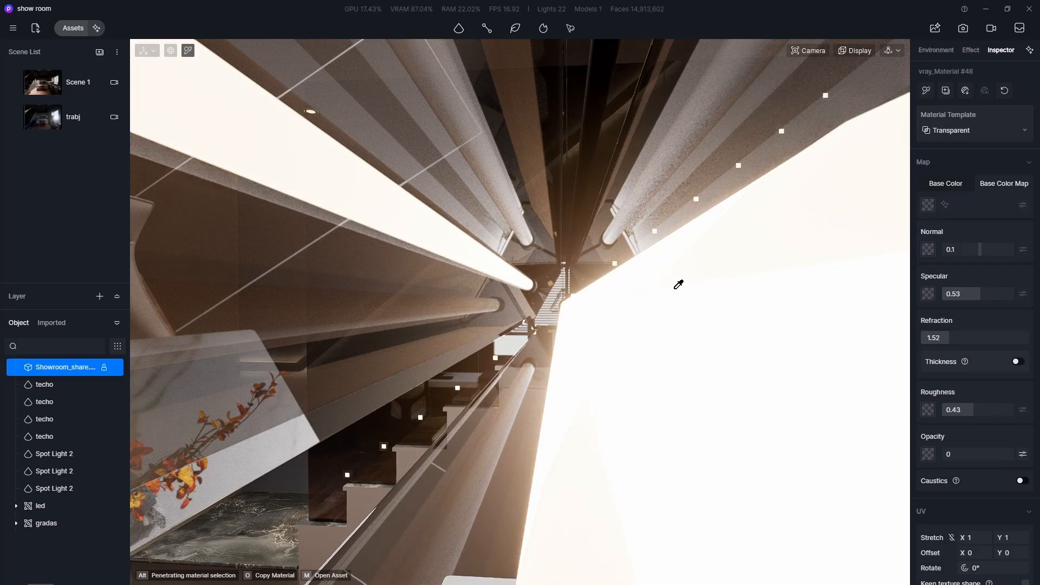
Pick the pendant lamp's emissive material, return to Scene 1, and set its emissive intensity to 19.5 and emissive color temperature to 3100
click(653, 342)
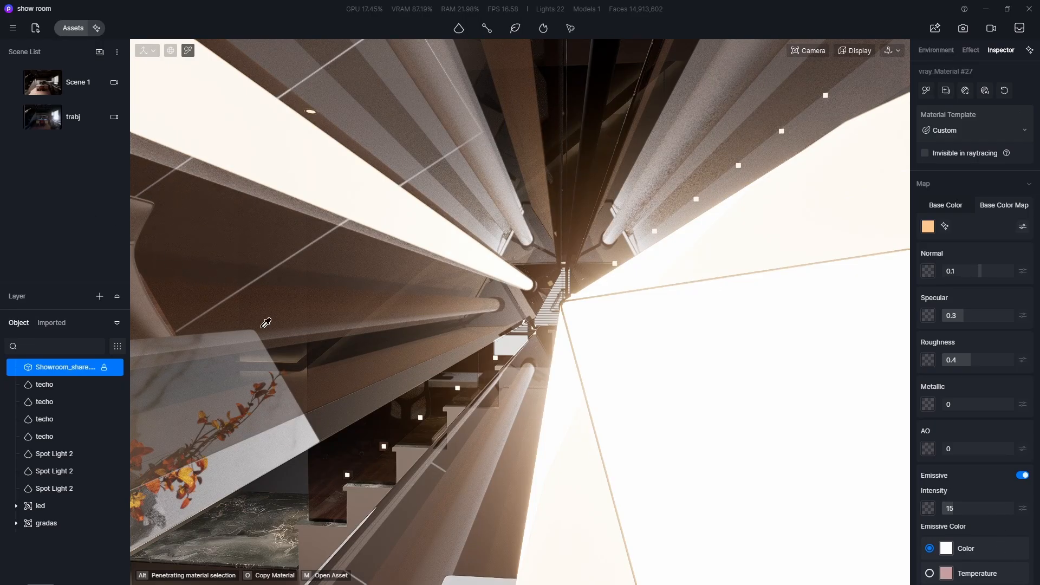
click(77, 93)
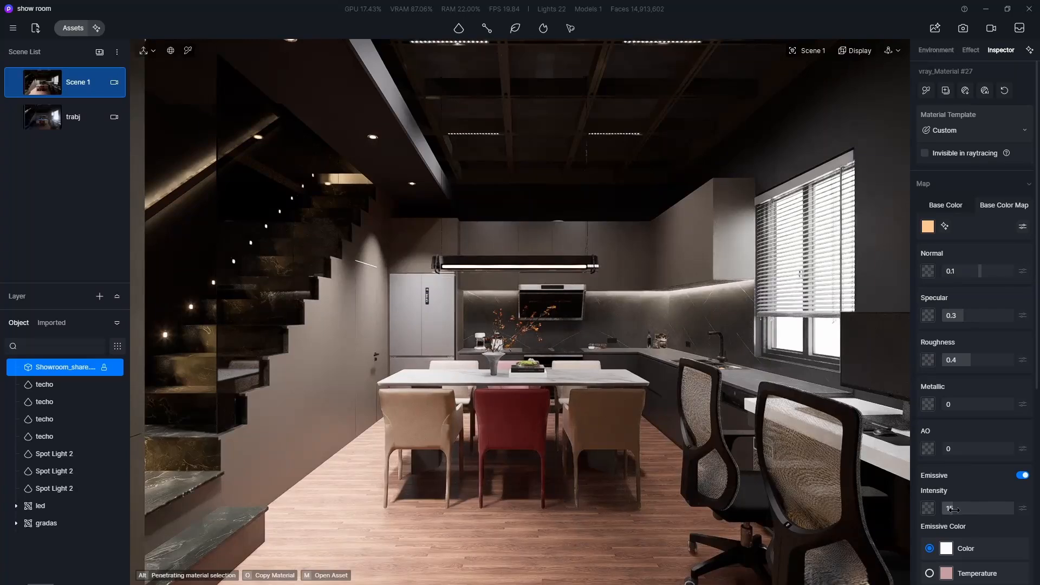
mouse_move(958, 512)
mouse_down()
mouse_move(975, 509)
mouse_move(957, 521)
mouse_up()
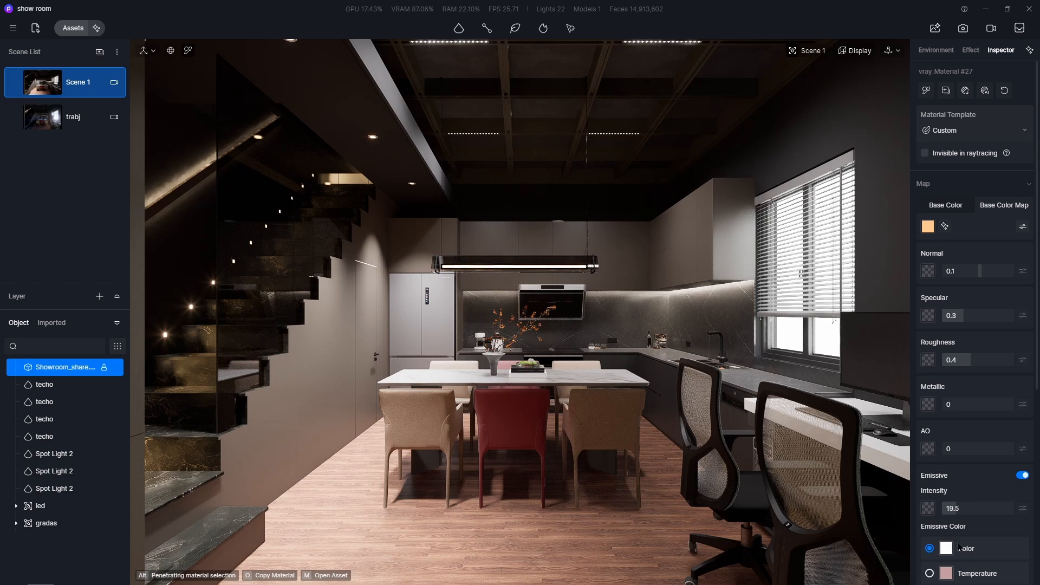
scroll(959, 547, down, 3)
click(930, 476)
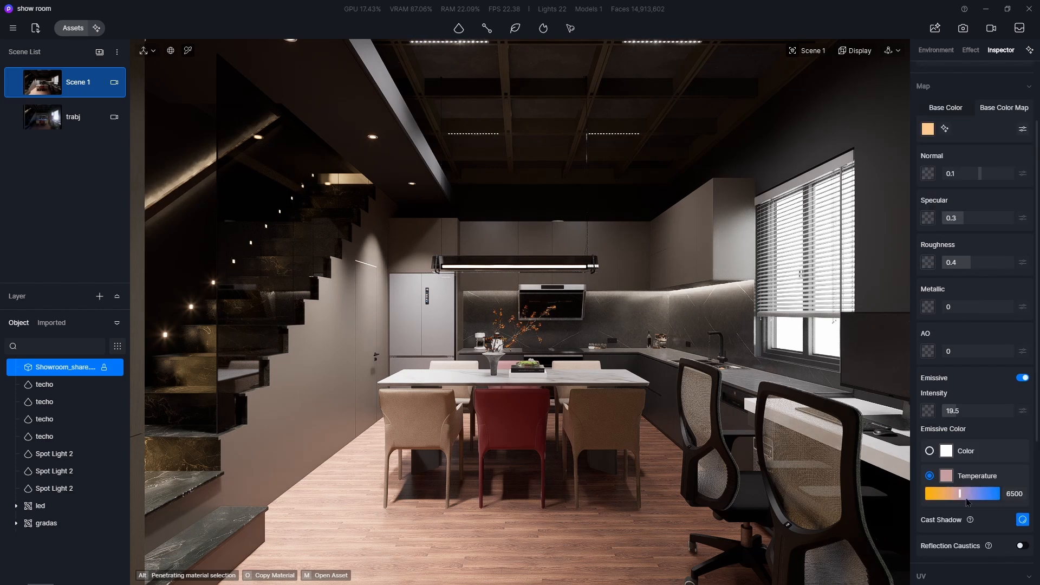
drag(967, 500, 942, 499)
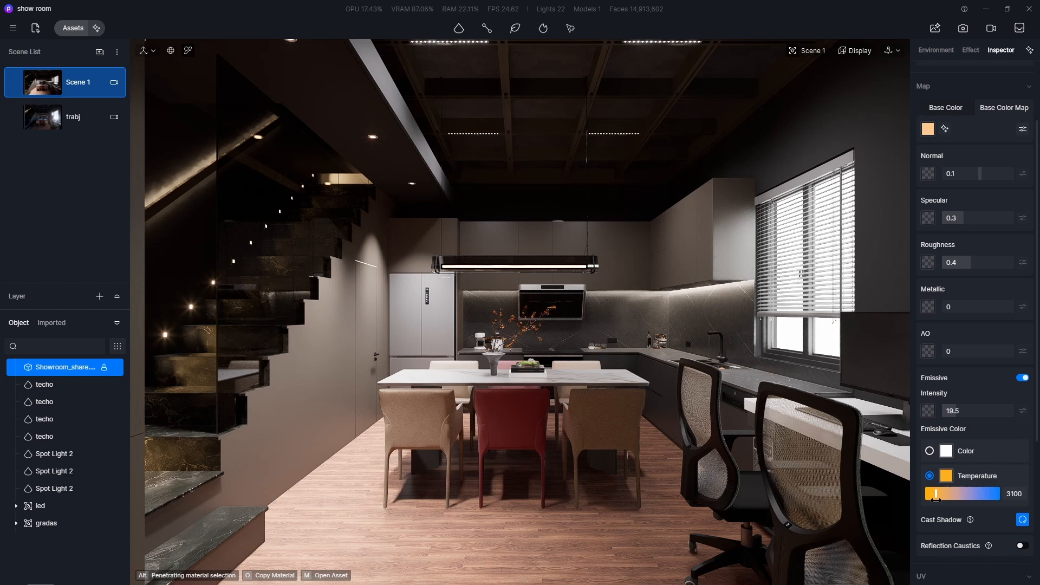
Try emissive intensities of 40 and 80 on the pendant lamp's material and settle on 70
click(970, 413)
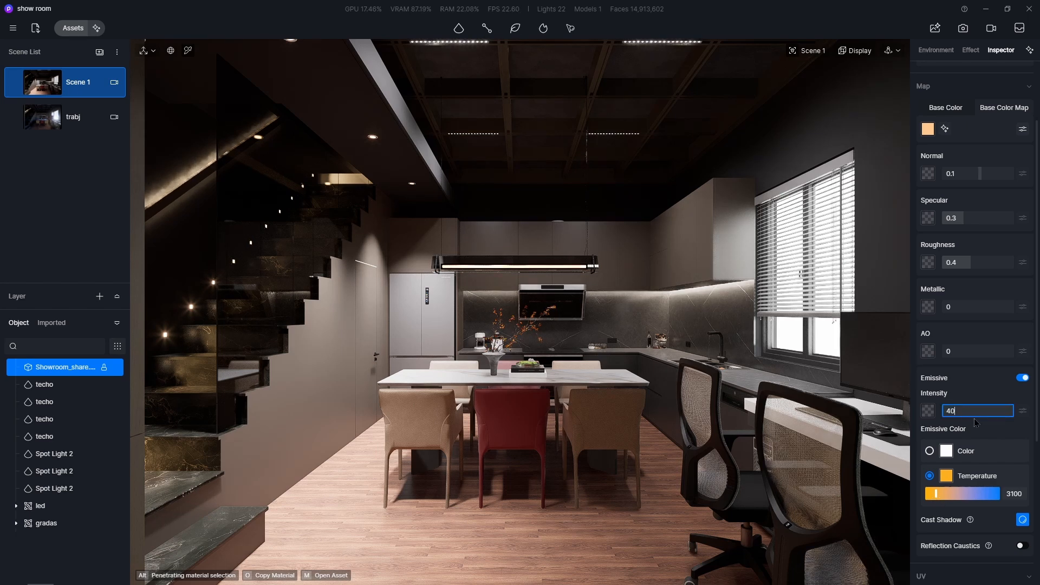
key(Return)
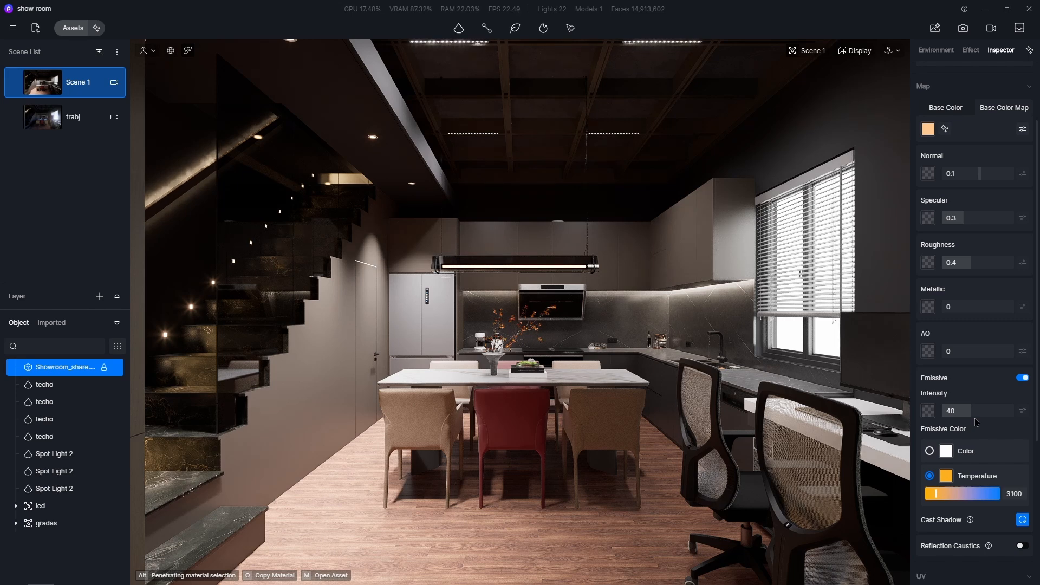
click(971, 415)
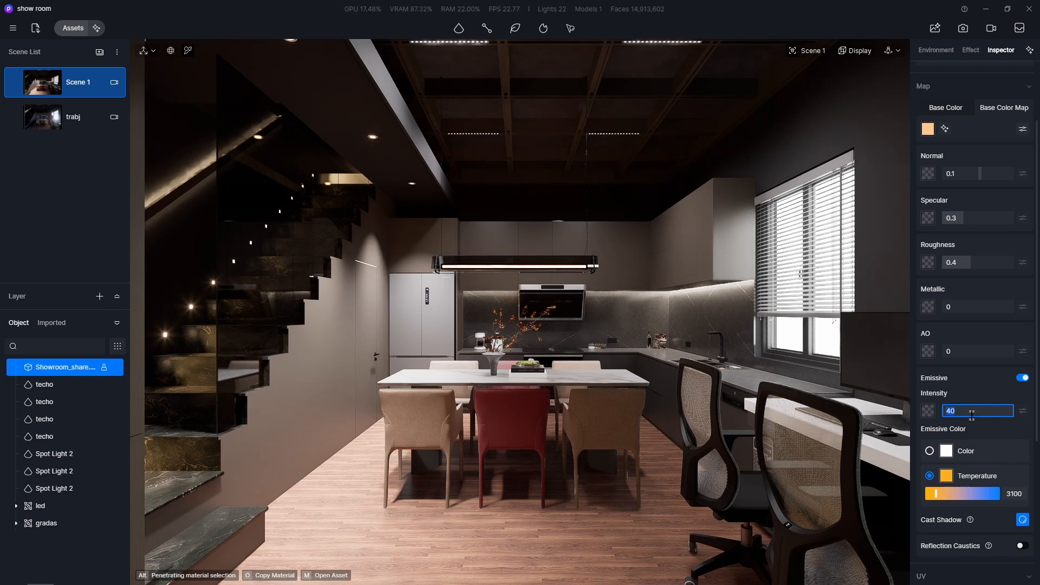
text(8)
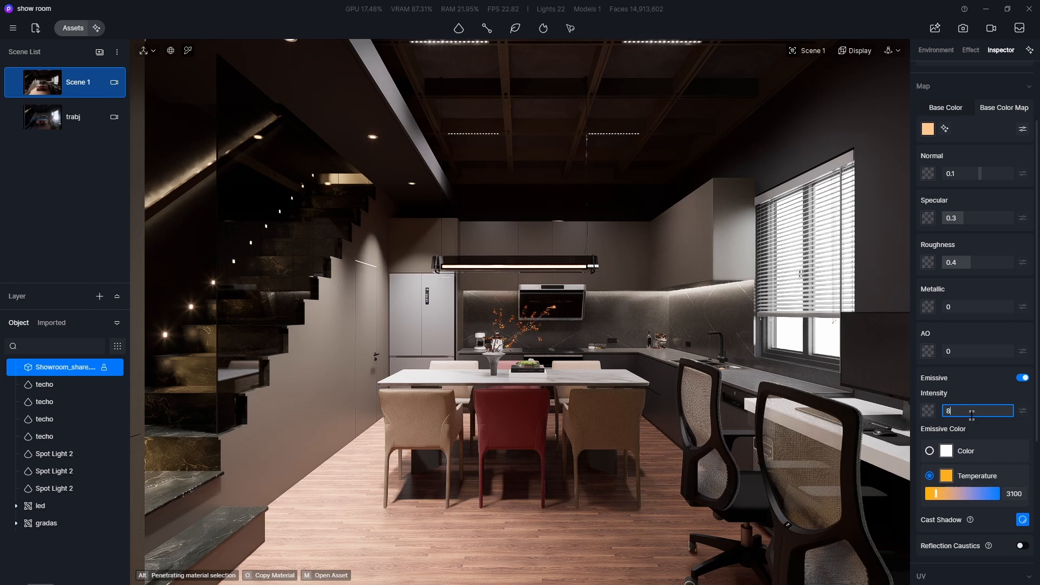
text(0)
key(Return)
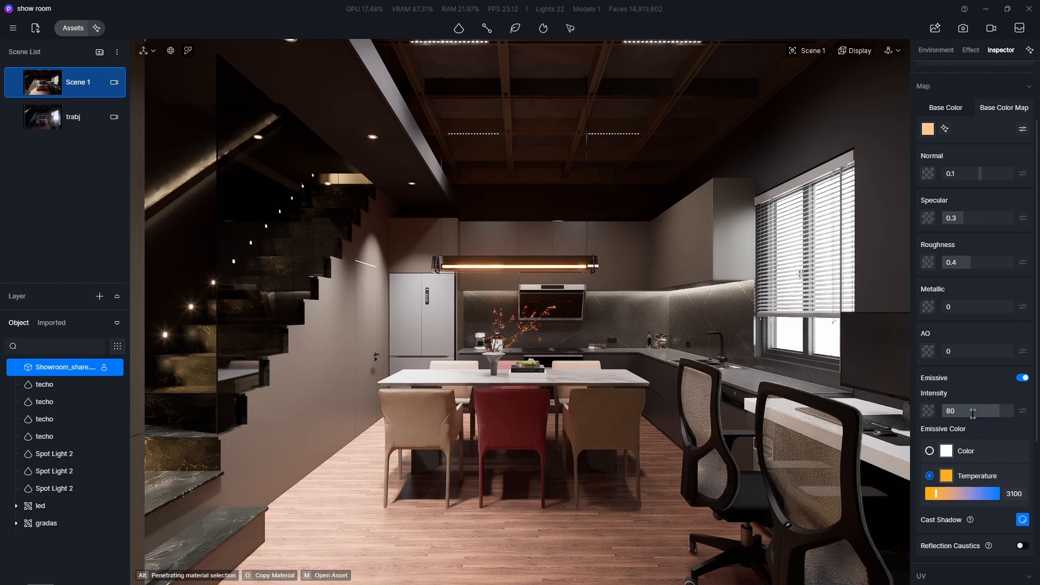
click(970, 415)
text(70)
key(Return)
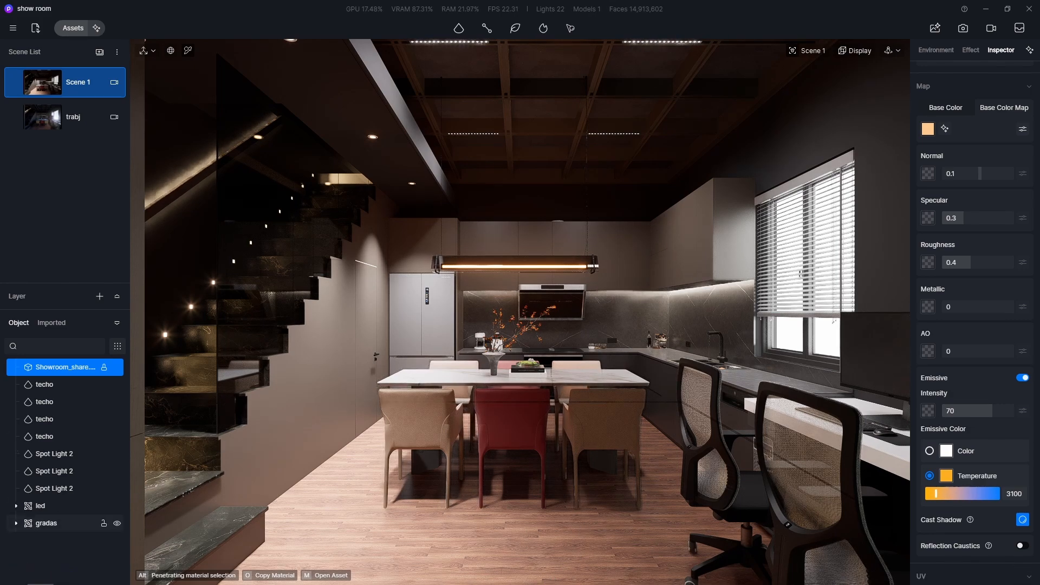
Check the reference photo of the kitchen and set the intensity of the led strip light group to 5
click(76, 576)
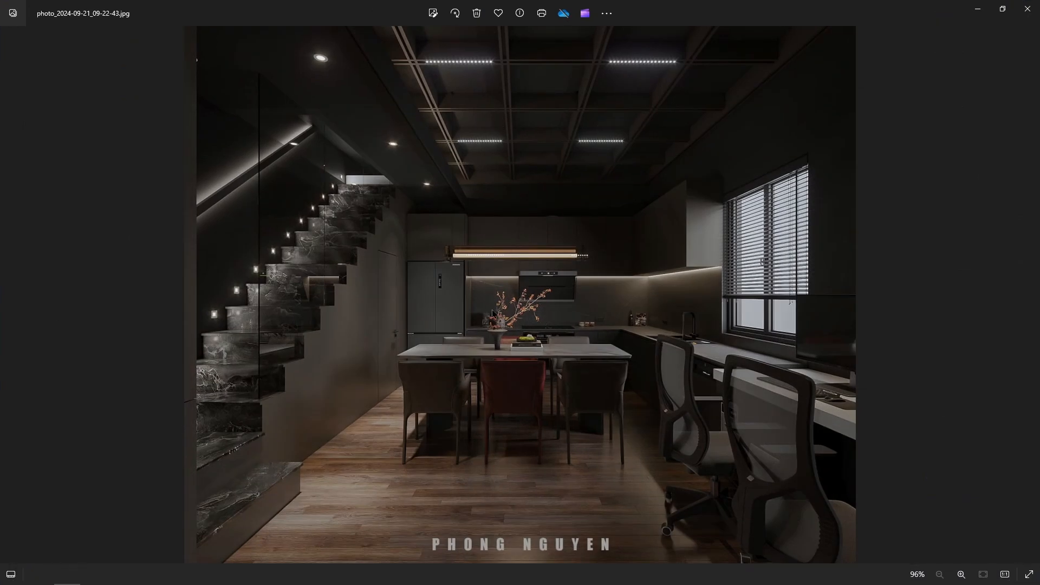
drag(736, 8, 1039, 111)
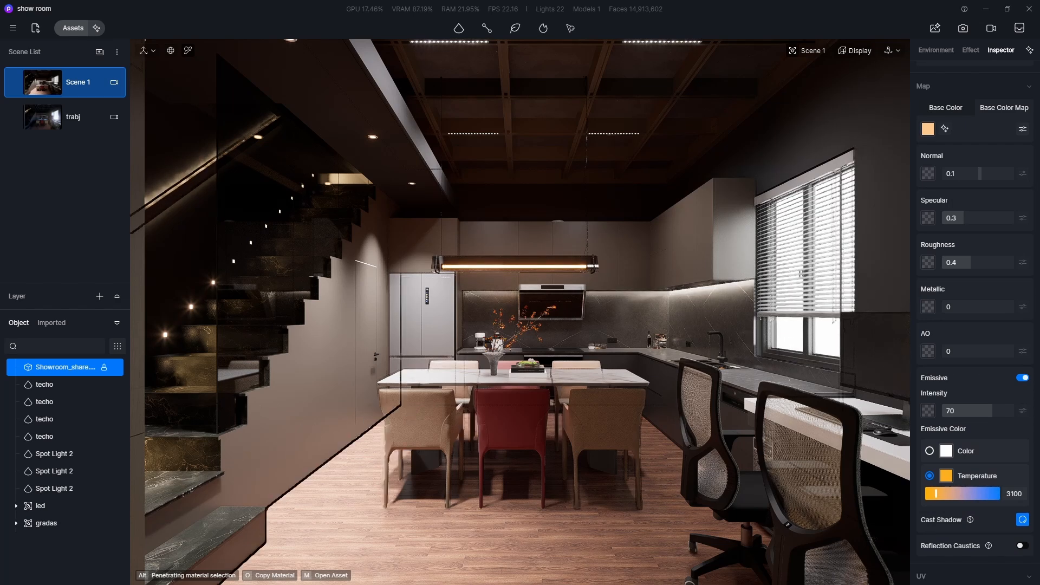
click(54, 508)
click(966, 347)
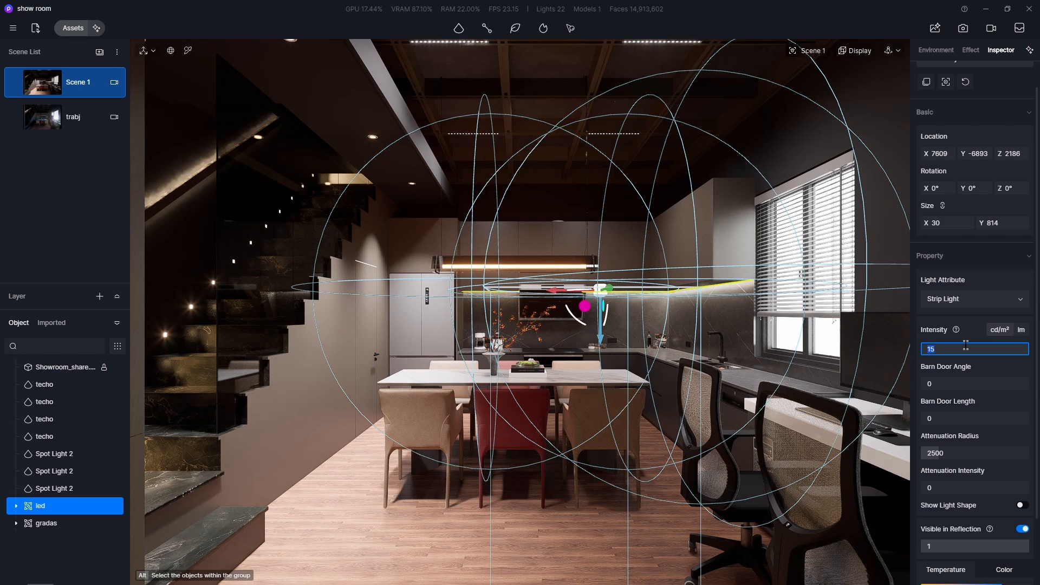
text(5)
key(Return)
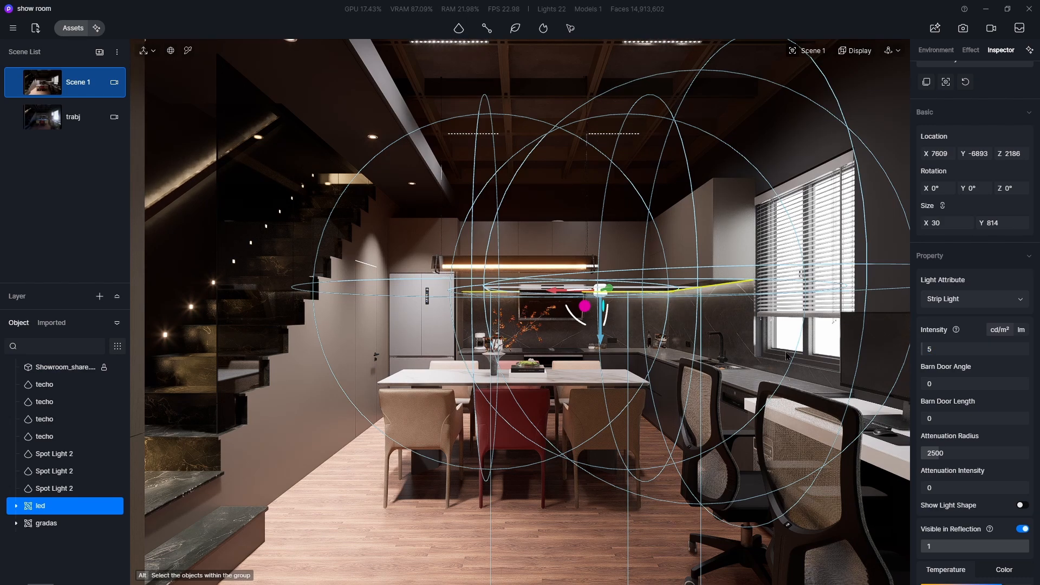
Set the color temperature of the gradas spotlight group on the stairs to 6500
click(617, 475)
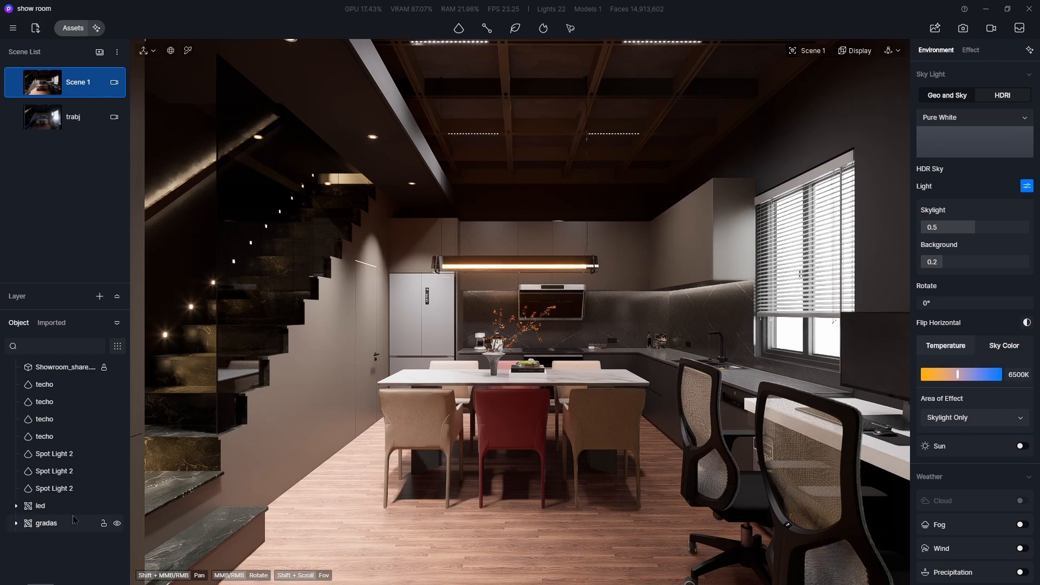
click(47, 523)
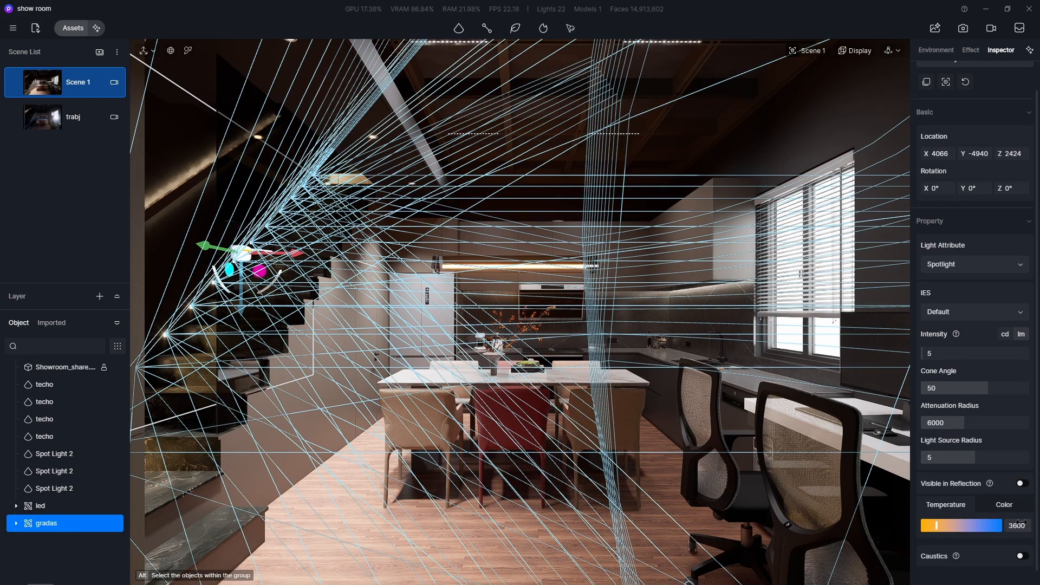
double_click(1020, 523)
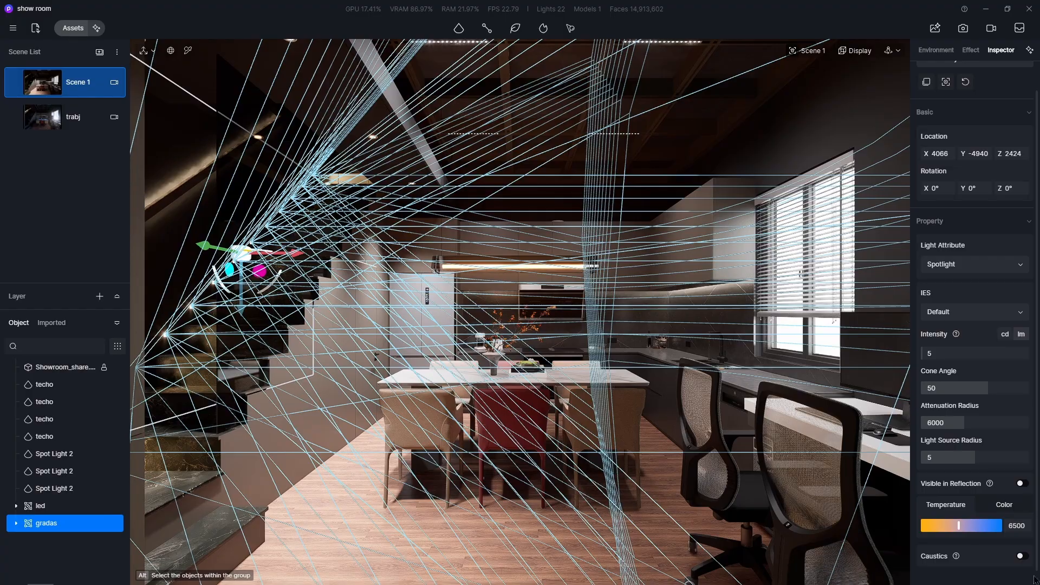
Delete the base color map from the stair lamps' emissive material and return to the Scene 1 view
right_drag(298, 395, 145, 323)
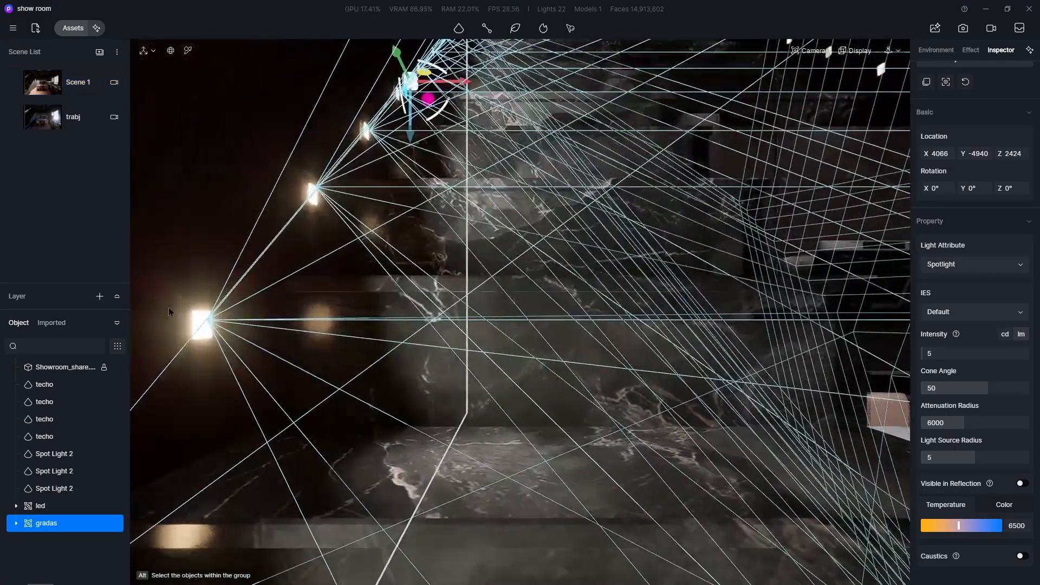
click(195, 331)
click(206, 323)
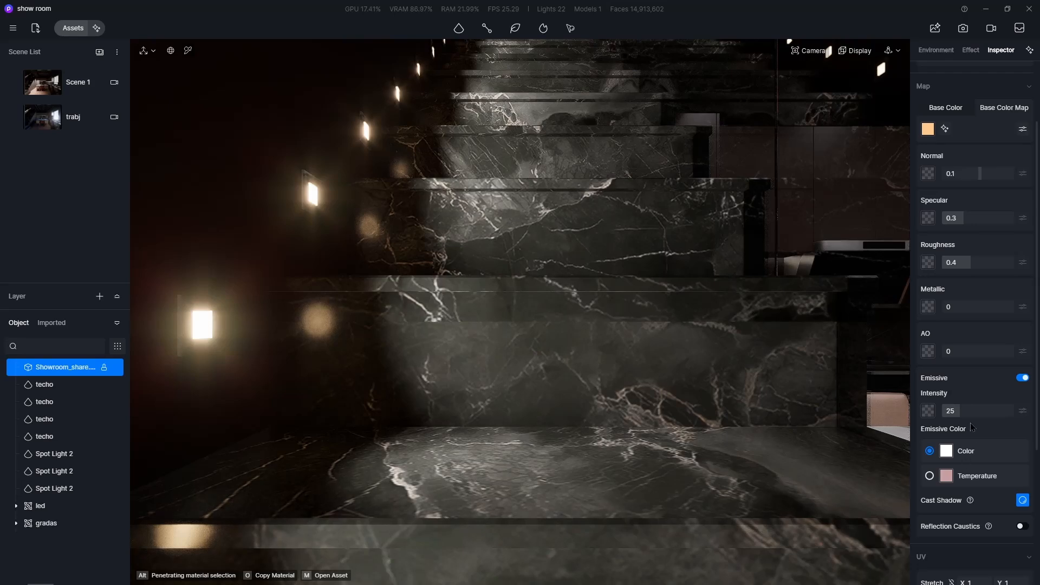
right_click(929, 129)
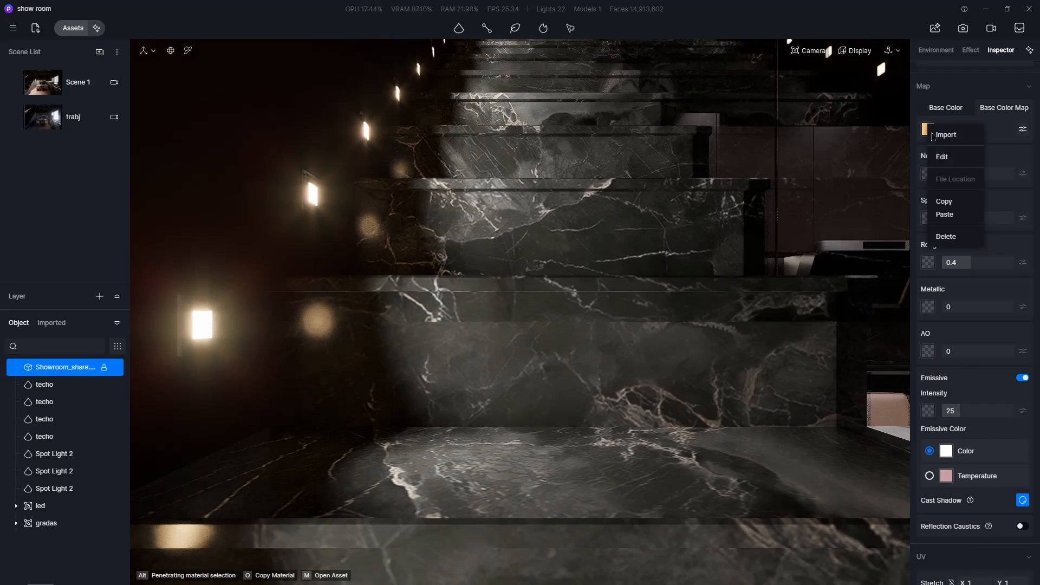
click(947, 237)
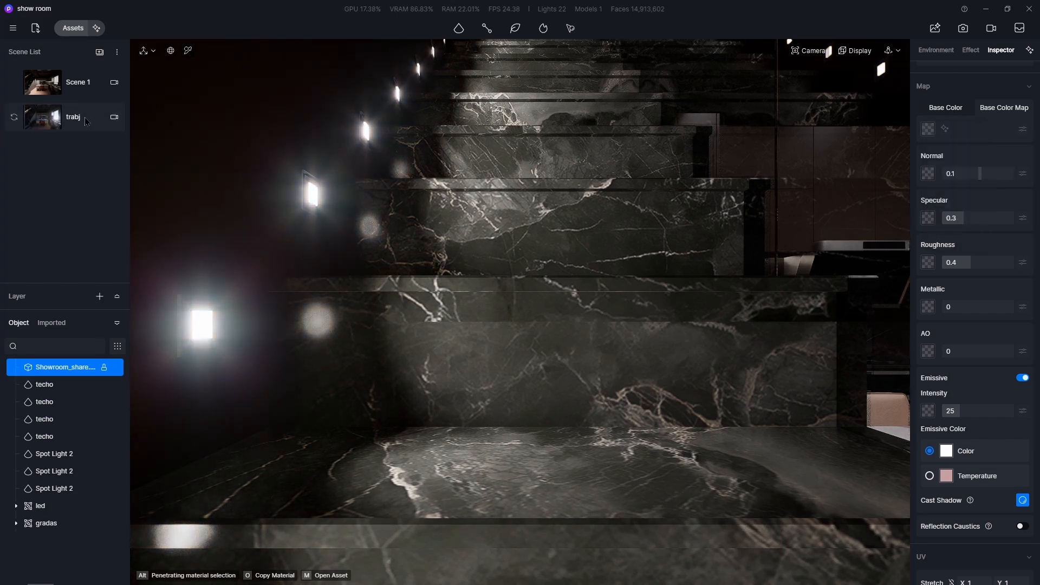
click(79, 93)
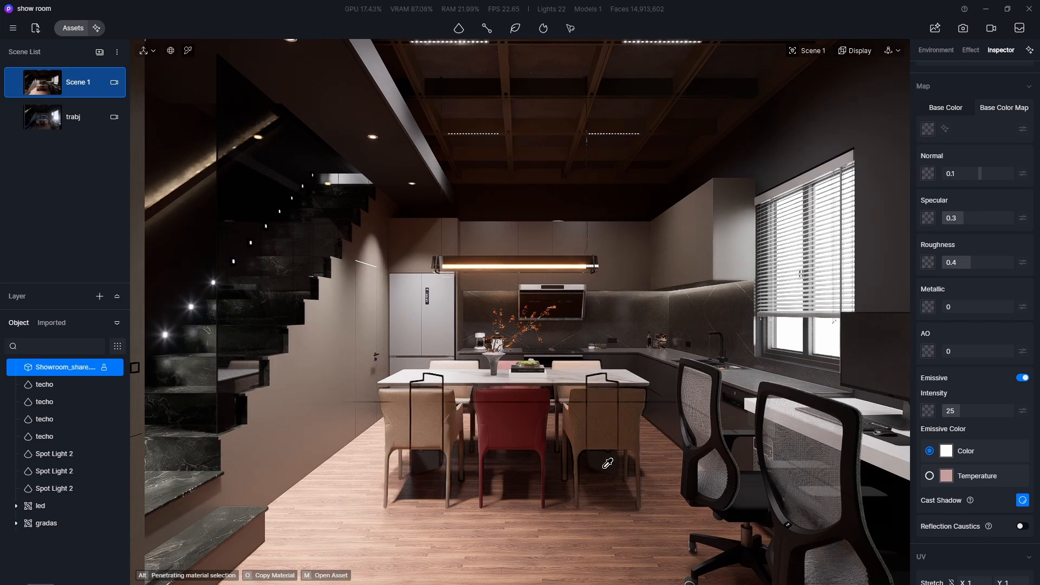
Group the four techo ceiling lights and name the group techo
click(65, 489)
click(70, 436)
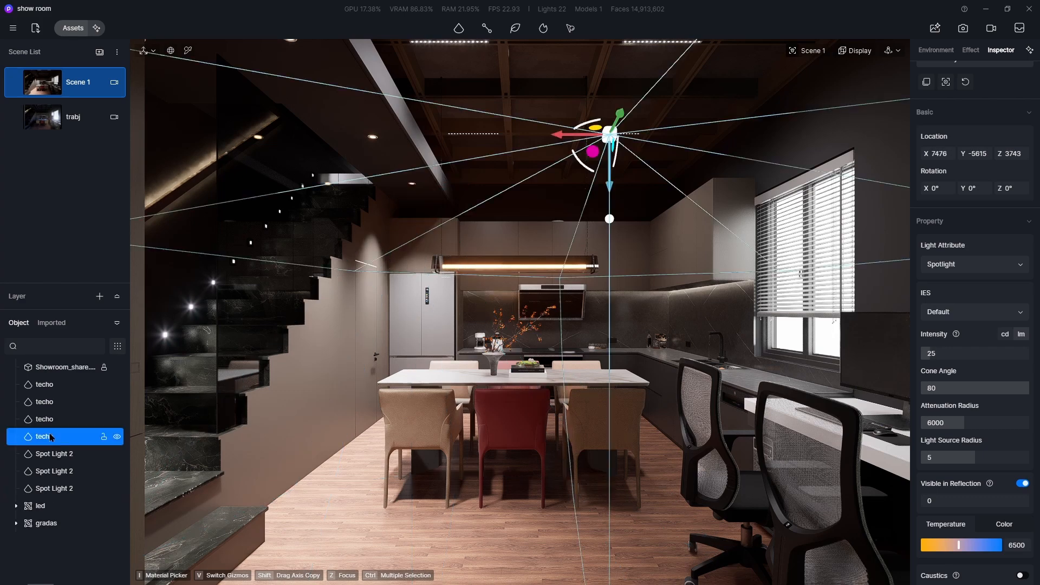
shift+click(65, 385)
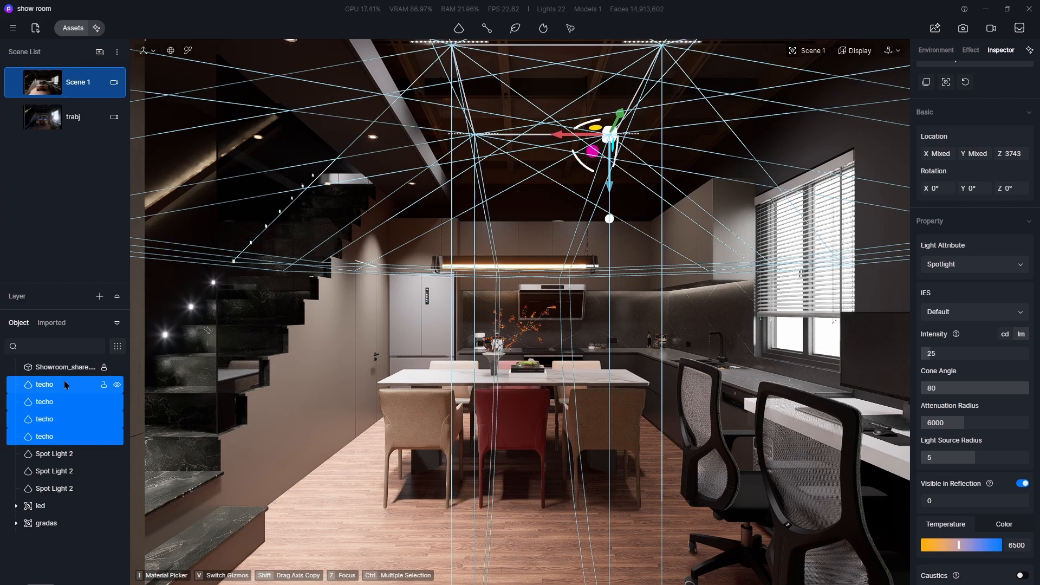
key(ctrl+g)
right_click(71, 379)
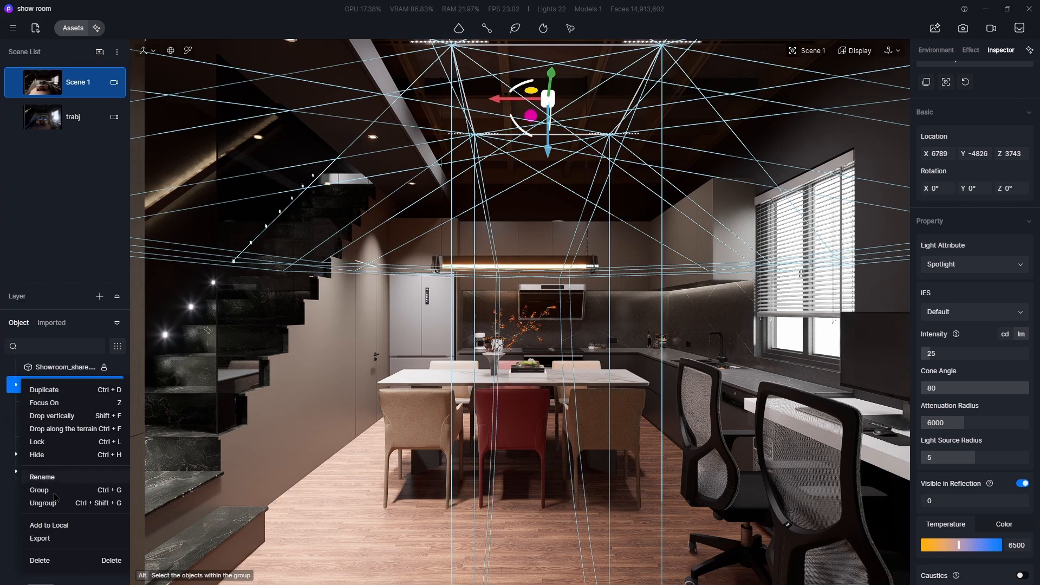
click(213, 486)
text(te)
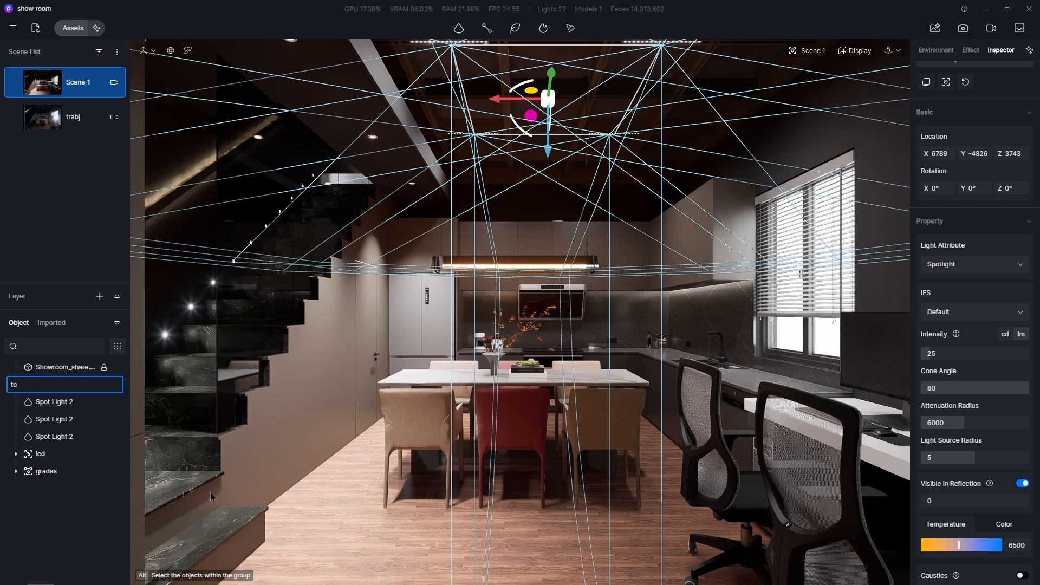
text(cho)
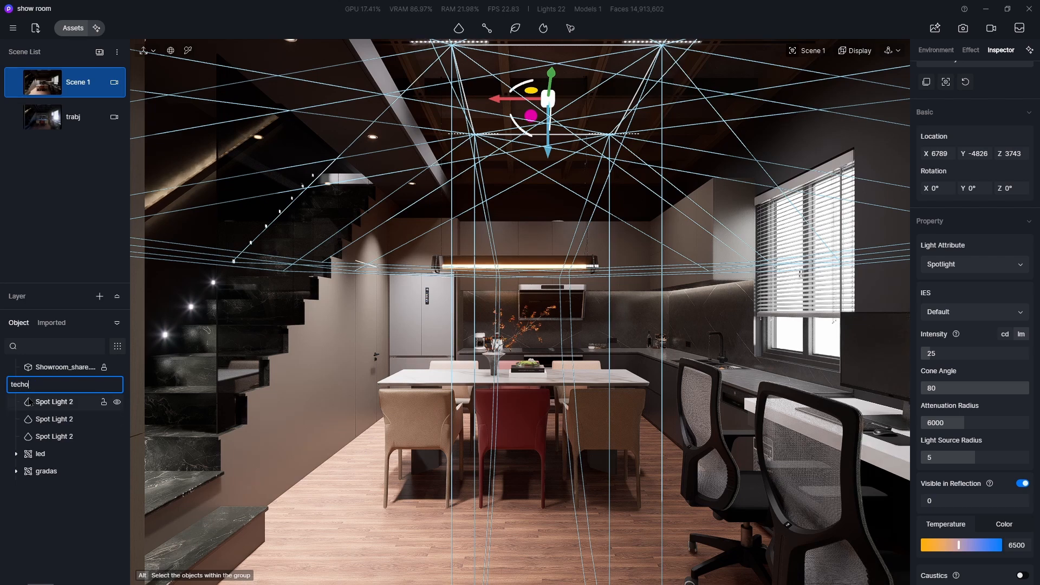
Set the three Spot Light 2 lights above the stairs to an intensity of 25 and a cone angle of 55.1
click(47, 405)
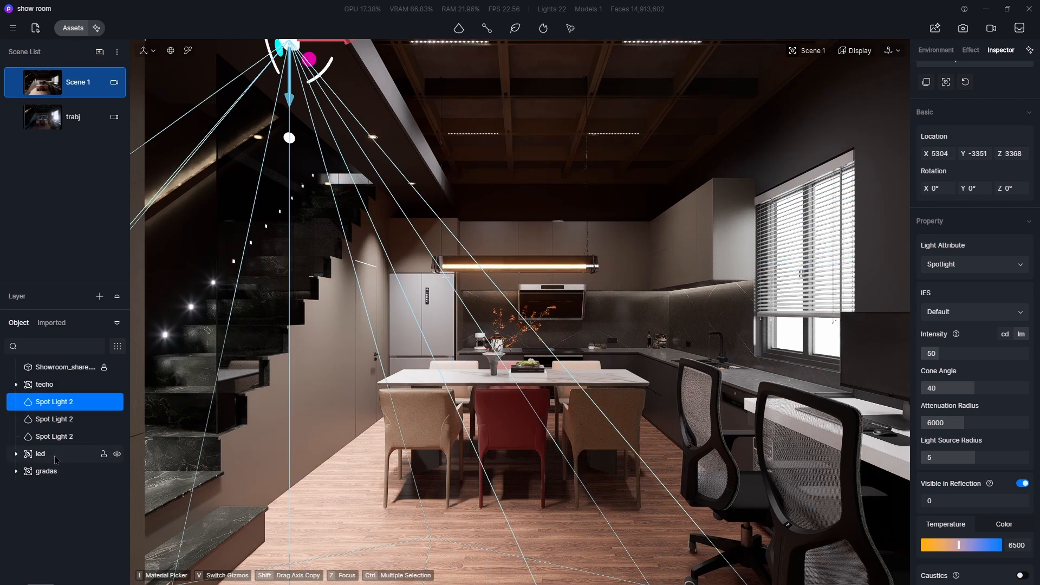
shift+click(55, 439)
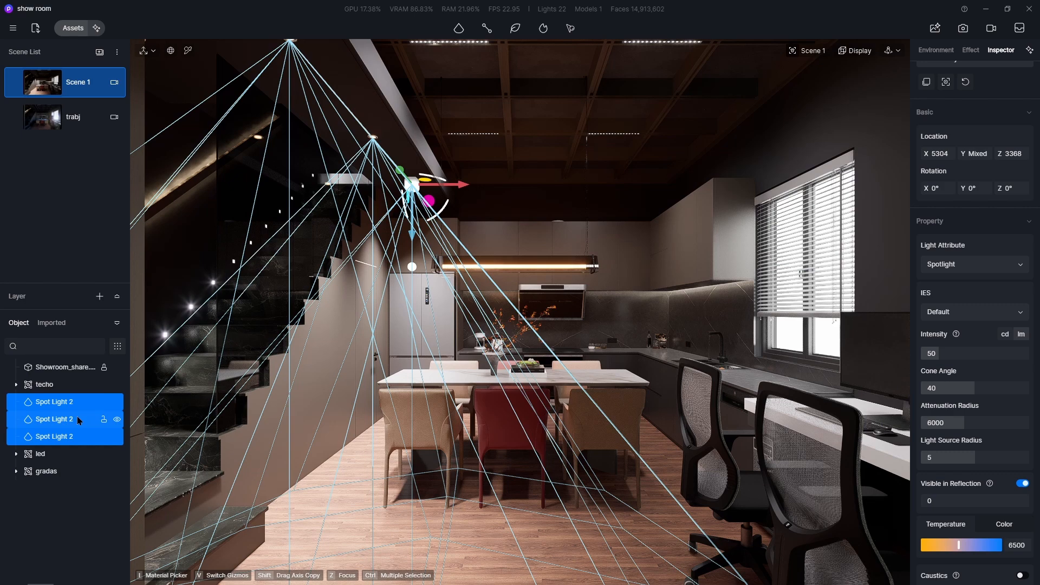
click(952, 353)
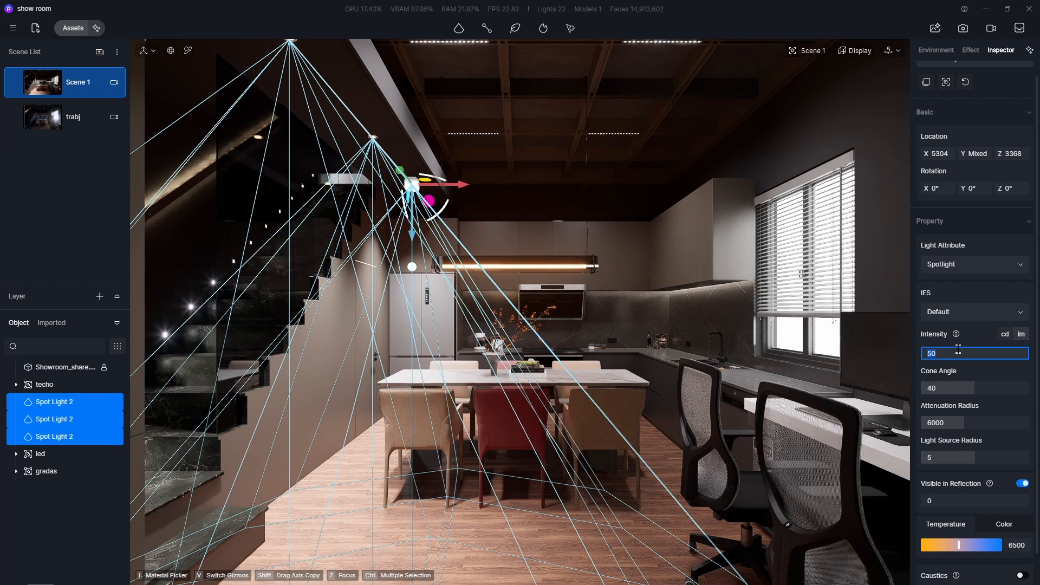
text(25)
key(Return)
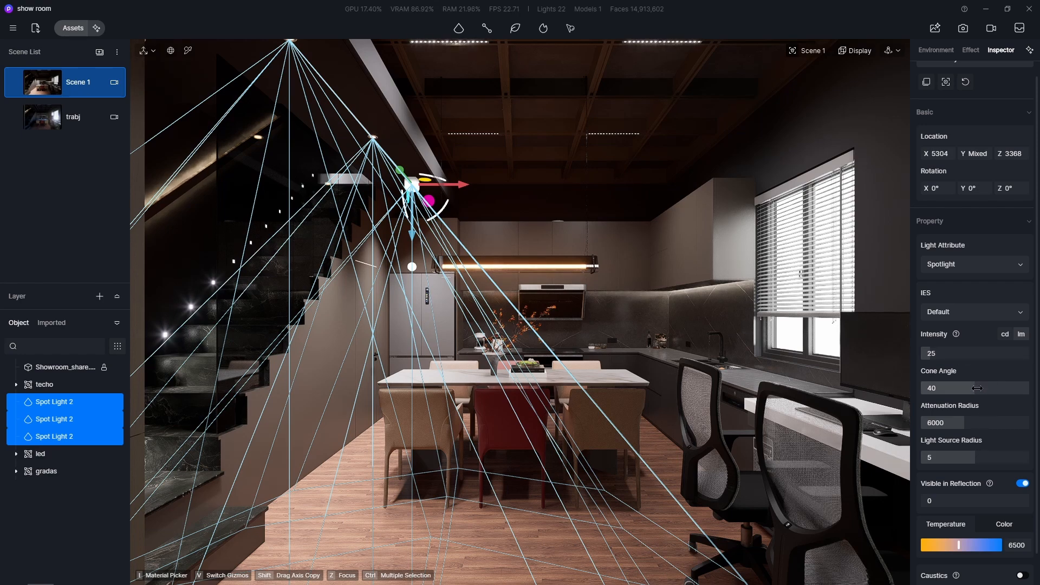
drag(976, 387, 995, 388)
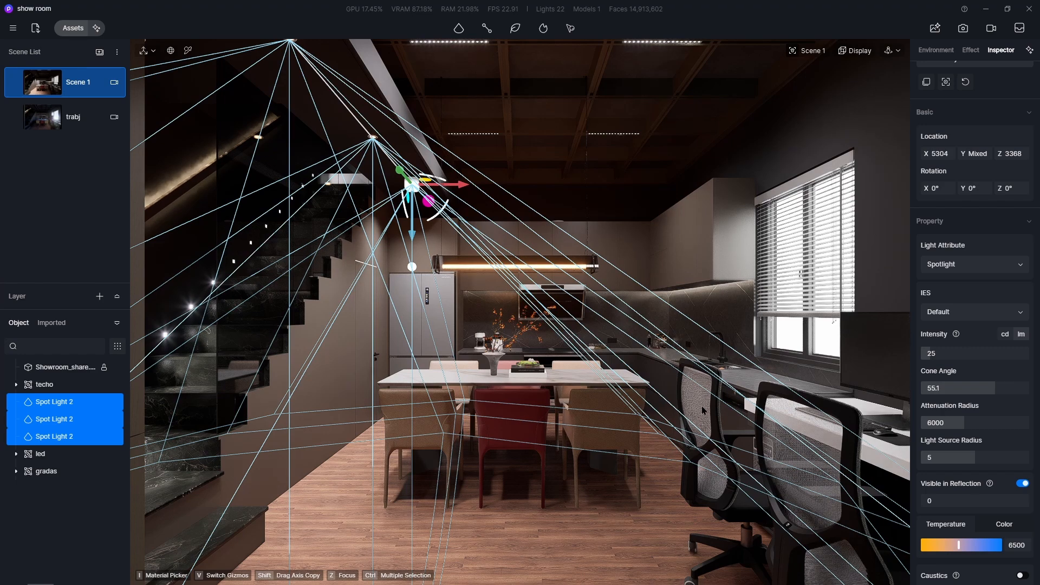
Deselect the spot lights and compare the kitchen view with the dark reference render image
right_click(606, 516)
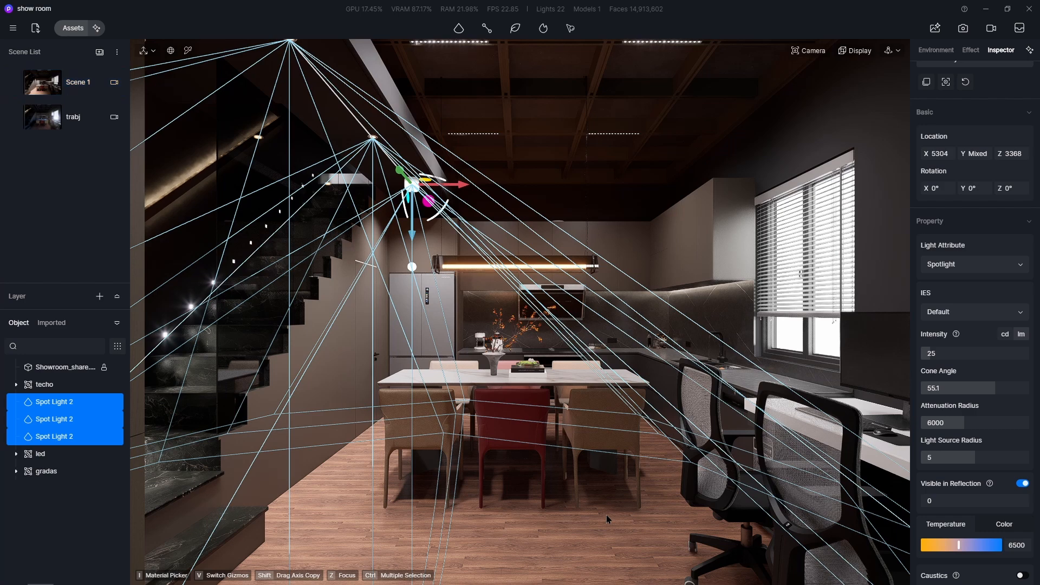
click(534, 145)
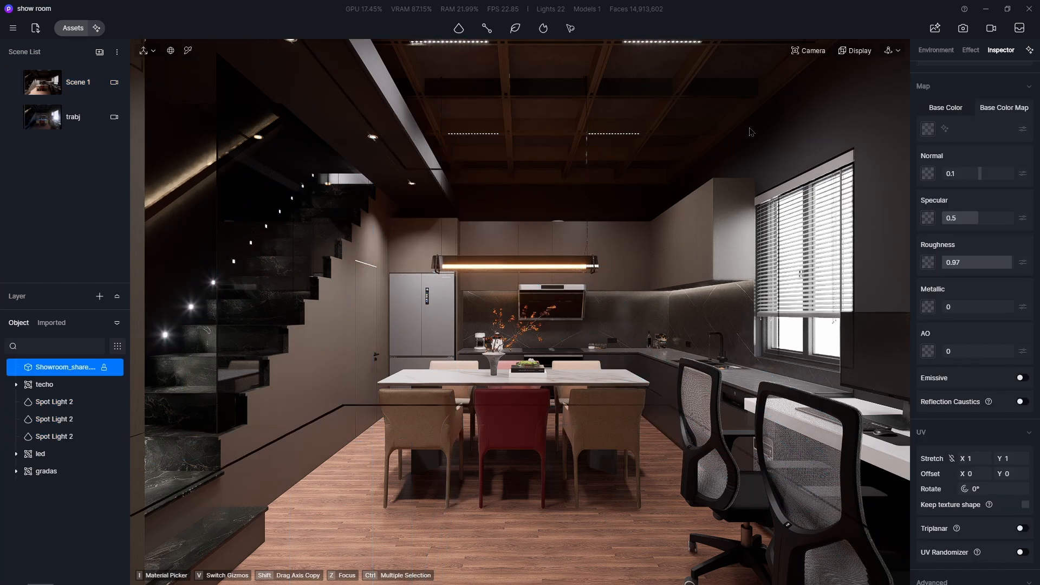
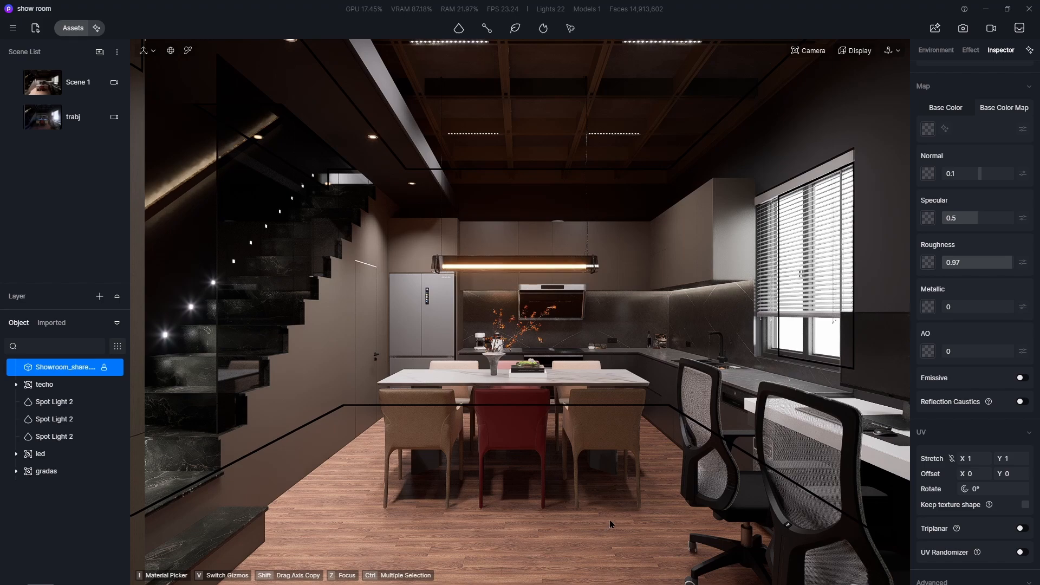
drag(363, 87, 460, 1)
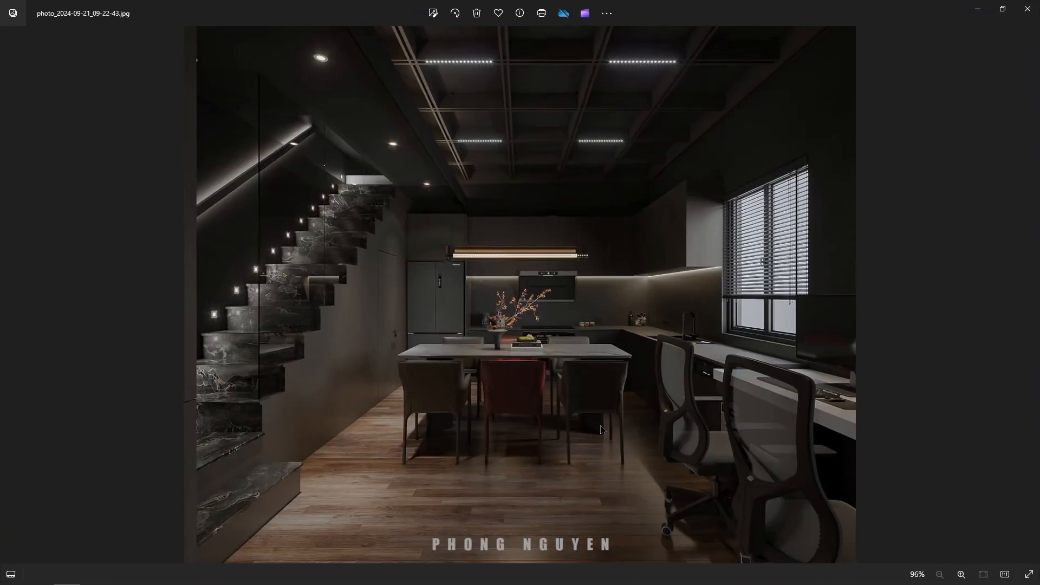
click(1029, 6)
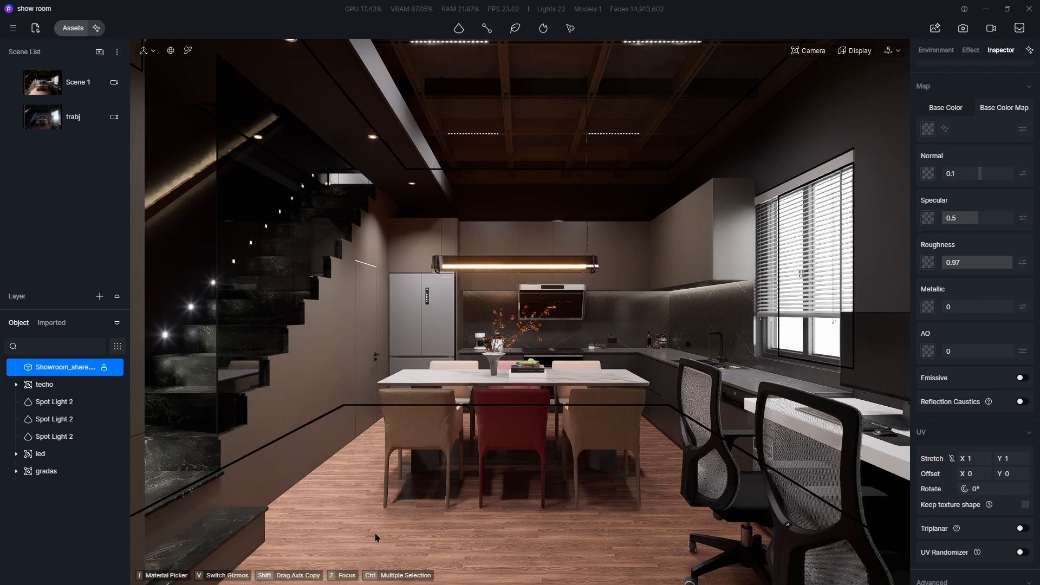
Open the online material library beside the scene list and show its Wood Flooring category
click(73, 27)
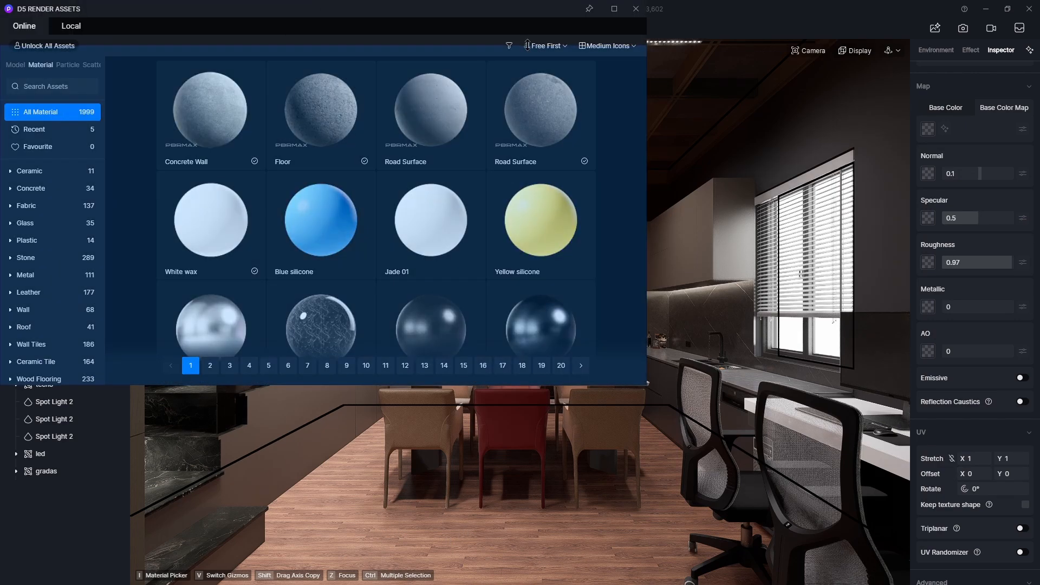
drag(318, 3, 318, 48)
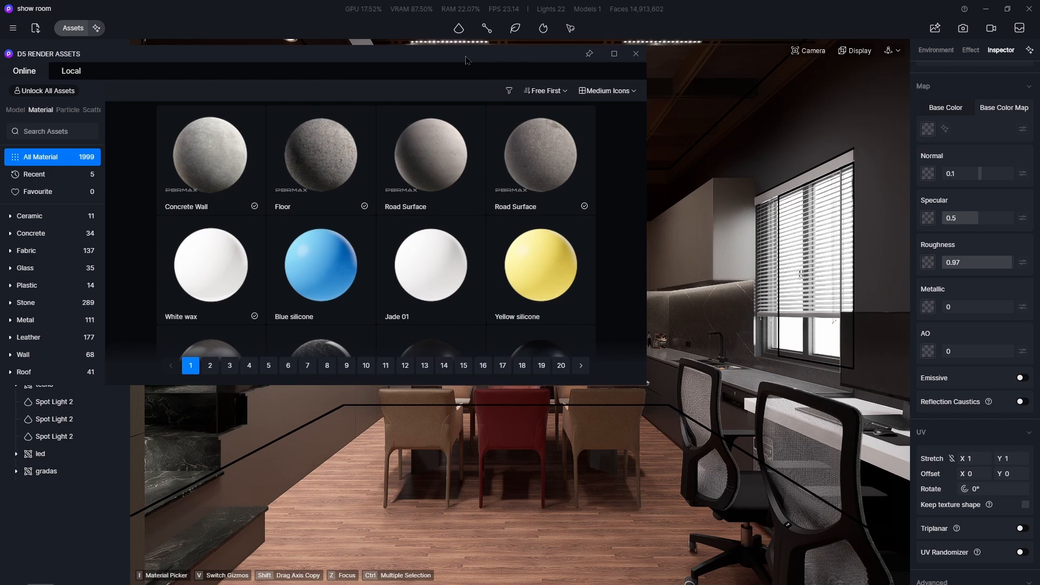
drag(465, 60, 638, 71)
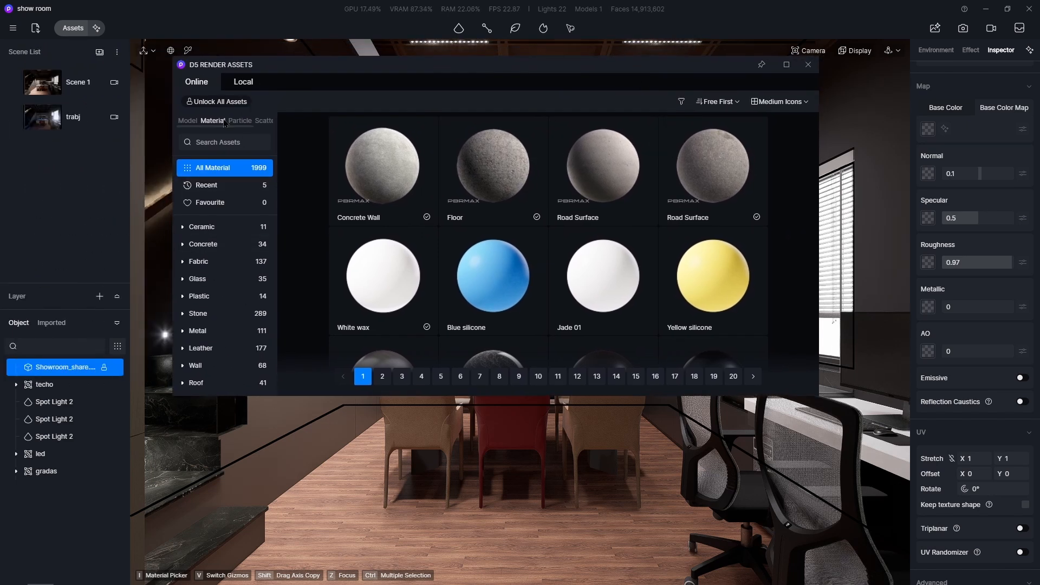
scroll(214, 303, down, 5)
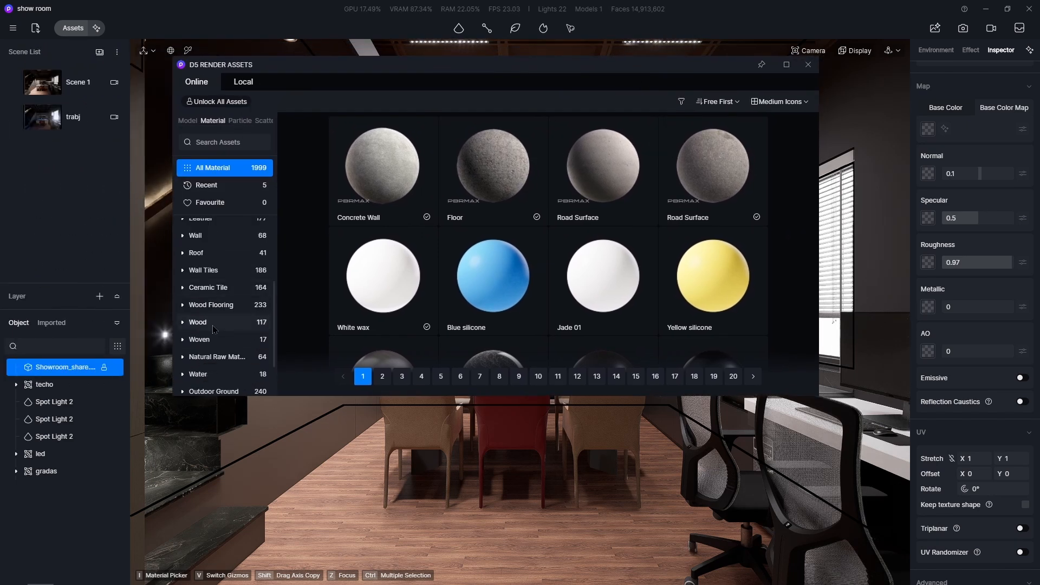
click(216, 306)
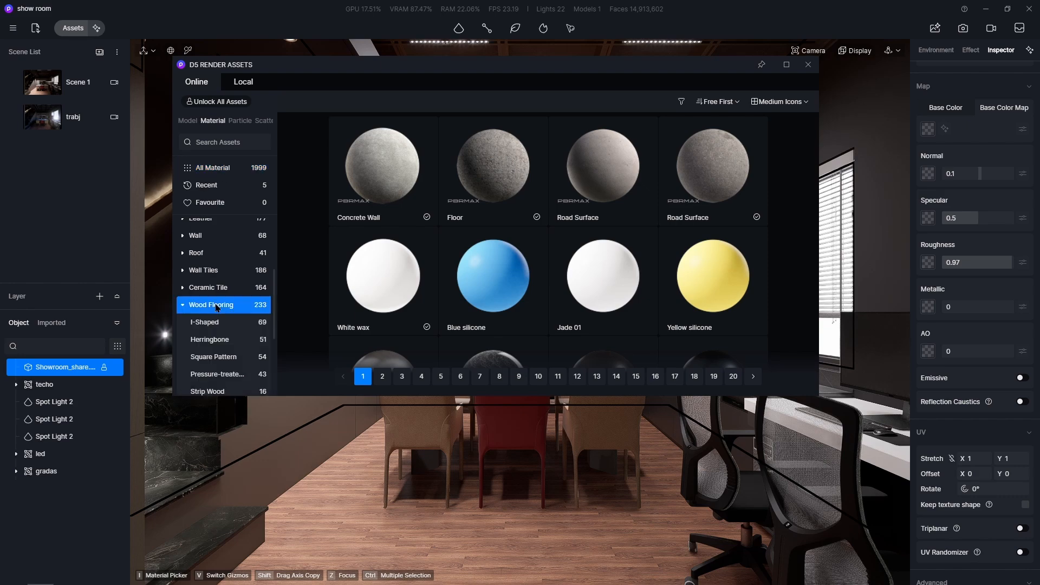
Browse the wood flooring materials in an enlarged library window and download Grey tiled wood
scroll(642, 223, down, 1)
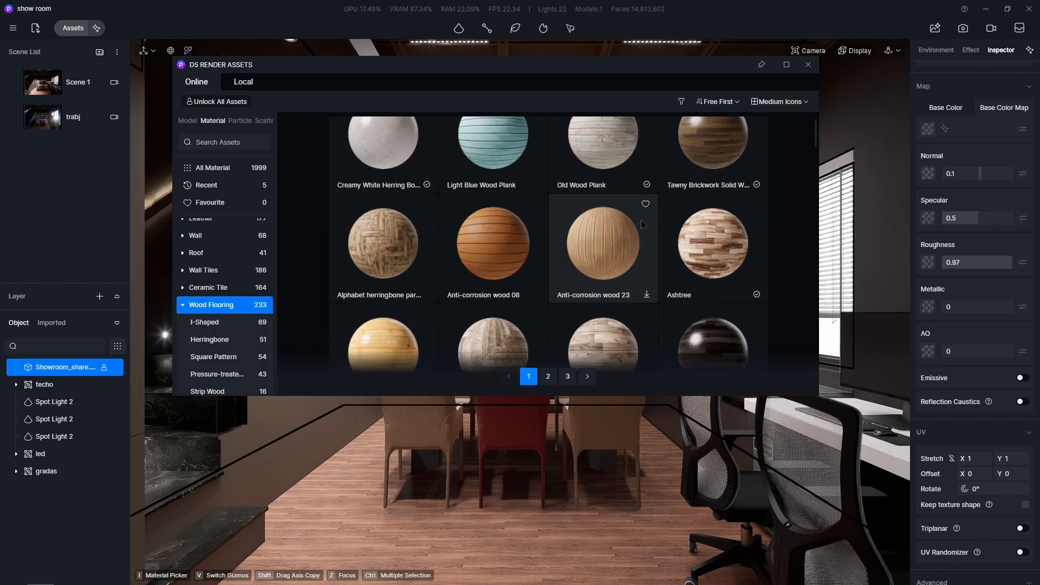
scroll(642, 224, down, 5)
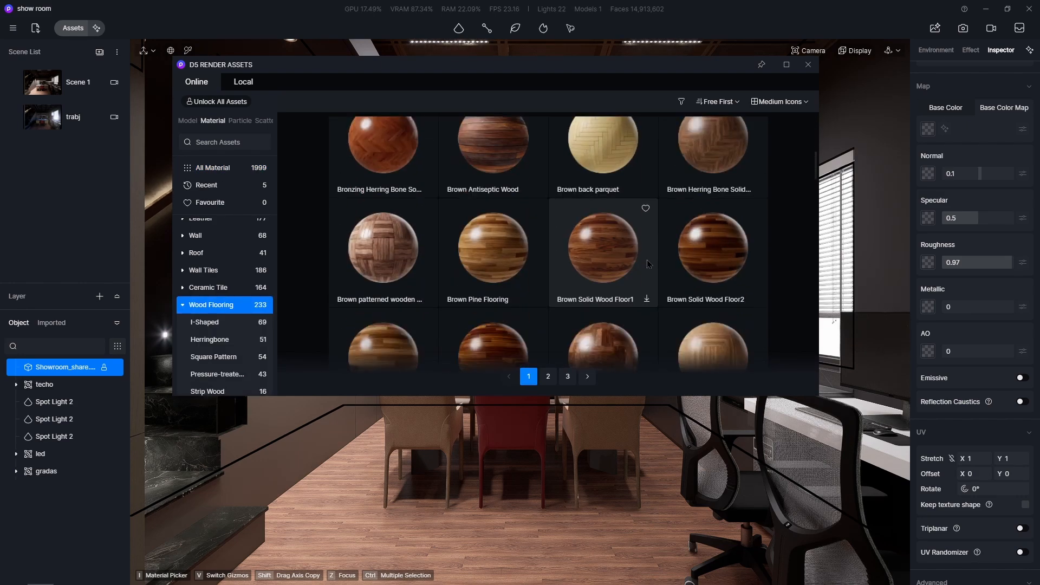
scroll(649, 259, down, 2)
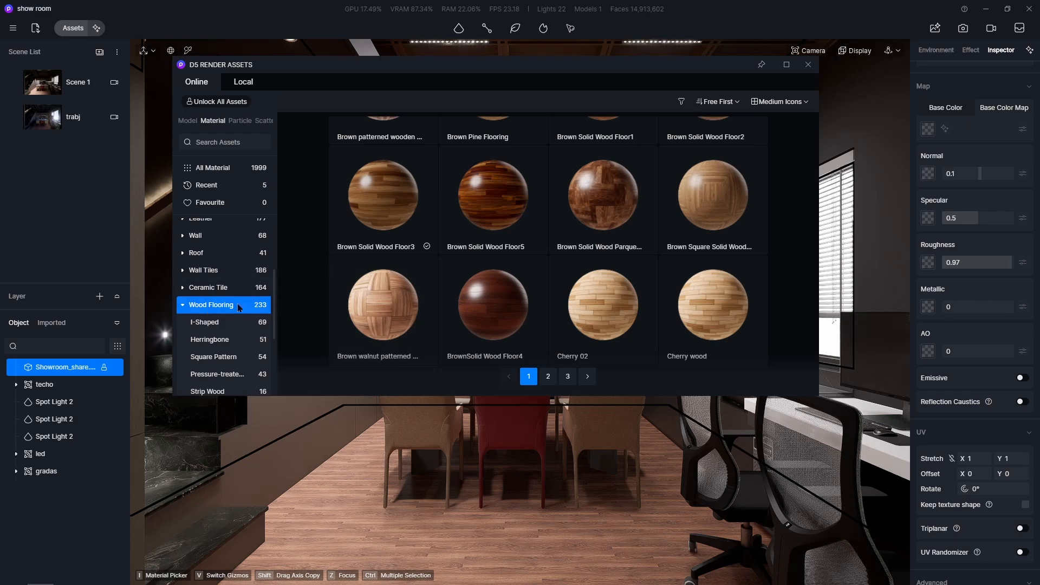
drag(763, 397, 762, 546)
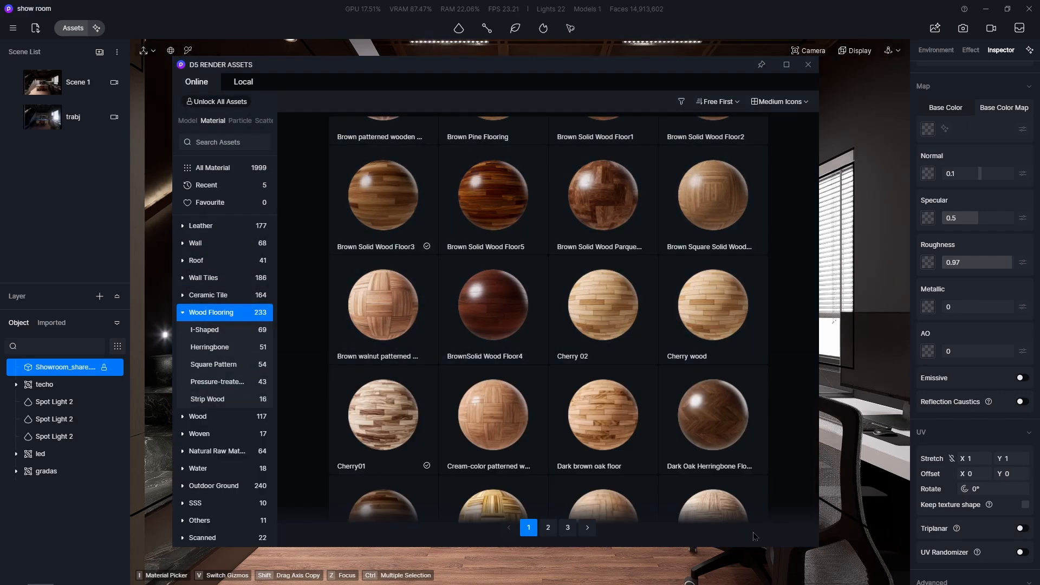
scroll(679, 397, down, 3)
scroll(659, 366, down, 3)
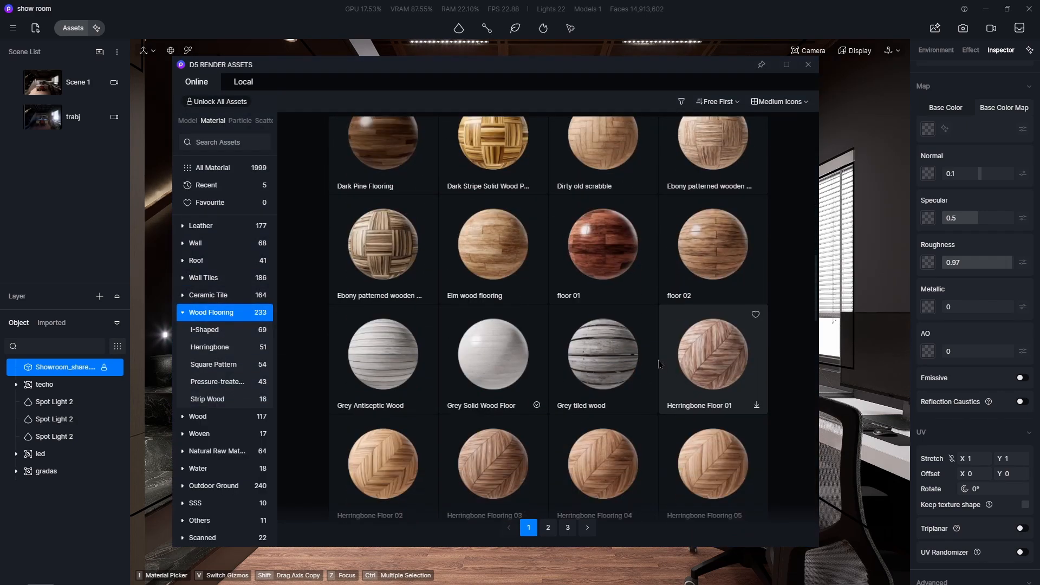
click(604, 348)
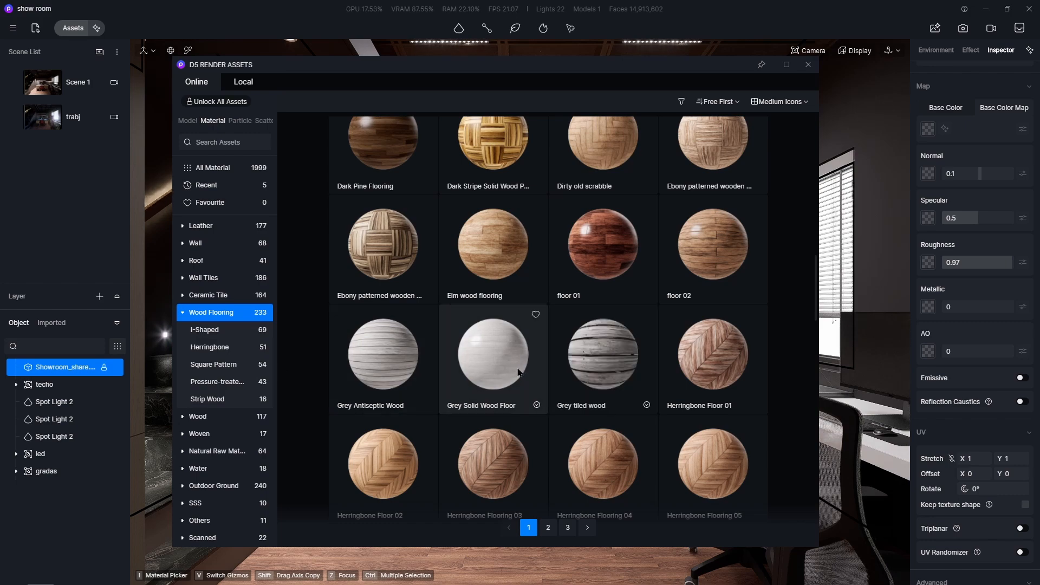
Apply the Grey Solid Wood Floor material to the kitchen floor
scroll(517, 363, down, 6)
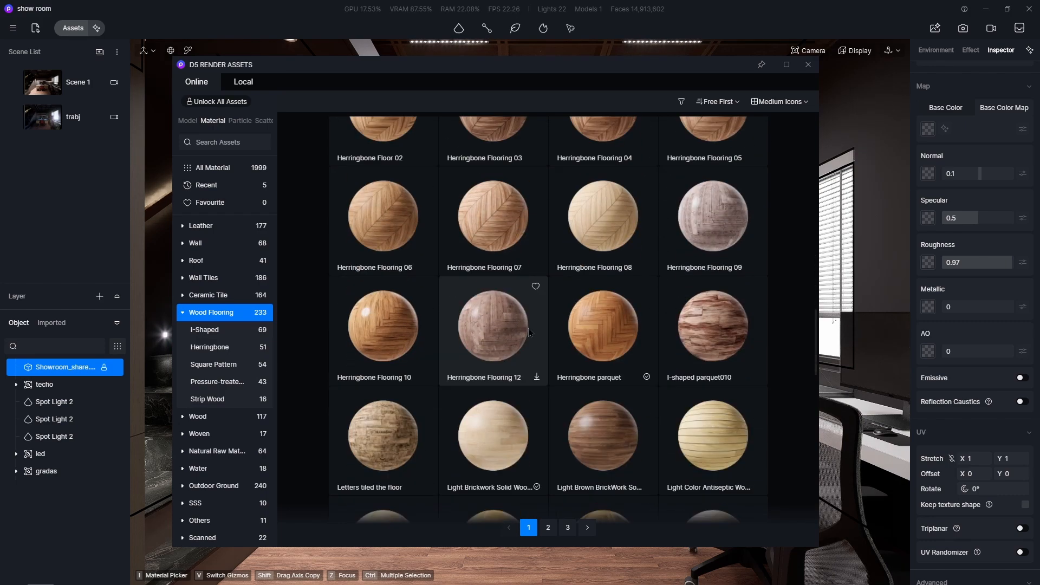
scroll(547, 292, up, 2)
scroll(547, 292, up, 2)
click(495, 182)
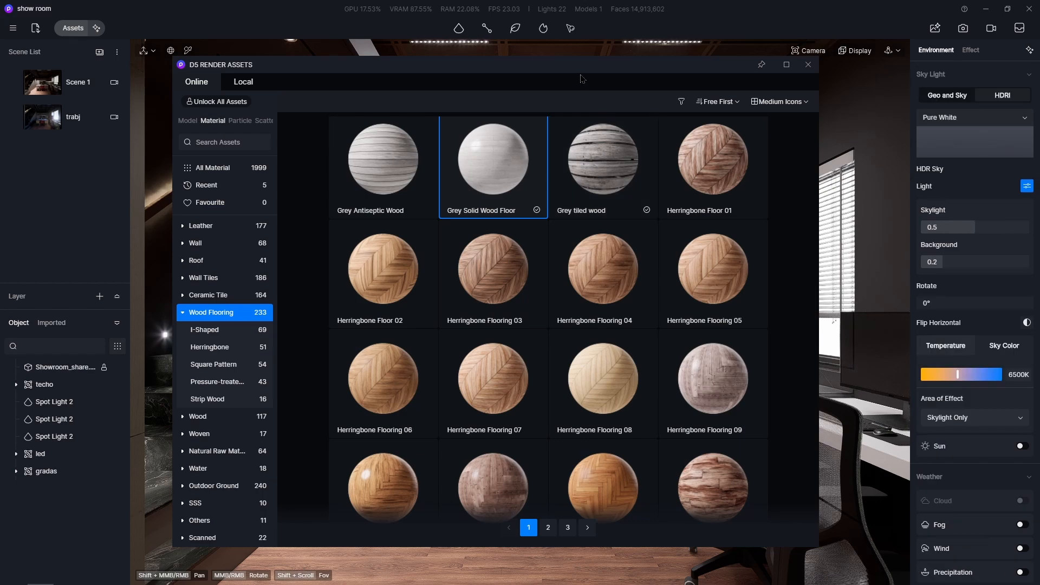
drag(584, 81, 582, 108)
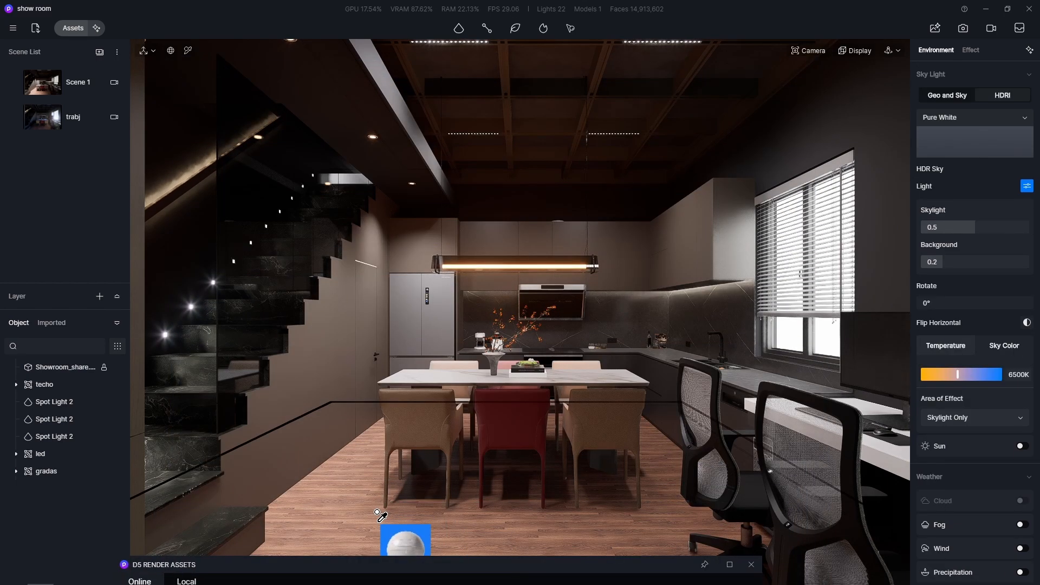
click(379, 514)
click(503, 535)
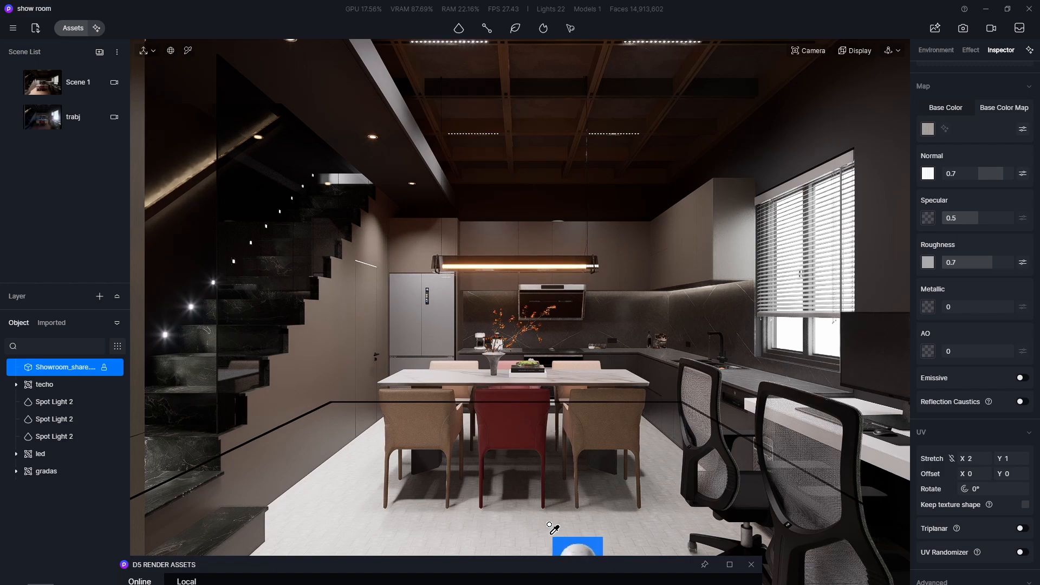
Pick the new floor material near the dining chairs and enable Triplanar mapping for it
scroll(548, 536, up, 5)
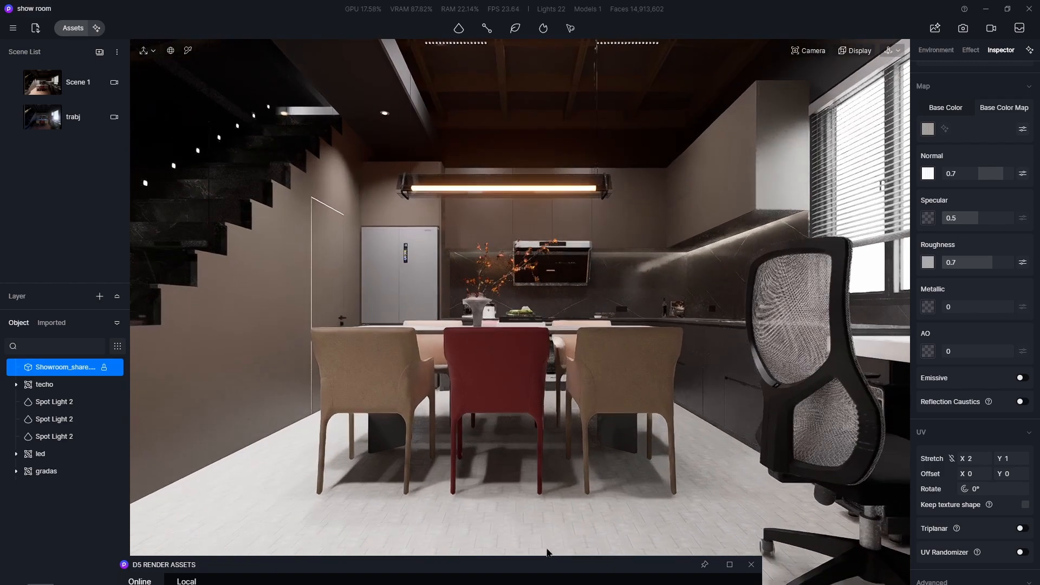
scroll(548, 536, up, 10)
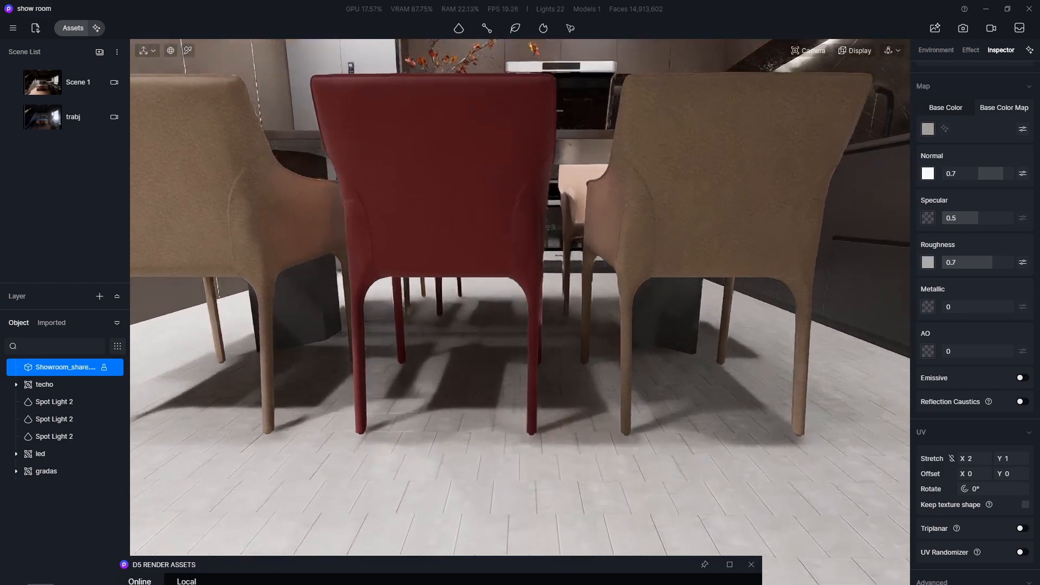
scroll(599, 481, down, 6)
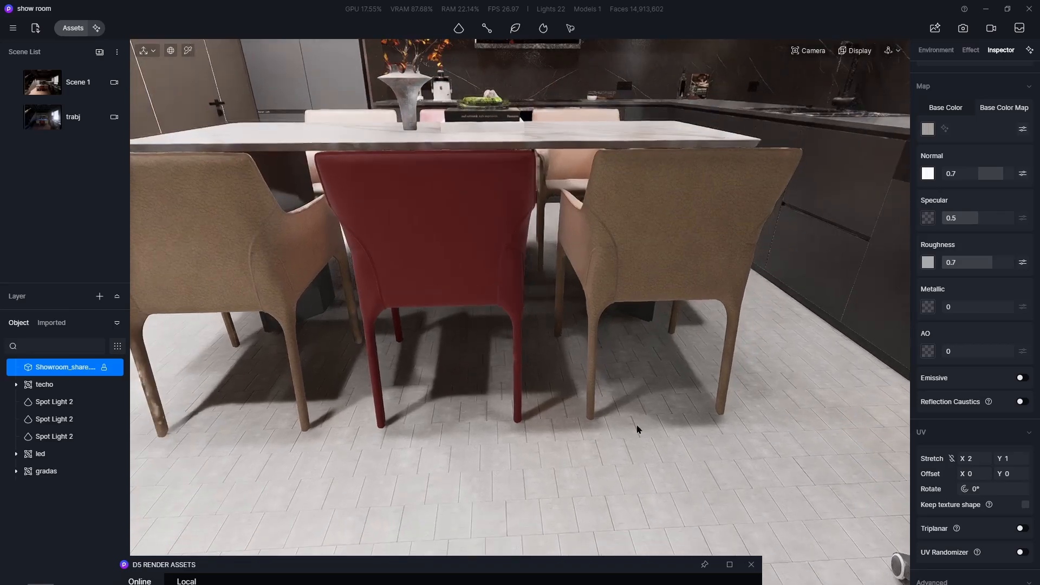
key(i)
click(655, 465)
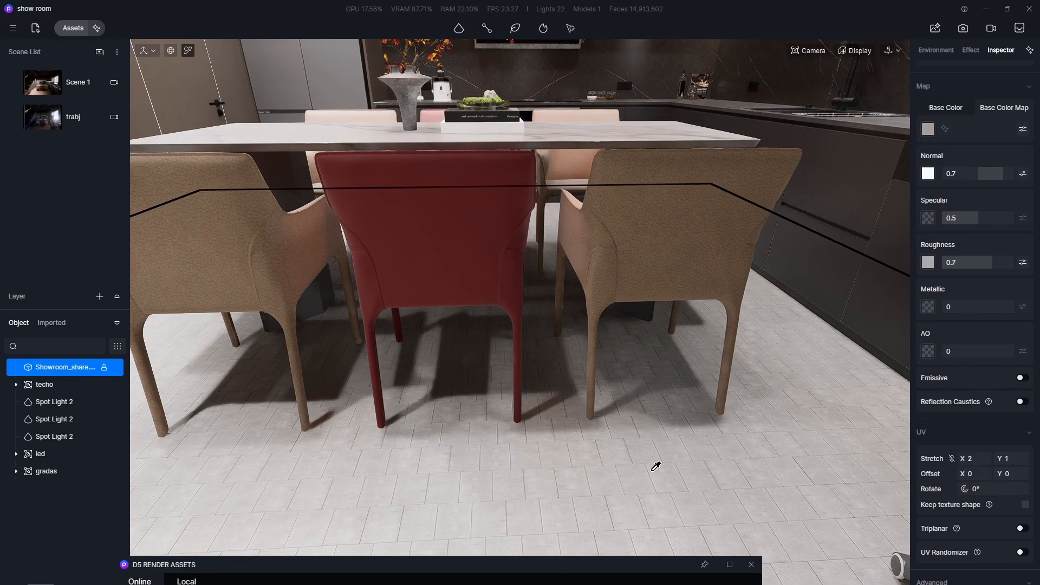
scroll(1005, 476, down, 3)
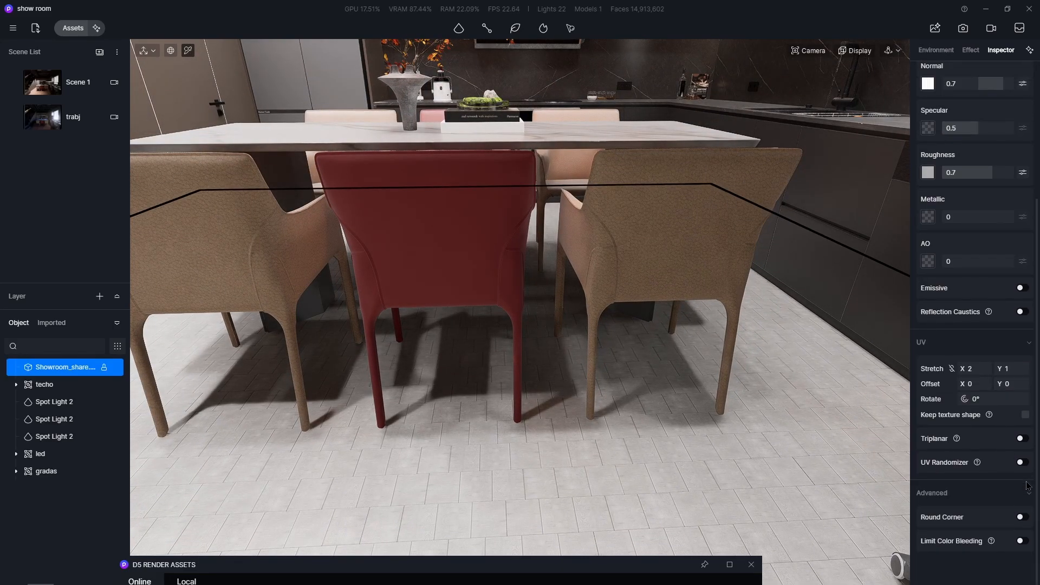
click(1021, 439)
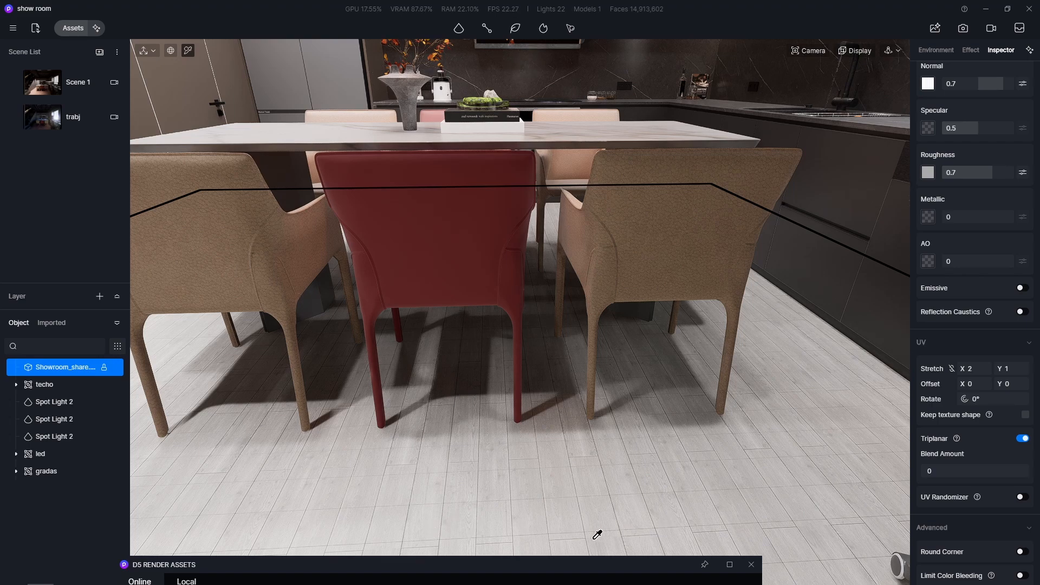
Set the floor texture's UV rotation to 90°
scroll(985, 534, down, 1)
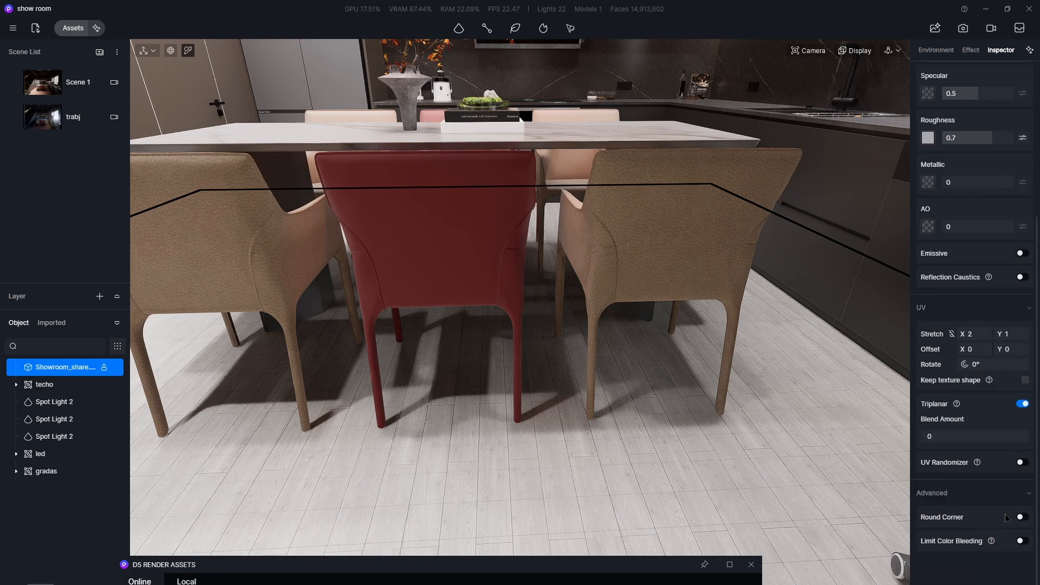
click(1002, 364)
key(Return)
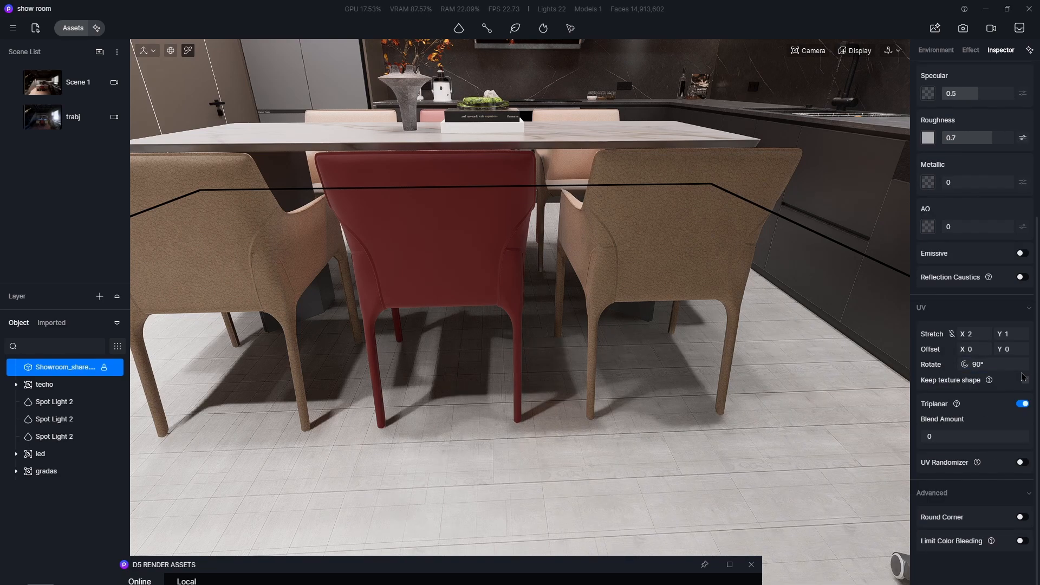
Set the floor texture's X stretch to 1 and its Y offset to 0.06
scroll(464, 509, up, 10)
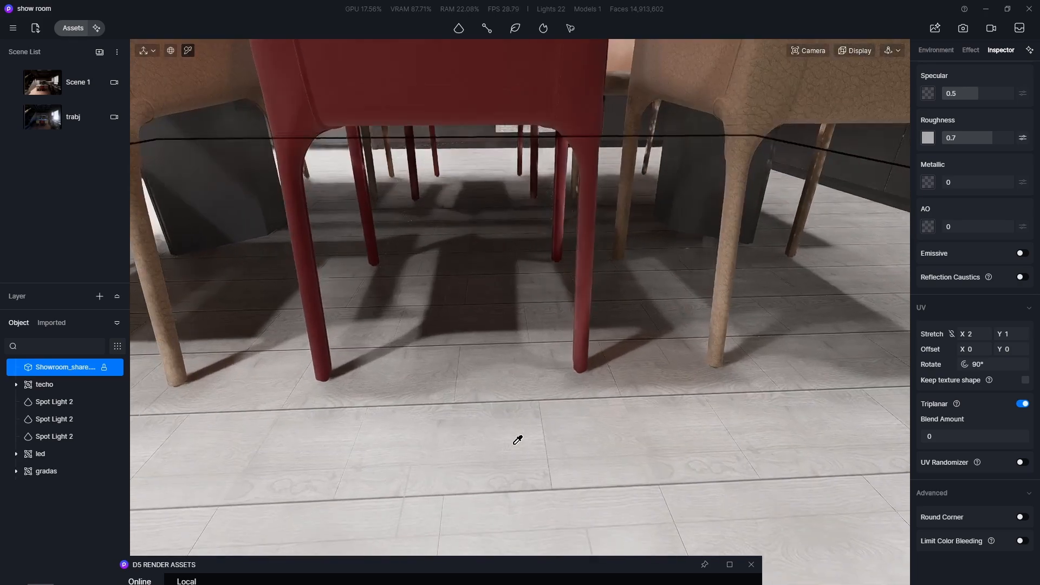
right_drag(517, 439, 367, 399)
scroll(373, 427, up, 2)
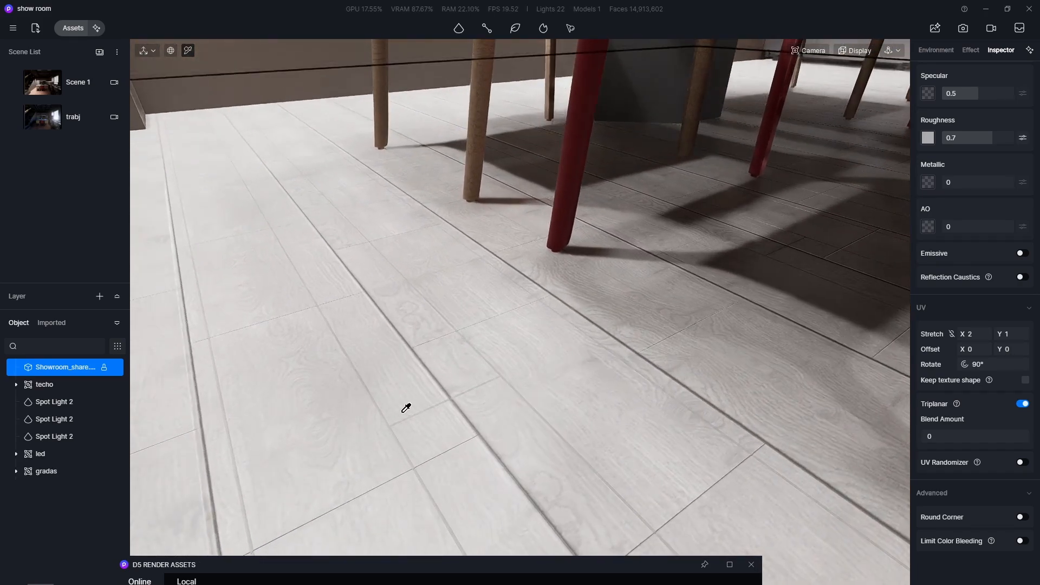
click(972, 333)
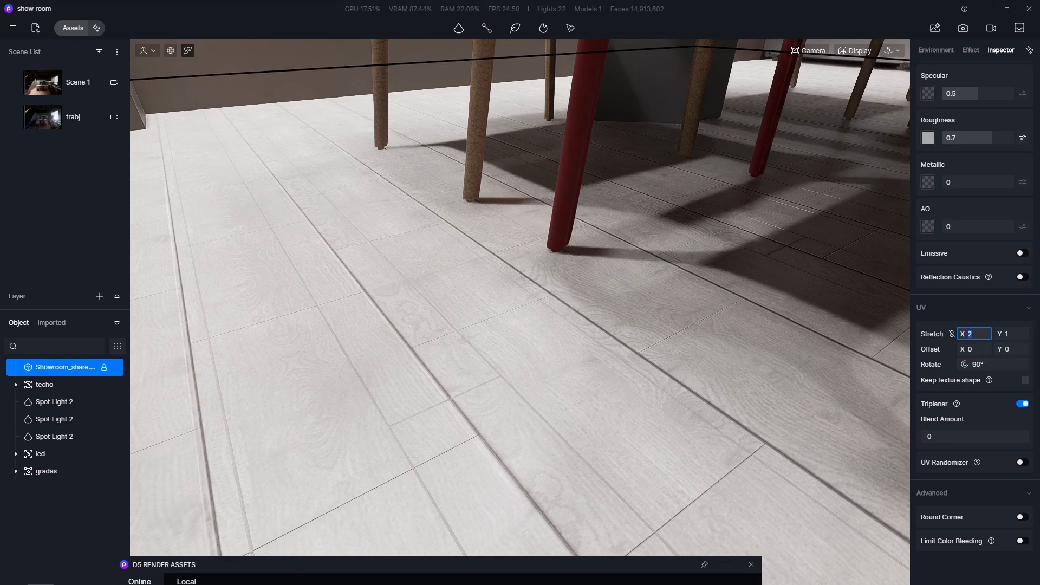
text(1)
key(Return)
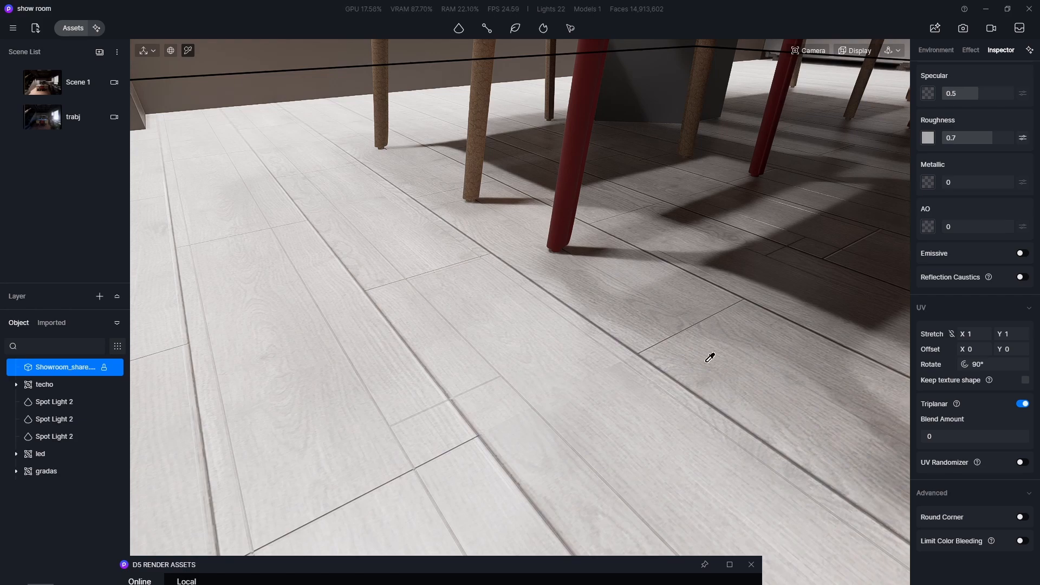
drag(1008, 351, 1012, 350)
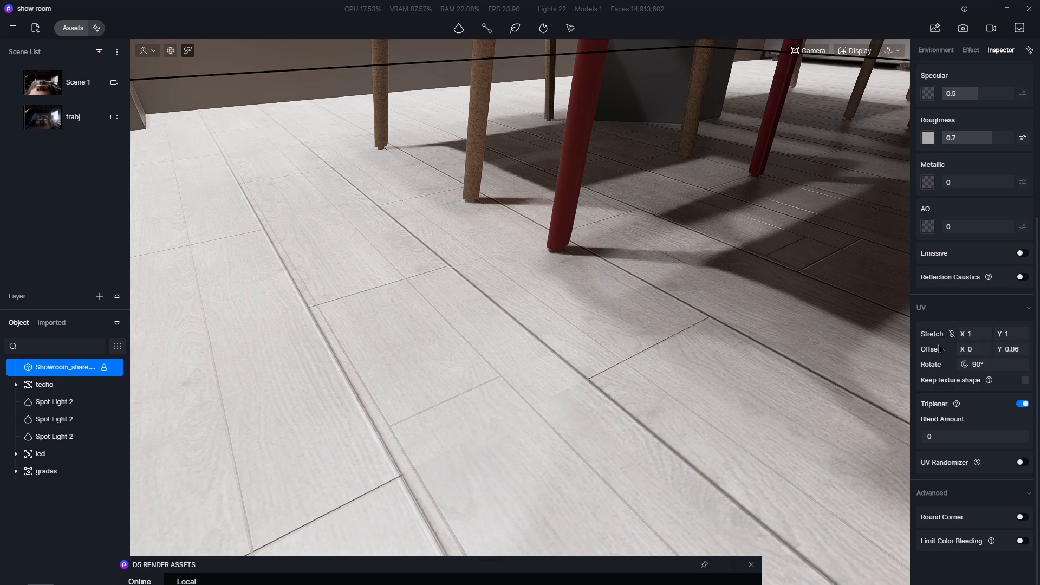
Try an X stretch of 0.91 on the floor texture and set it back to 1
drag(981, 335, 975, 336)
click(980, 335)
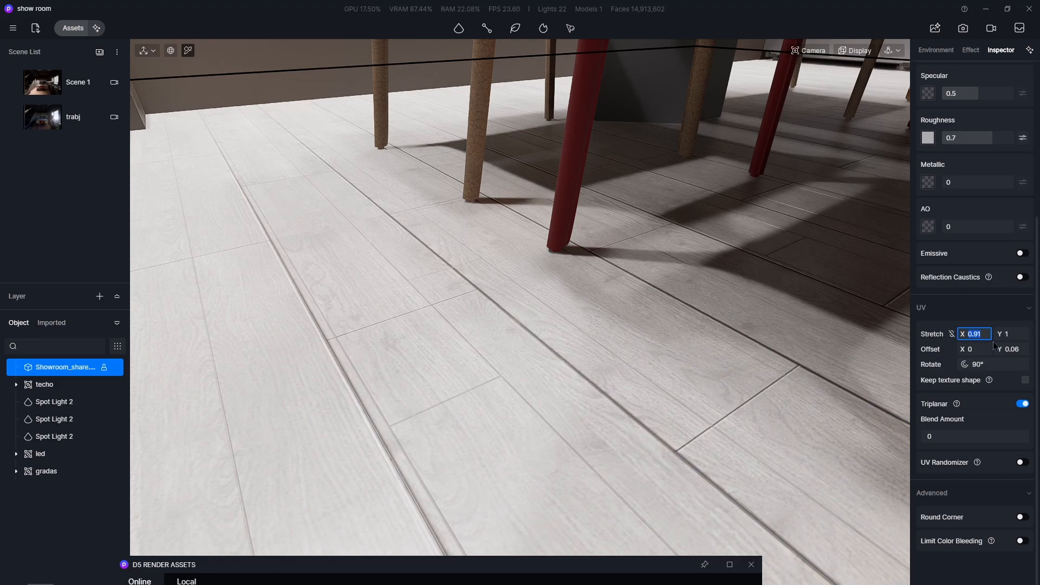
text(1)
key(Return)
Try a Y stretch of 1.5 with a Y offset of 0.08 on the floor texture
drag(1010, 338, 1032, 343)
click(1027, 334)
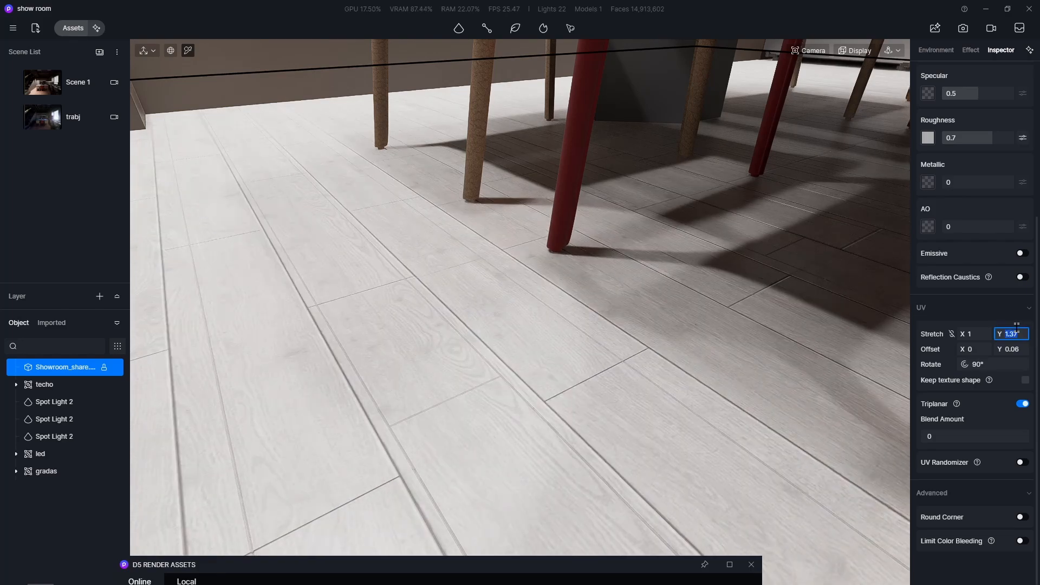
text(1.5)
key(Return)
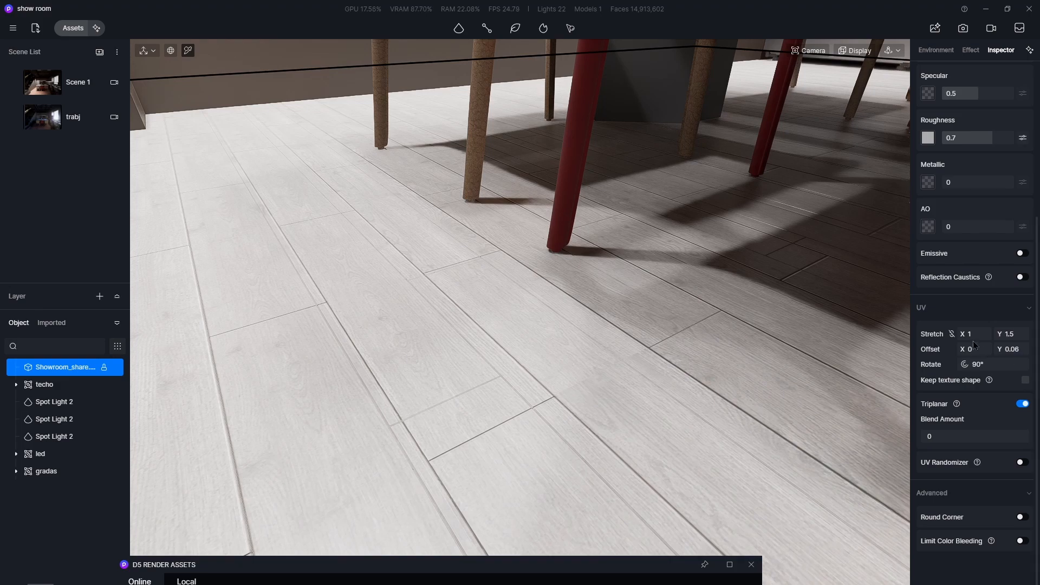
click(1012, 348)
text(0)
key(Return)
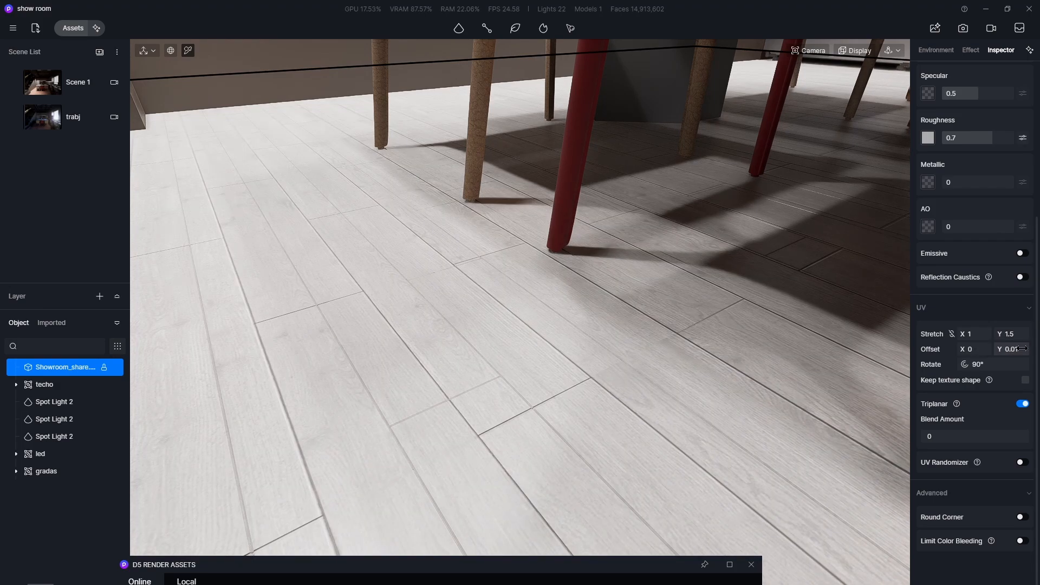
drag(1022, 348, 1024, 349)
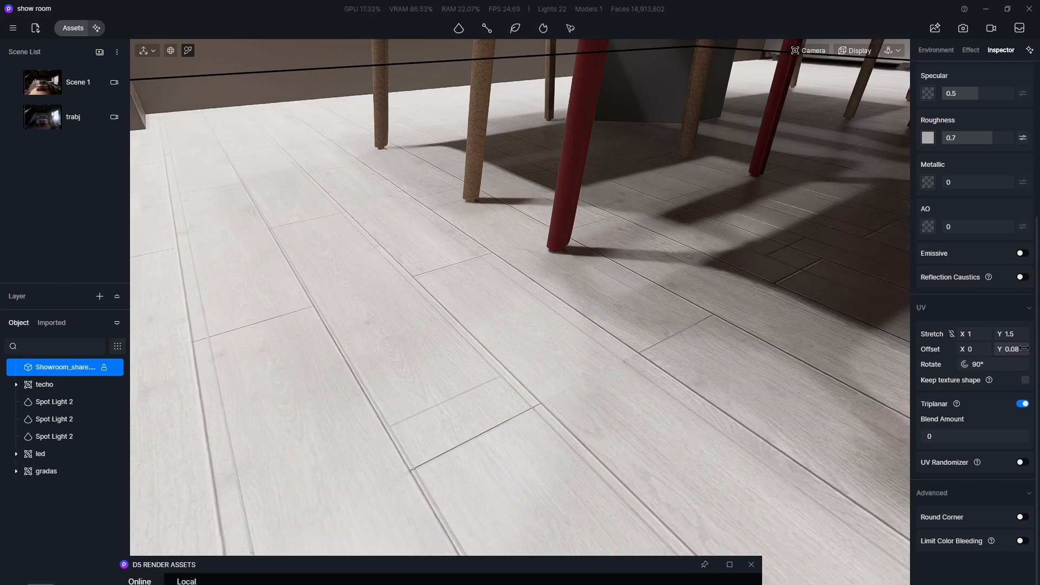
Try a Y stretch of 2 on the floor texture, readjusting its Y offset to 0.08
click(1010, 333)
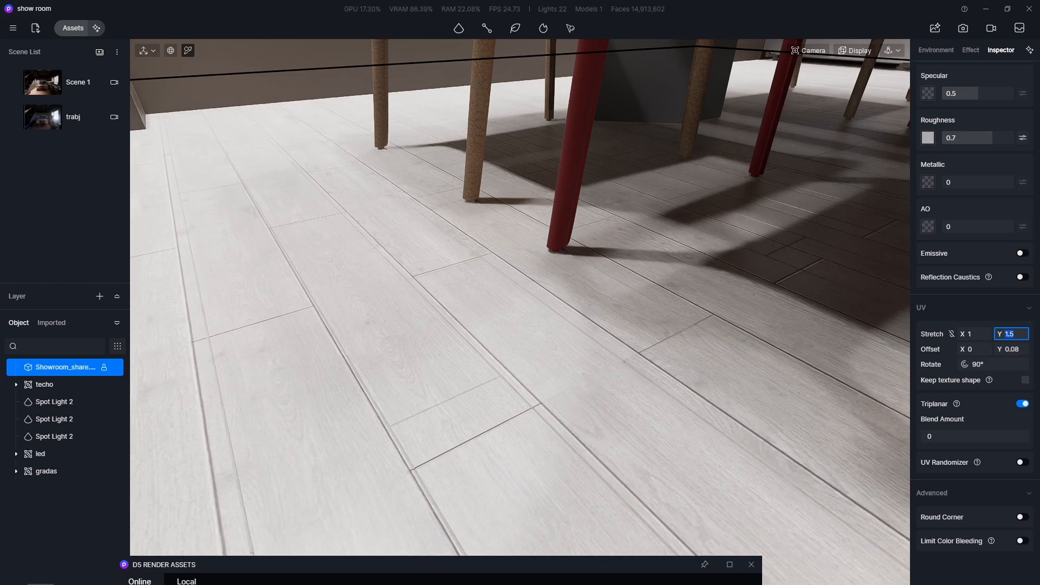
text(2)
key(Return)
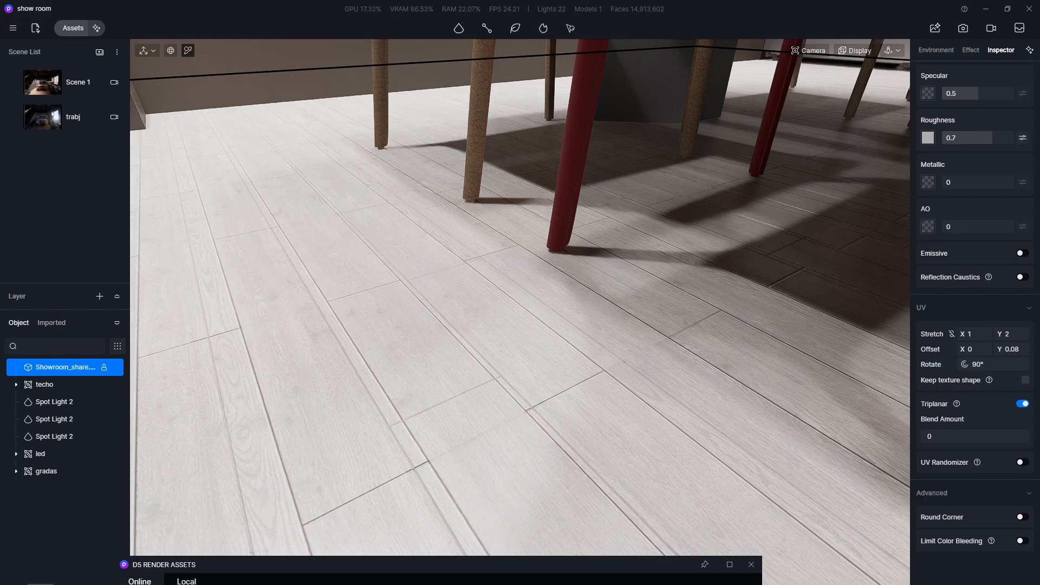
click(1021, 350)
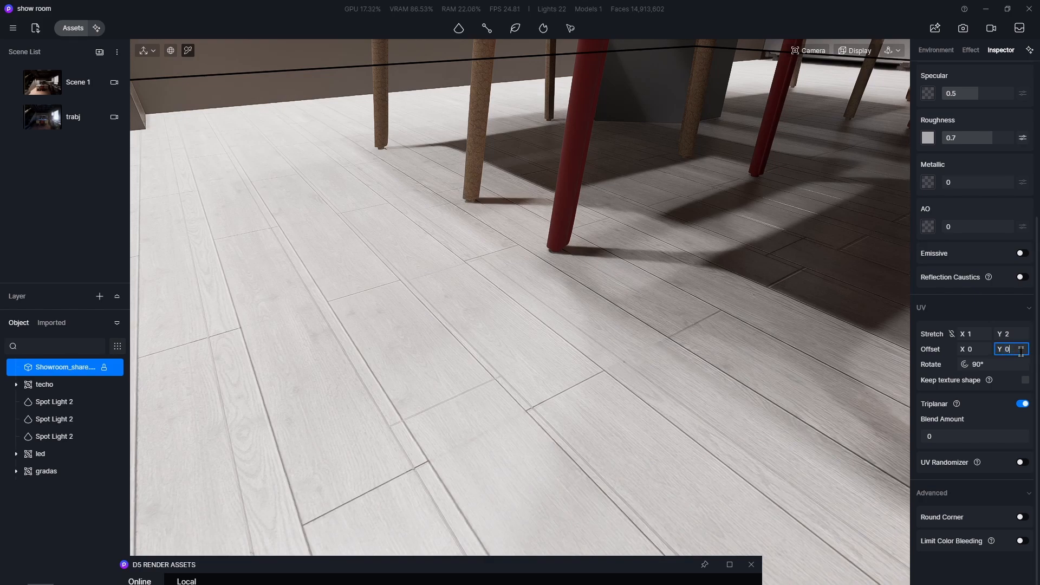
key(Return)
drag(1019, 351, 1023, 349)
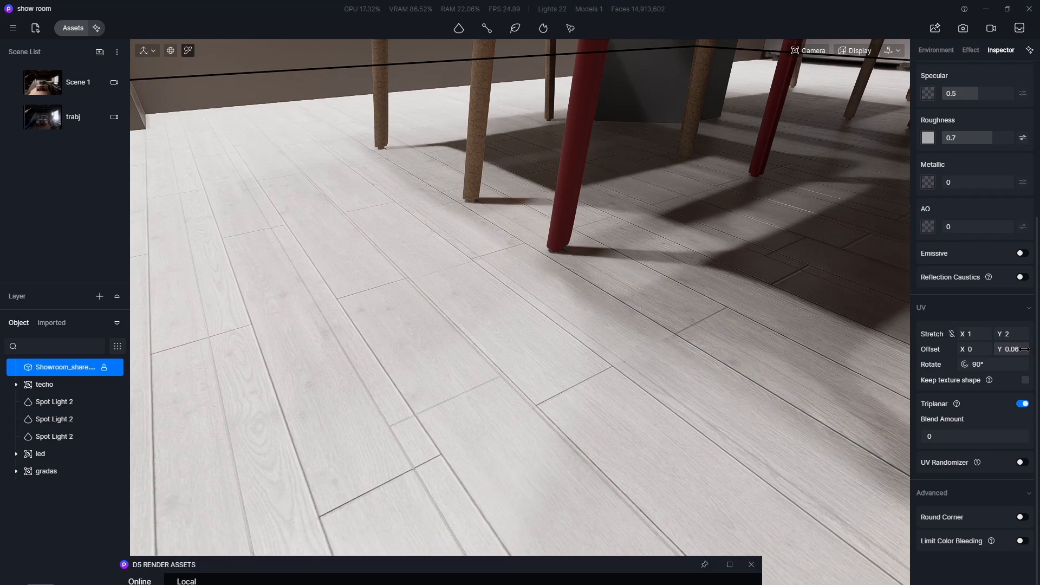
drag(1024, 350, 1025, 347)
Set the floor texture's Y stretch to 1.8 and its offset to X 0.18 and Y 0.32
click(1013, 334)
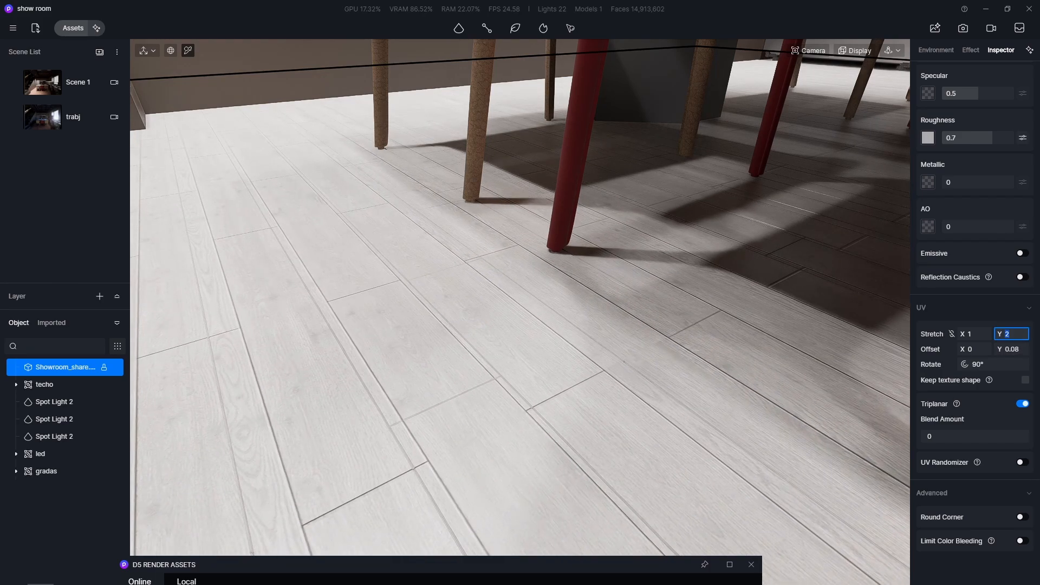
key(Return)
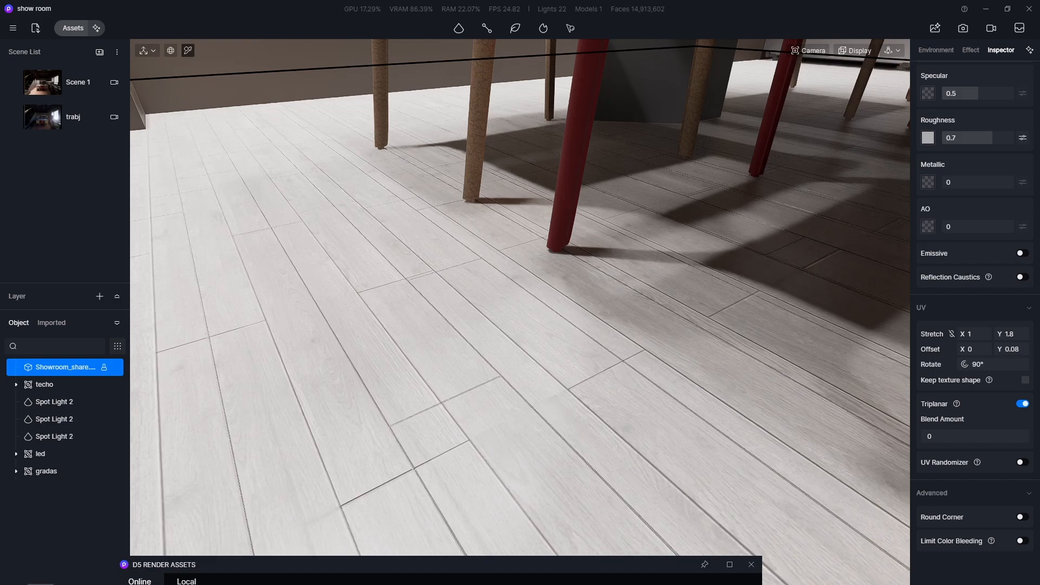
drag(1018, 353, 1011, 352)
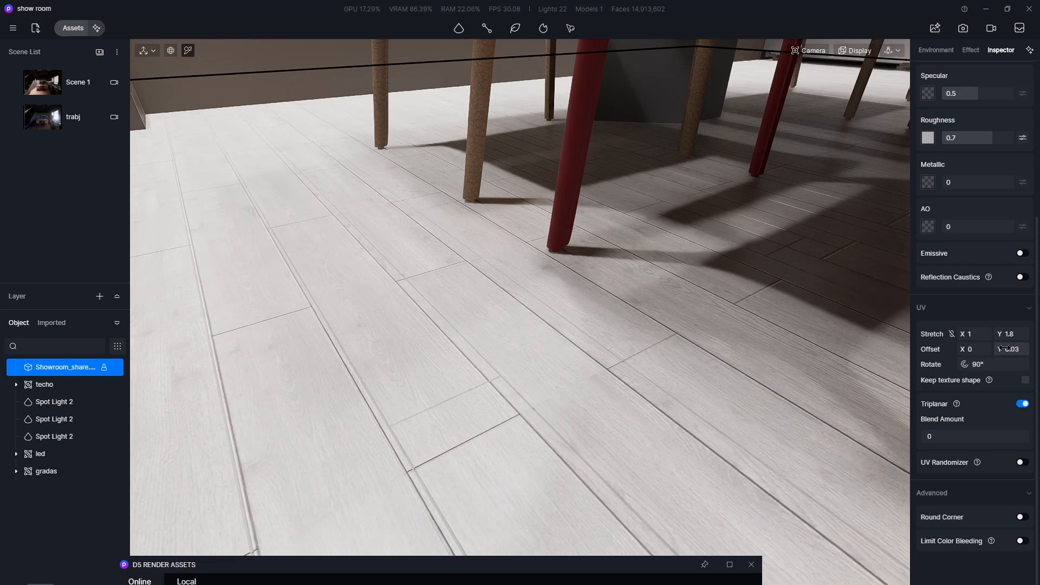
drag(1005, 349, 1018, 347)
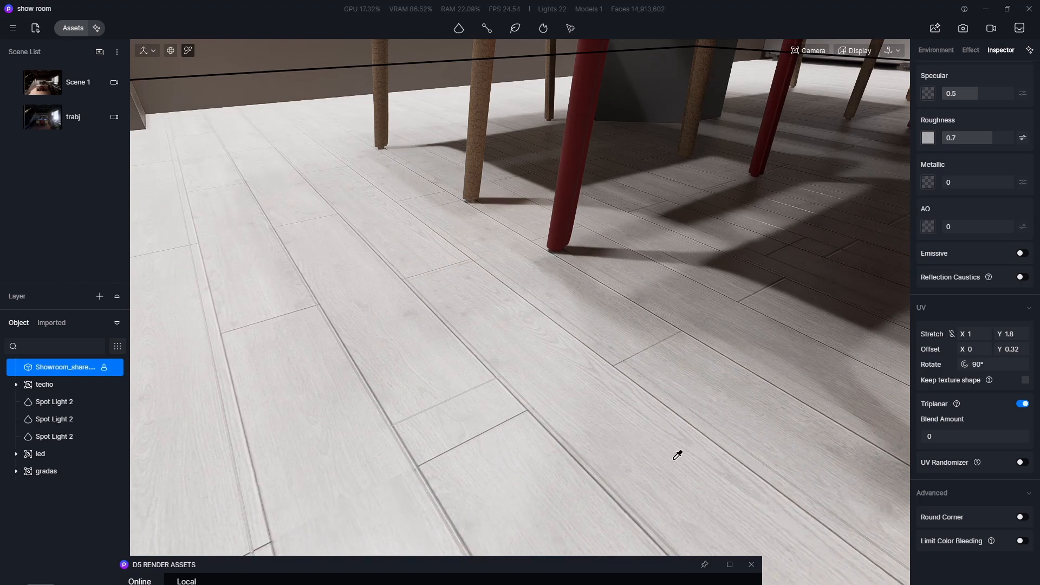
drag(970, 349, 979, 349)
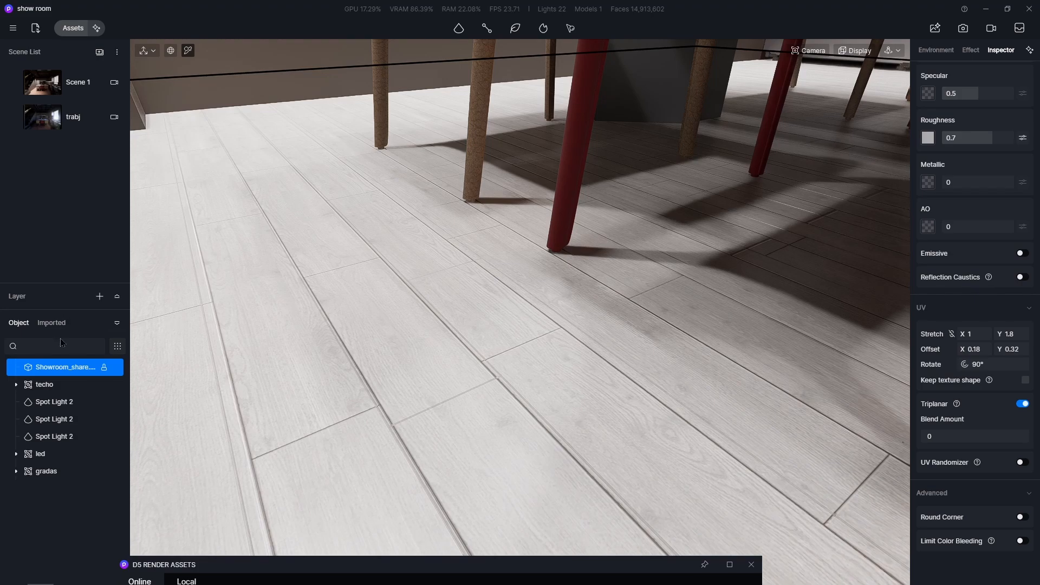
Return to the Scene 1 view and lower the floor material's roughness to 0.19
click(71, 82)
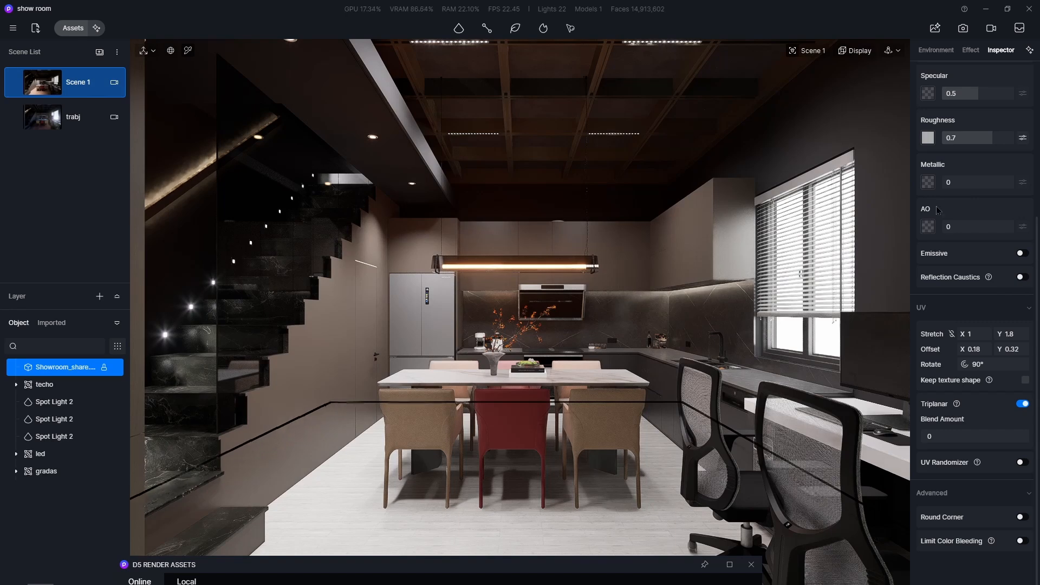
scroll(984, 175, up, 1)
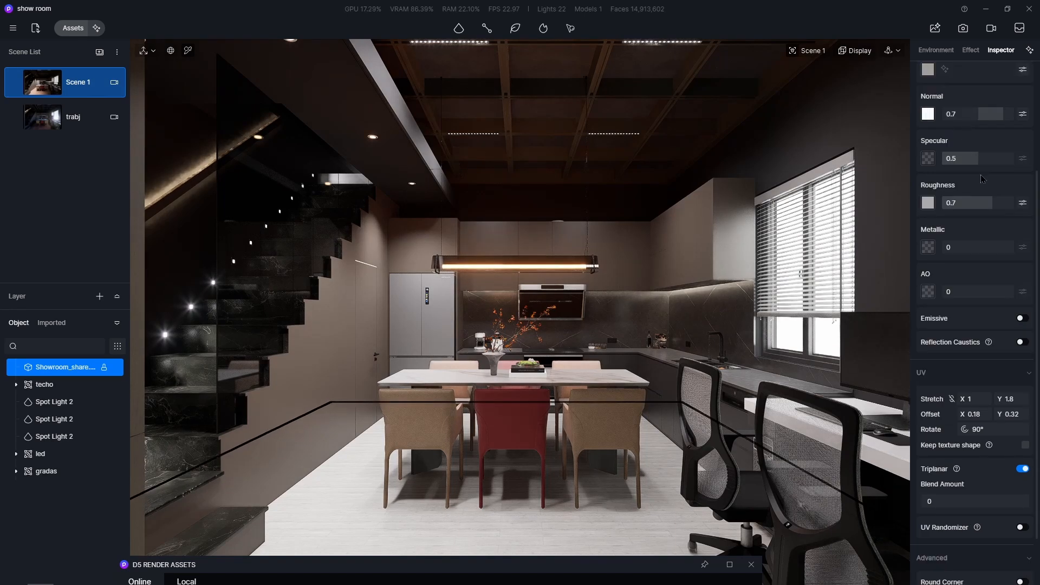
drag(988, 205, 968, 212)
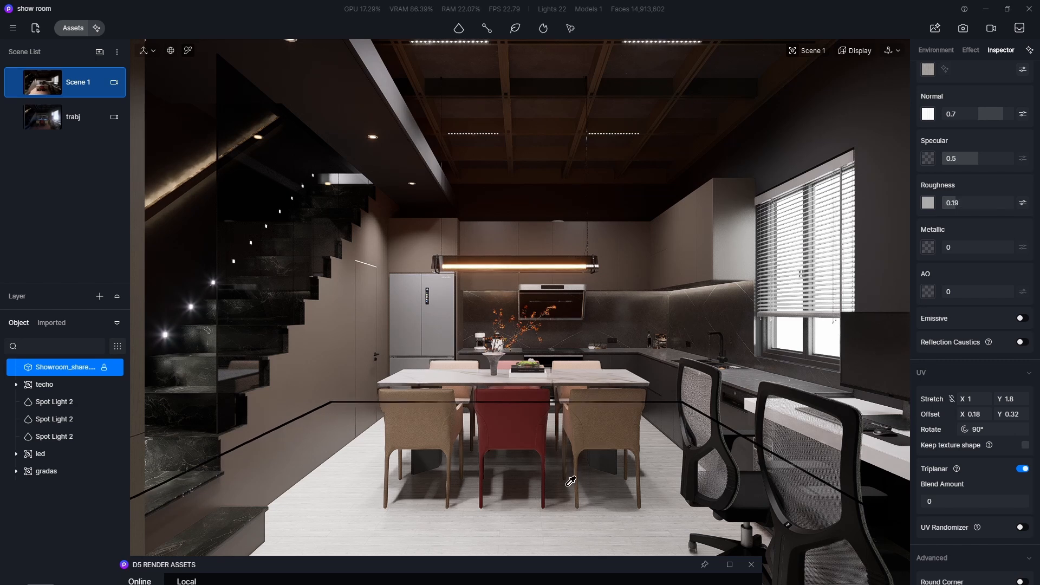
Darken the floor material's base color to a neutral grey with an HSV value of 71 and deselect the floor
scroll(951, 208, up, 4)
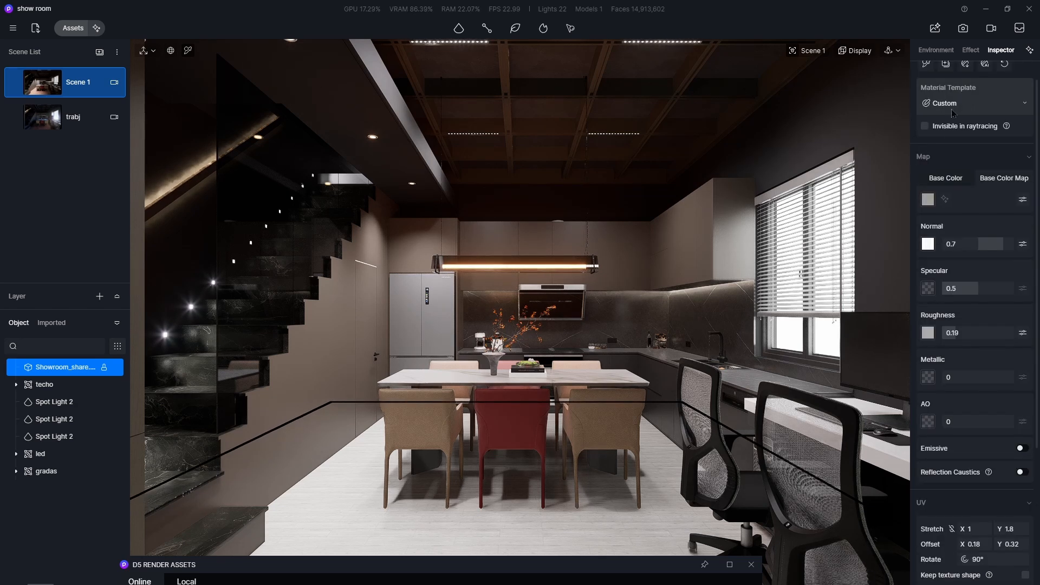
click(927, 200)
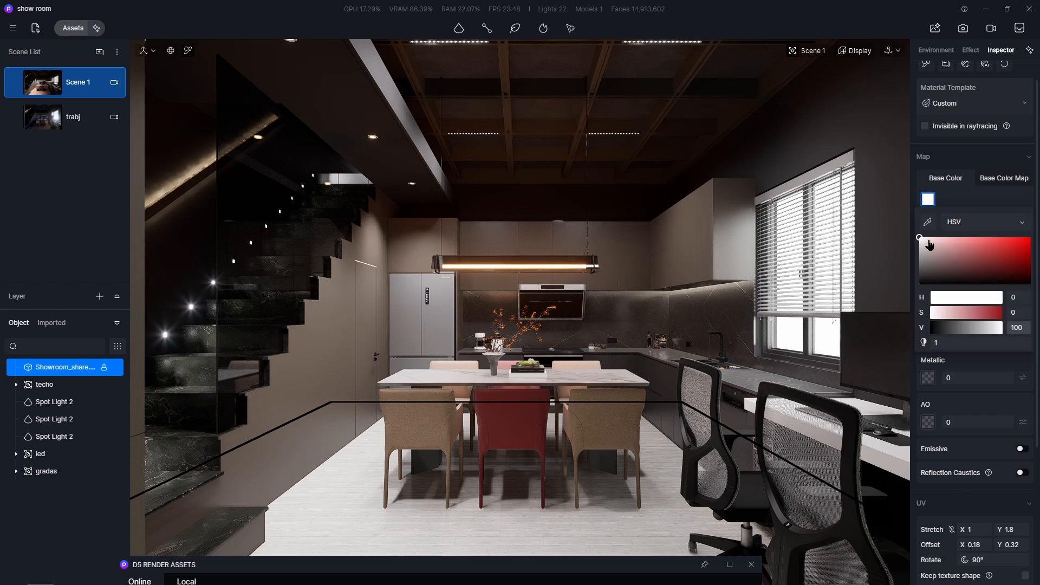
drag(922, 244, 917, 258)
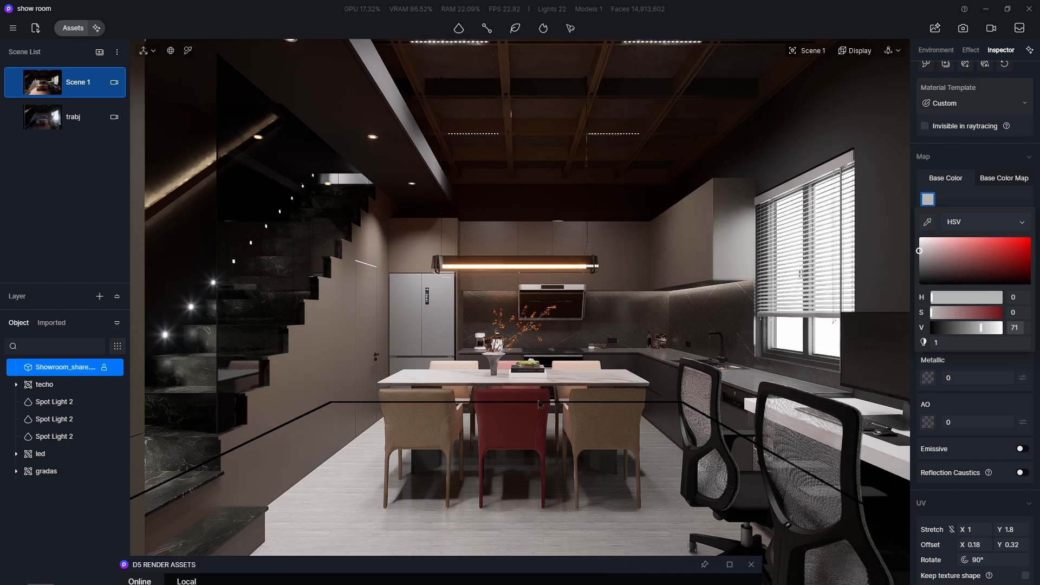
key(Escape)
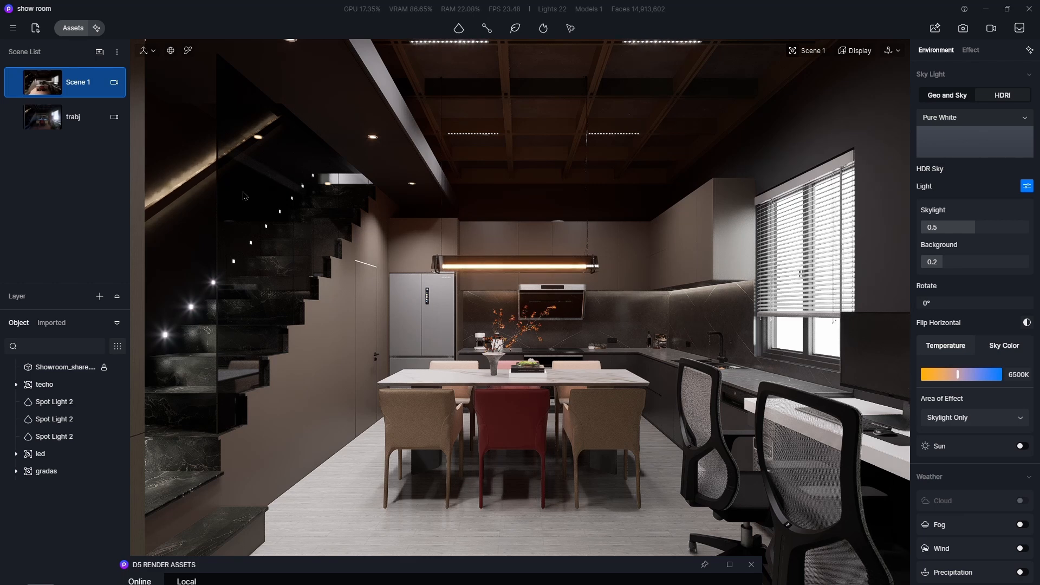
Add a rect light above the kitchen window and rotate it upright to X 180°, Y 270°, Z 180°, facing into the room
mouse_move(458, 30)
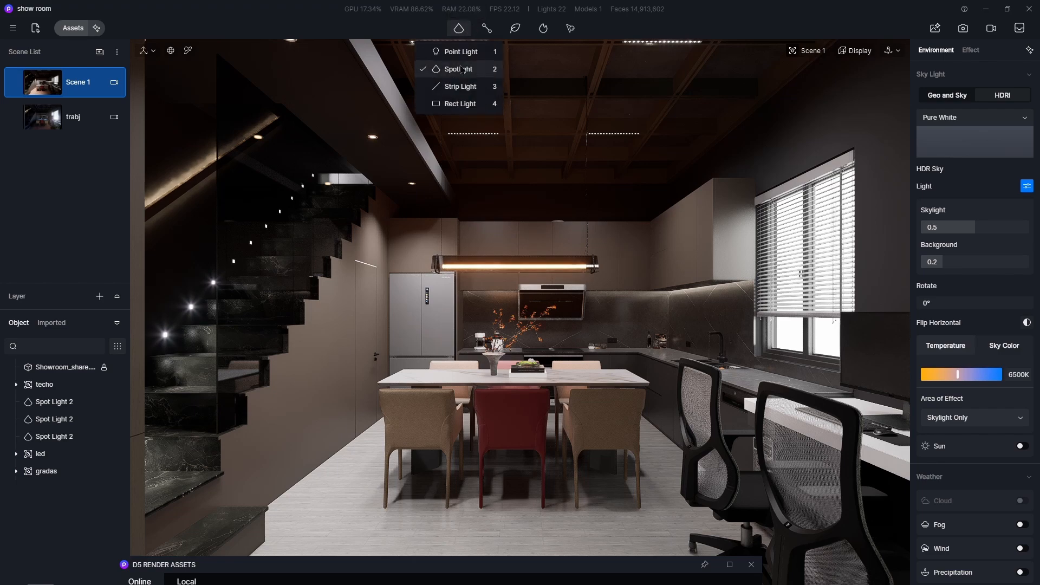
click(459, 103)
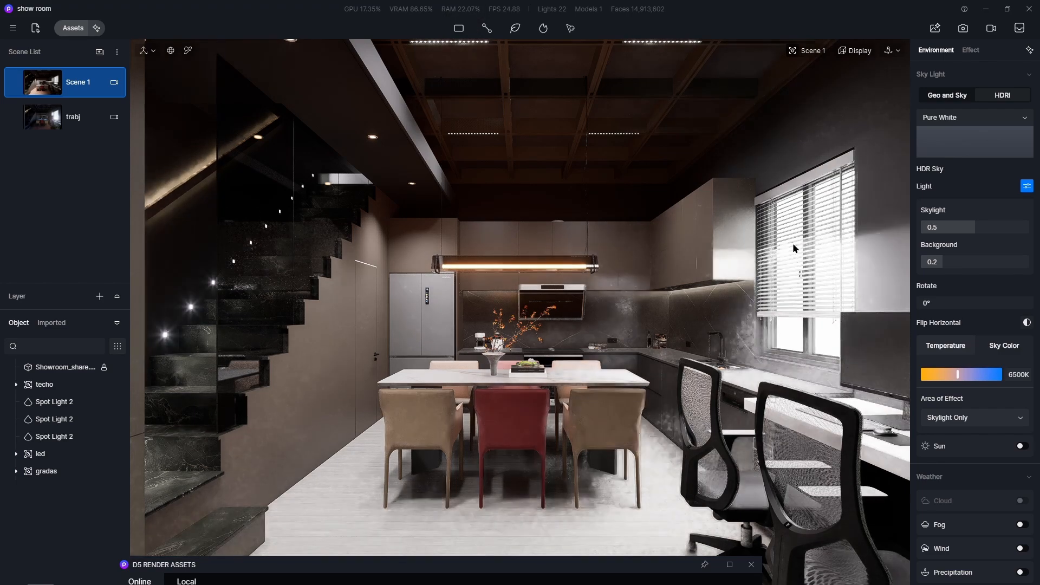
click(858, 147)
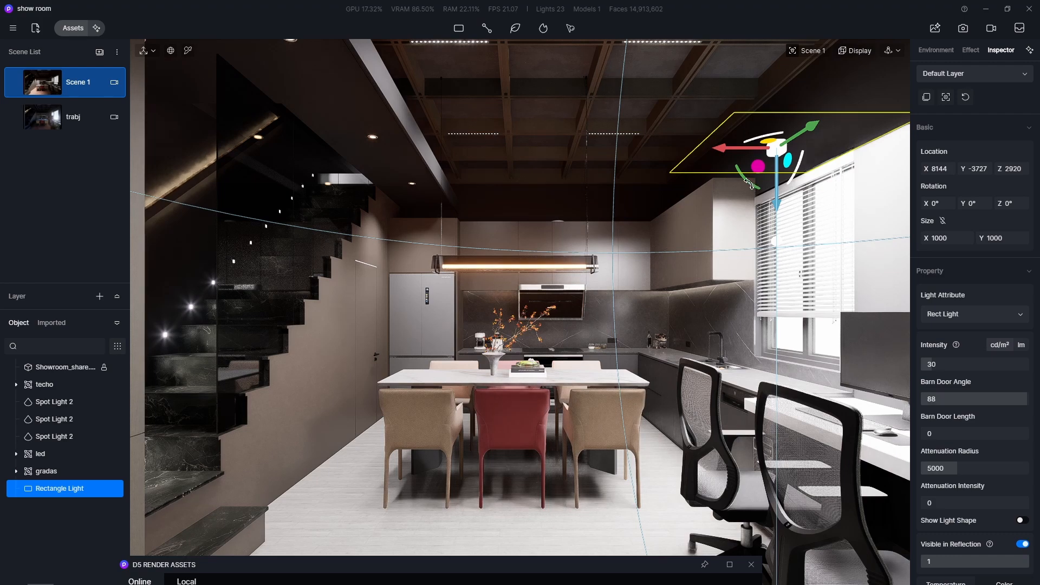
drag(749, 184, 788, 155)
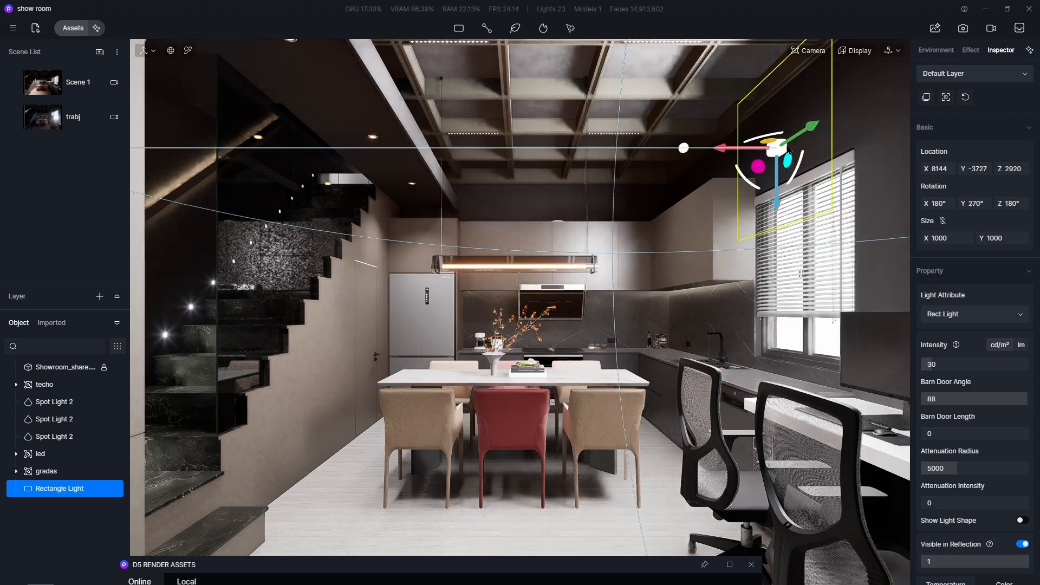
Lower the rectangle light in front of the window to about Z 2121 and resize it to 1195 by 867
drag(777, 204, 783, 328)
drag(813, 269, 819, 273)
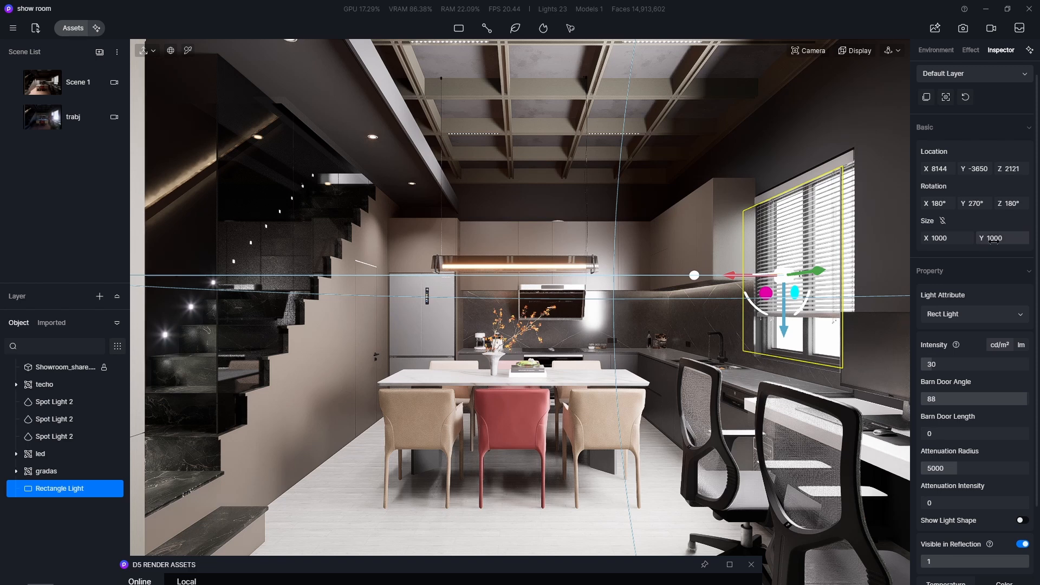
drag(993, 239, 810, 269)
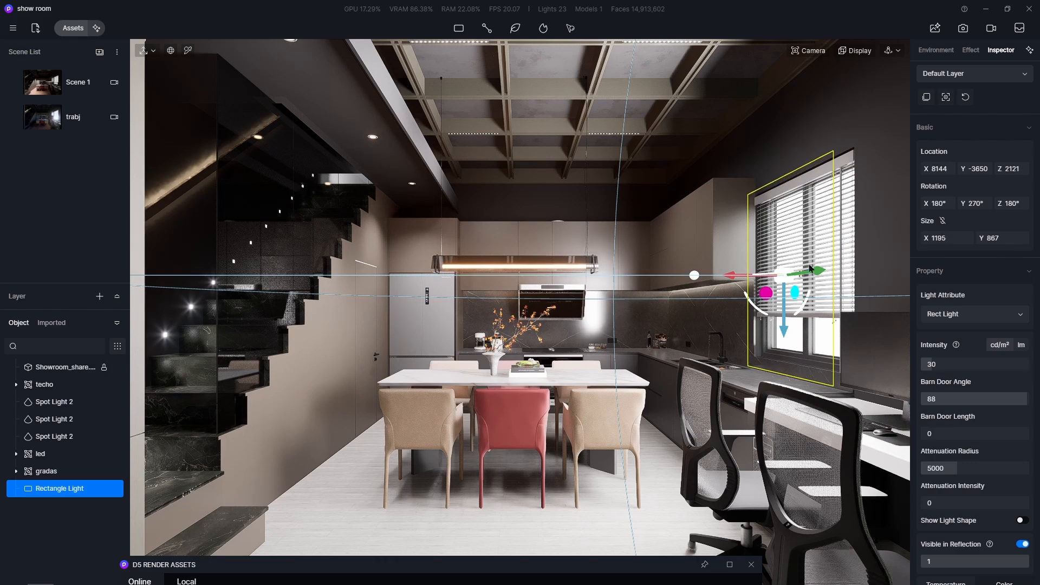
Move the rectangle light against the window blinds, to about X 8697, Y -4449 and Z 2184
right_drag(612, 312, 686, 342)
scroll(871, 337, up, 4)
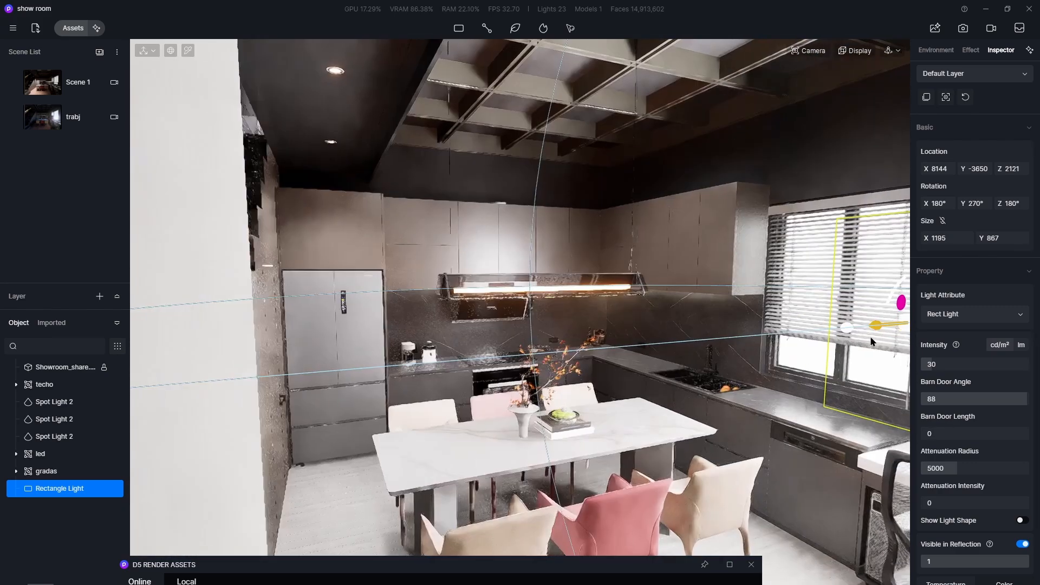
scroll(762, 339, up, 5)
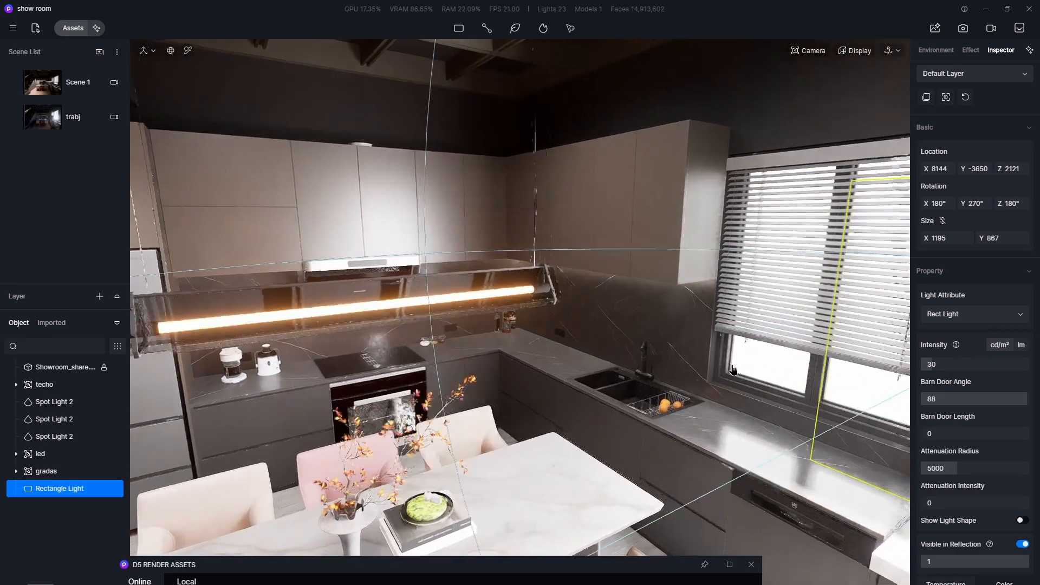
right_drag(733, 370, 790, 360)
drag(786, 356, 644, 347)
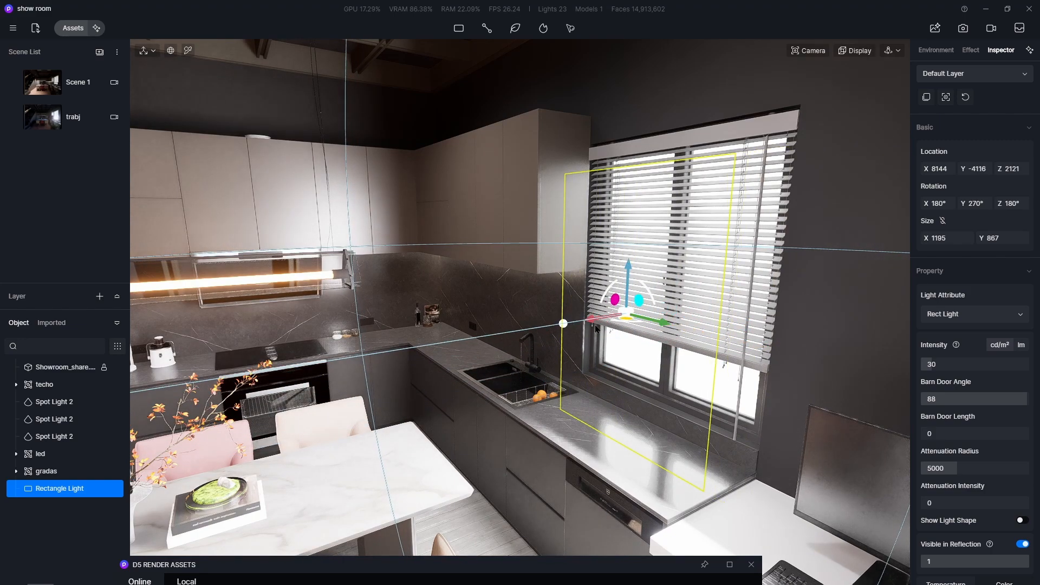
drag(591, 325, 680, 323)
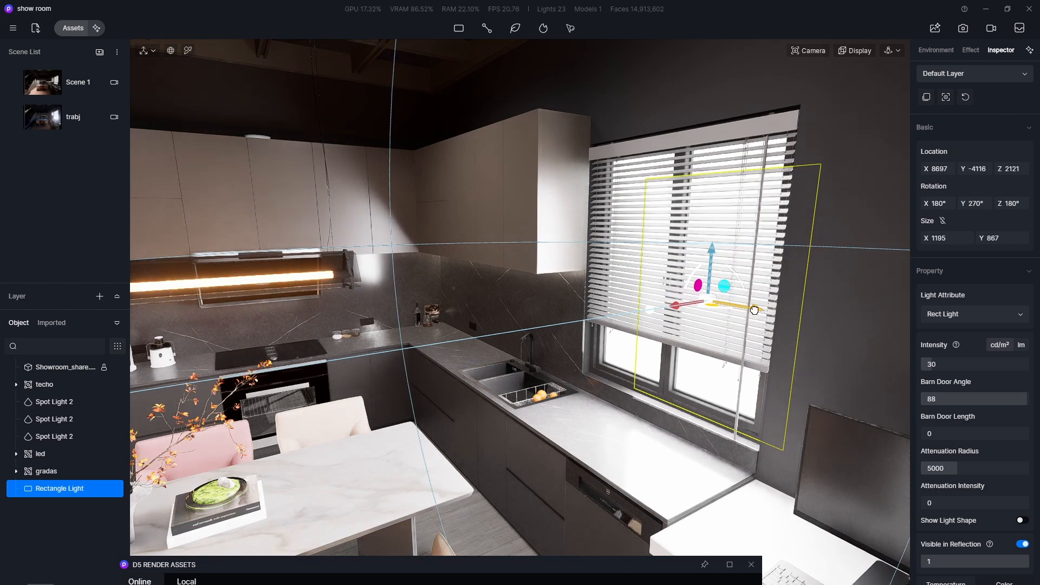
drag(752, 310, 671, 287)
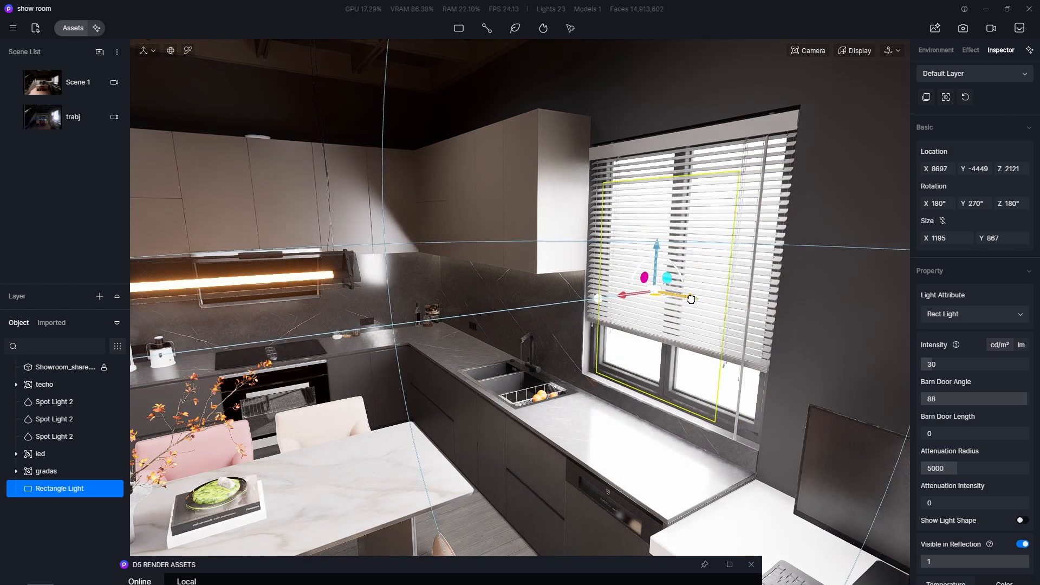
drag(658, 239, 658, 226)
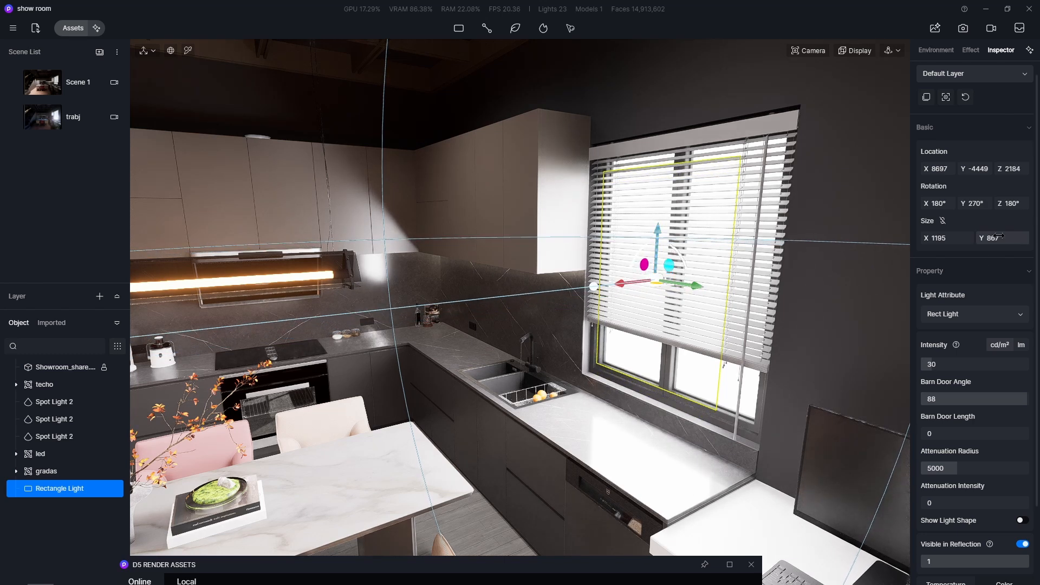
Enlarge the rectangle light to 1448 by 1273 to cover the window and shift it to about Y -4419
mouse_move(1000, 237)
mouse_down()
mouse_move(1032, 238)
mouse_move(1007, 238)
mouse_up()
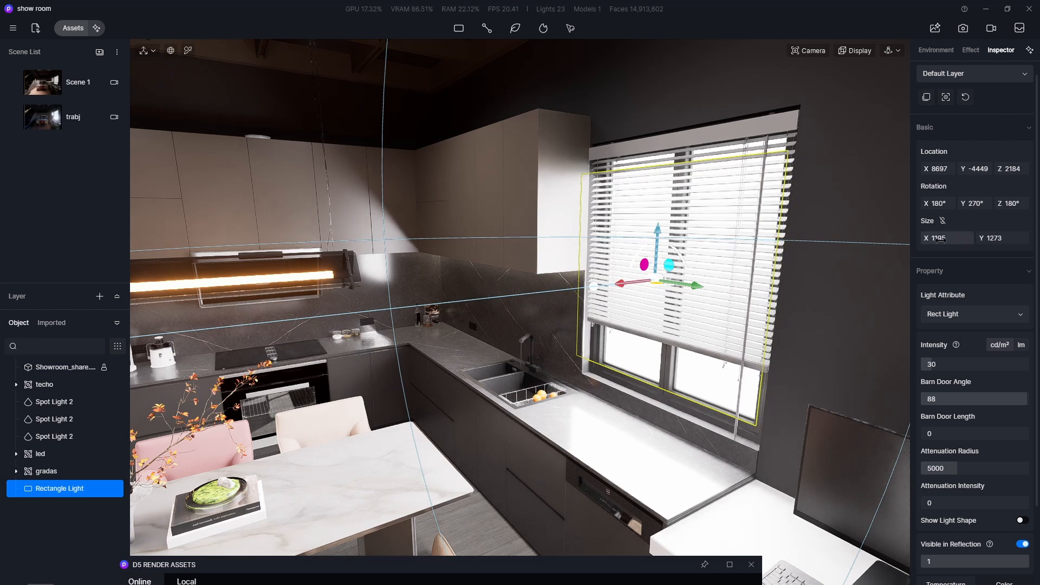
drag(945, 241, 975, 240)
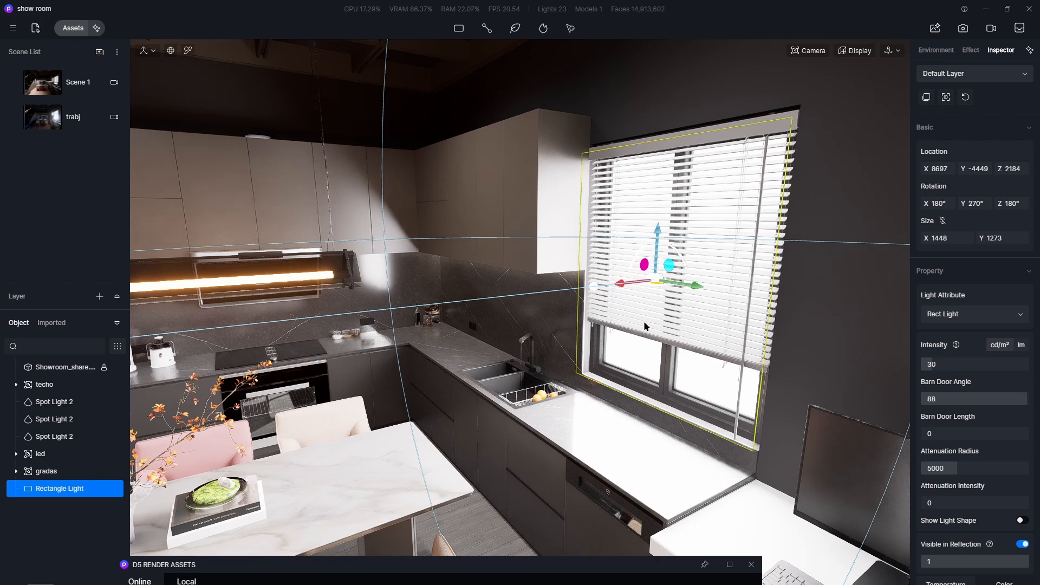
right_drag(645, 327, 701, 308)
drag(708, 285, 713, 285)
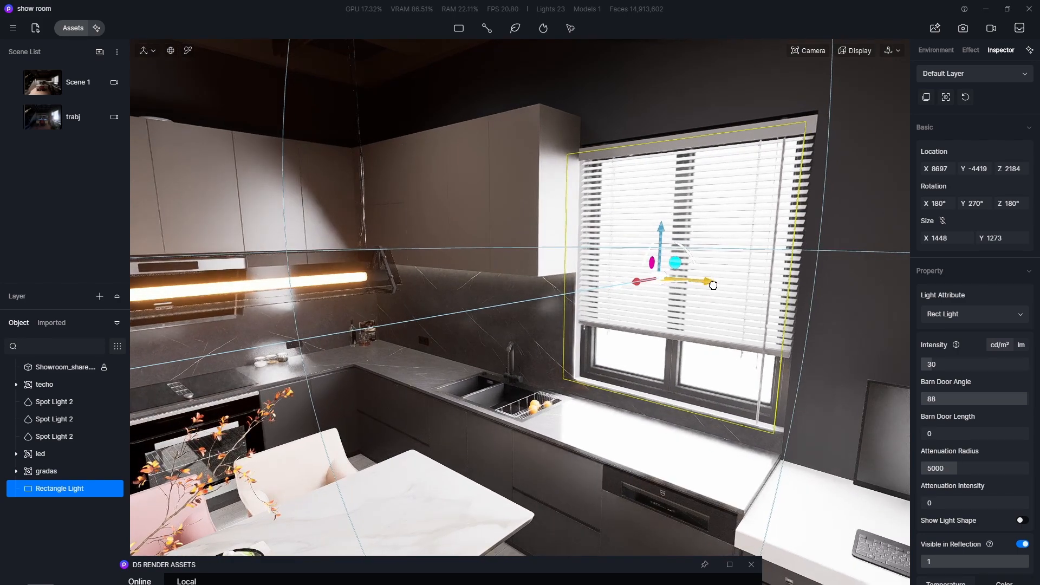
Move the rectangle light behind the window blinds, to about X 9041, Y -4413, and return to the Scene 1 view
drag(643, 281, 683, 279)
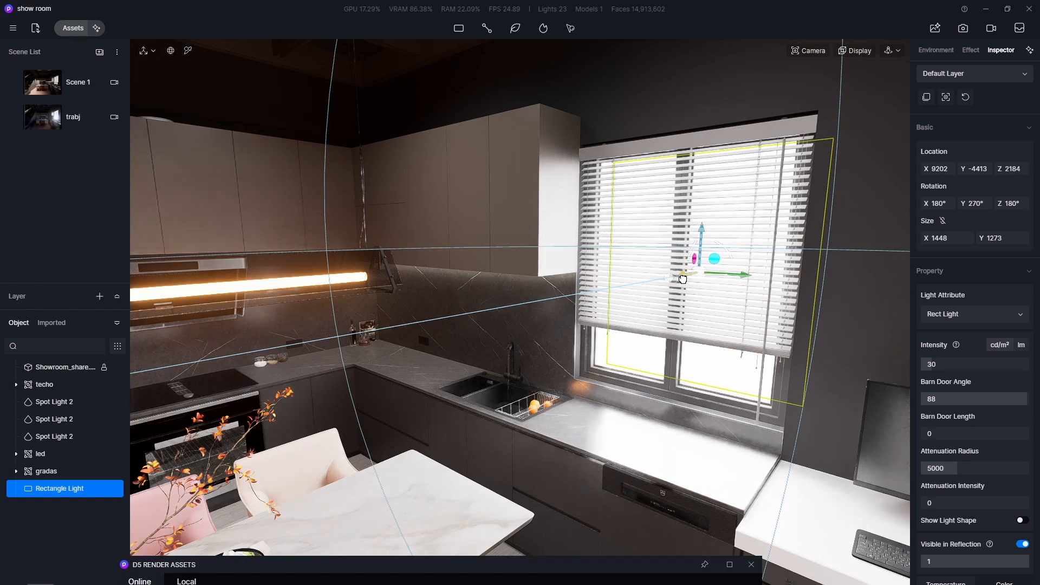
right_drag(661, 297, 198, 404)
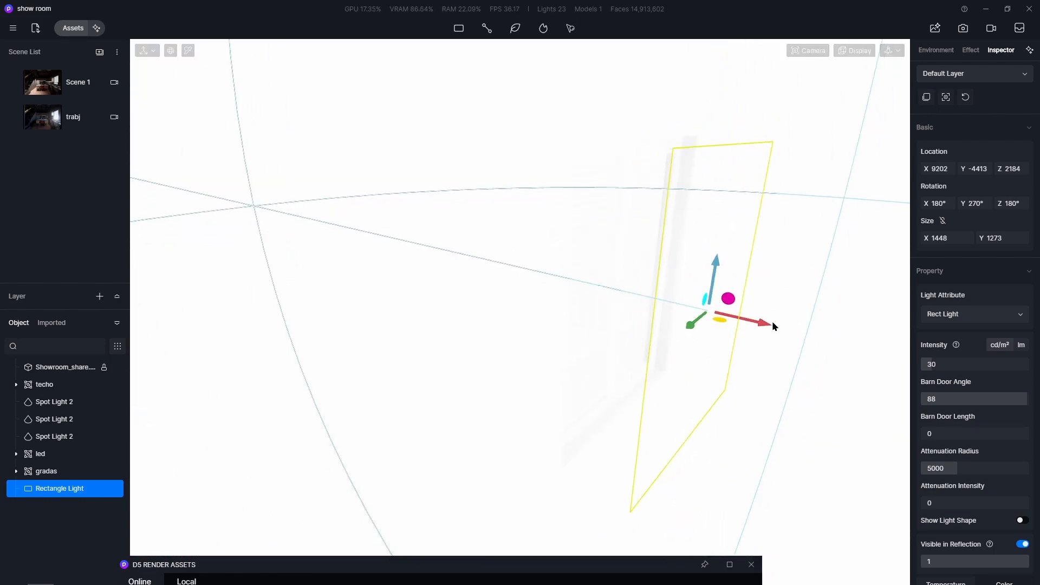
drag(773, 325, 724, 325)
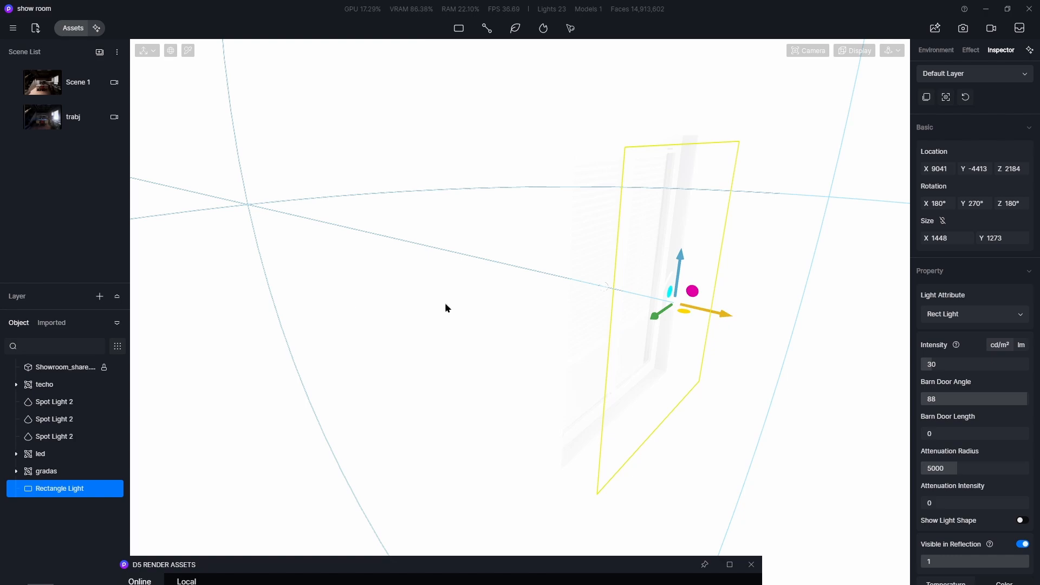
click(83, 92)
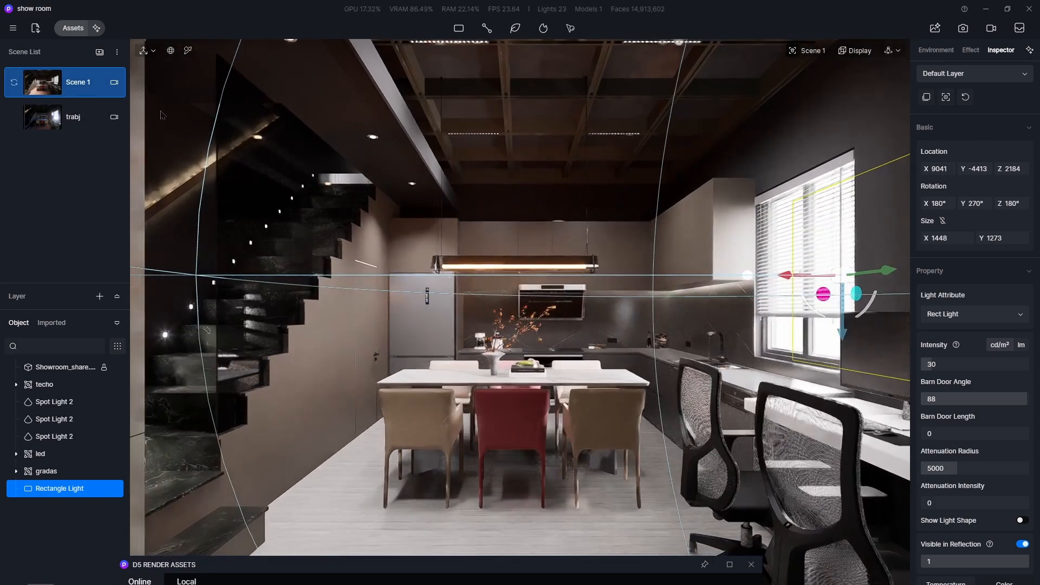
click(616, 437)
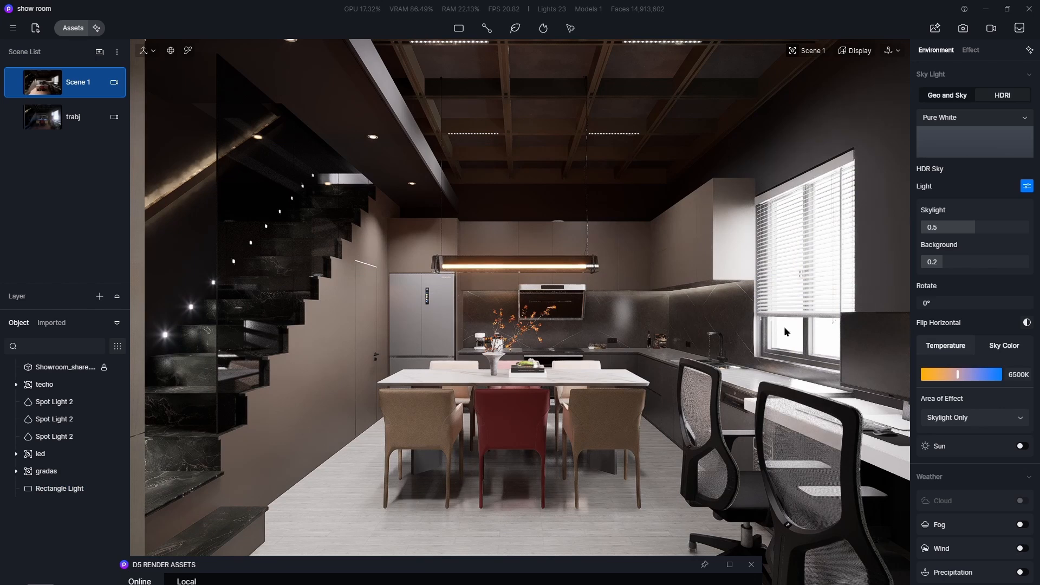
Compare the room with and without the window's rectangle light, leave that light hidden and close the assets window
click(50, 488)
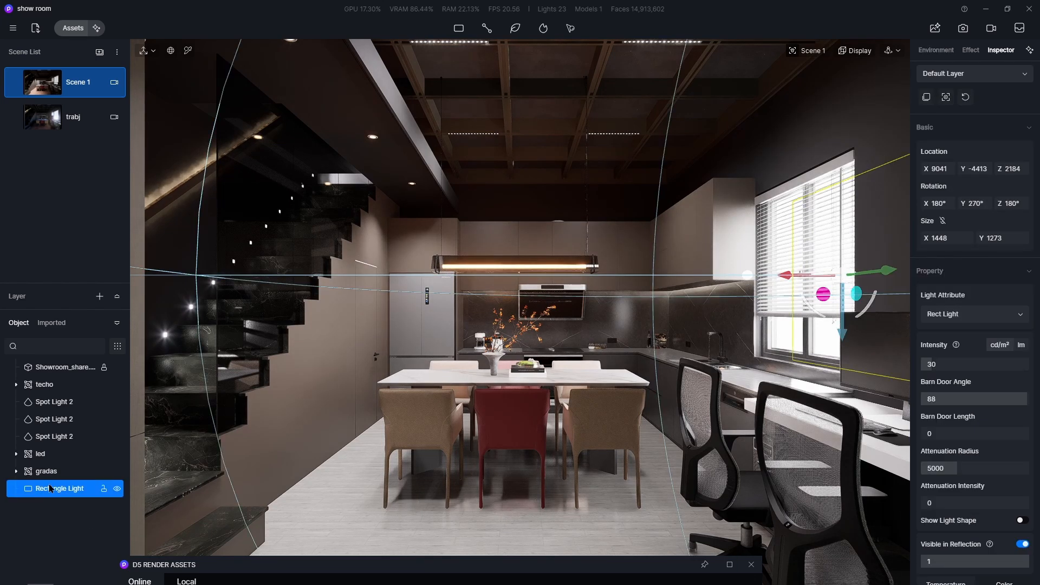
click(116, 490)
click(116, 491)
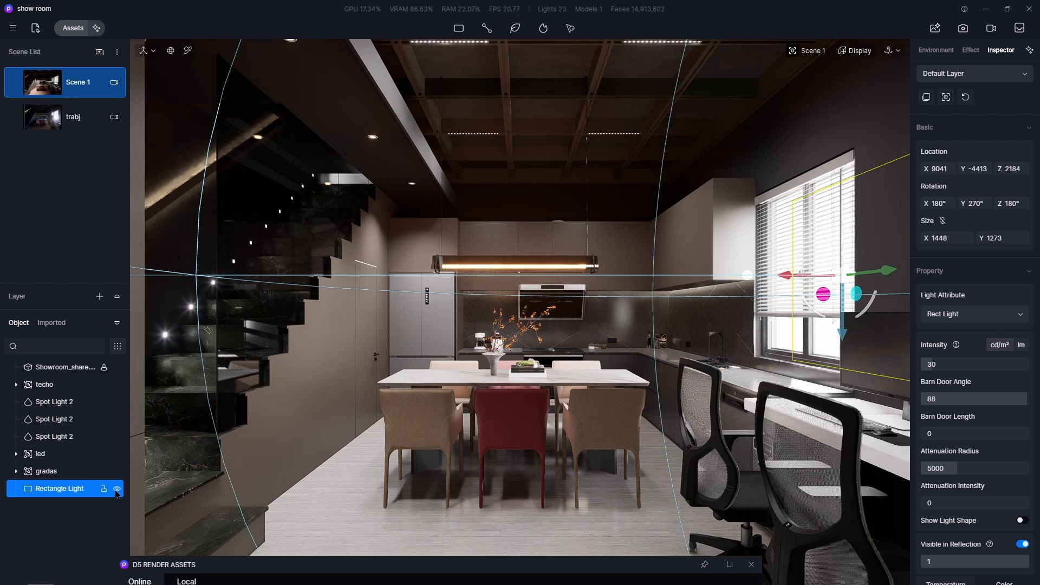
click(115, 491)
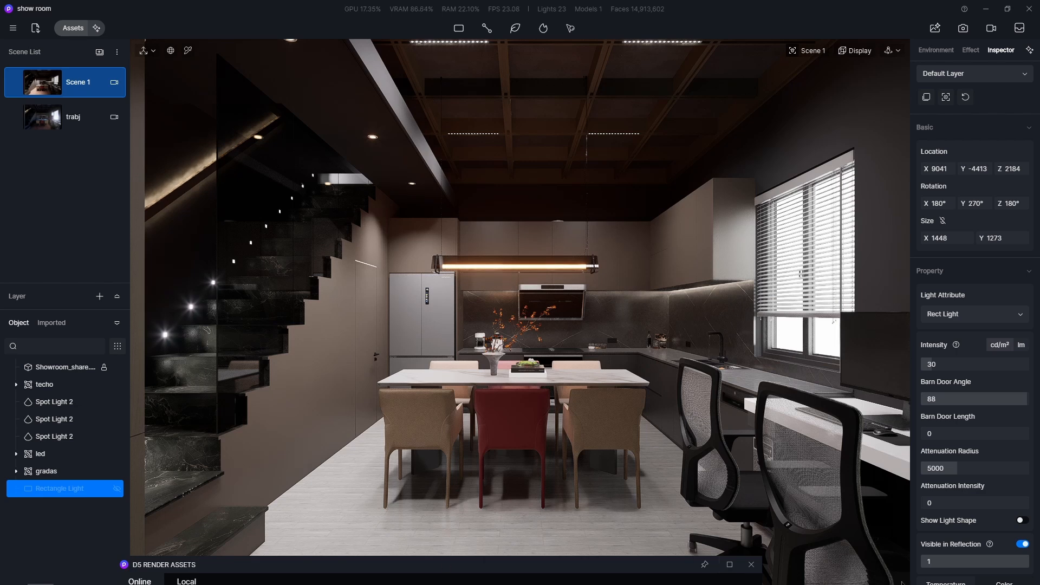
click(751, 564)
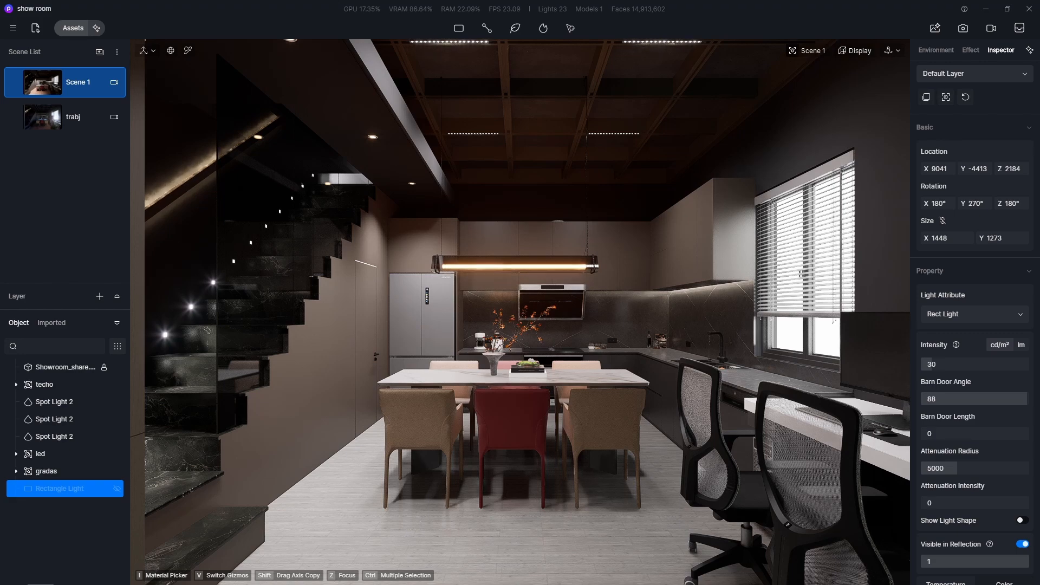
Update Scene 1 to store the kitchen with the rectangle light hidden
drag(1039, 391, 631, 0)
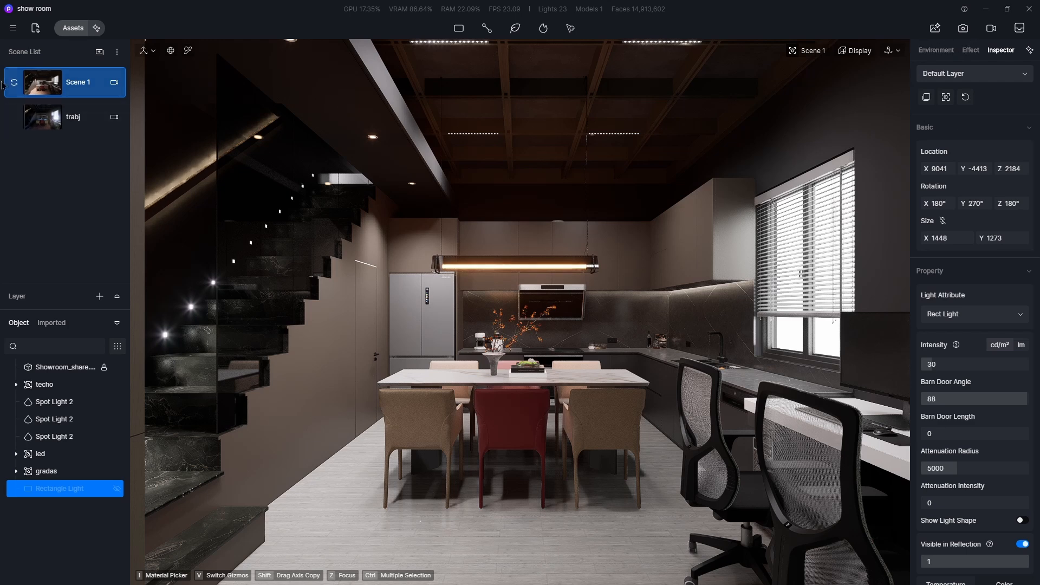
mouse_move(14, 85)
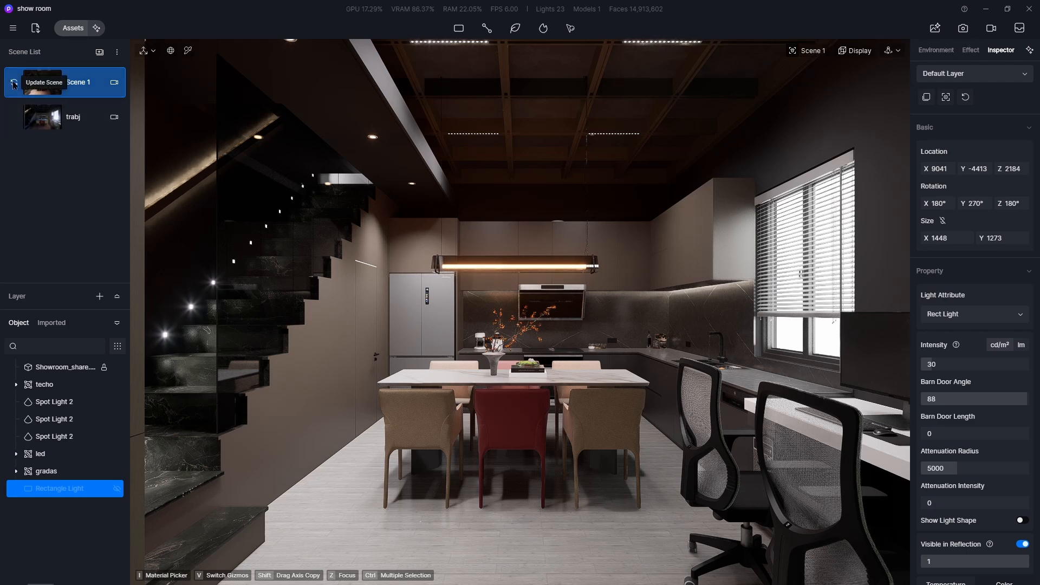
click(13, 85)
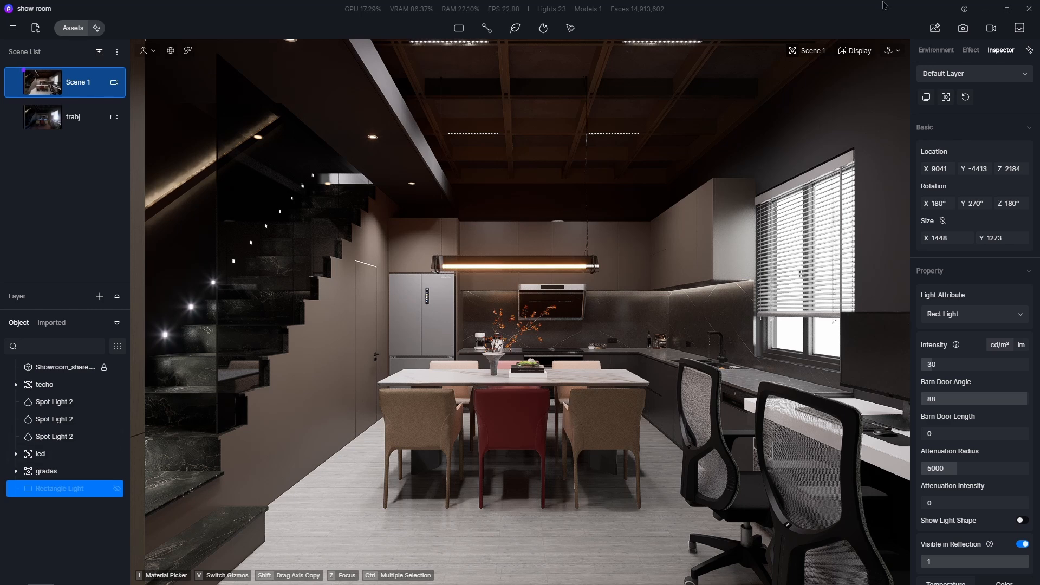
Apply the Day Night LUT to the scene and set its intensity to 0.15
click(970, 50)
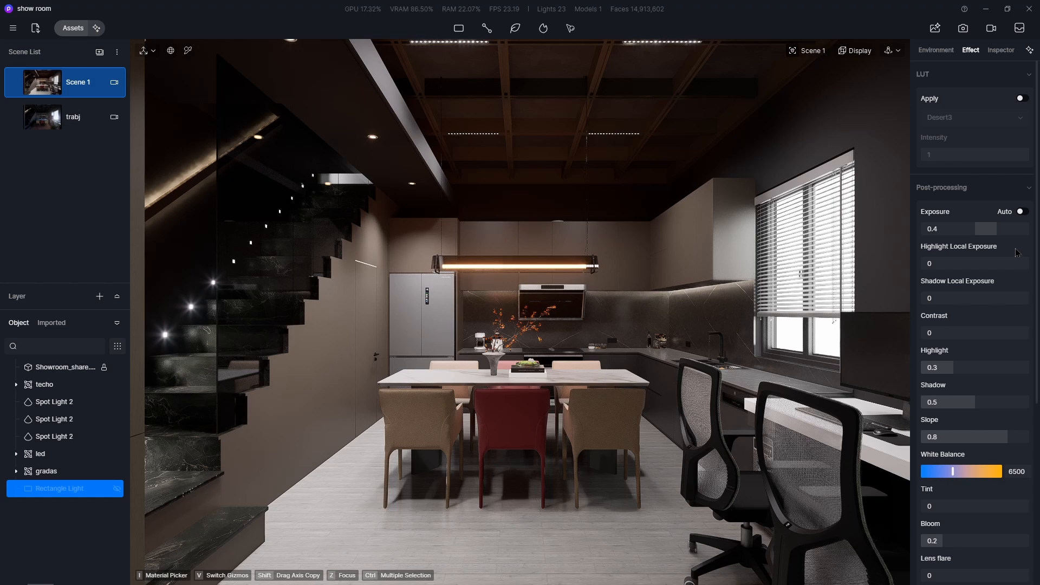
click(1022, 99)
click(991, 118)
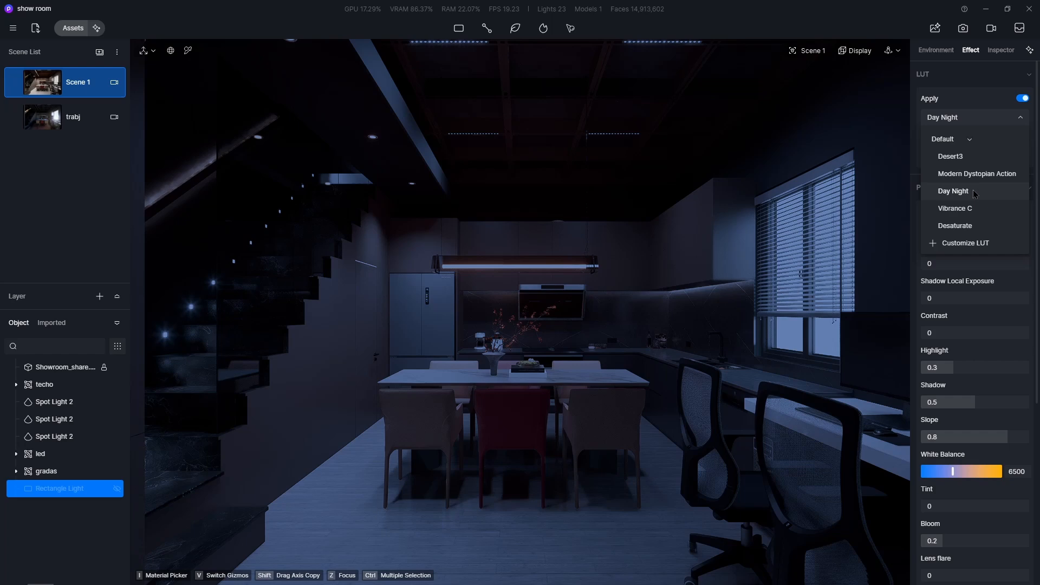
click(974, 192)
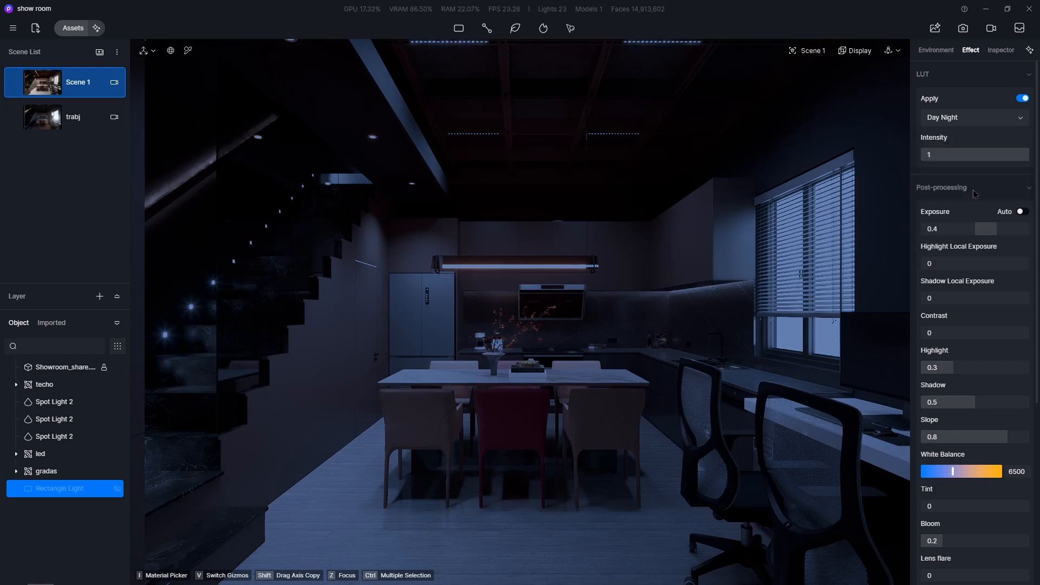
drag(993, 155, 938, 170)
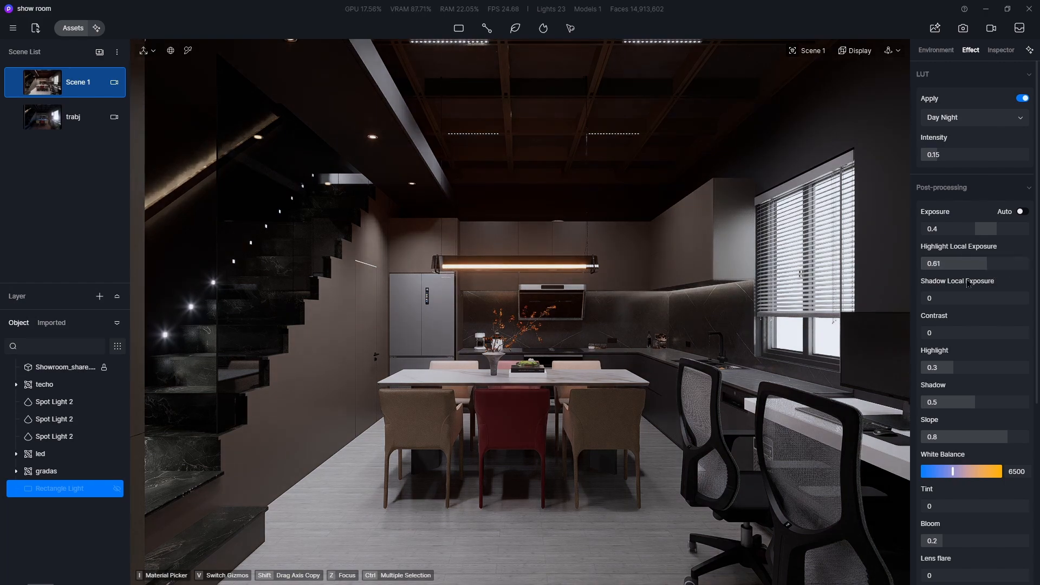
Set the post-processing Shadow Local Exposure to 0.1, Highlight to 0.35 and Shadow to 0.45, keeping Contrast at 0
drag(943, 297, 939, 300)
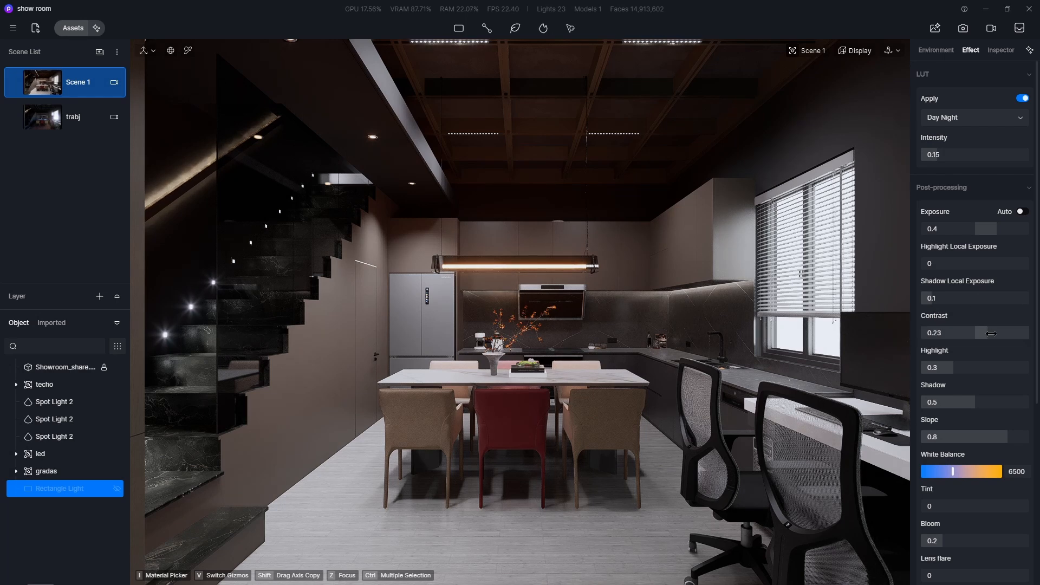
drag(991, 333, 984, 333)
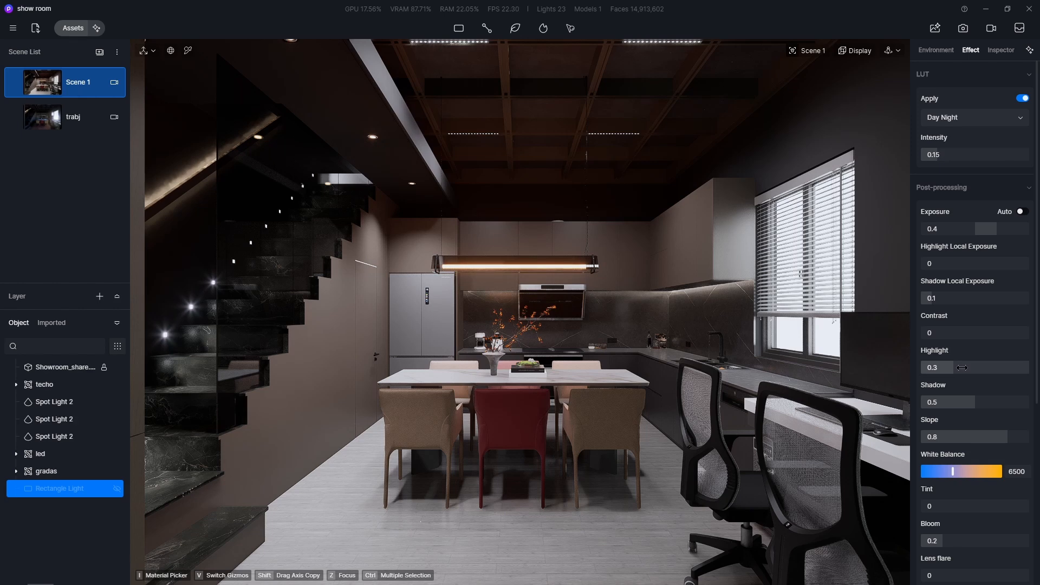
drag(992, 366, 970, 367)
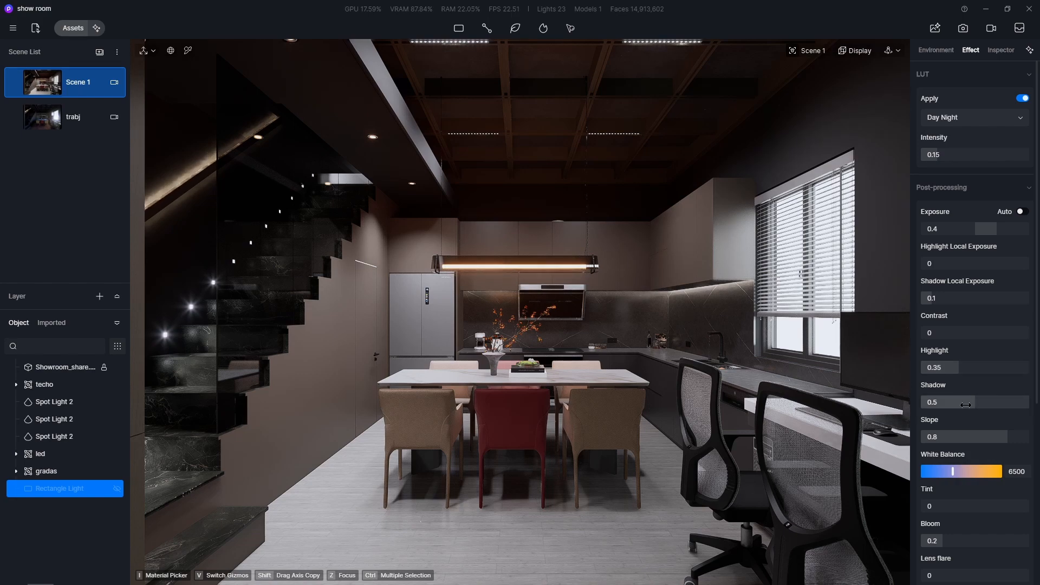
mouse_move(966, 405)
mouse_down()
mouse_move(1013, 403)
mouse_move(968, 408)
mouse_up()
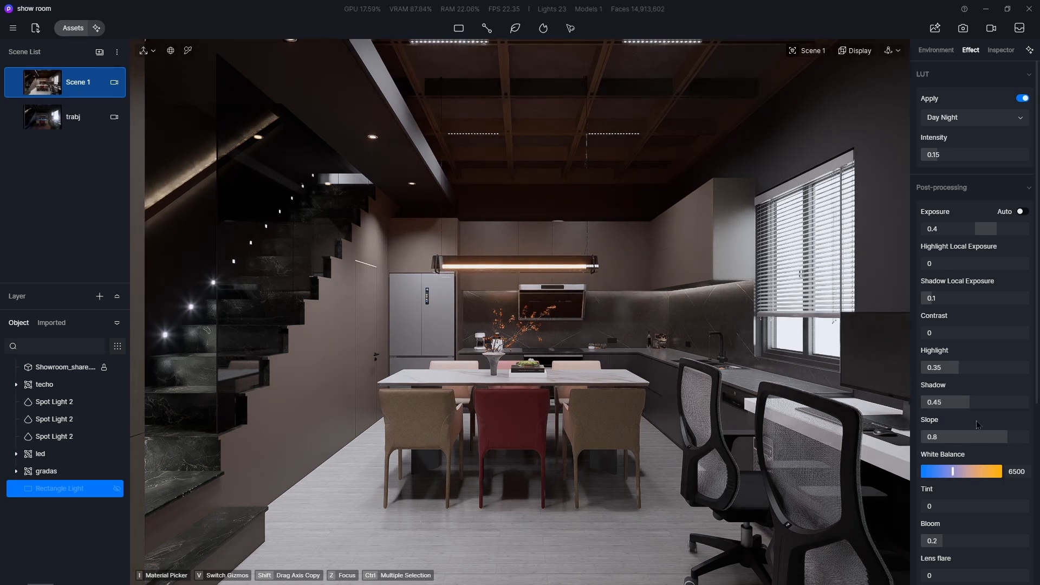
Set the post-processing Slope to 0.75 and Bloom to 0.3
scroll(948, 438, down, 1)
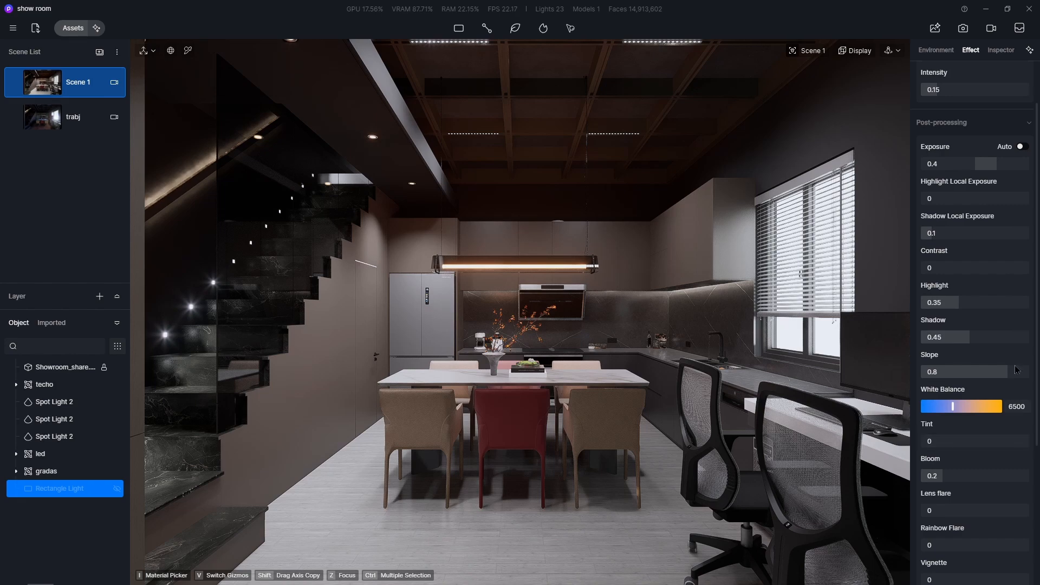
mouse_move(1002, 373)
mouse_down()
mouse_move(984, 384)
mouse_move(1010, 372)
mouse_up()
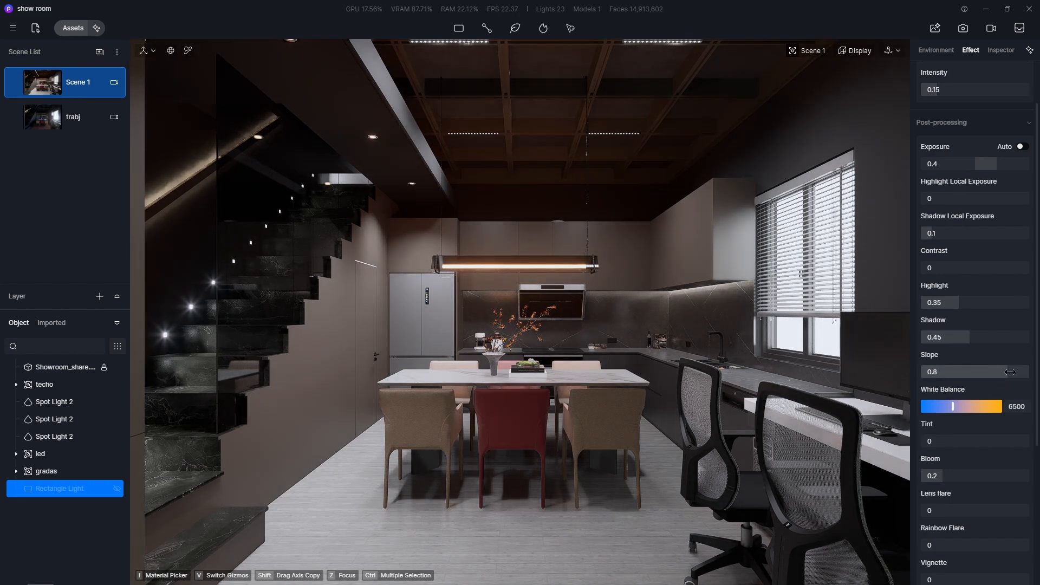
drag(1003, 375, 1005, 375)
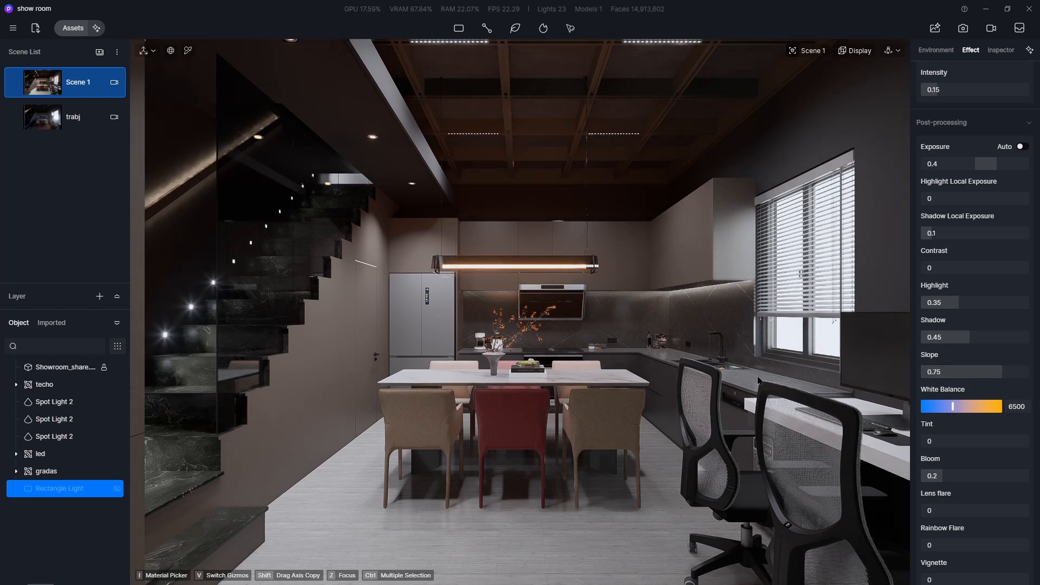
scroll(966, 463, down, 2)
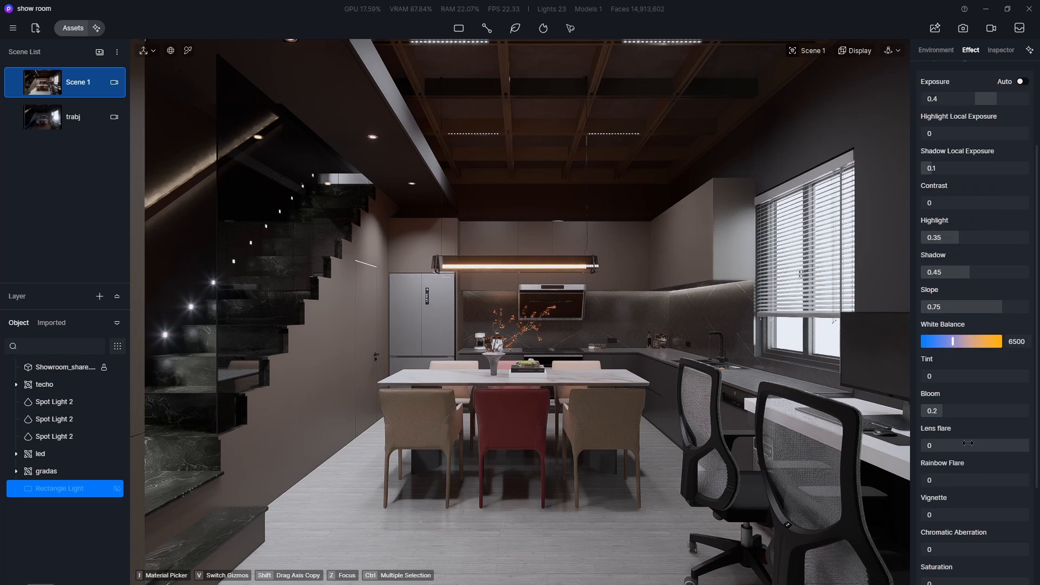
drag(962, 412, 954, 414)
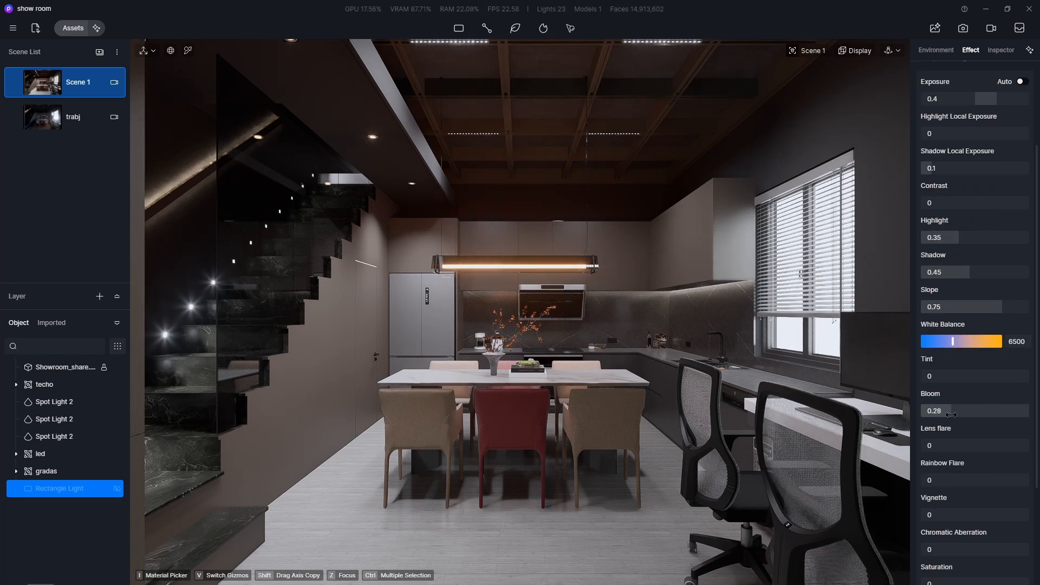
drag(950, 415, 954, 416)
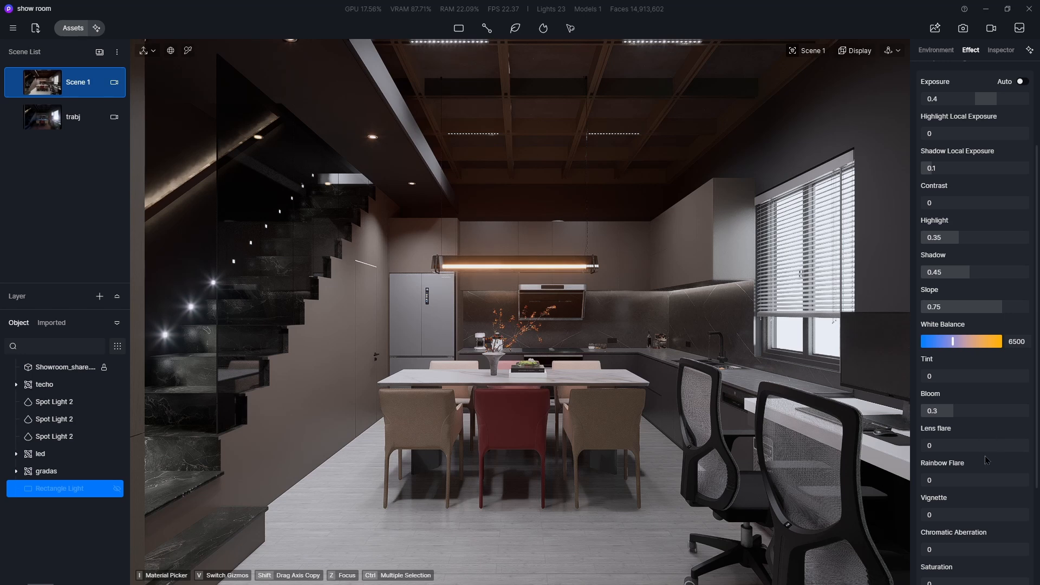
Set the post-processing Saturation to 0.06 and update Scene 1 with the new effect settings
scroll(981, 444, down, 2)
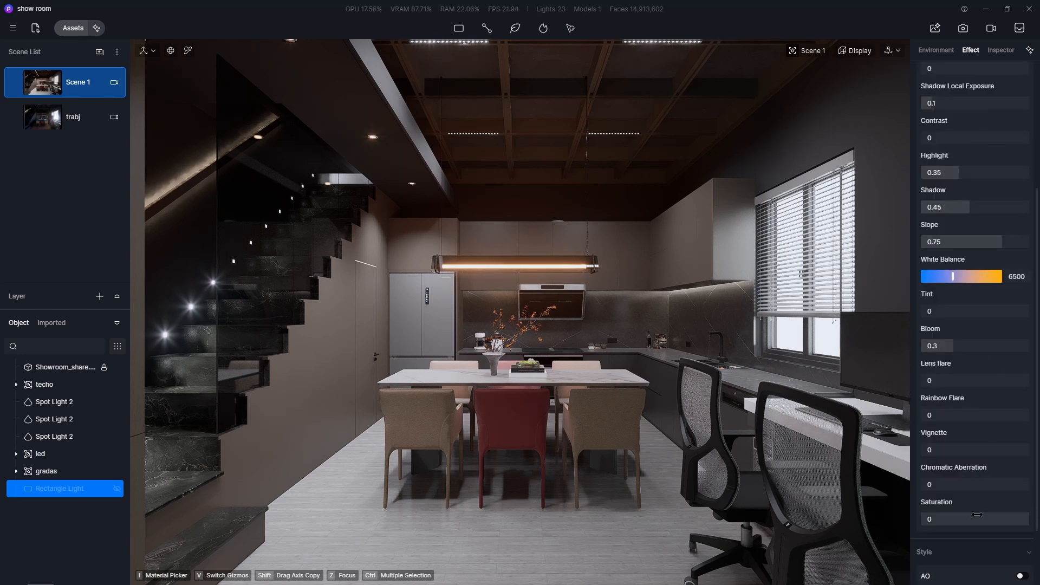
mouse_move(977, 518)
mouse_down()
mouse_move(990, 518)
mouse_move(978, 524)
mouse_up()
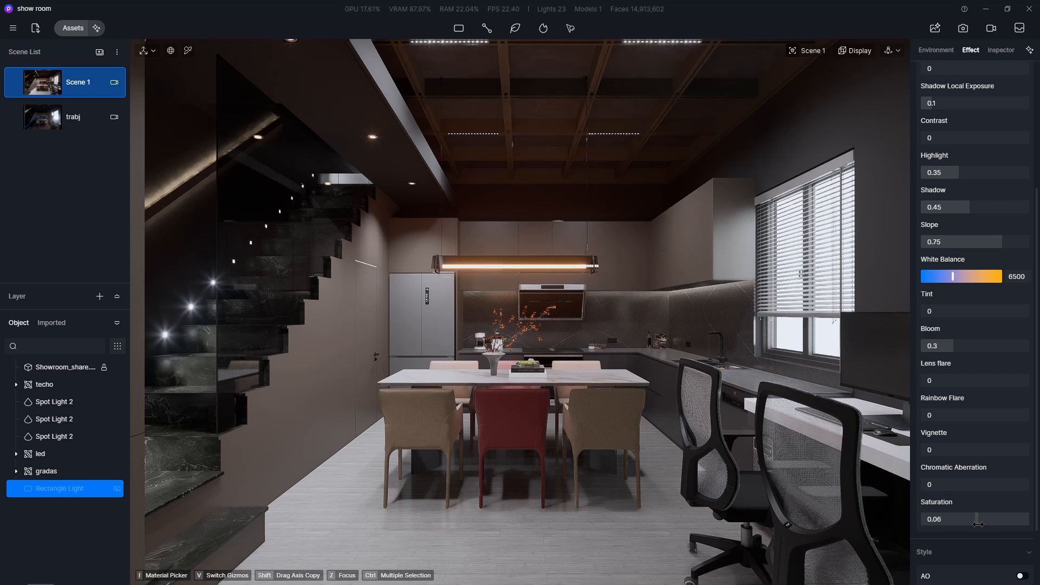
scroll(1002, 460, down, 1)
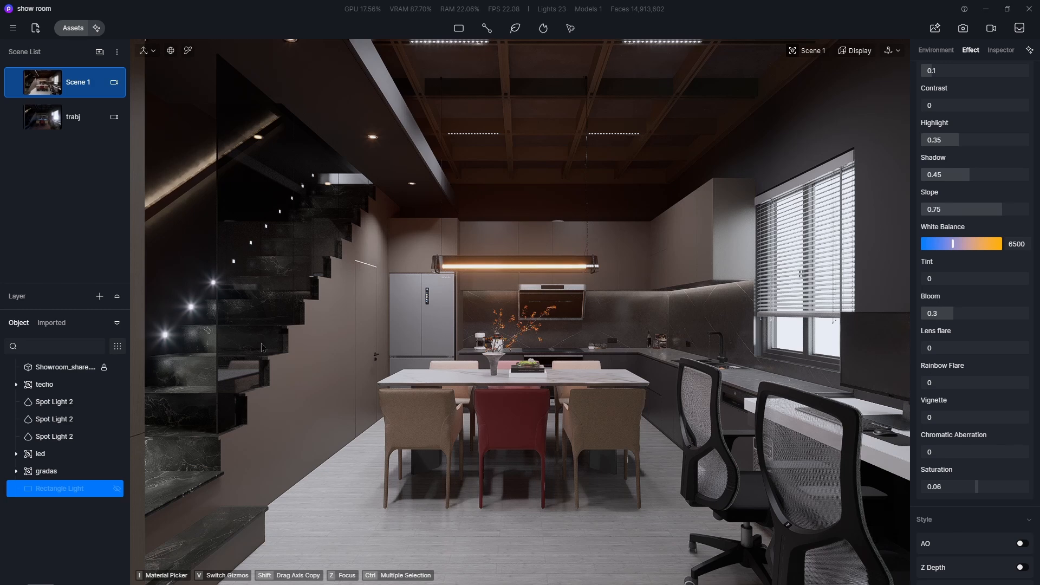
click(14, 83)
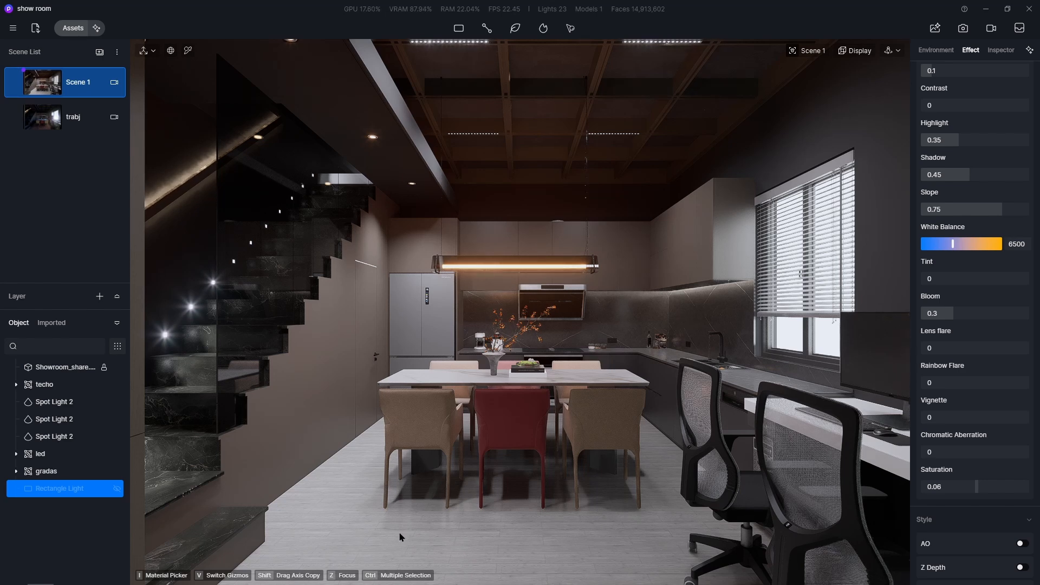
Render Scene 1 as a 4k still image, 3840 by 2688, and save it to the desktop as the PNG Scene 1(1)
click(964, 32)
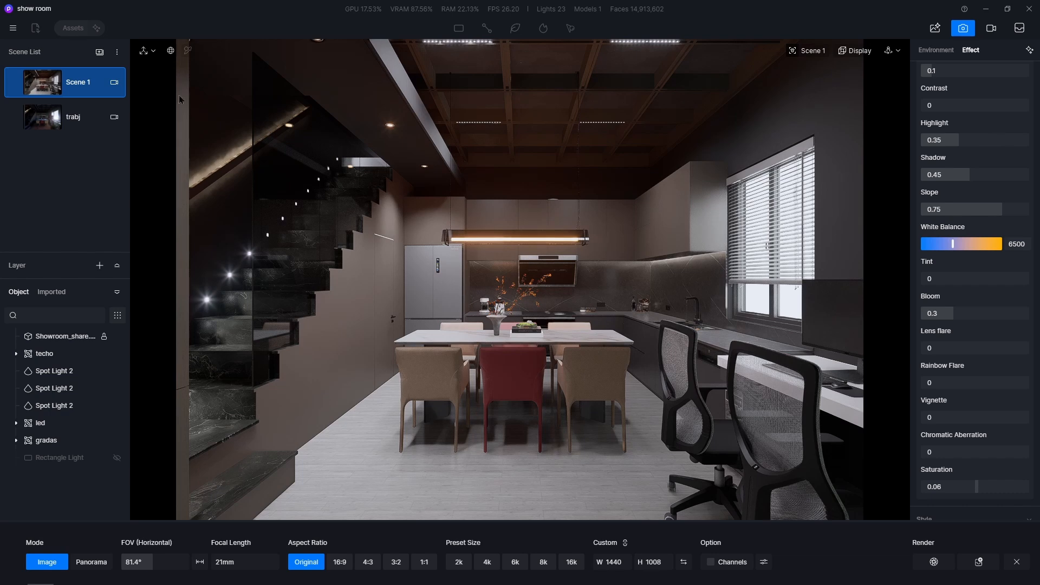
click(463, 566)
click(710, 562)
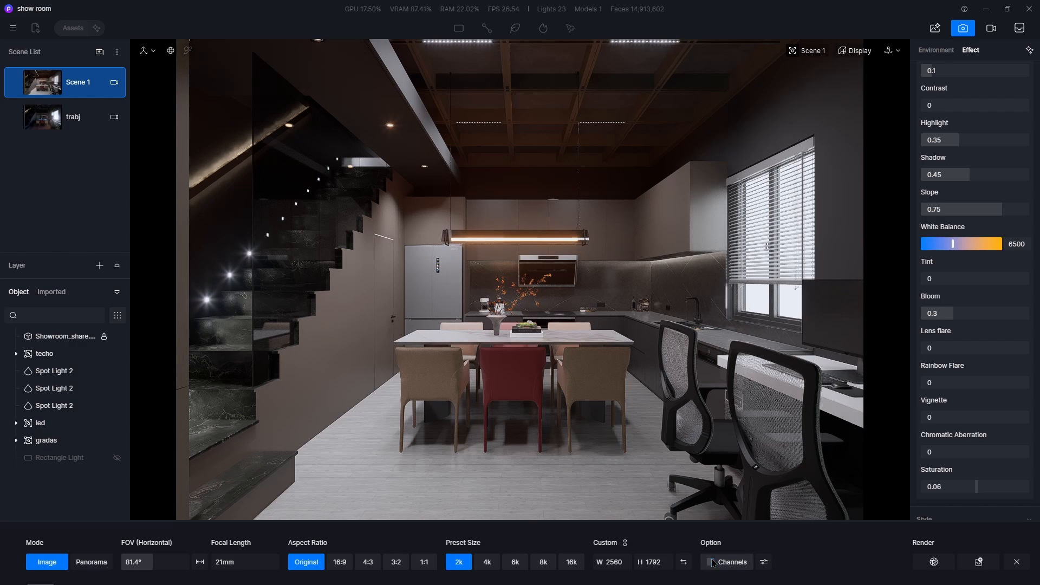
click(495, 567)
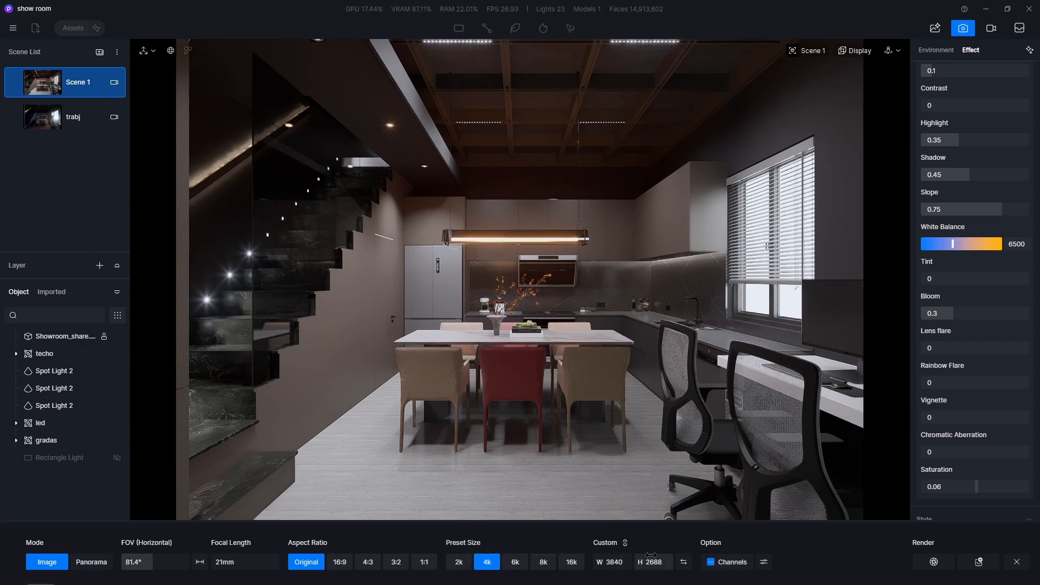
click(978, 562)
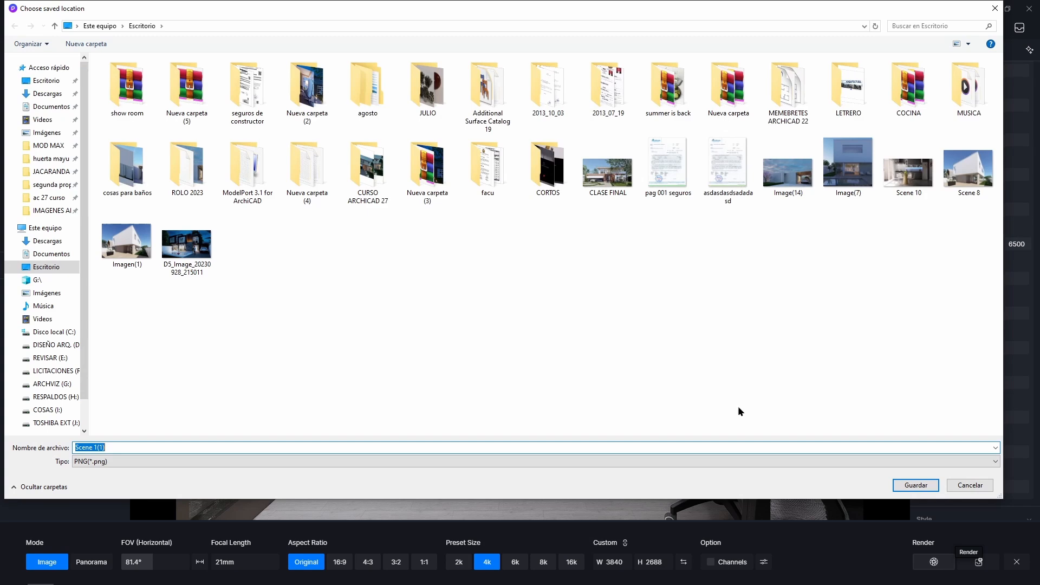
click(895, 486)
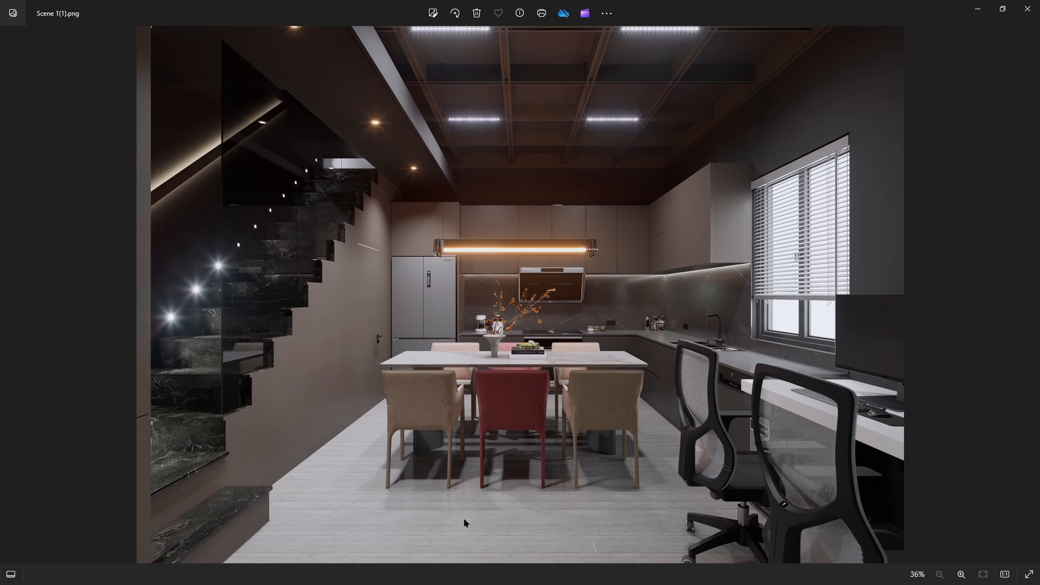
Examine the floor and overall look of the rendered Scene 1(1).png up close, and return to D5 Render
scroll(545, 516, up, 8)
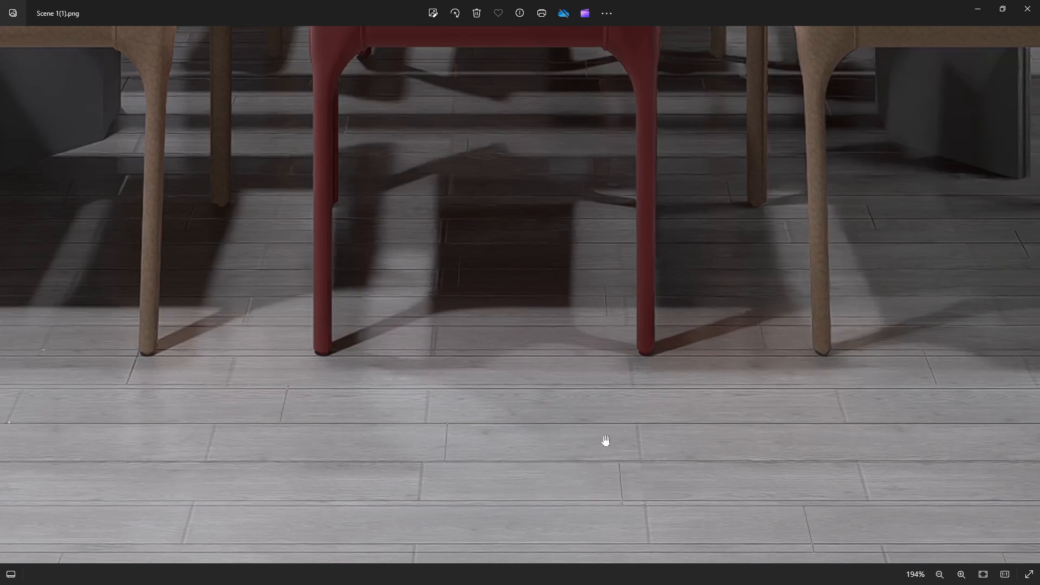
scroll(537, 499, down, 8)
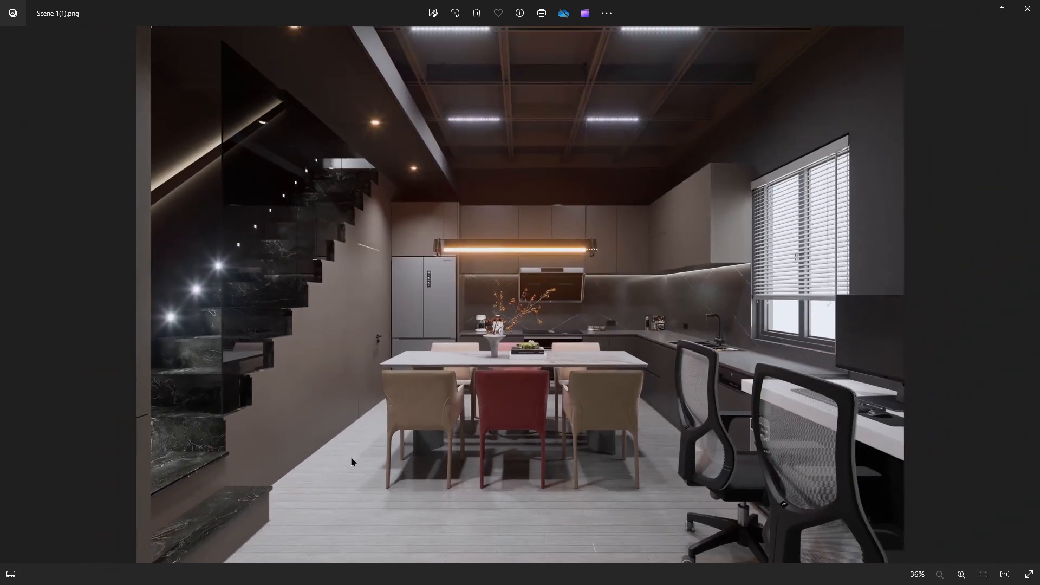
scroll(250, 384, up, 1)
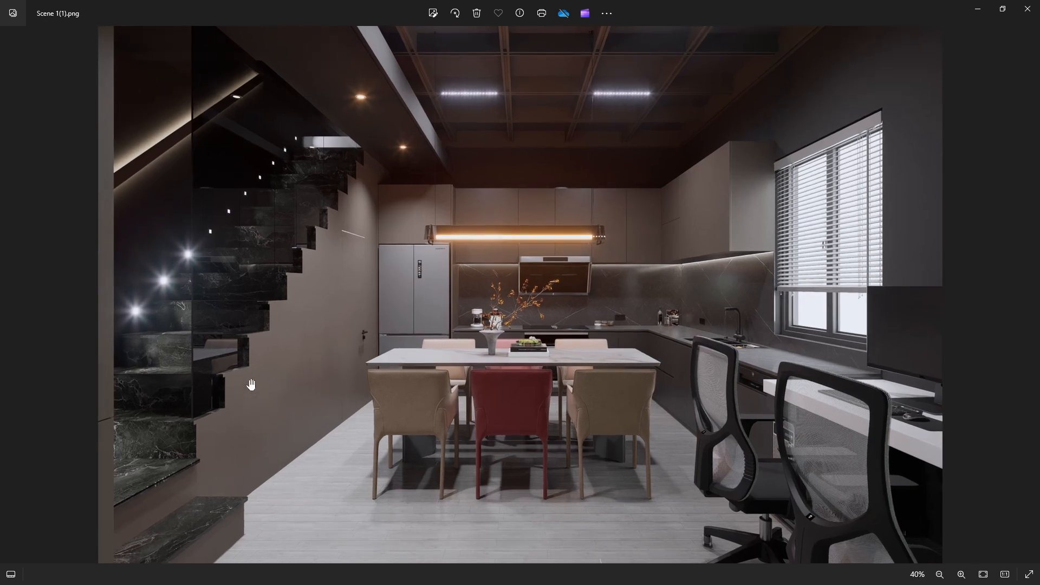
scroll(468, 367, down, 1)
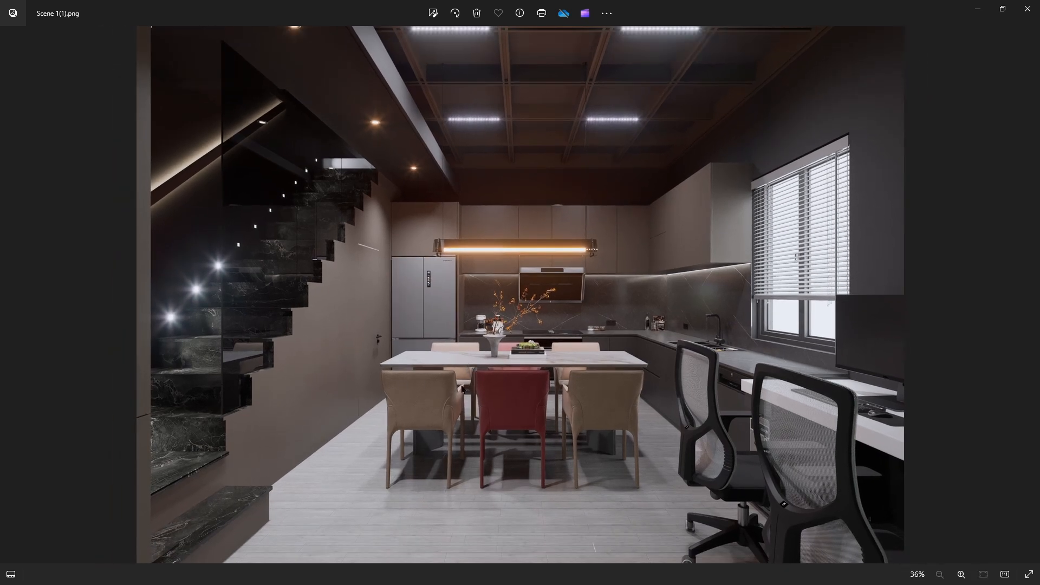
click(977, 9)
click(590, 309)
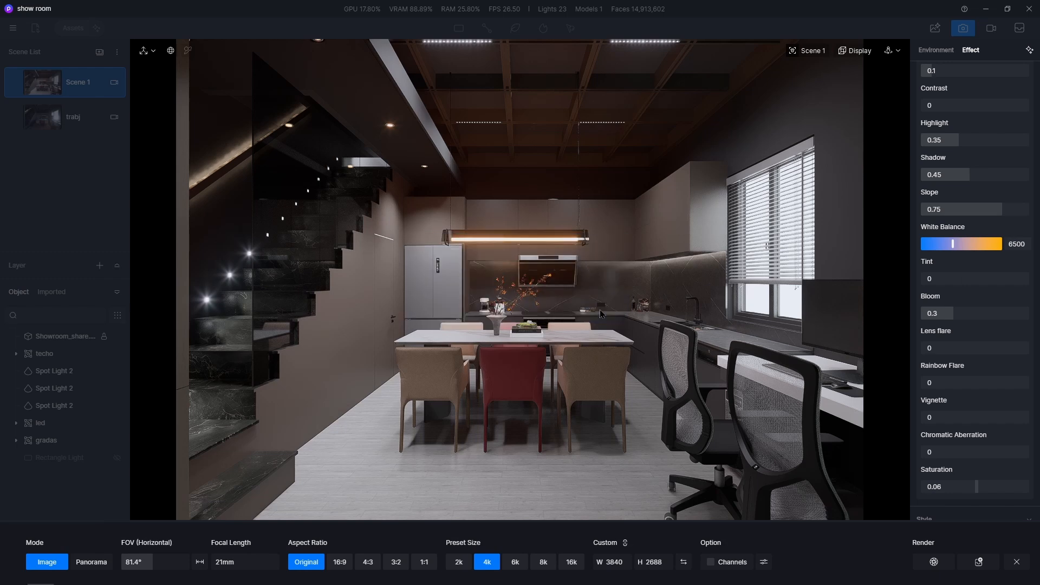
Select the kitchen floor's material and leave the still image render mode
click(515, 487)
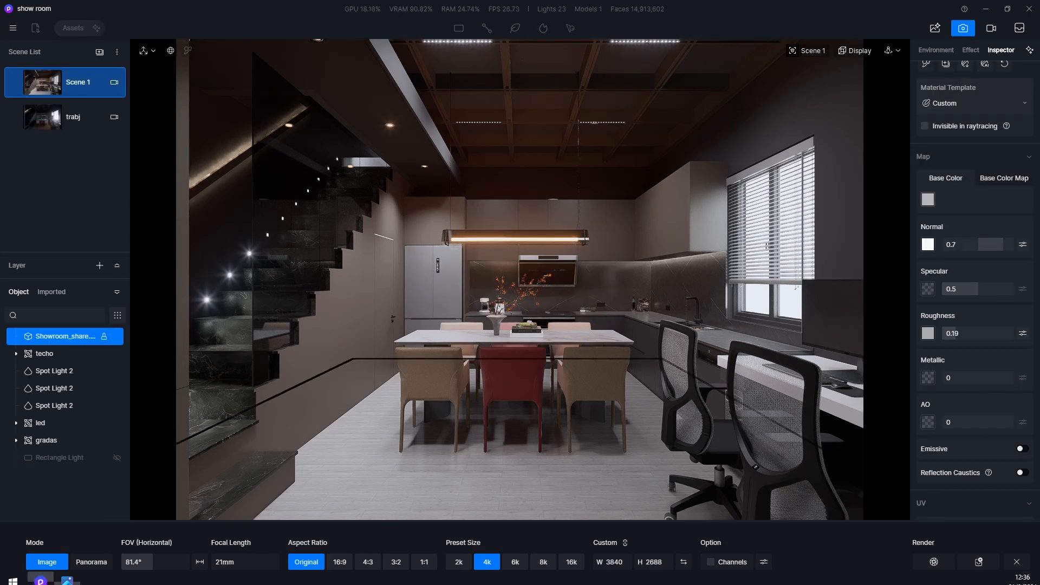
click(1016, 562)
click(432, 483)
click(432, 484)
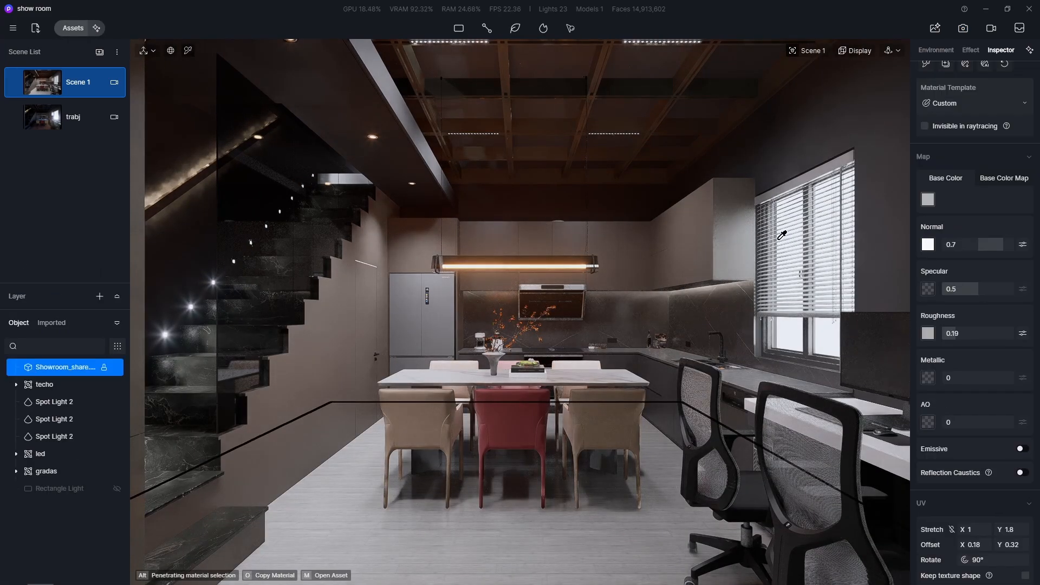
Open the asset library and show the Wood category of the online materials
click(70, 31)
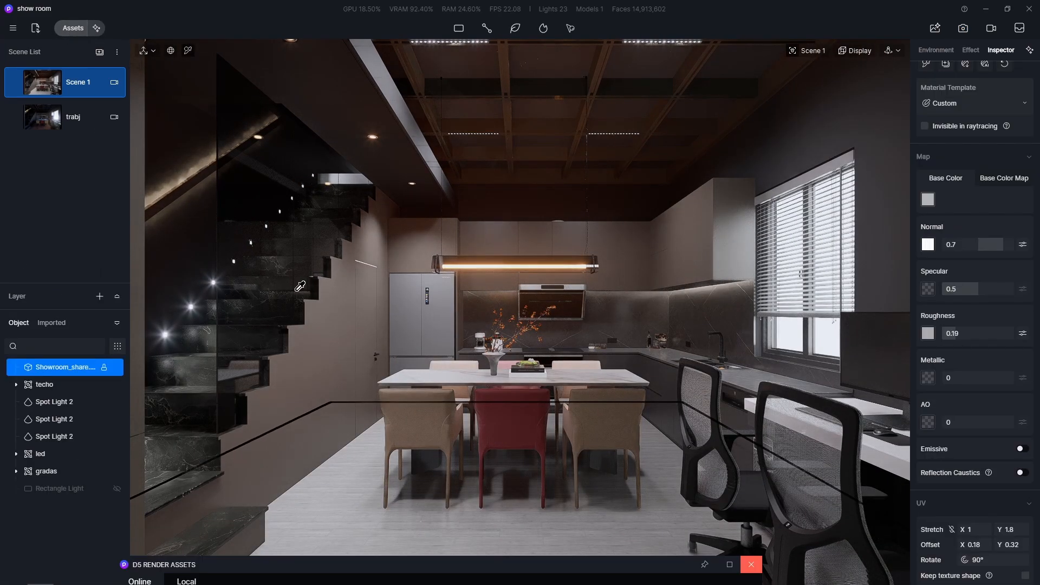
drag(430, 566, 496, 150)
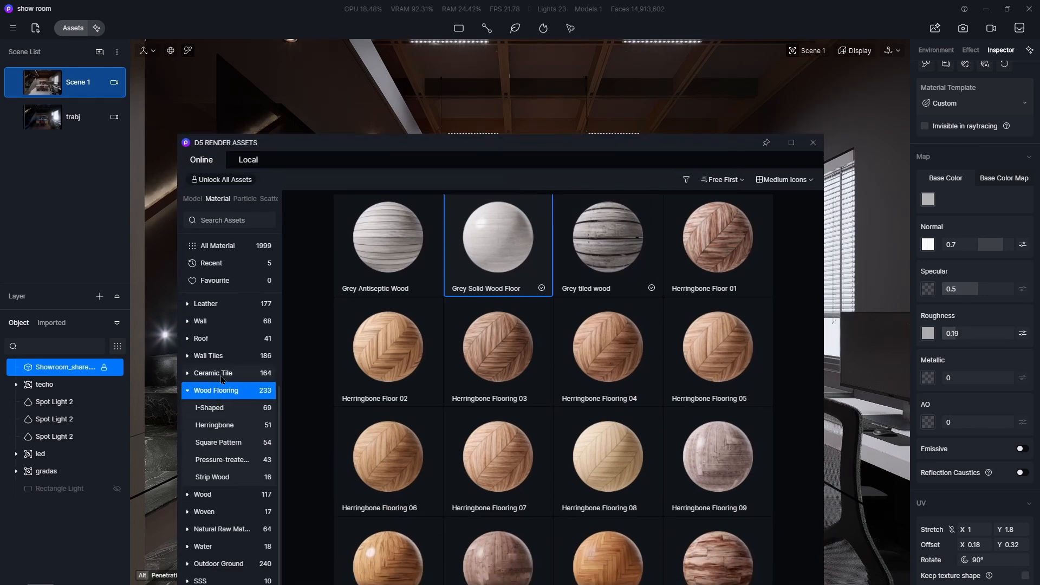
click(190, 394)
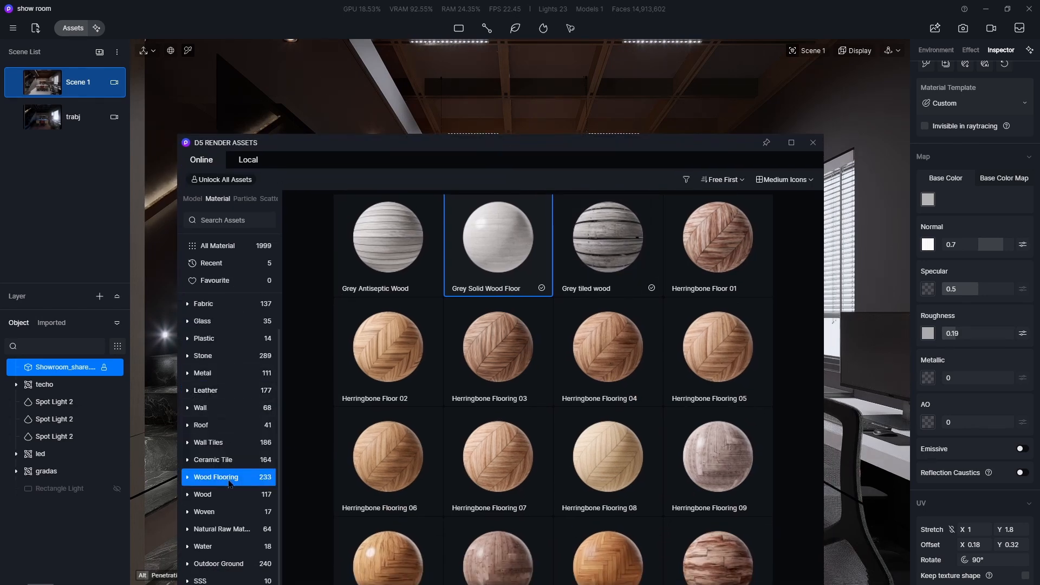
click(254, 492)
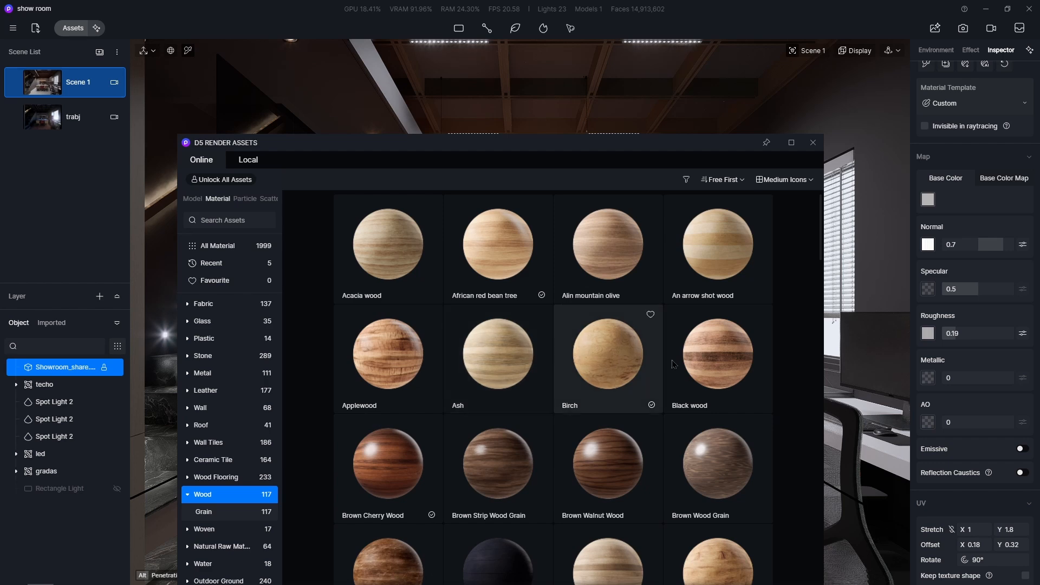
Apply the Grey Old Oak material to the kitchen floor, moving the asset library aside and viewing the floor near the chairs
scroll(664, 418, down, 3)
scroll(664, 418, down, 3)
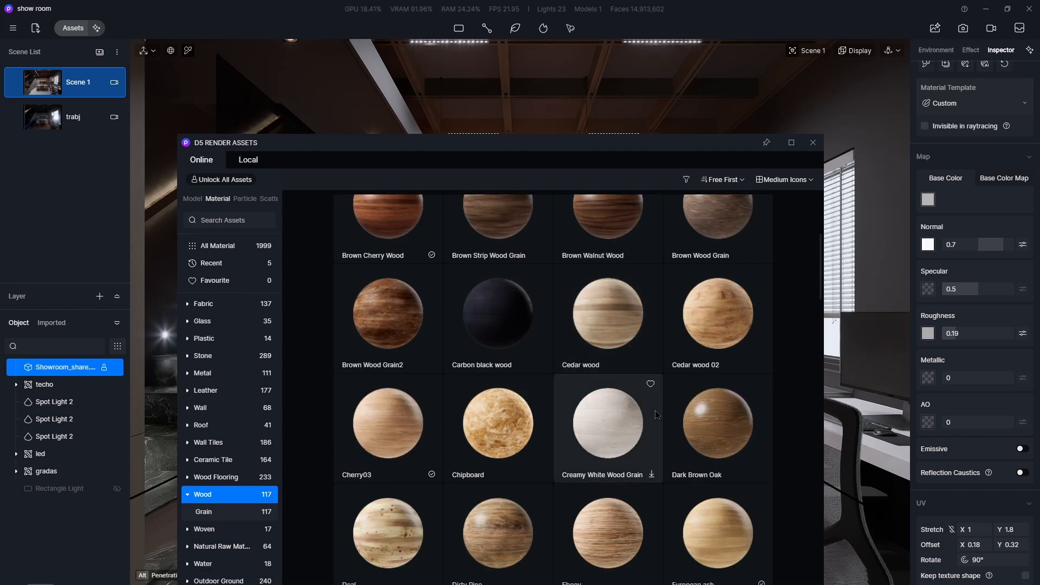
scroll(655, 410, down, 2)
scroll(659, 403, down, 1)
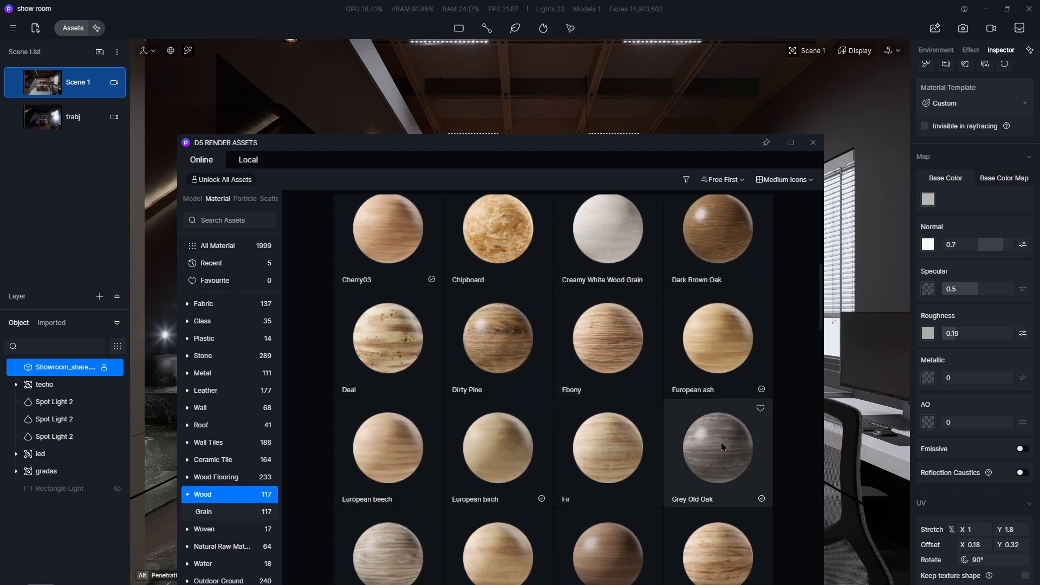
drag(722, 451, 524, 545)
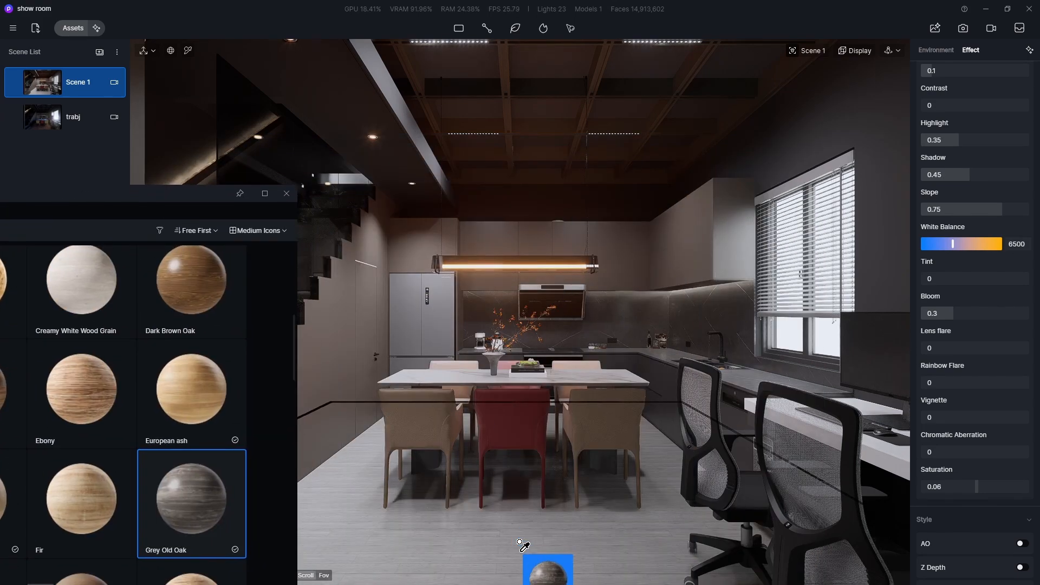
drag(524, 546, 669, 499)
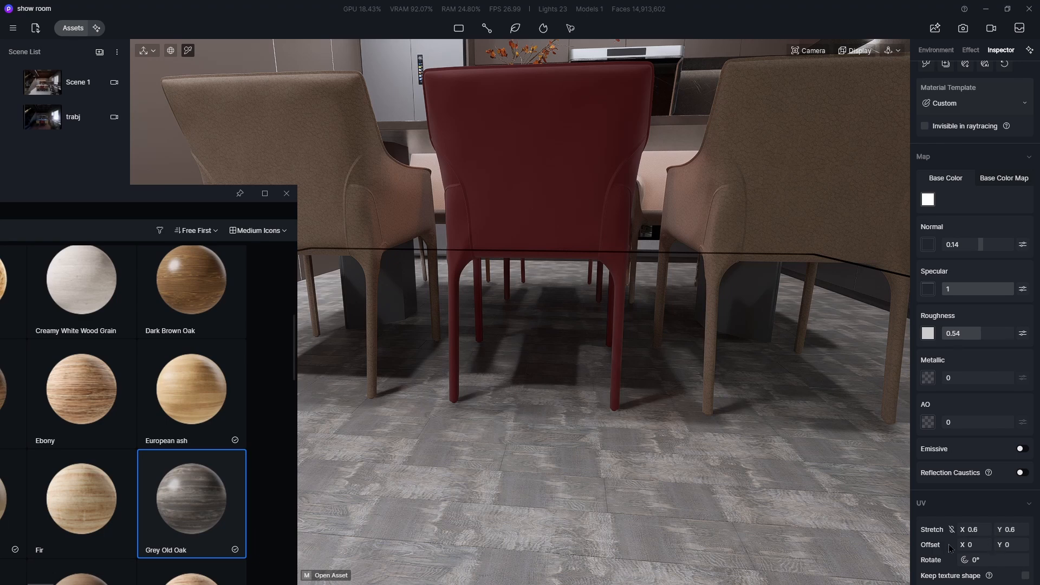
click(630, 544)
key(i)
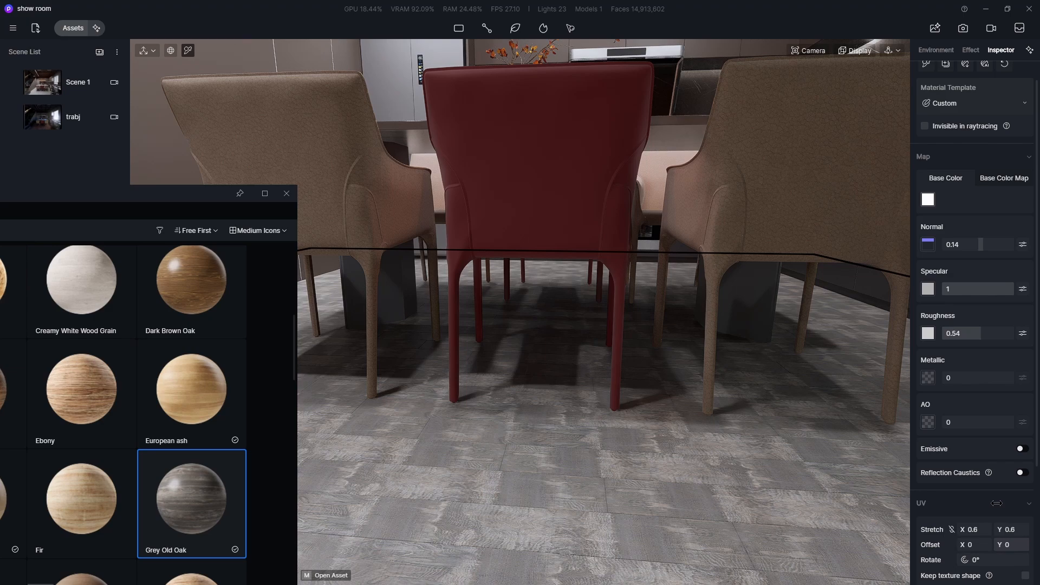
scroll(460, 471, down, 1)
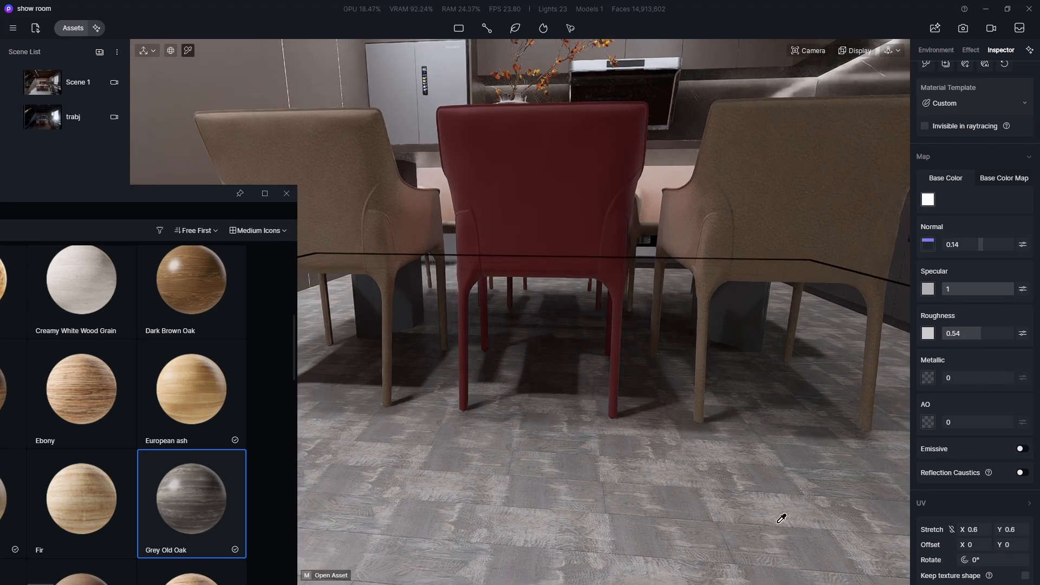
click(962, 501)
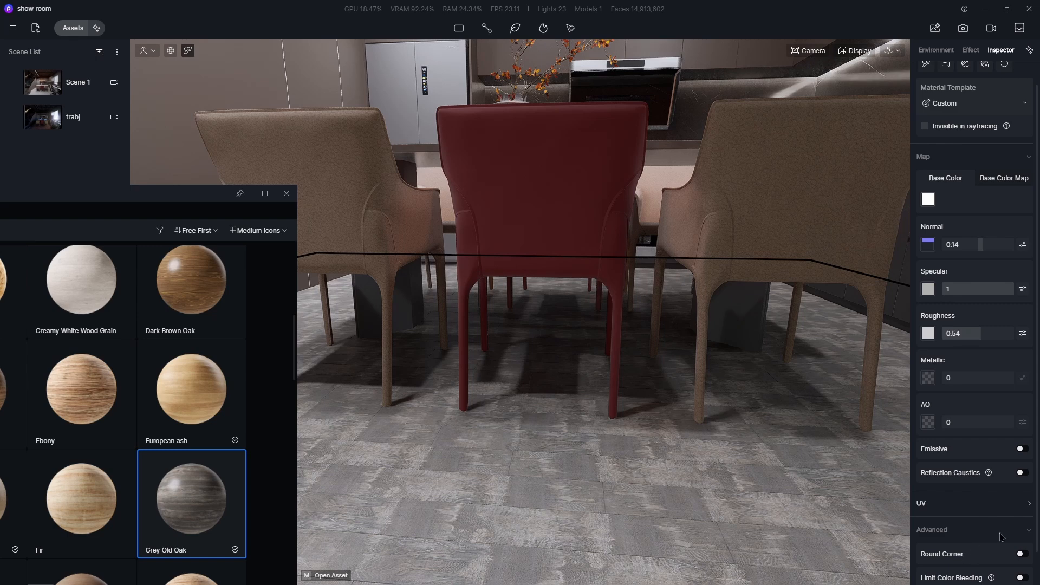
scroll(1023, 514, down, 1)
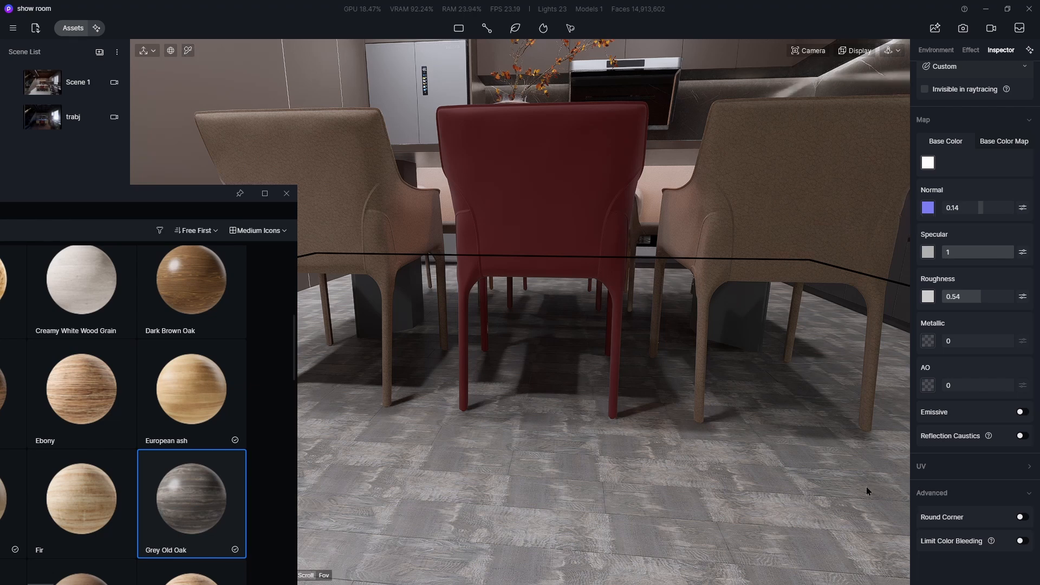
key(Escape)
click(843, 496)
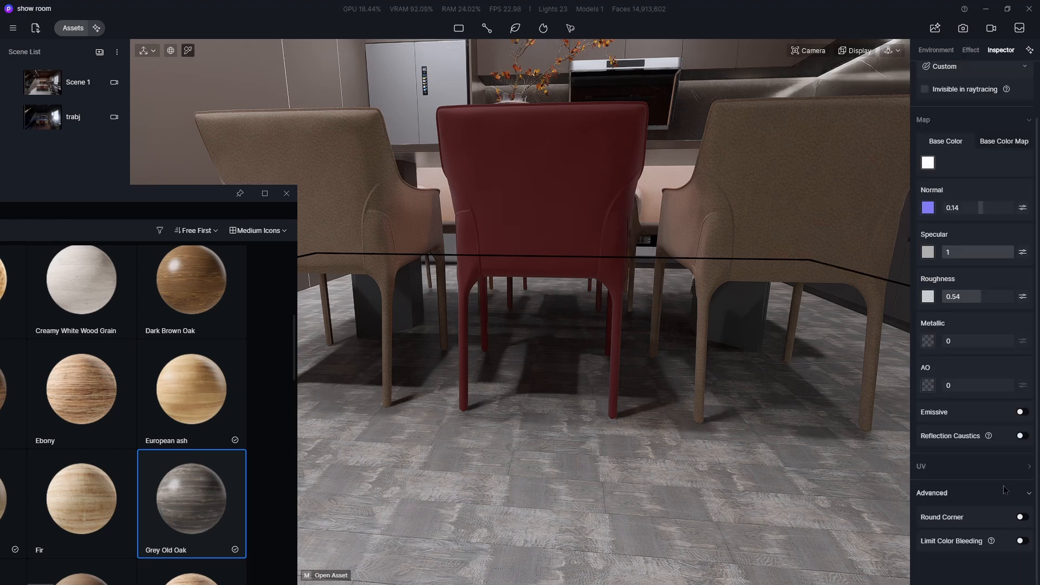
click(1028, 469)
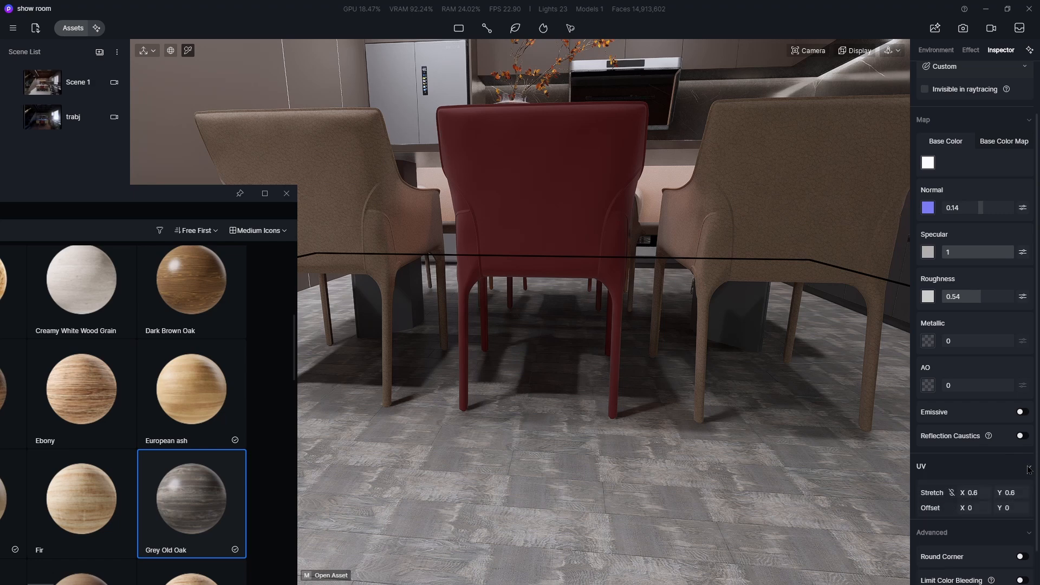
Set the floor material's UV Stretch to 1 in both X and Y
click(1024, 492)
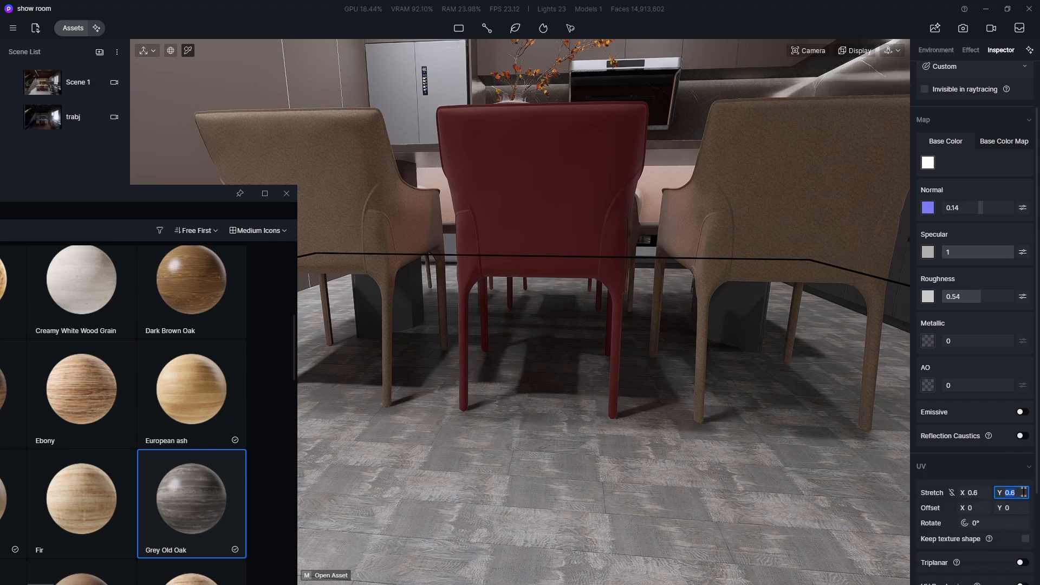
text(1)
key(Return)
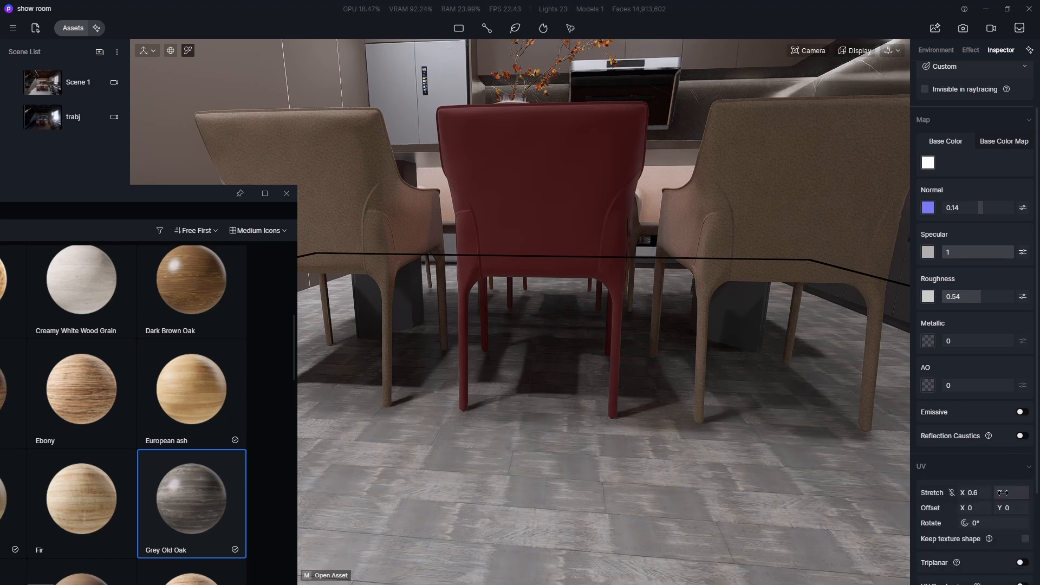
click(978, 492)
text(1)
key(Return)
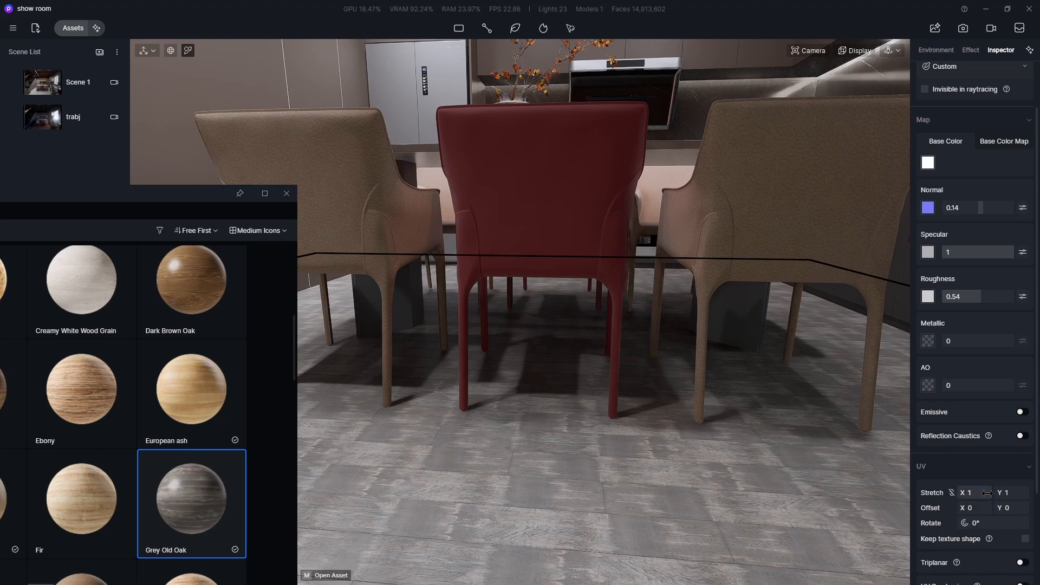
Enable Triplanar mapping on the floor material and set its UV rotation to 90°
scroll(1002, 518, down, 1)
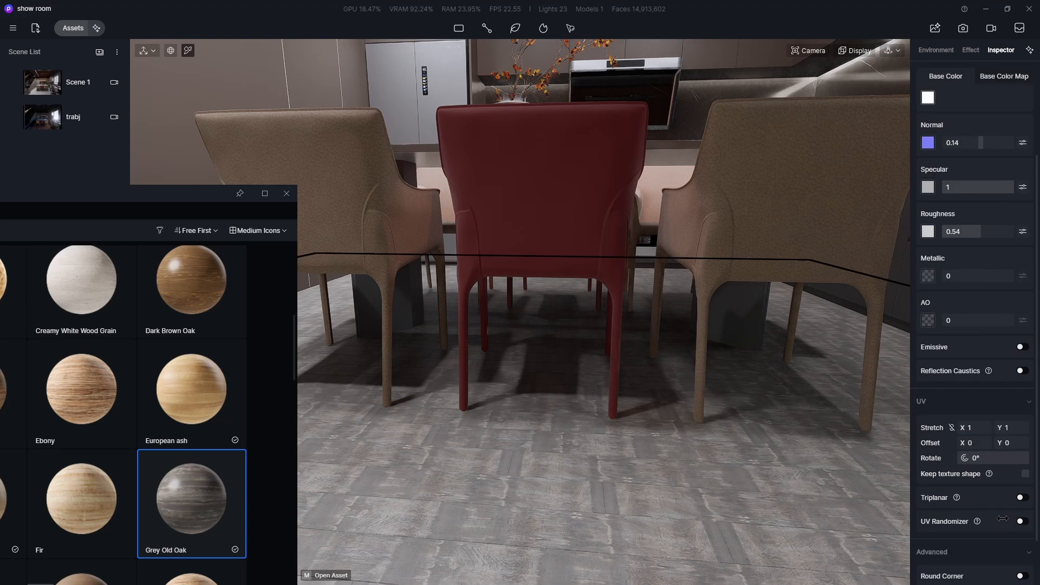
click(1022, 499)
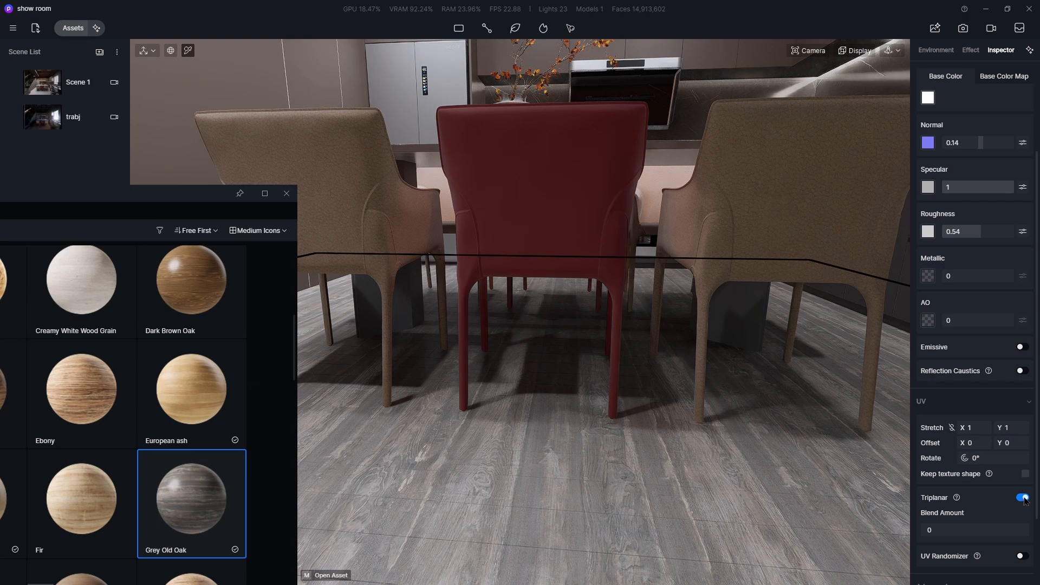
scroll(1010, 520, down, 1)
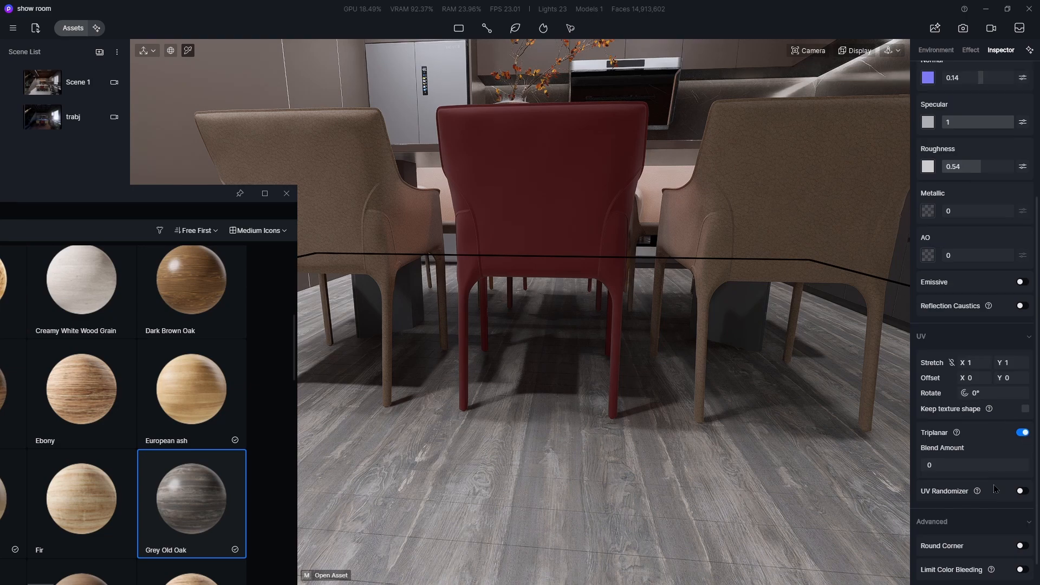
click(990, 394)
text(90)
key(Return)
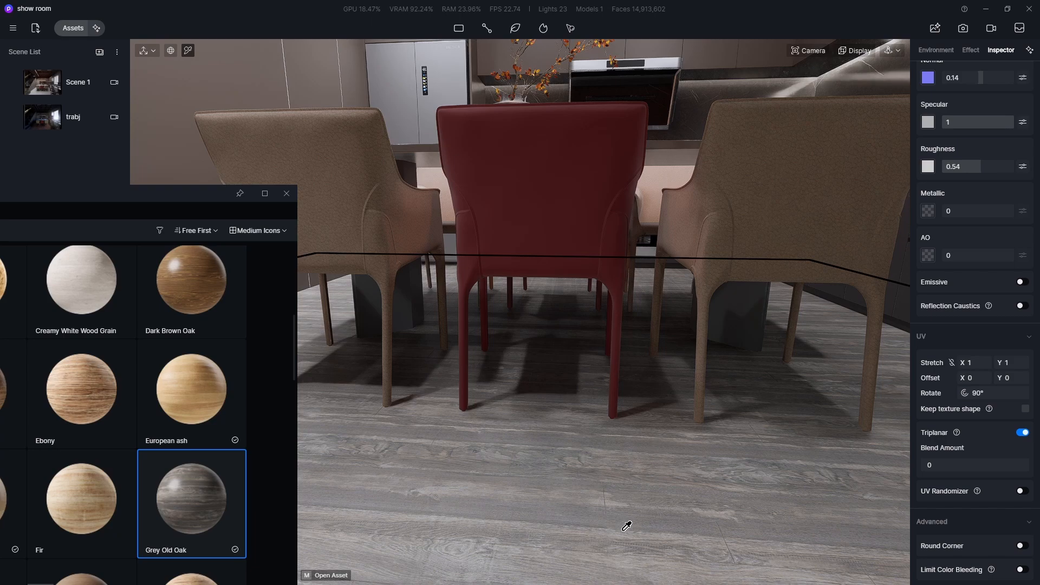
Examine the oak floor's planks and grain around the dining chairs, close the asset library and return to the Scene 1 view
scroll(623, 528, up, 4)
scroll(652, 485, up, 4)
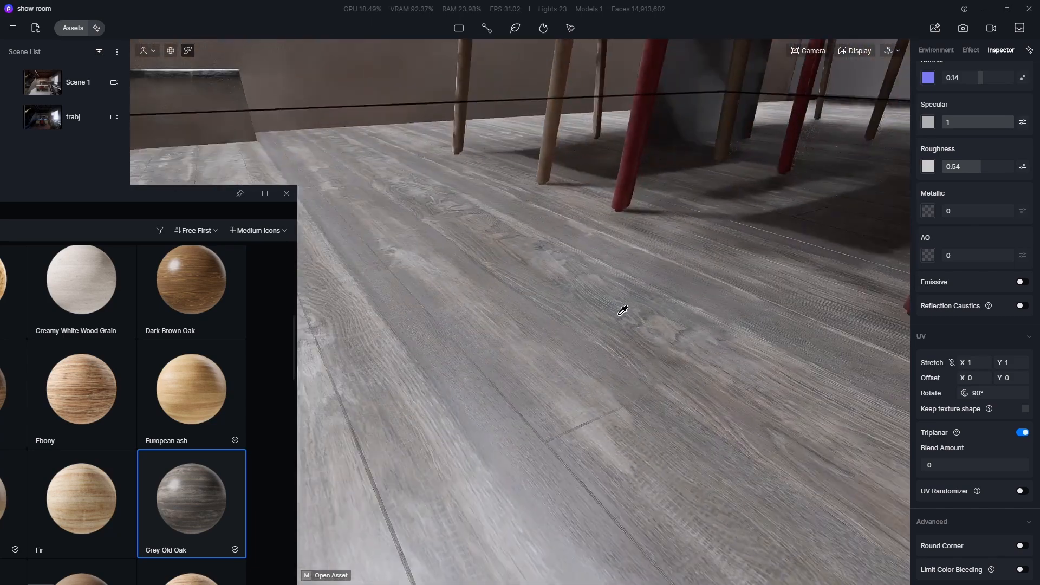
scroll(636, 395, up, 2)
scroll(652, 495, down, 5)
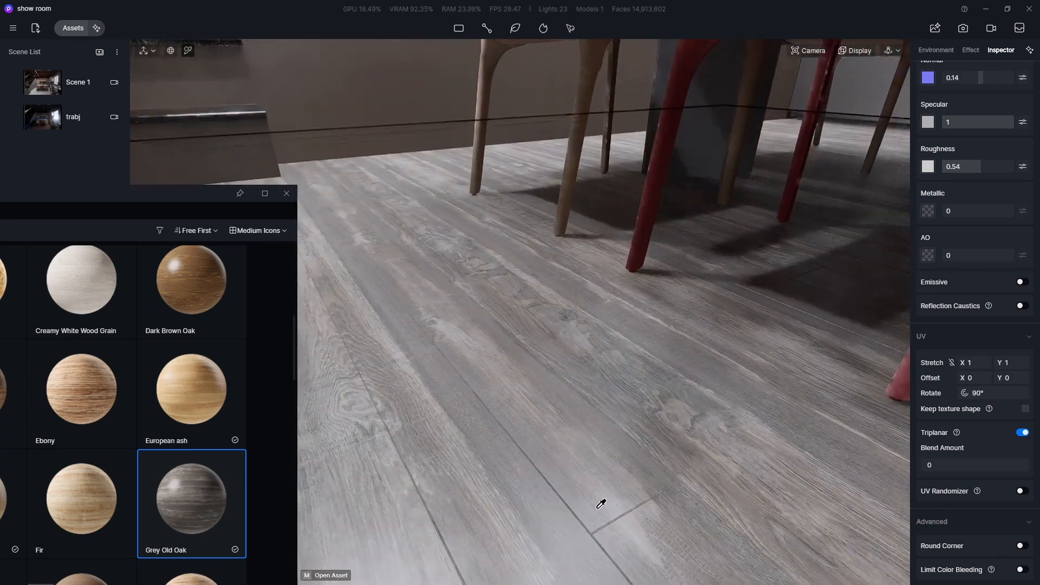
scroll(696, 507, down, 5)
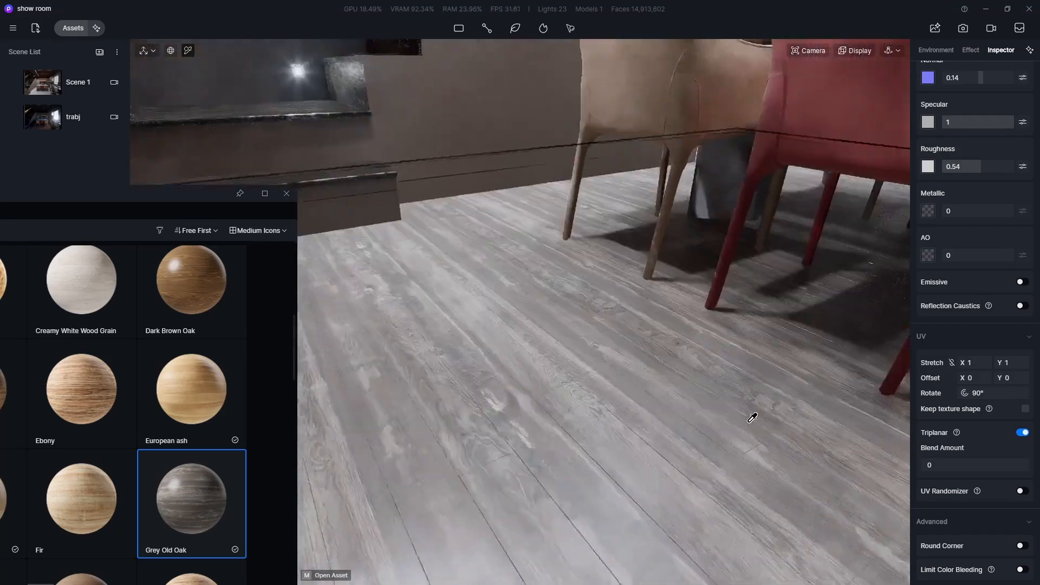
right_drag(515, 390, 701, 393)
scroll(701, 393, up, 5)
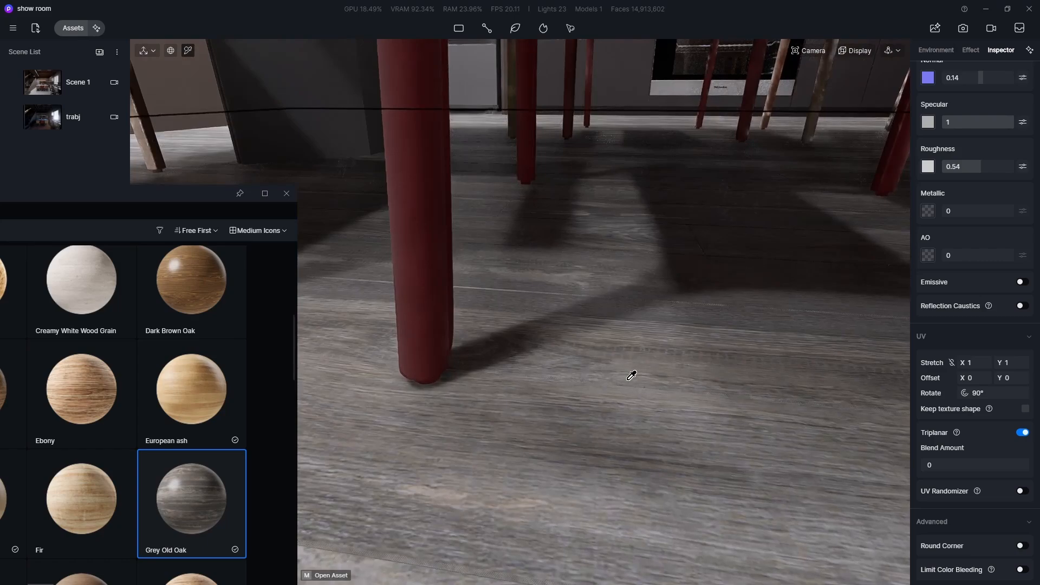
scroll(515, 480, down, 5)
scroll(544, 422, down, 5)
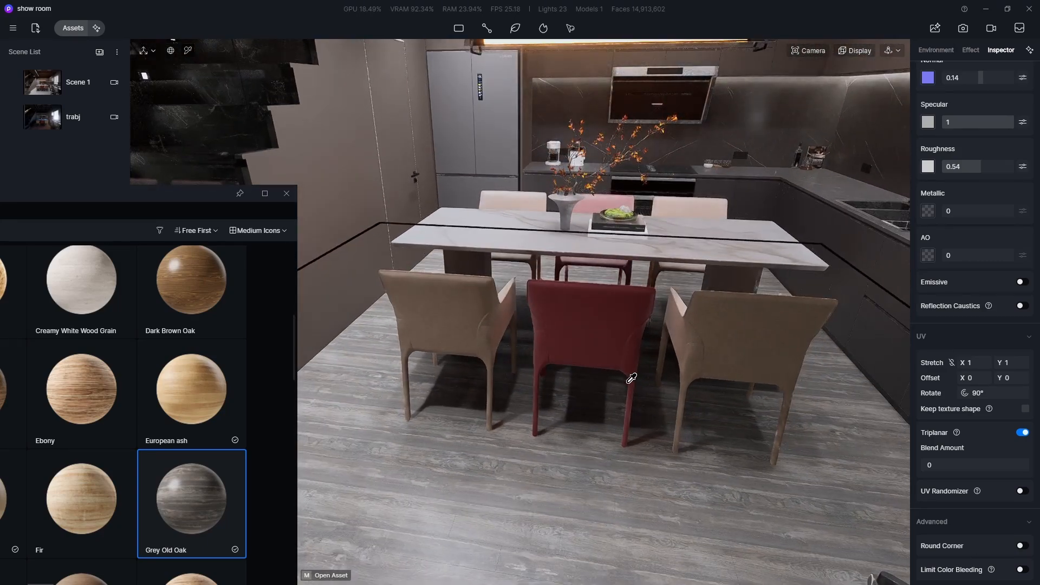
click(286, 193)
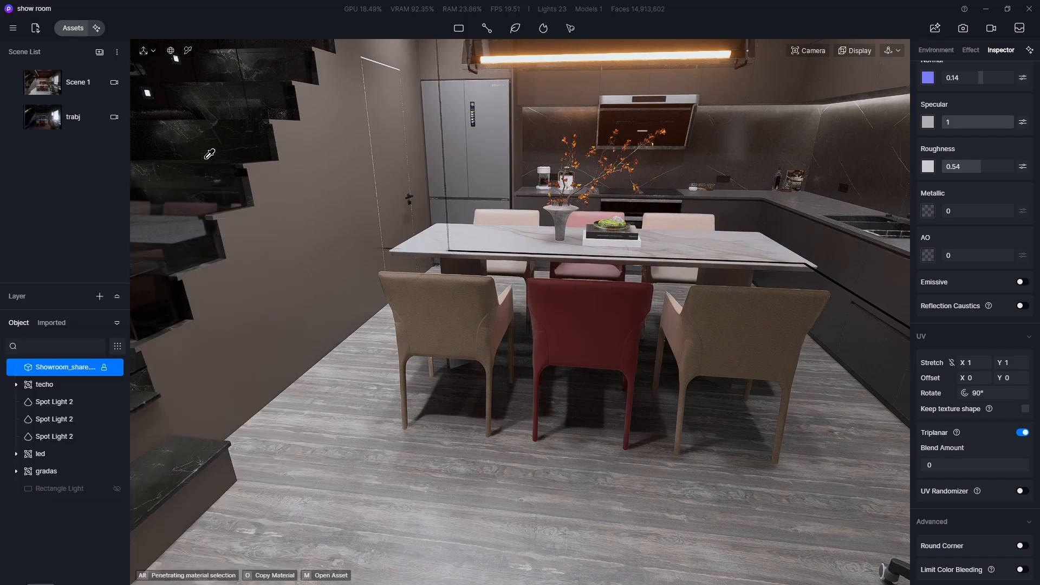
click(70, 81)
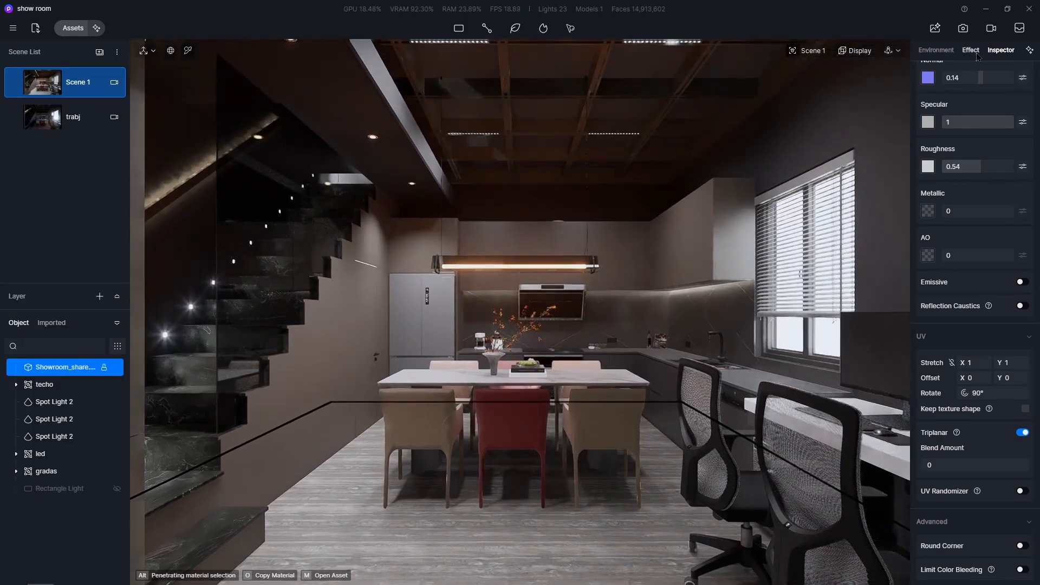
Lower the post-processing Bloom to 0.2
click(970, 50)
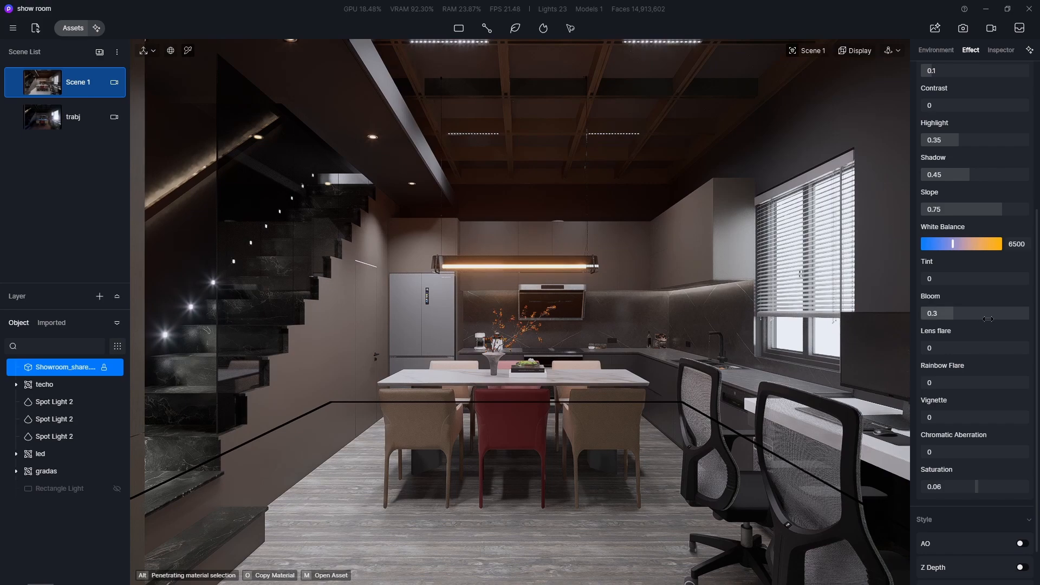
drag(952, 313, 941, 312)
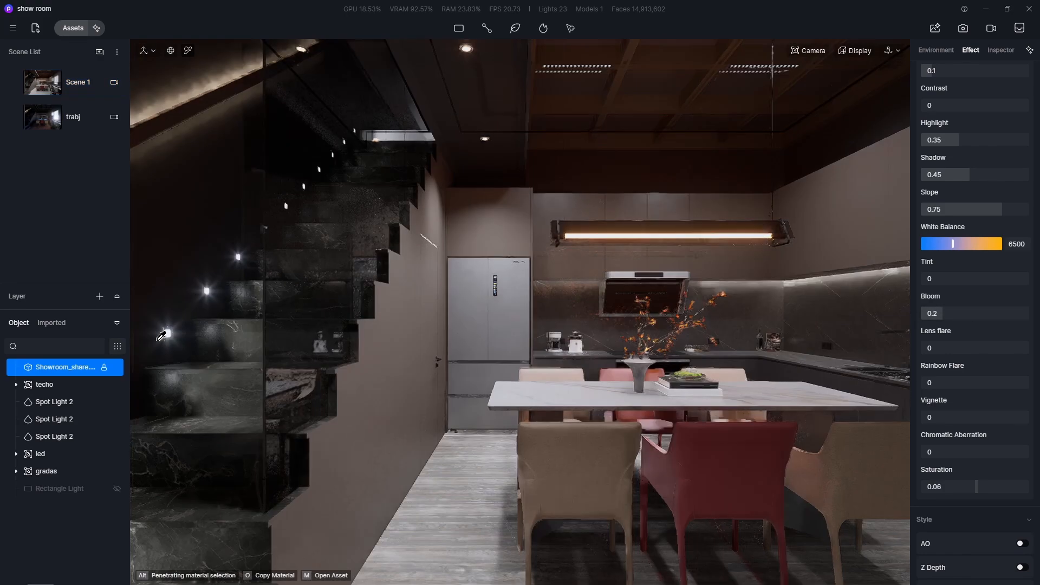
Lower the emissive intensity of the glowing stair step lights' material to 20.3 and deselect it
scroll(163, 333, up, 10)
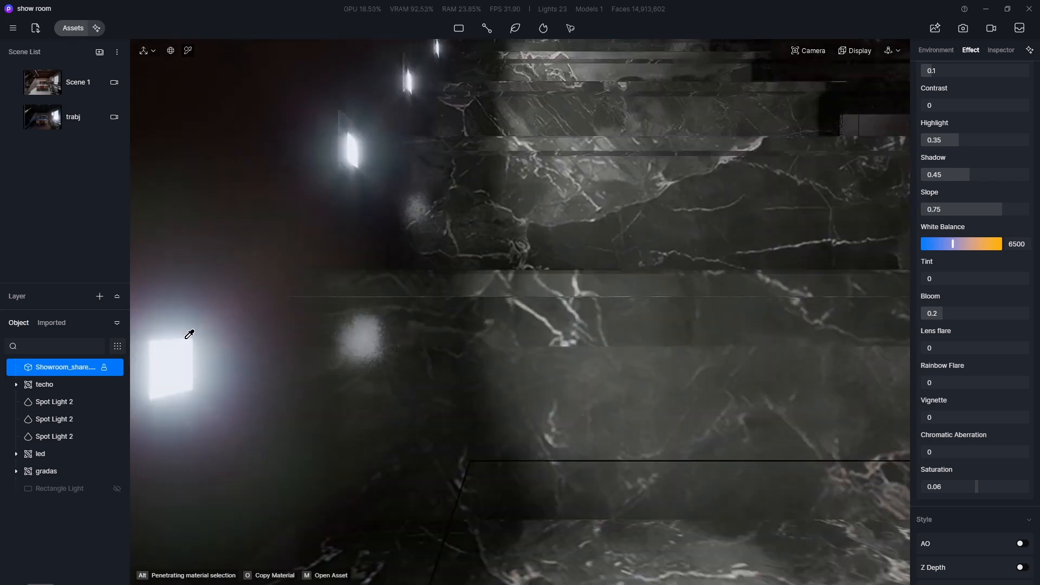
click(181, 351)
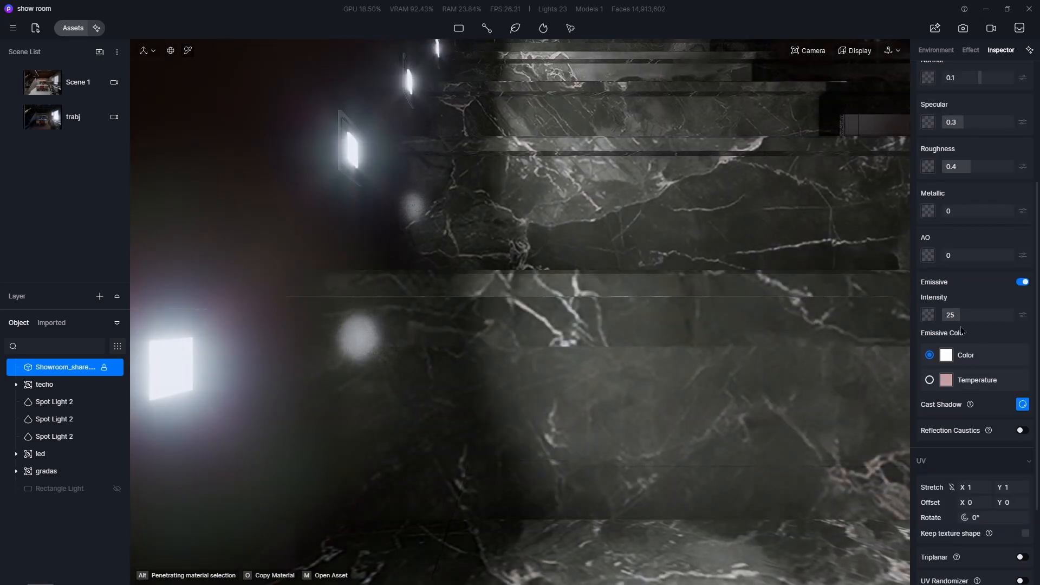
drag(954, 318, 936, 318)
key(Escape)
key(Escape)
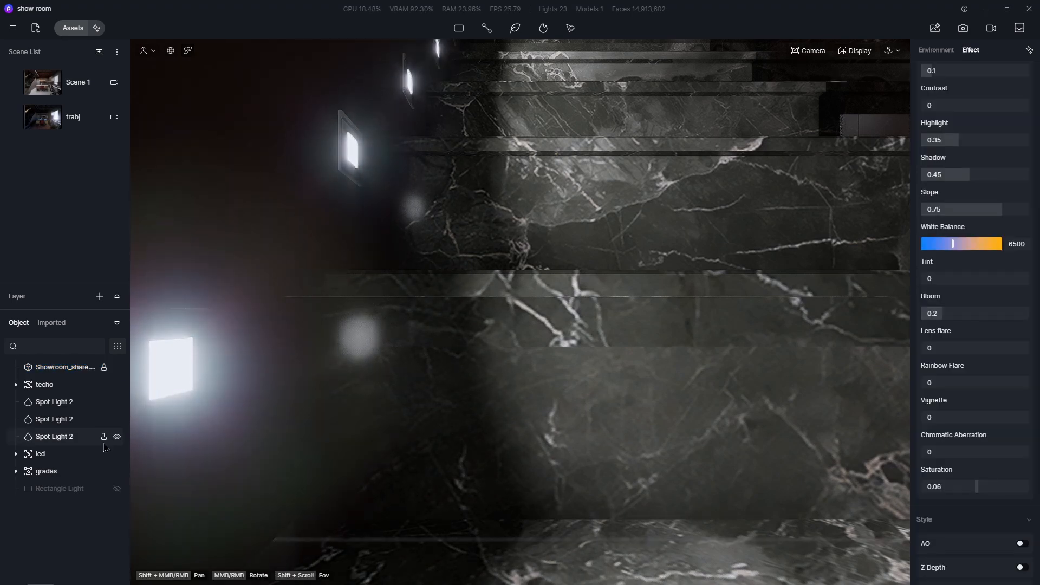
Inspect the gradas spotlight group and set the emissive intensity of the stair step lights' material to 8
click(52, 471)
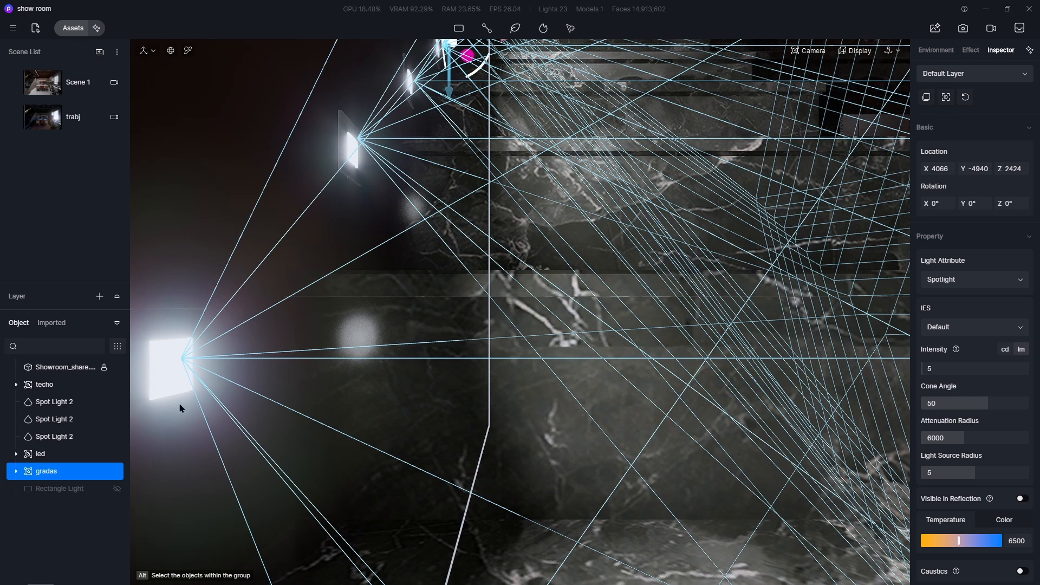
click(161, 376)
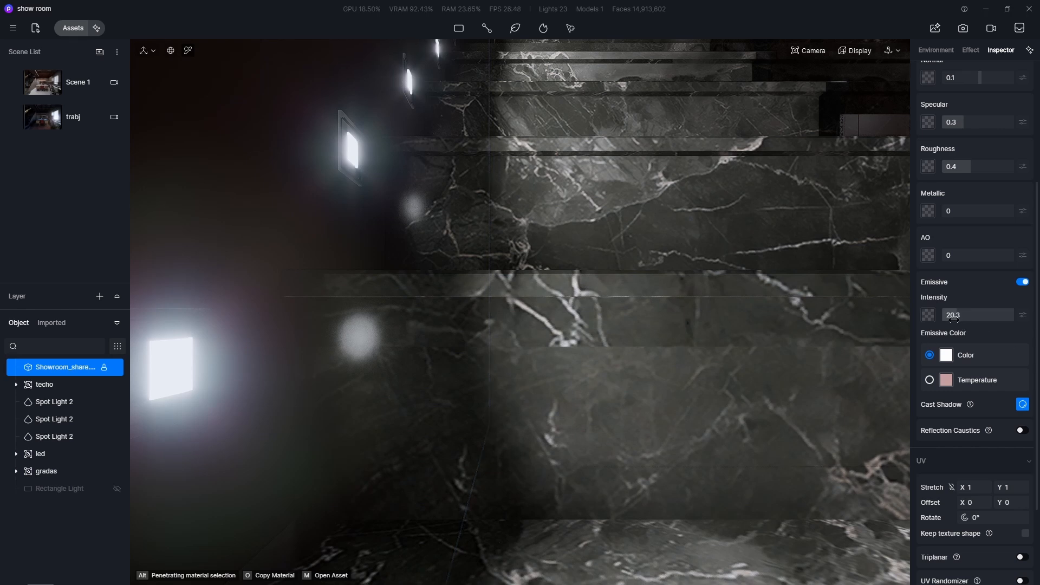
drag(954, 320, 950, 320)
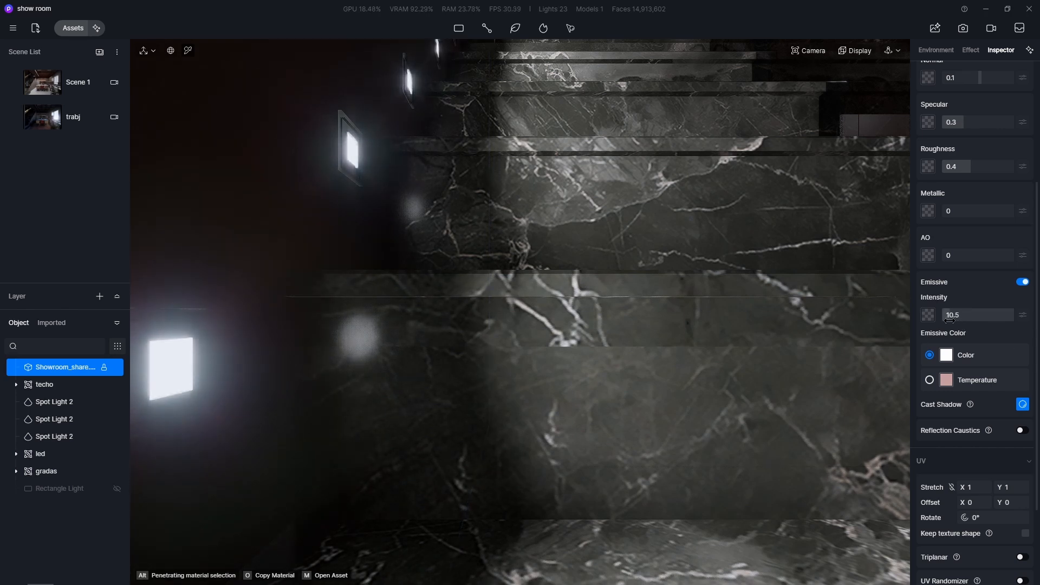
click(975, 318)
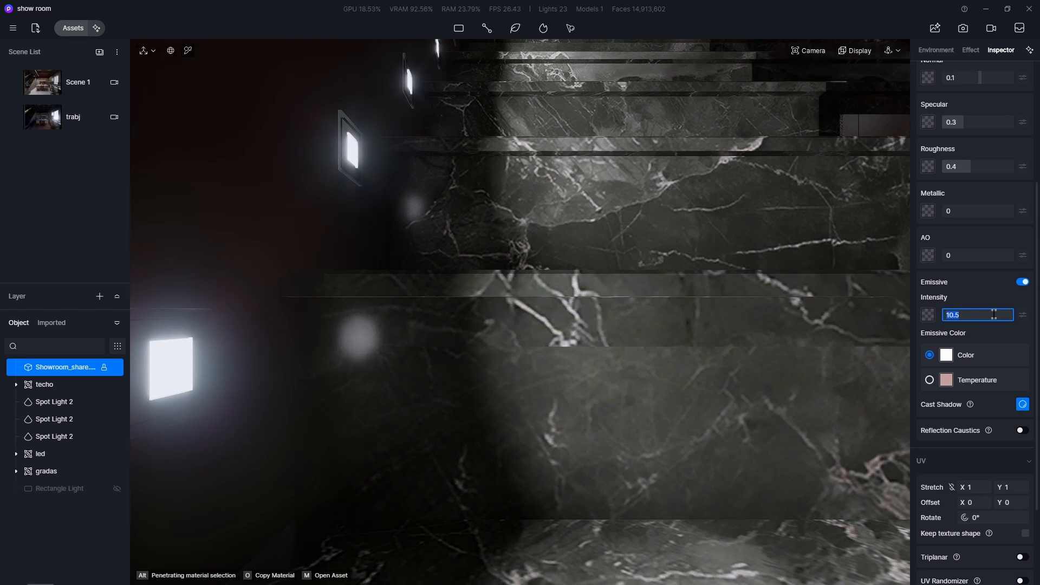
text(8)
key(Return)
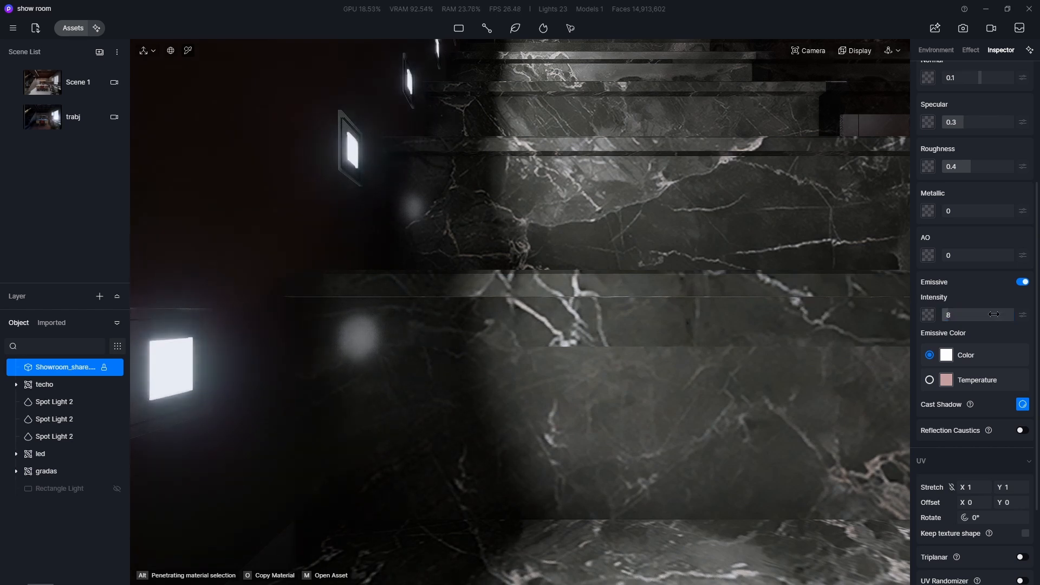
Return to the Scene 1 view and raise the stair step lights' emissive intensity, trying 15 before settling on 12
click(81, 86)
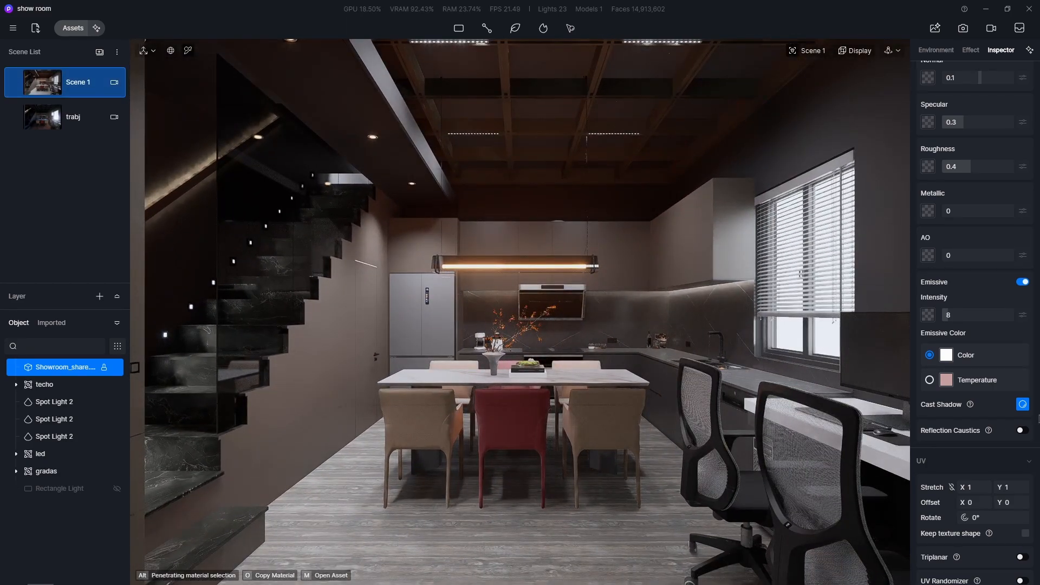
click(974, 319)
text(1)
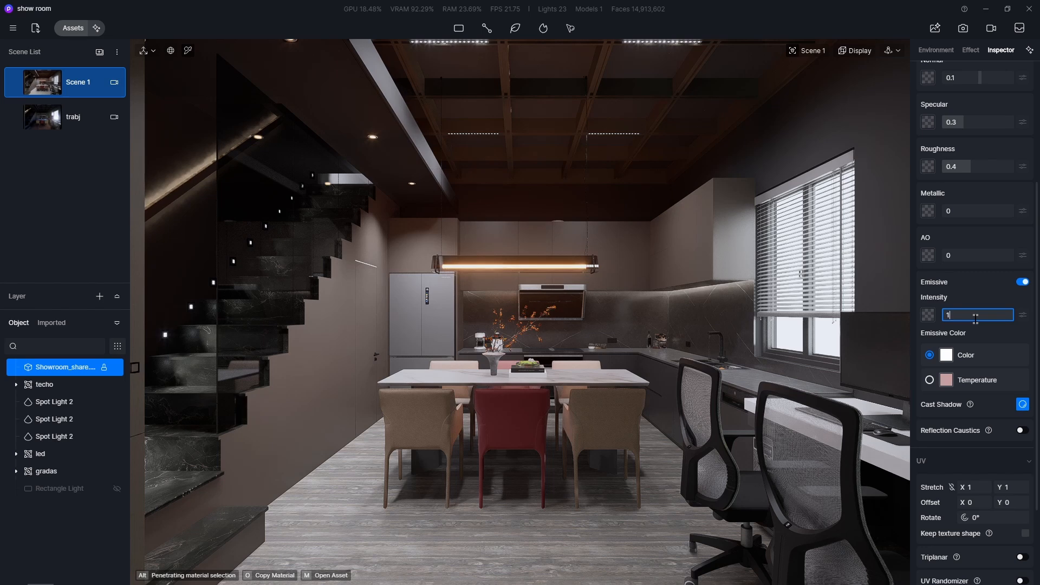
text(5)
key(Return)
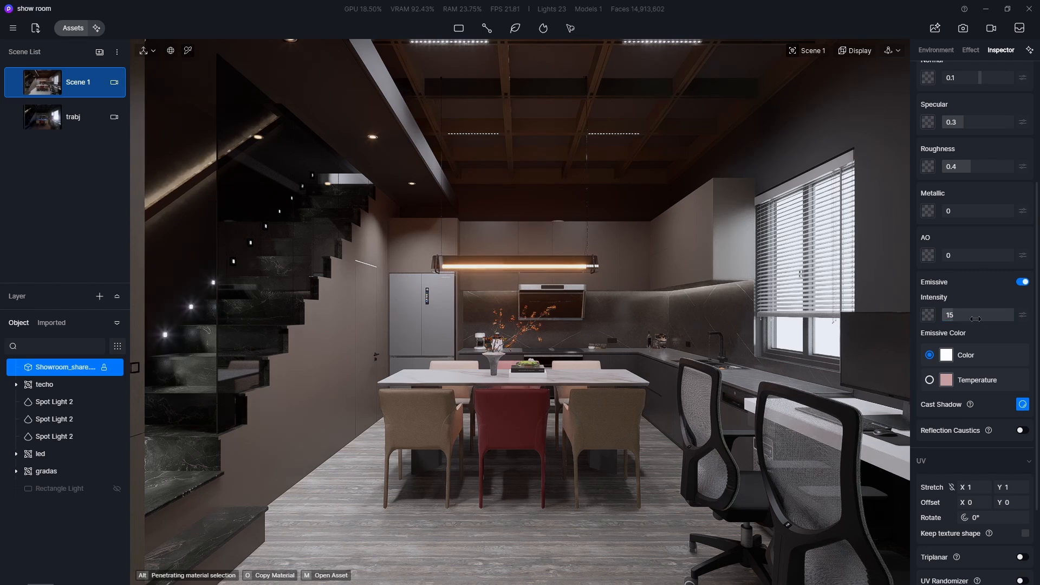
click(975, 319)
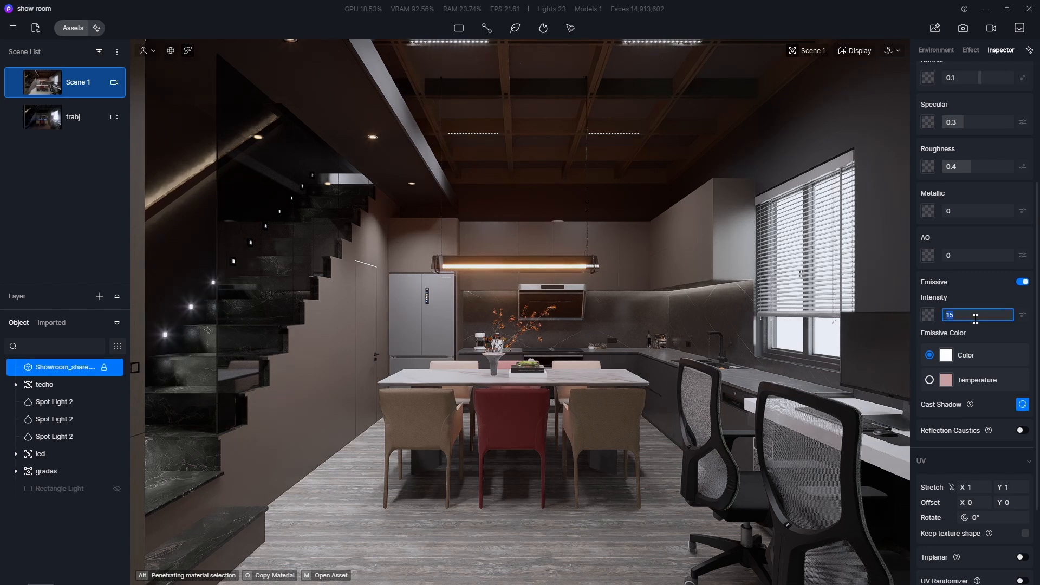
key(Return)
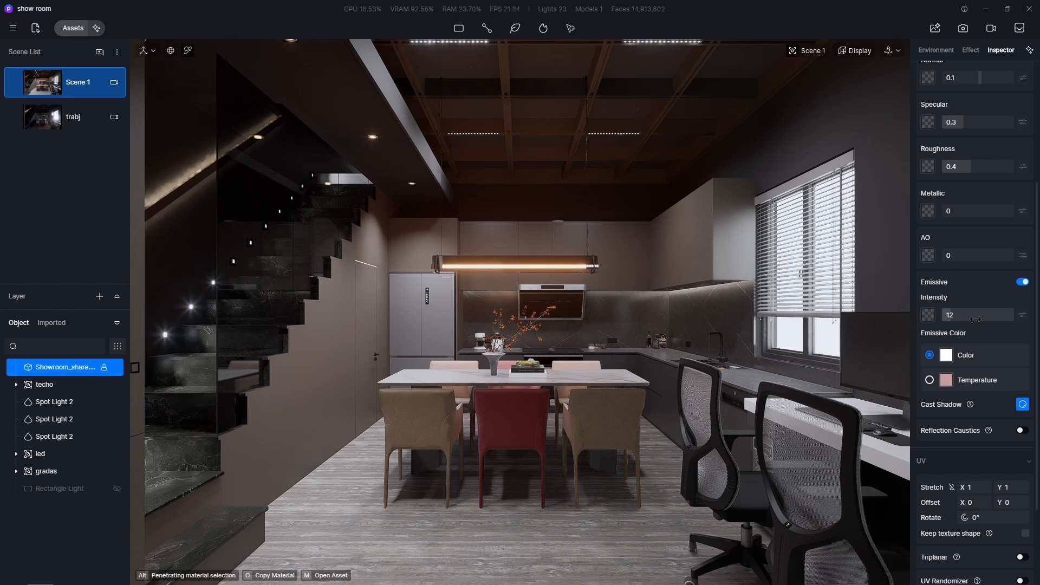
Turn off the Day Night LUT in the scene's effects
click(970, 49)
scroll(981, 101, up, 3)
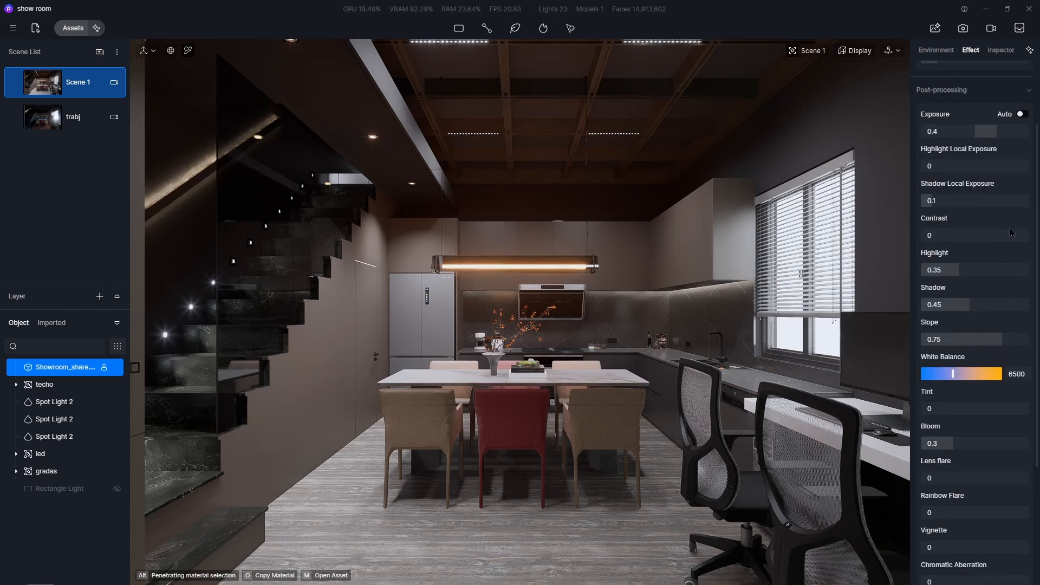
scroll(989, 135, up, 2)
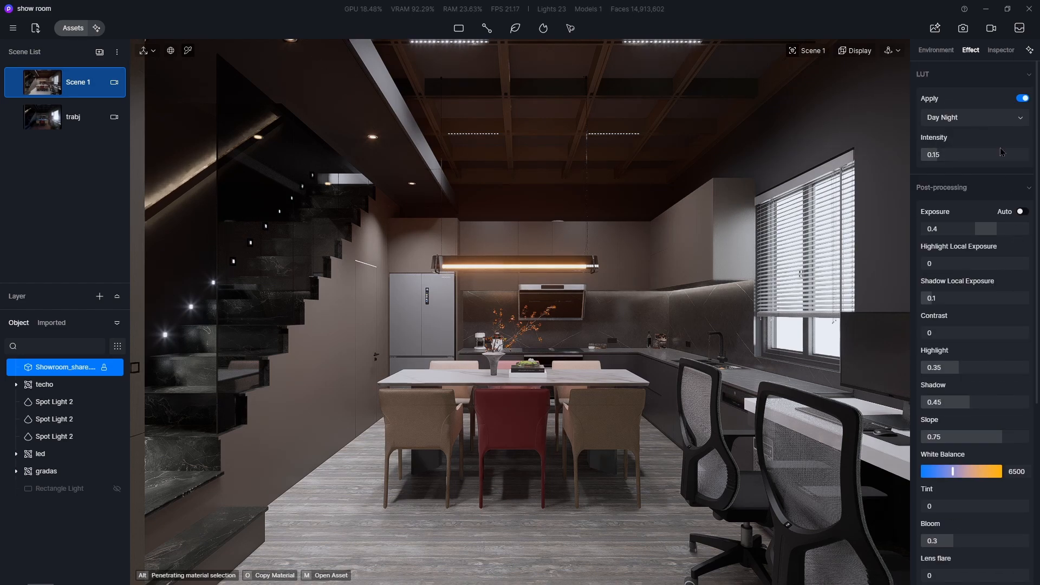
click(1022, 99)
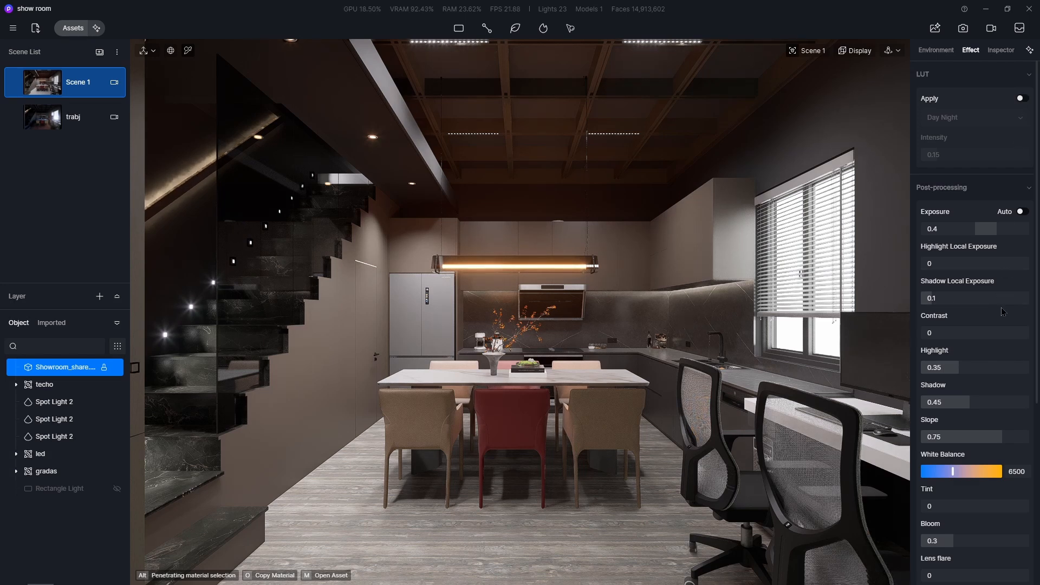
Set the post-processing Bloom to 0.2 with the LUT disabled
scroll(1002, 312, down, 5)
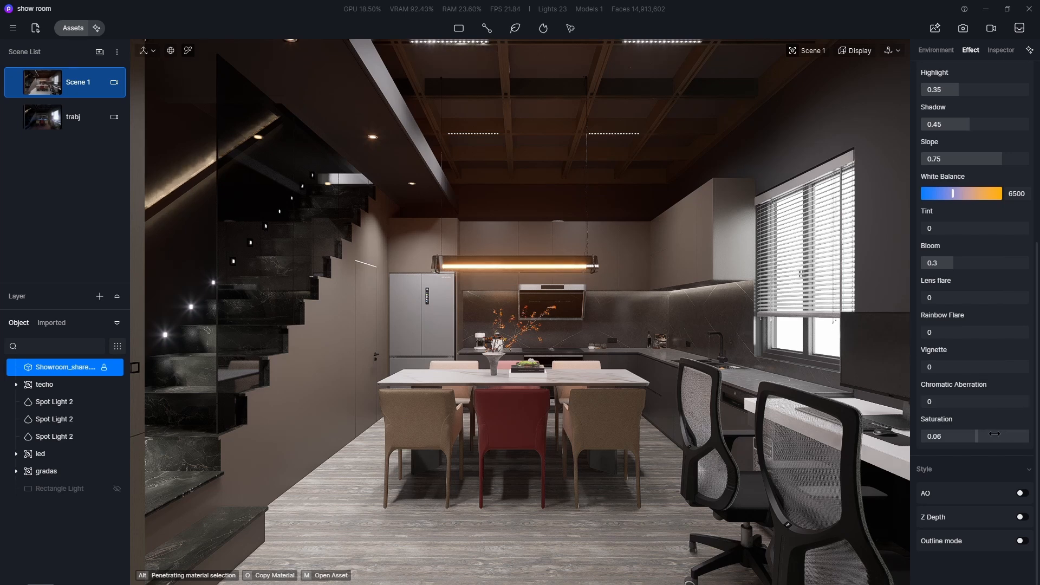
scroll(995, 434, up, 1)
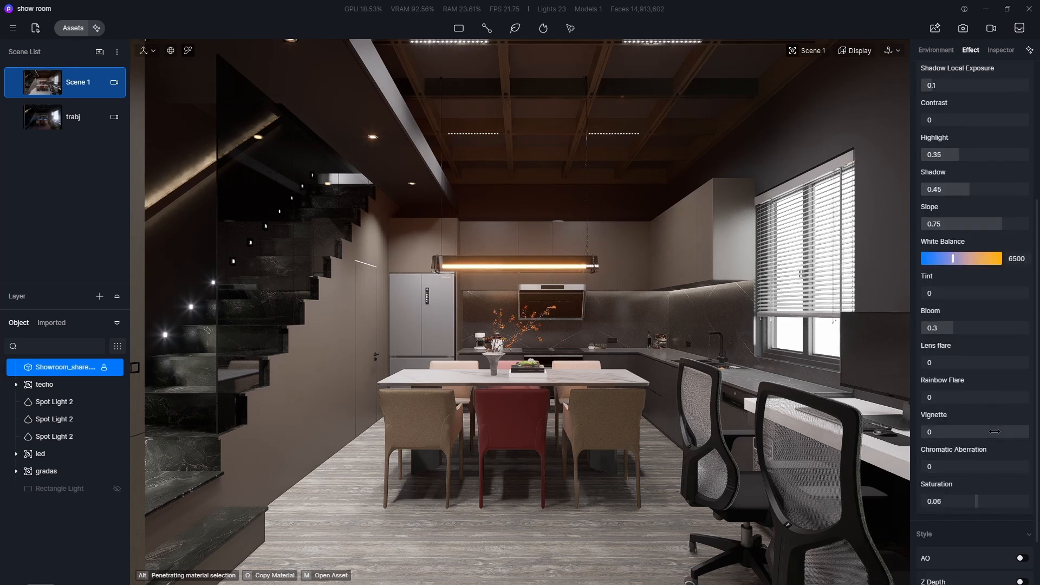
drag(996, 328, 992, 328)
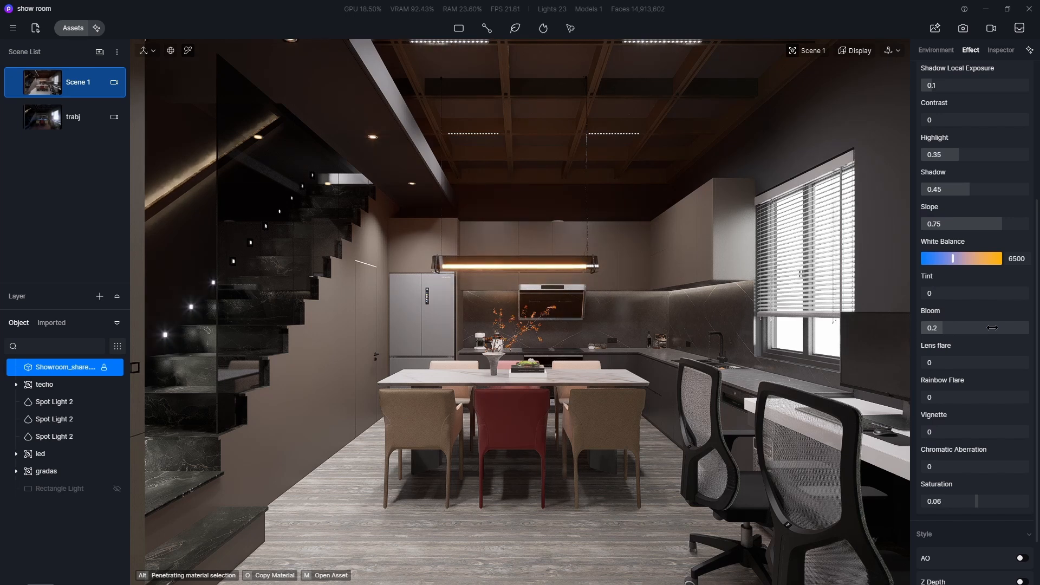
scroll(1002, 426, down, 1)
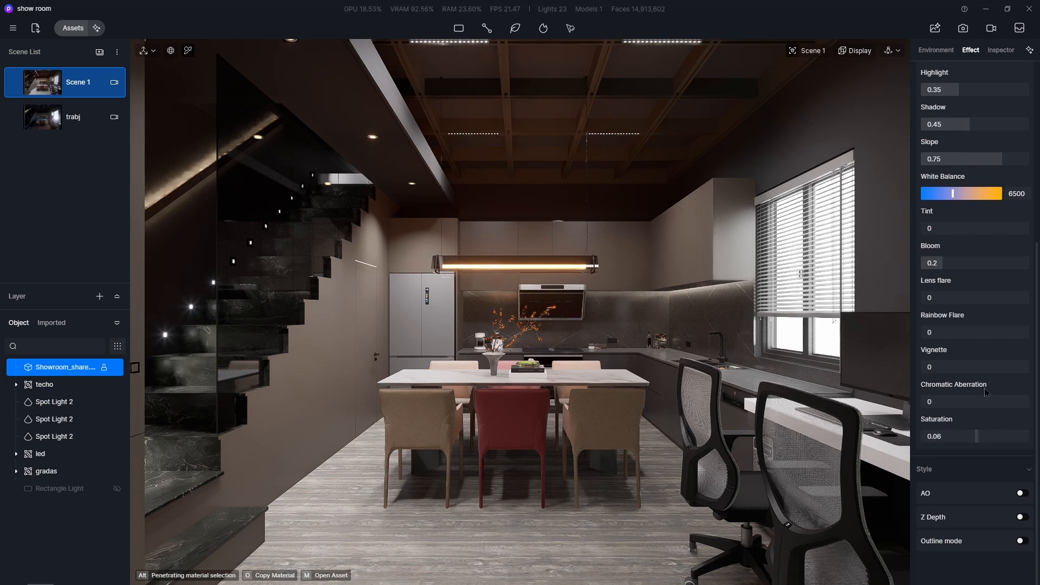
Set the post-processing Contrast to 0.09 and update Scene 1 with the current settings
scroll(985, 389, up, 1)
scroll(984, 387, up, 3)
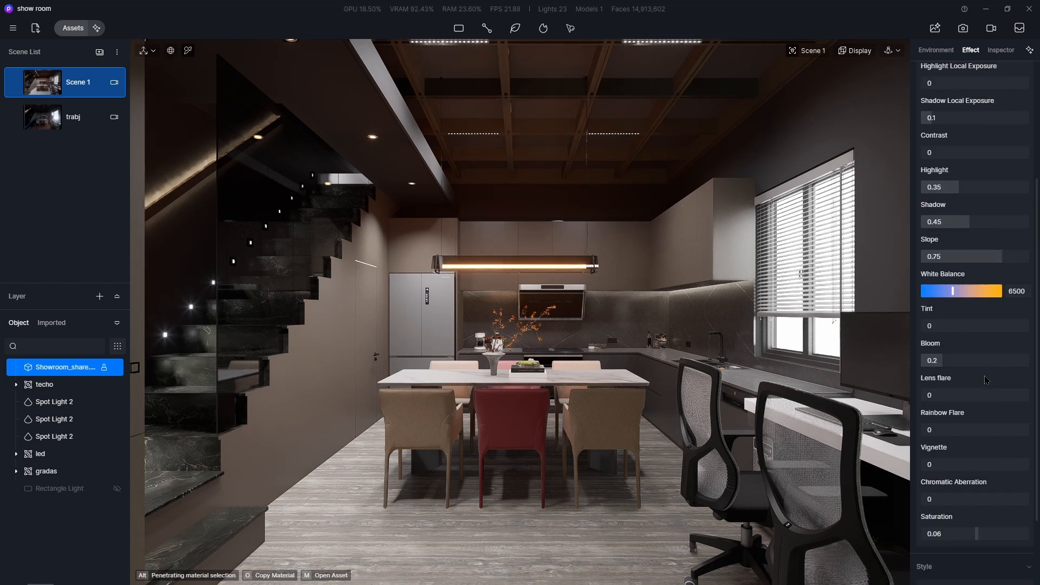
scroll(985, 379, up, 2)
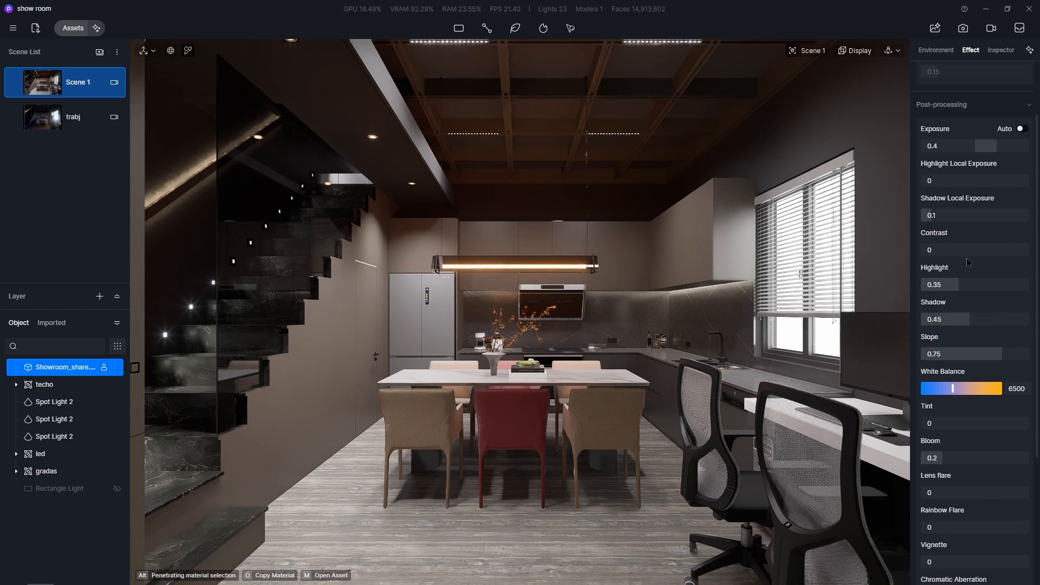
drag(976, 251, 980, 254)
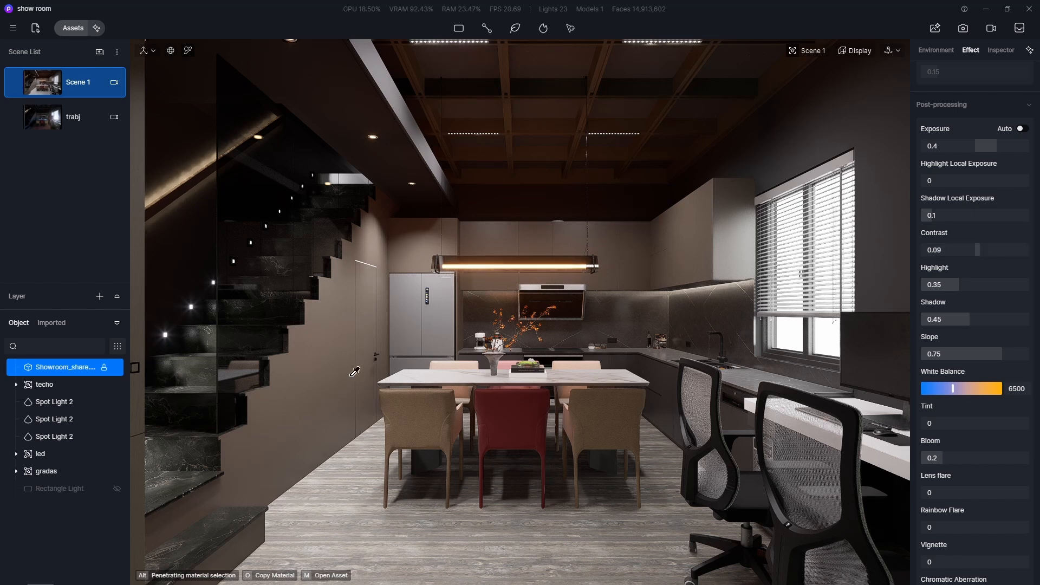
click(15, 83)
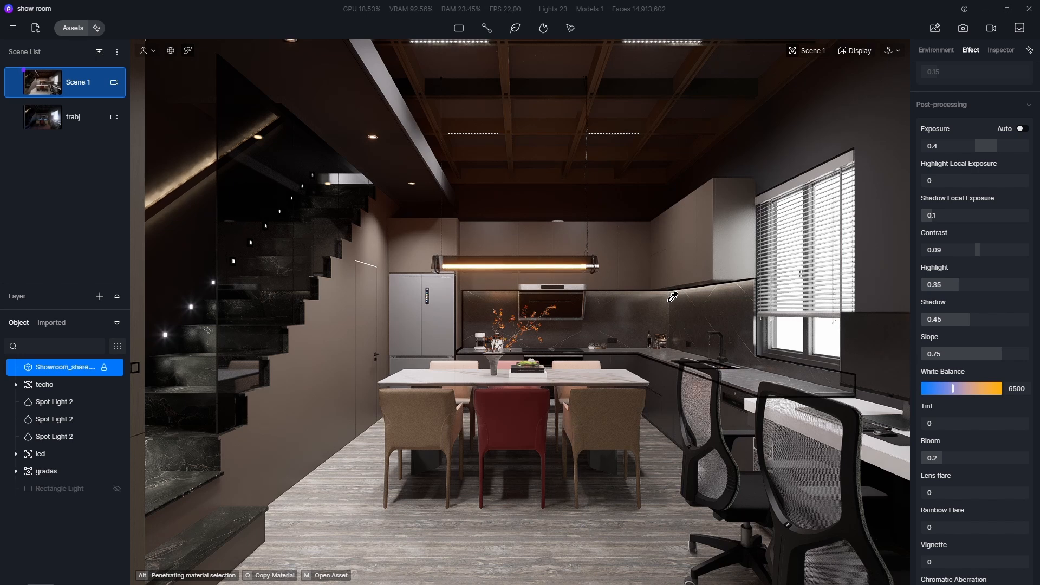
Reduce the oak floor material's Roughness gradually to 0.19 for stronger reflections
click(517, 518)
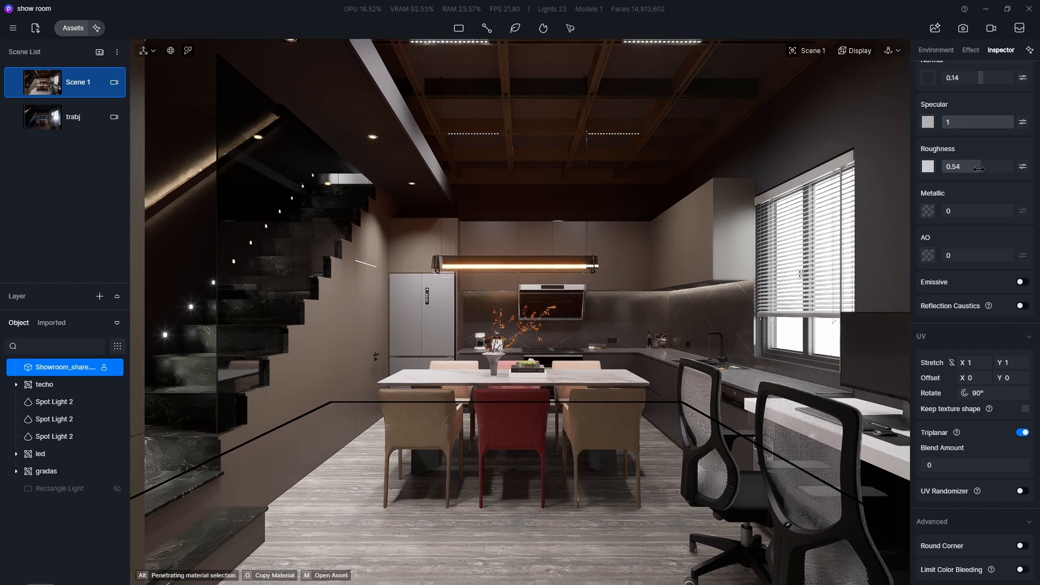
drag(979, 169, 971, 170)
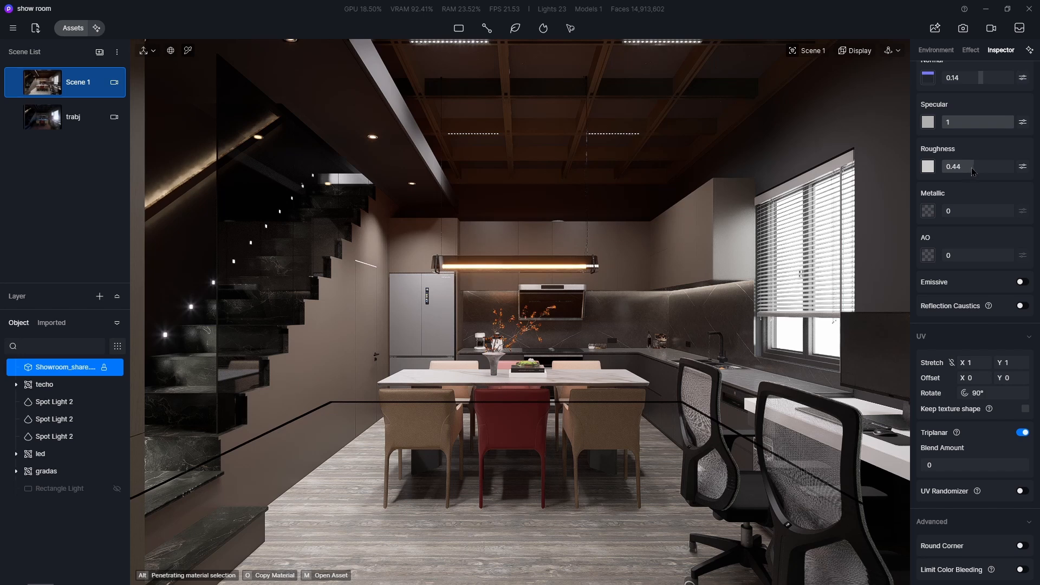
drag(973, 169, 968, 169)
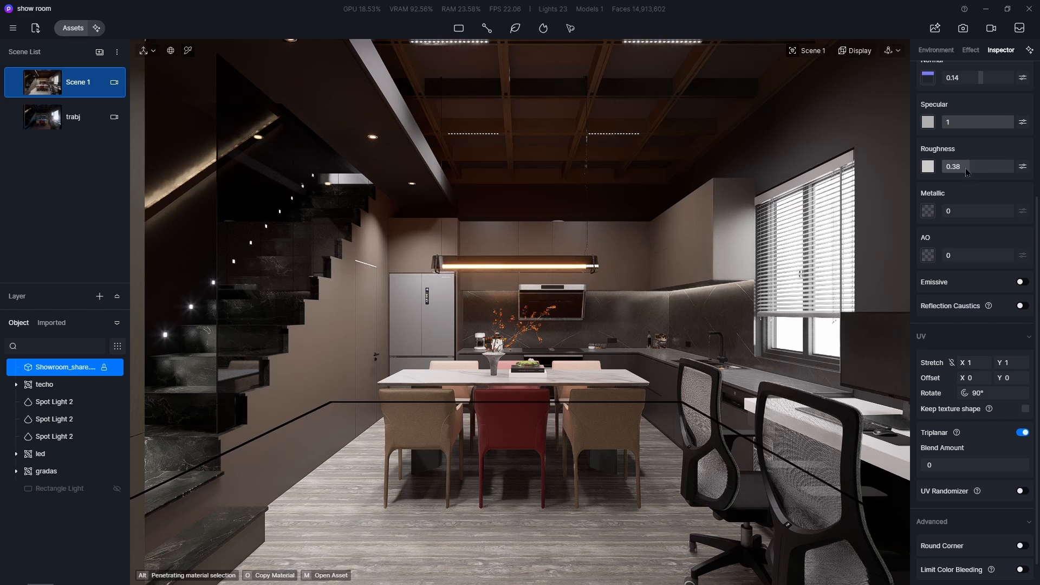
drag(965, 169, 962, 169)
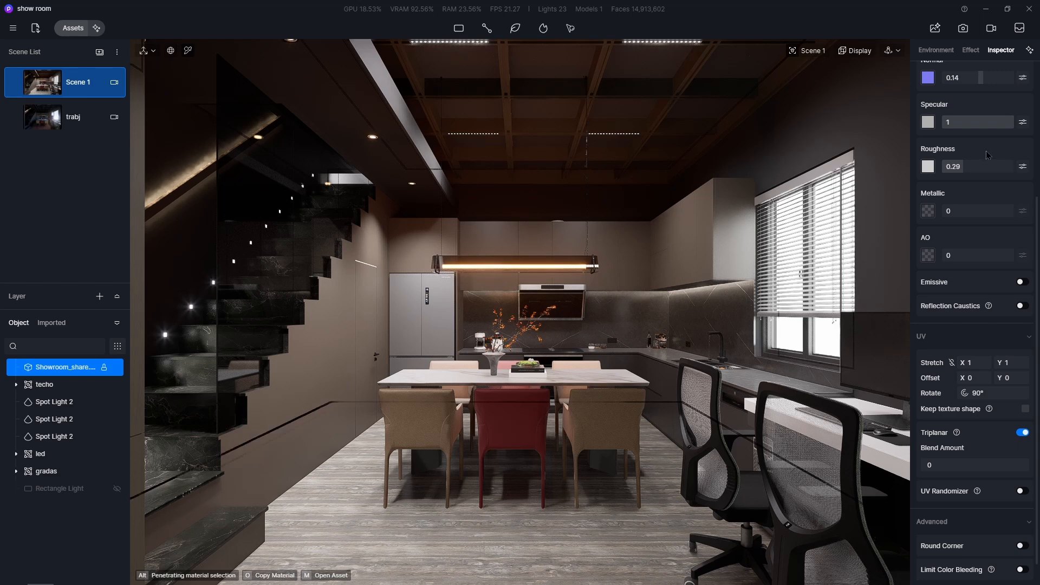
drag(961, 169, 957, 169)
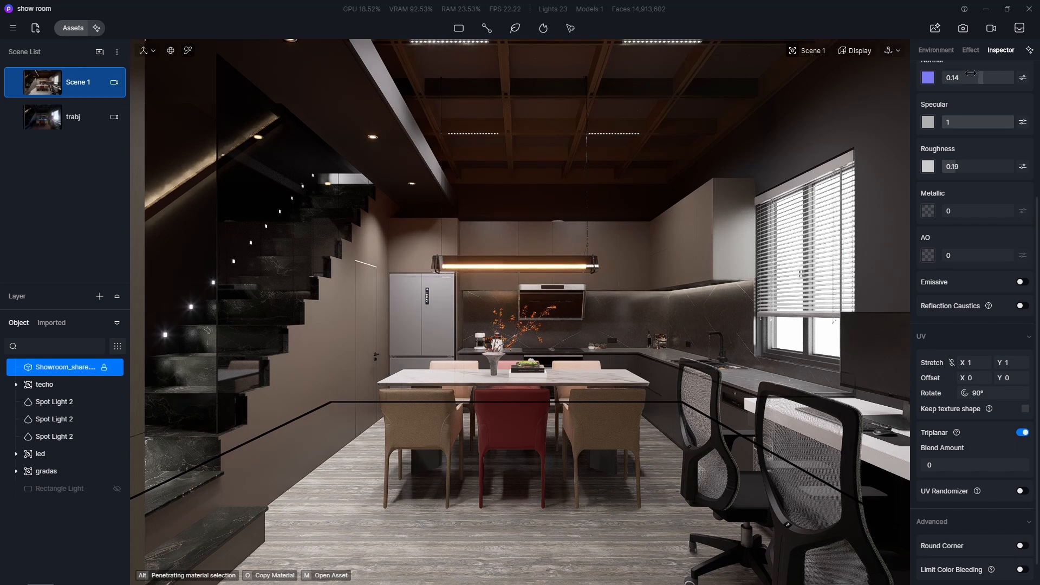
Adjust the post-processing tones: Shadow Local Exposure 0, Highlight 0.3 and Shadow 0.5
click(970, 50)
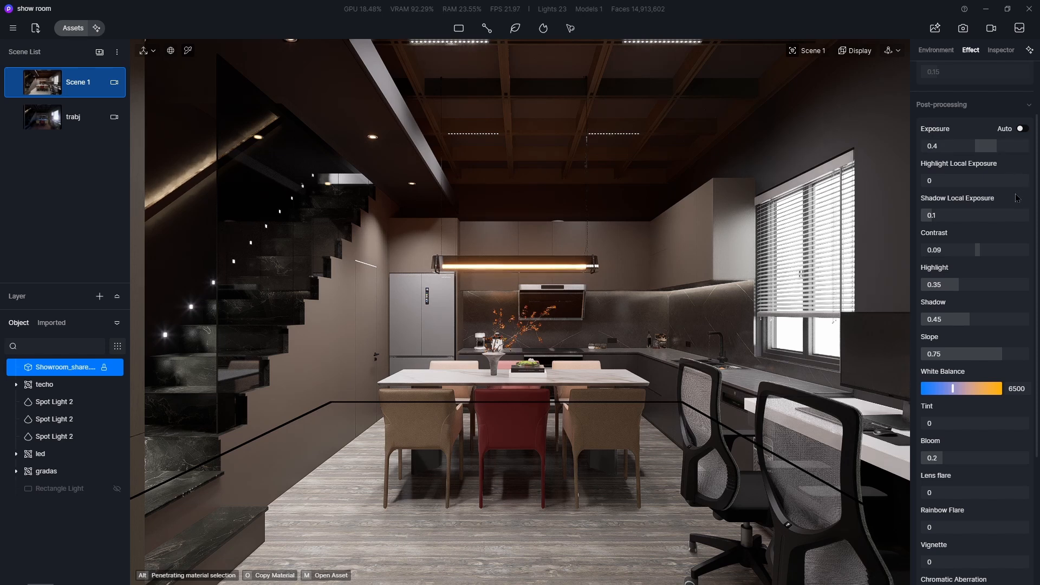
drag(1006, 214, 994, 215)
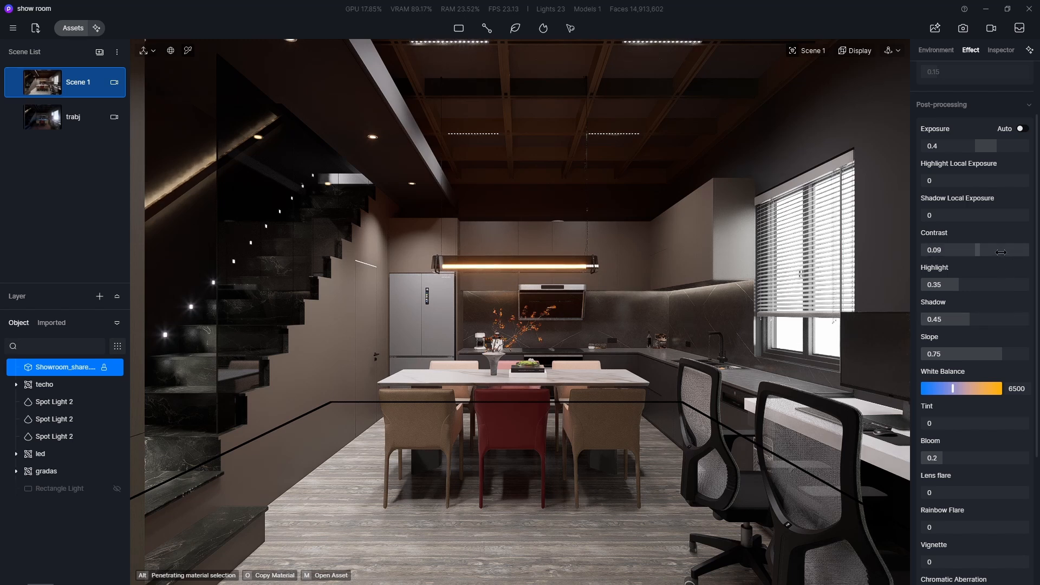
drag(998, 282, 992, 284)
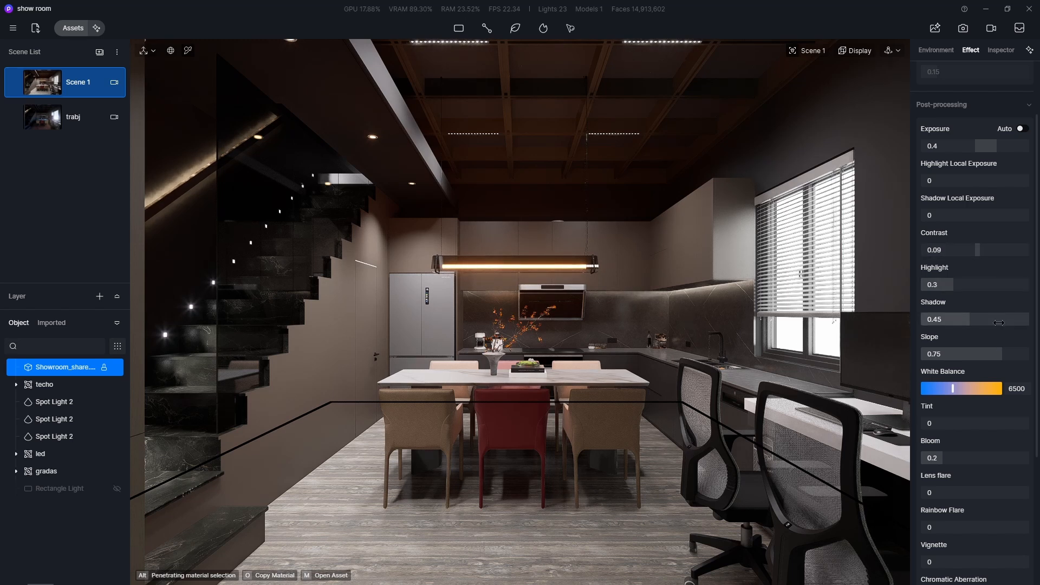
drag(1000, 320, 1006, 319)
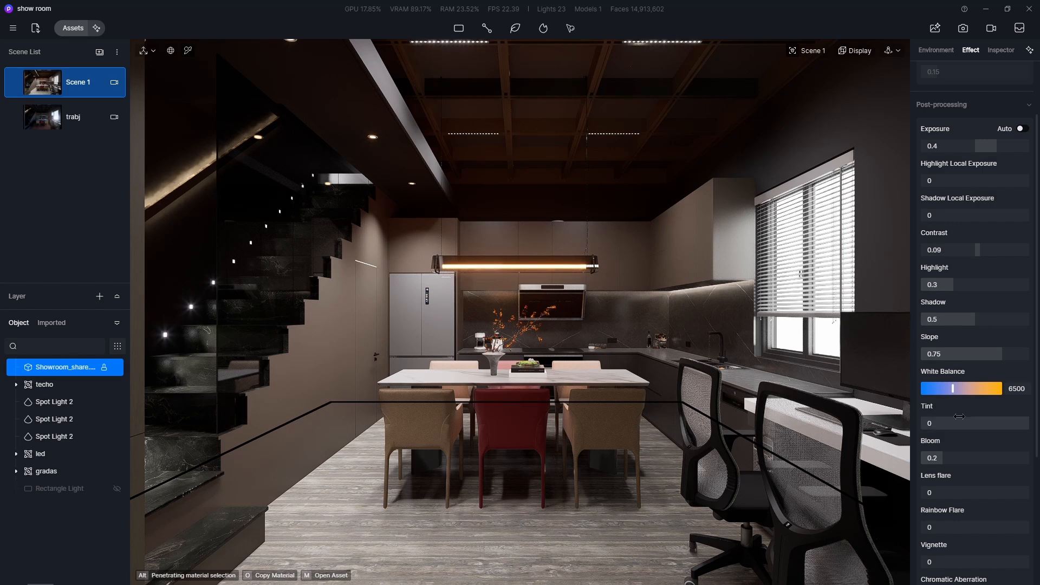
Set the post-processing Slope to 0.8
drag(1002, 359, 1007, 360)
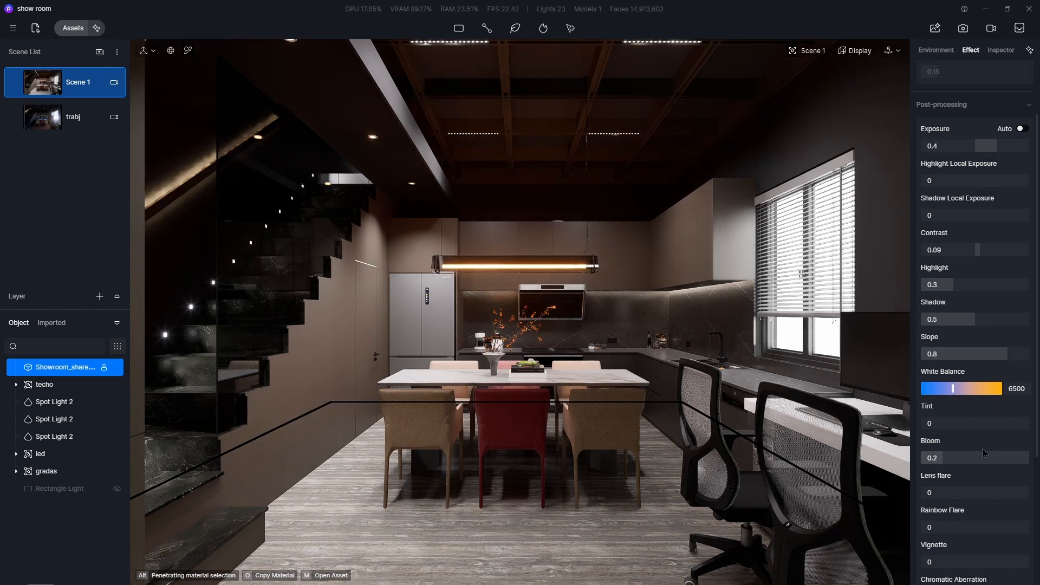
scroll(992, 471, down, 2)
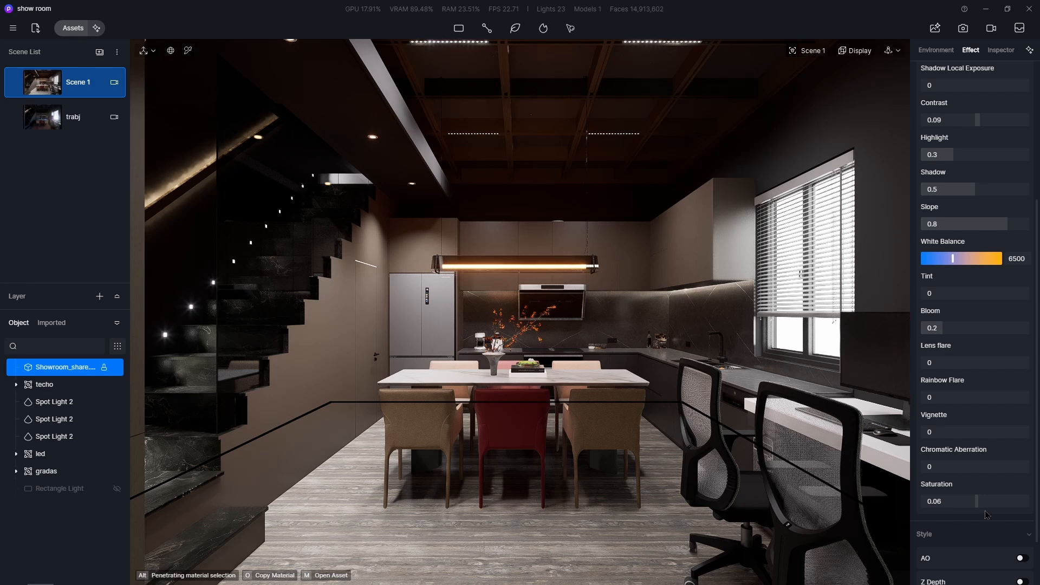
scroll(993, 520, down, 2)
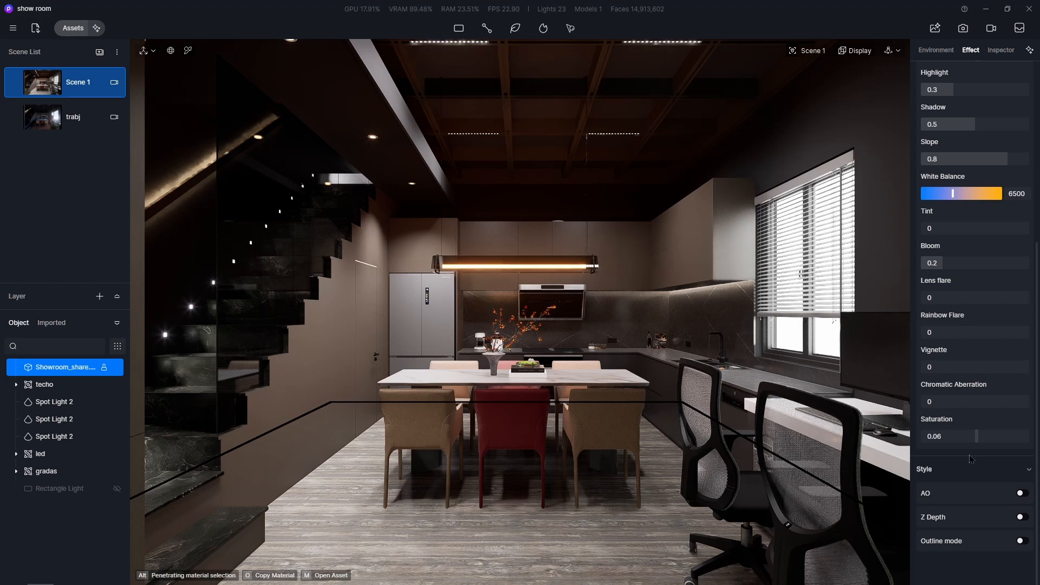
Enable the AO style and set its Radius to 100
click(1021, 494)
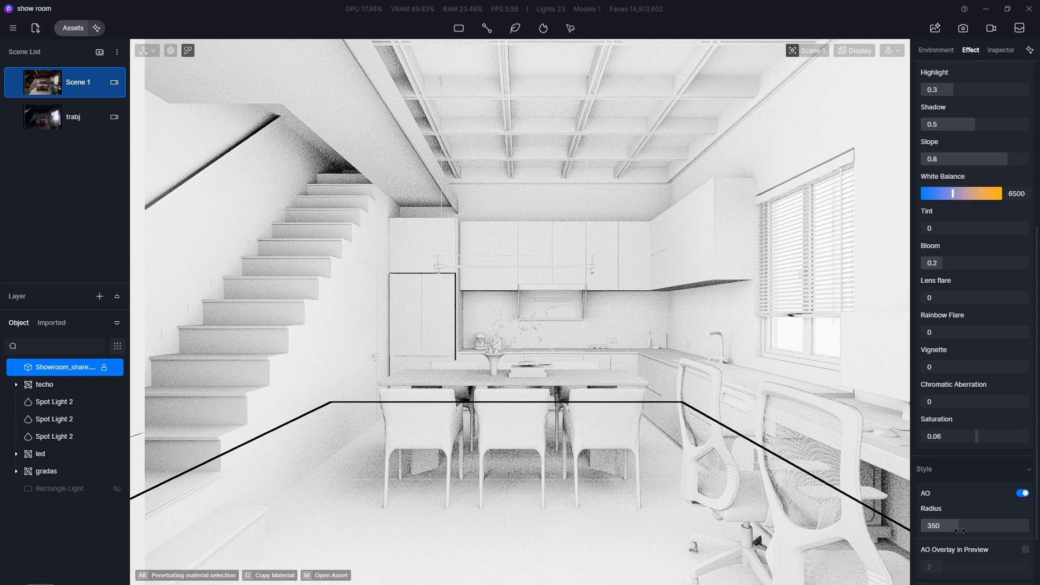
drag(956, 531, 933, 537)
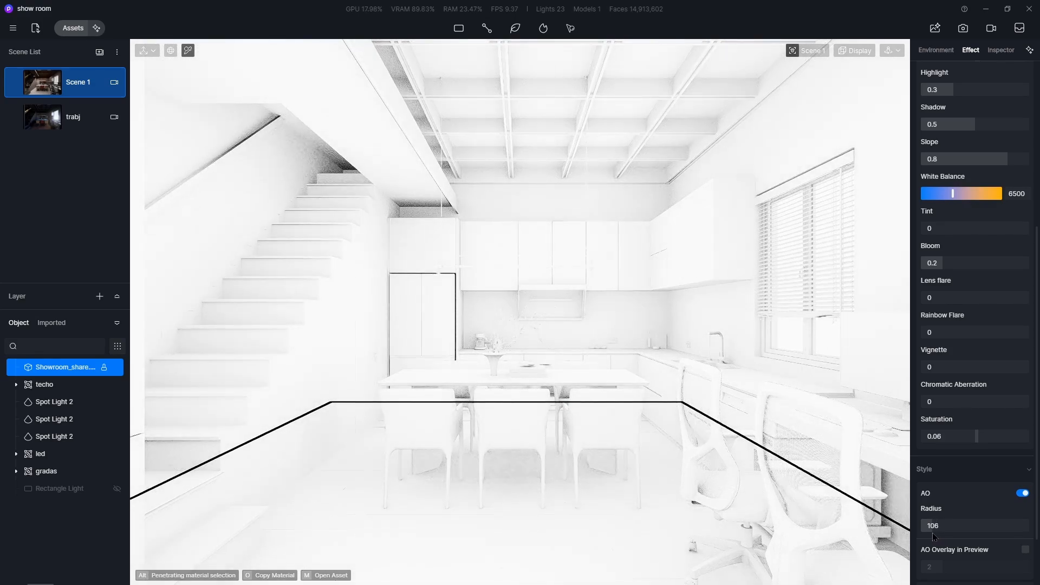
drag(935, 536, 933, 530)
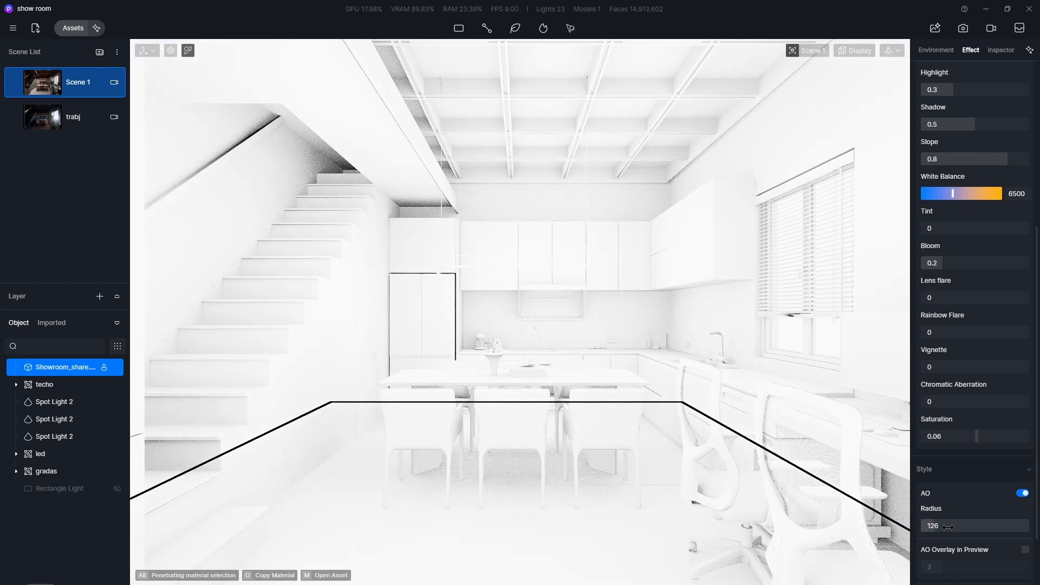
drag(936, 528, 928, 530)
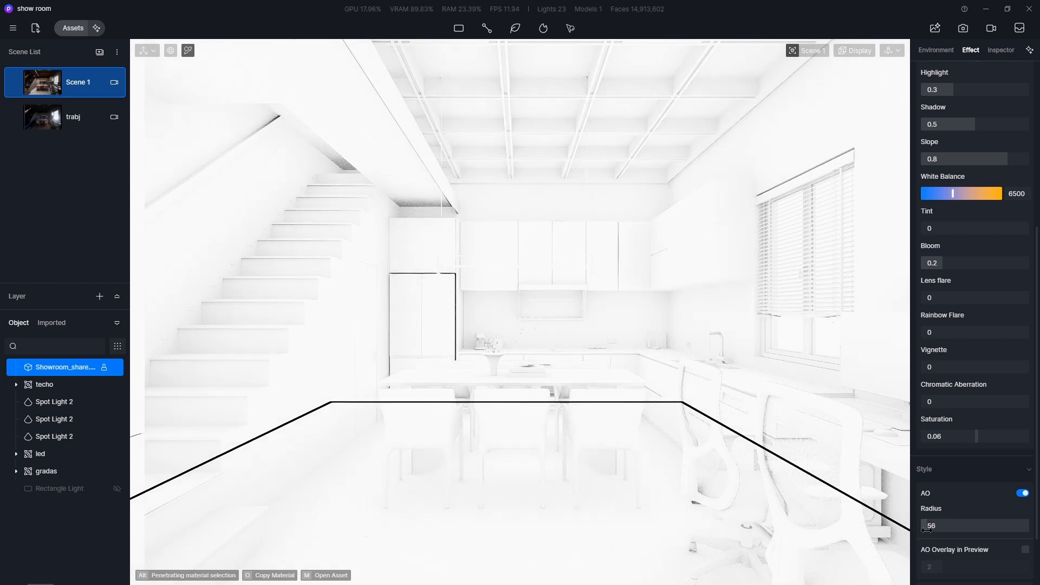
click(956, 526)
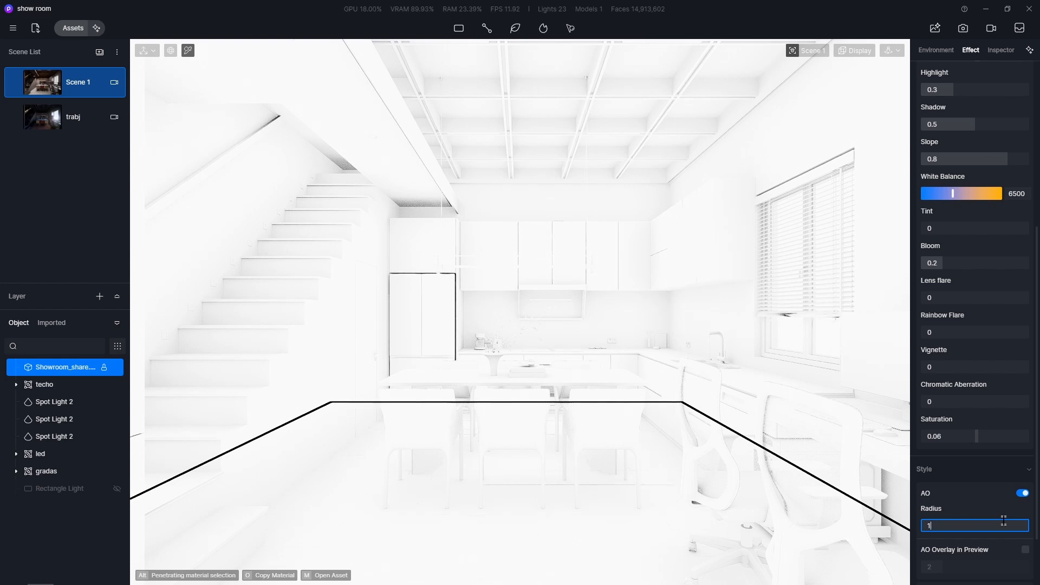
text(00)
key(Return)
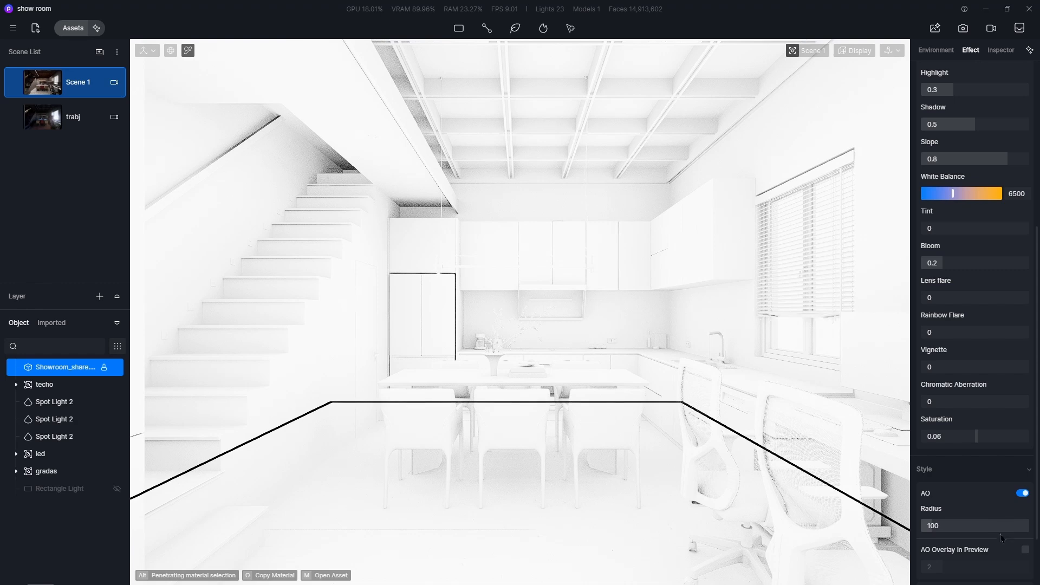
drag(937, 526, 933, 538)
click(940, 527)
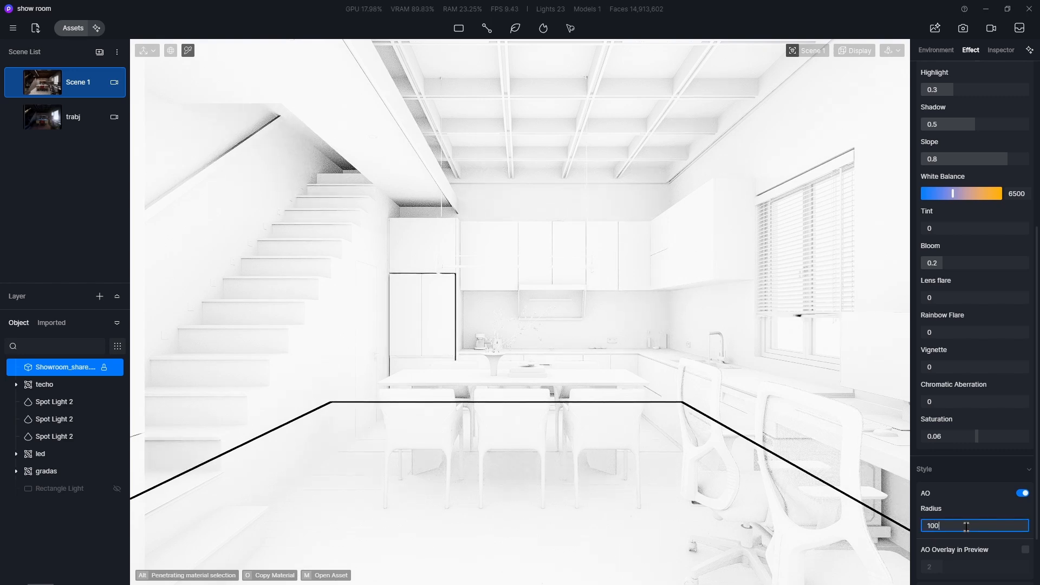
text(100)
click(953, 469)
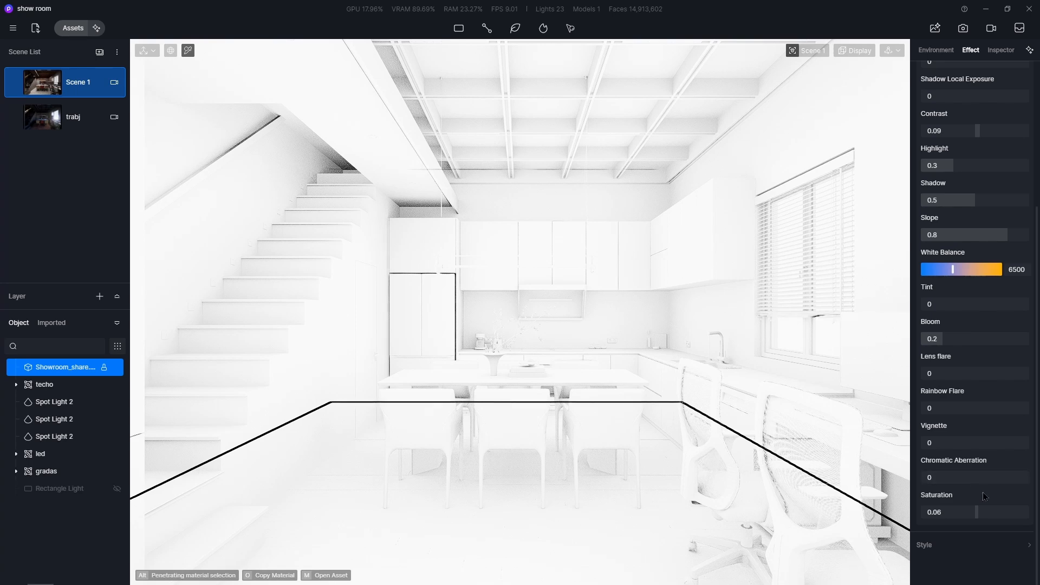
scroll(979, 509, up, 2)
scroll(979, 508, down, 2)
click(936, 51)
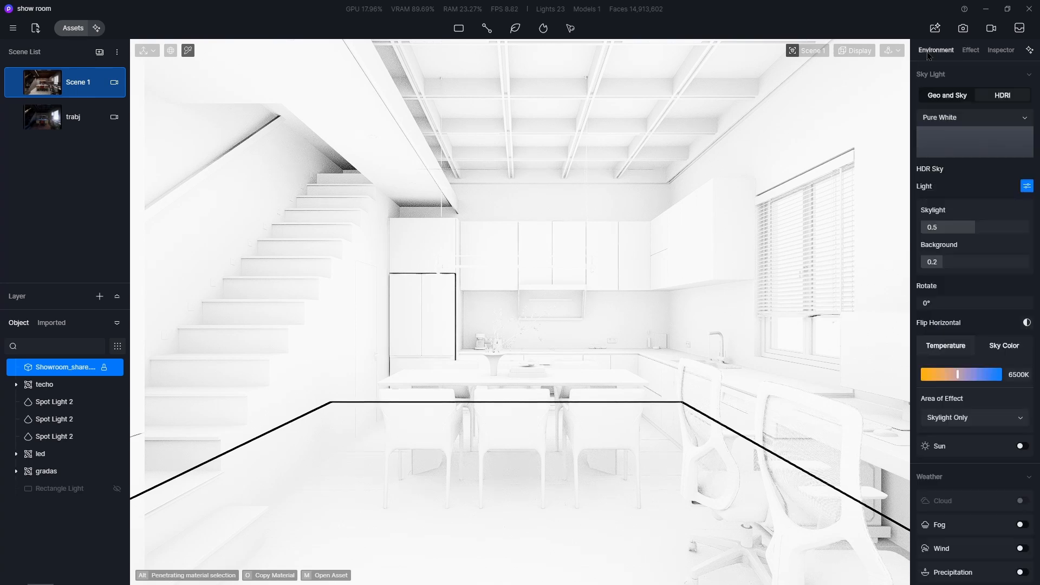
click(968, 52)
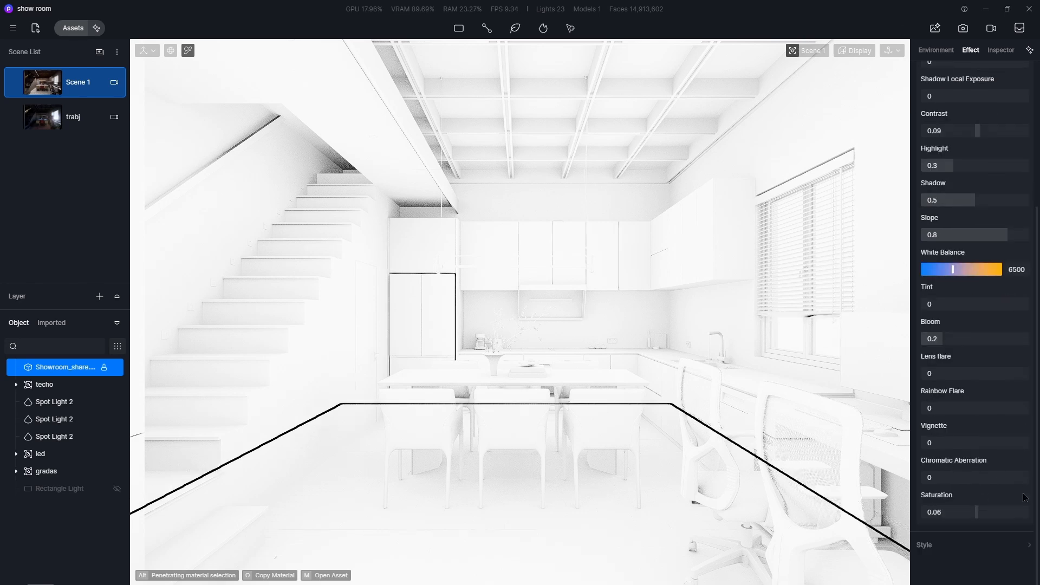
Set the AO Radius to 150 and switch the AO style off
click(1028, 548)
scroll(974, 487, down, 3)
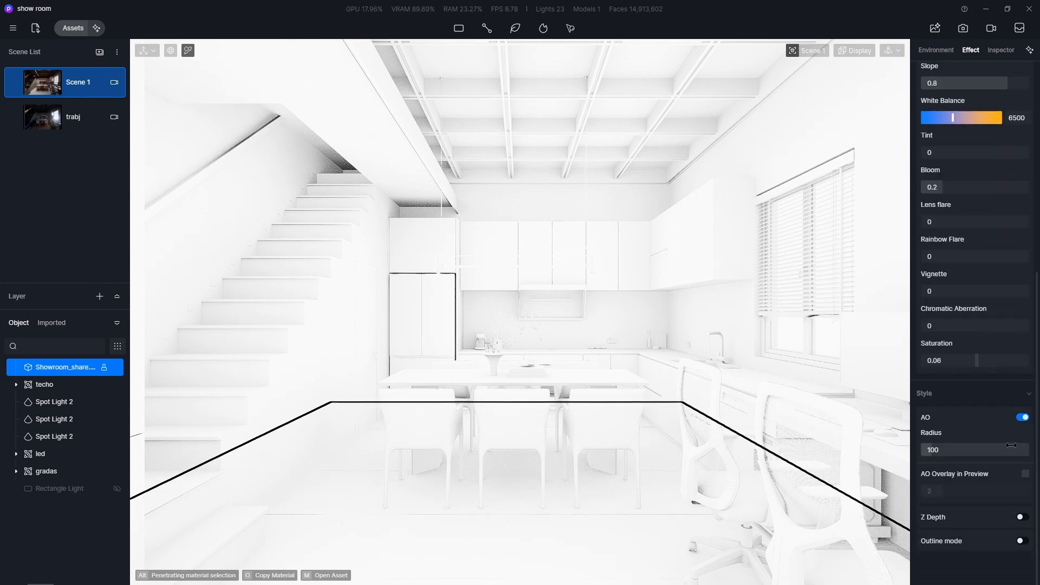
click(950, 453)
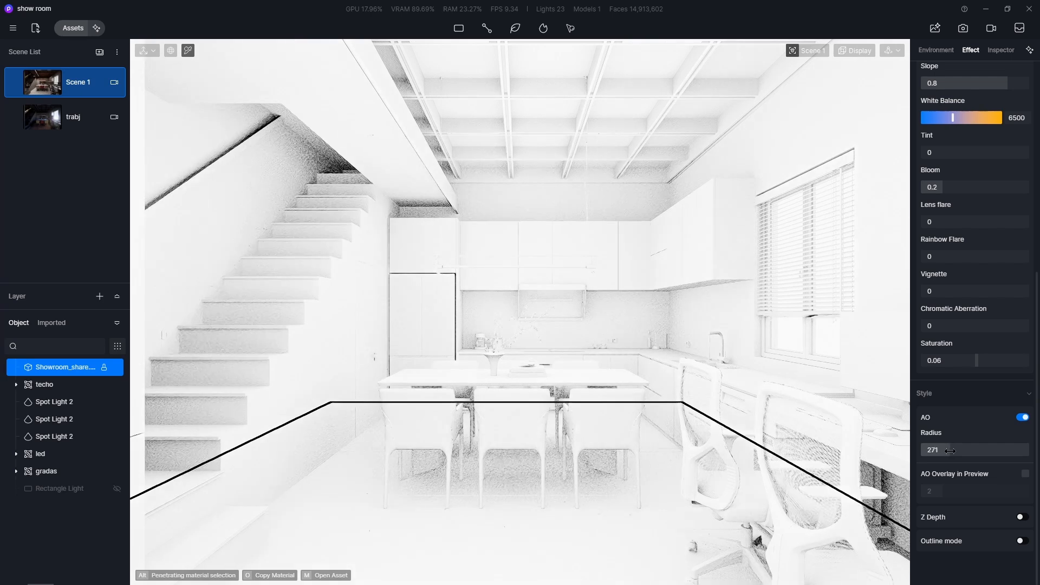
drag(950, 451, 936, 459)
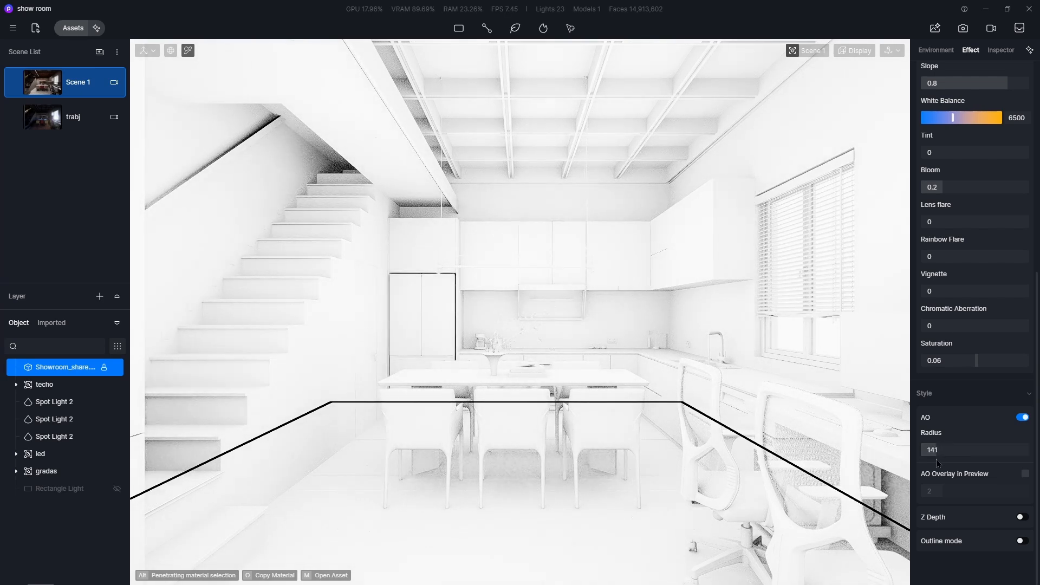
click(946, 449)
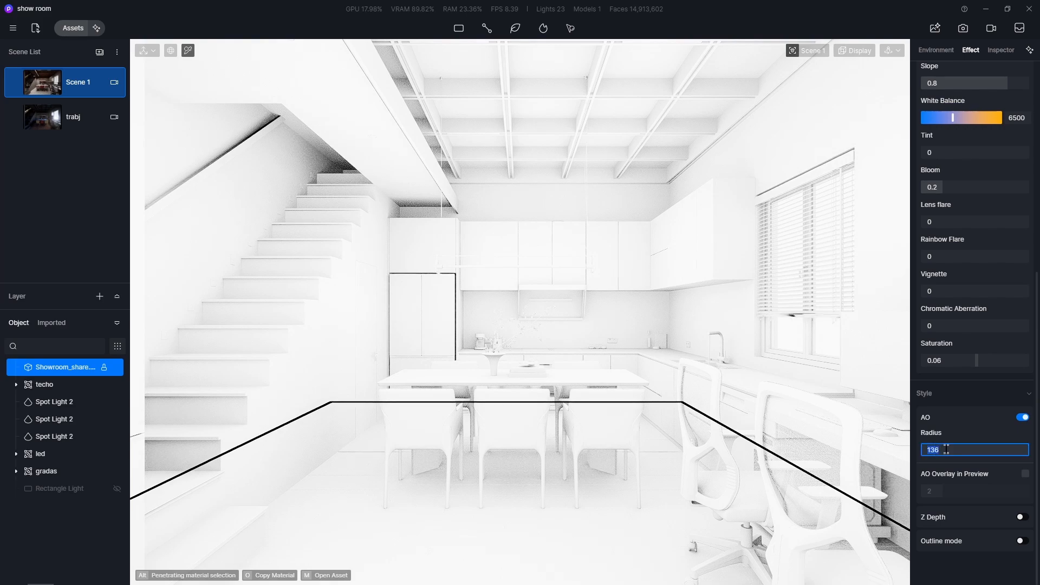
text(150)
key(Return)
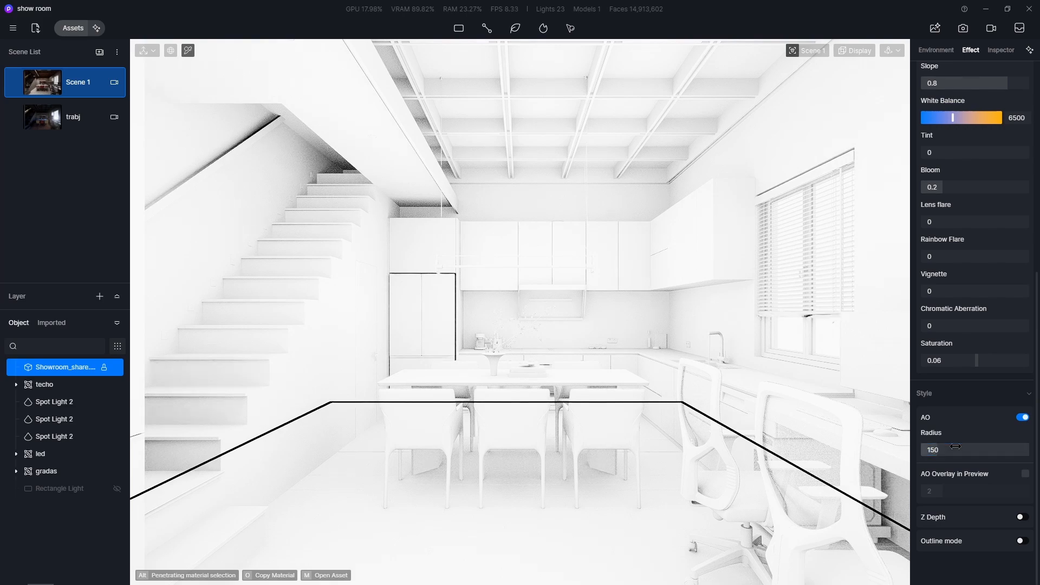
click(1023, 417)
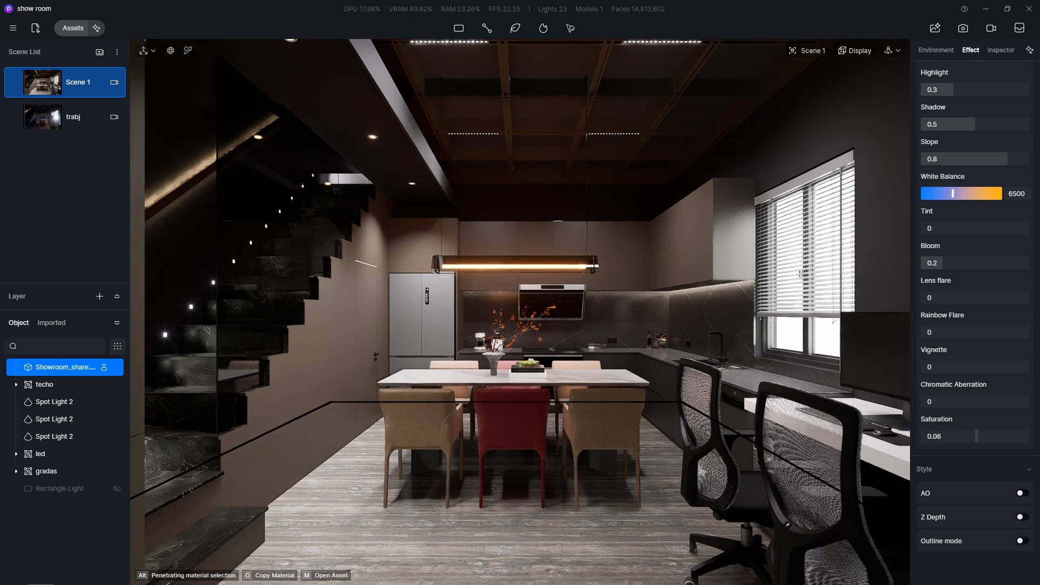
Enable channel output for the 4k image render and leave only the AO channel selected
click(963, 28)
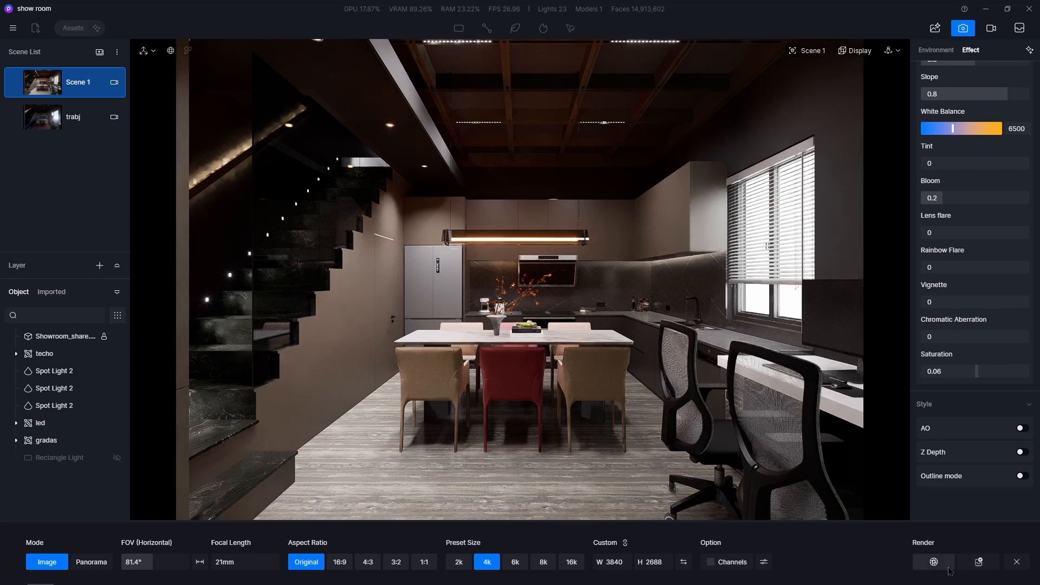
click(712, 564)
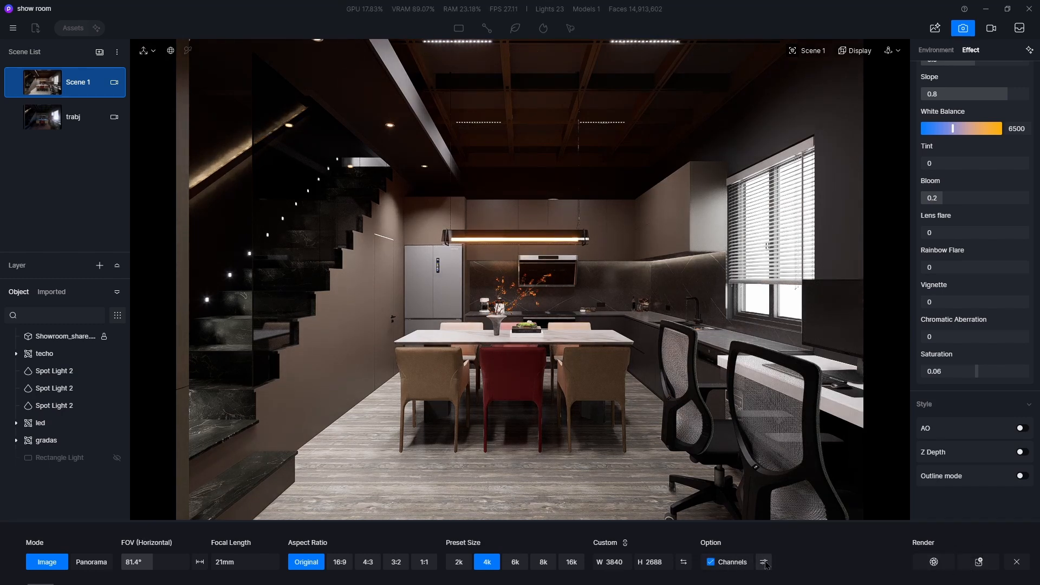
click(765, 563)
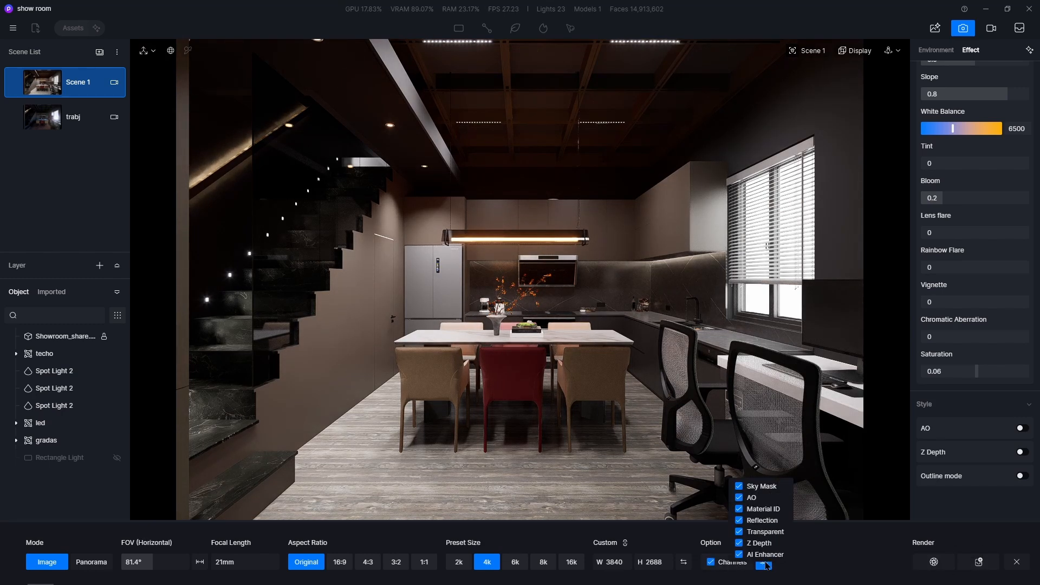
click(740, 510)
click(739, 544)
click(738, 532)
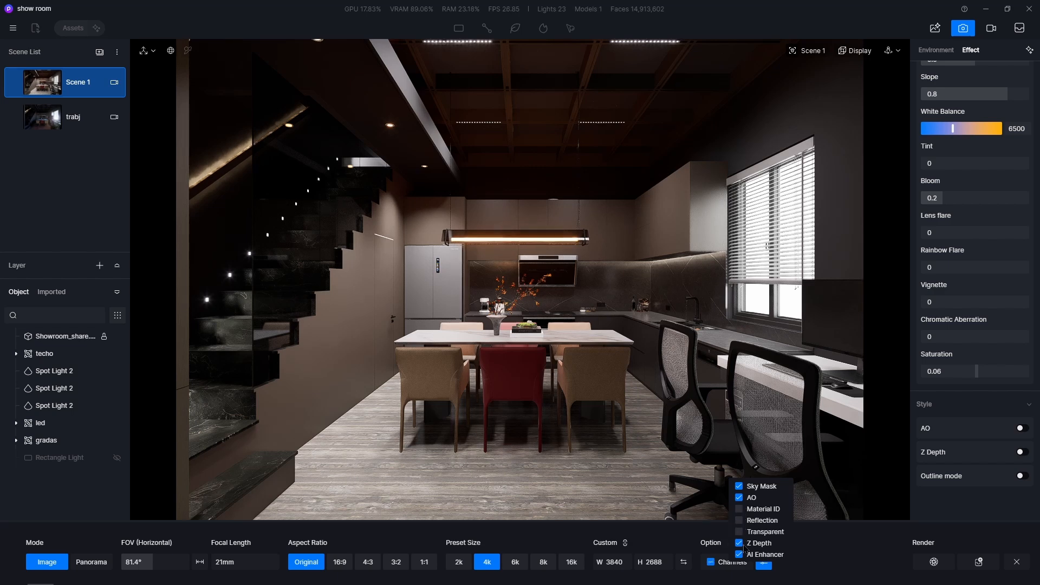
click(739, 555)
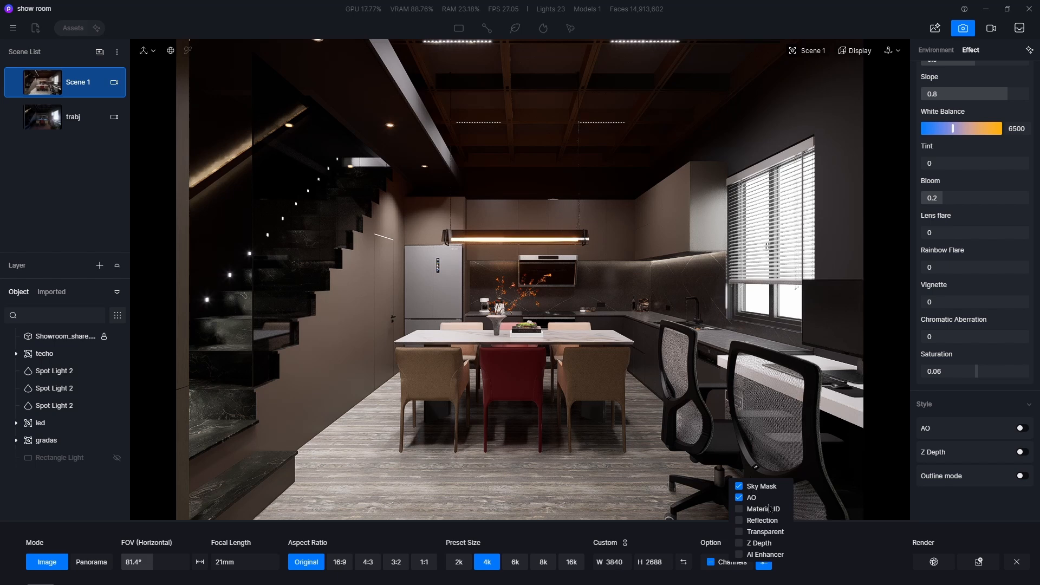
click(739, 487)
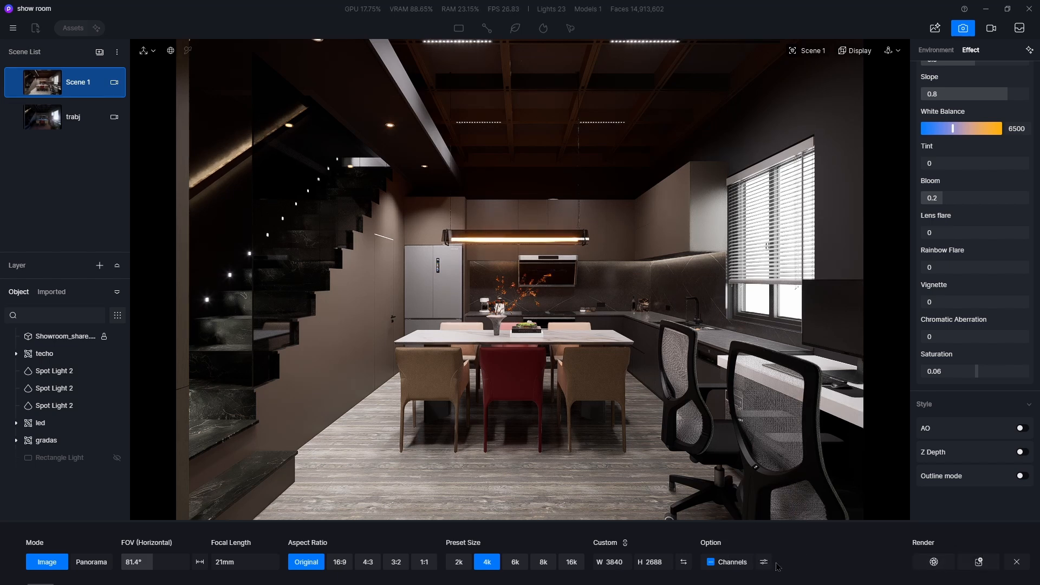
Render the 4k image and save it to the desktop as Scene 1(2) in PNG format
click(933, 563)
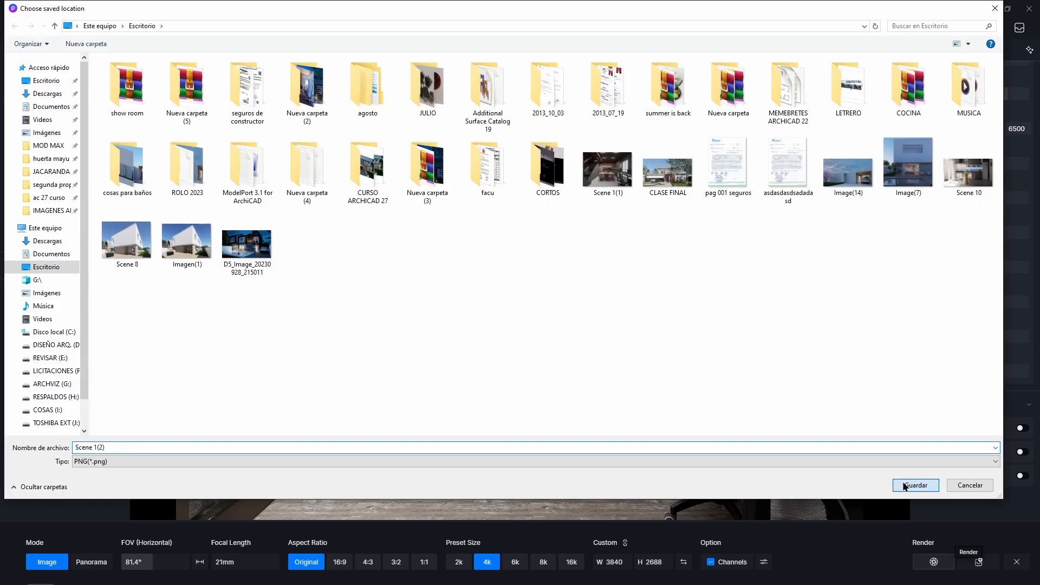
click(905, 485)
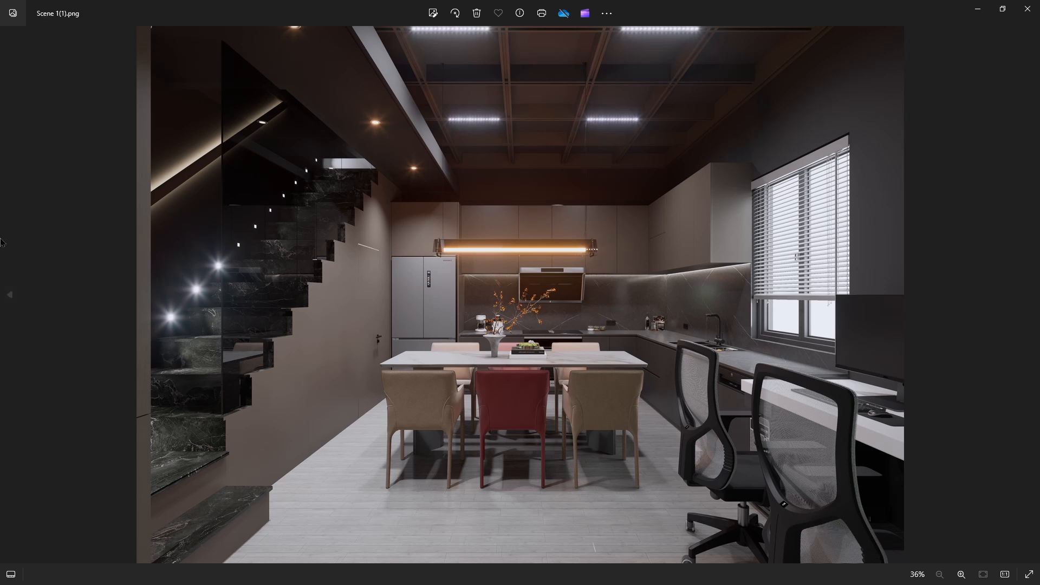
Compare the new render Scene 1(2).png with the earlier Scene 1(1).png in the image viewer
click(10, 294)
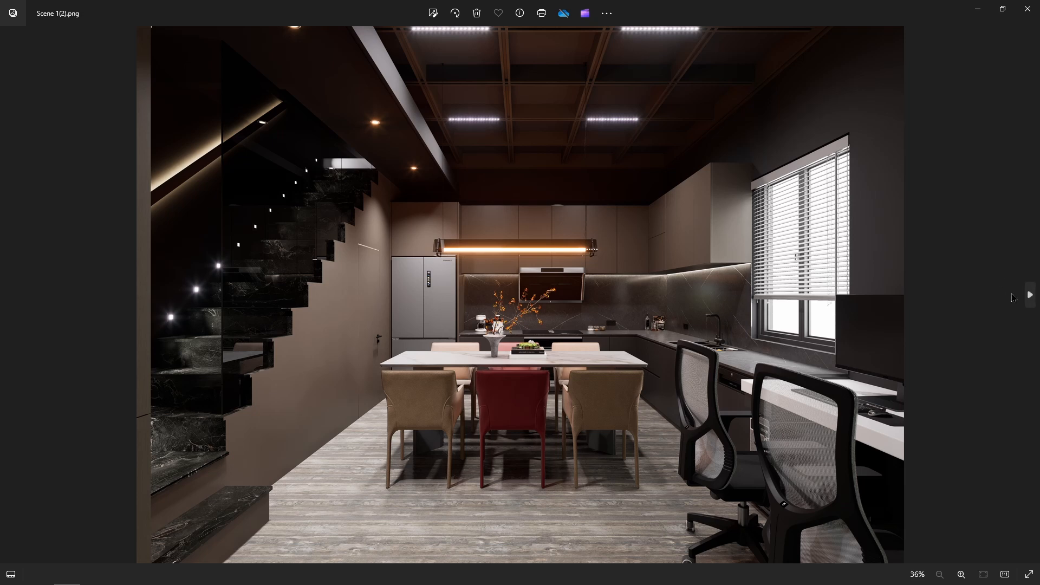
click(1029, 294)
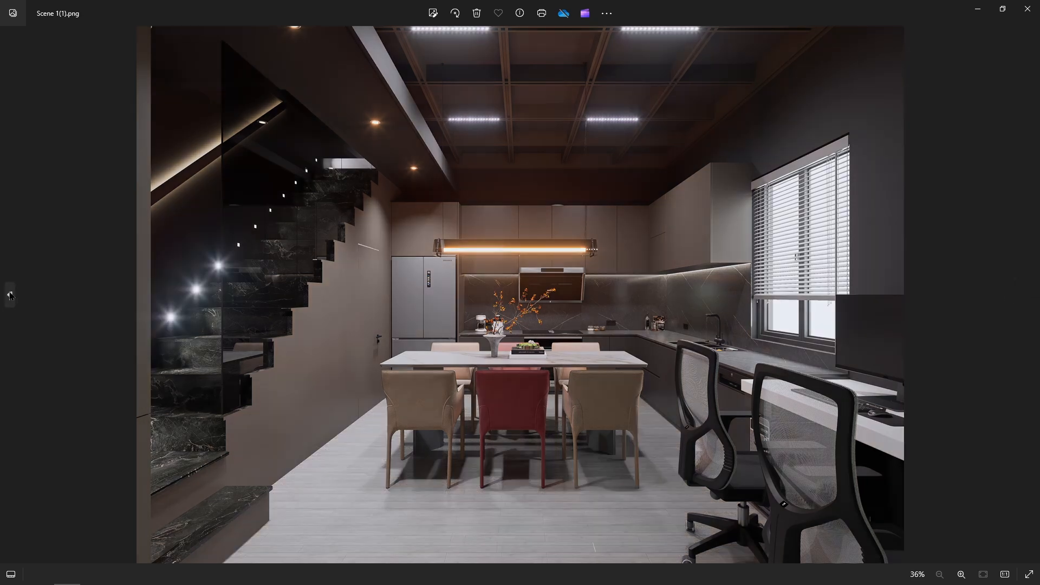
click(10, 294)
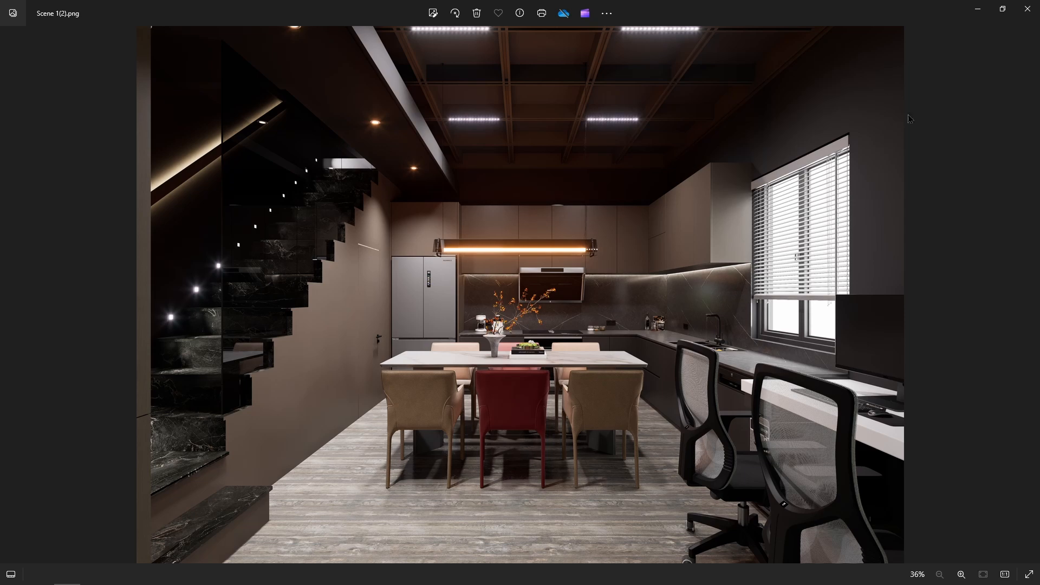
Examine the floor reflections, dining furniture and overall lighting of Scene 1(2).png at full screen and closer zoom levels
click(1027, 576)
scroll(563, 485, up, 5)
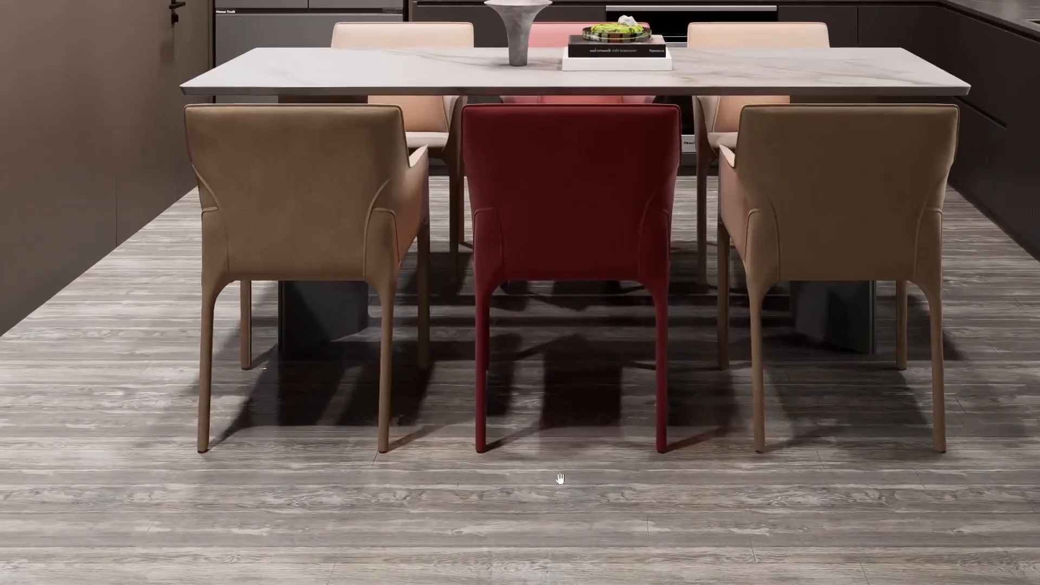
scroll(560, 478, down, 3)
scroll(509, 394, down, 2)
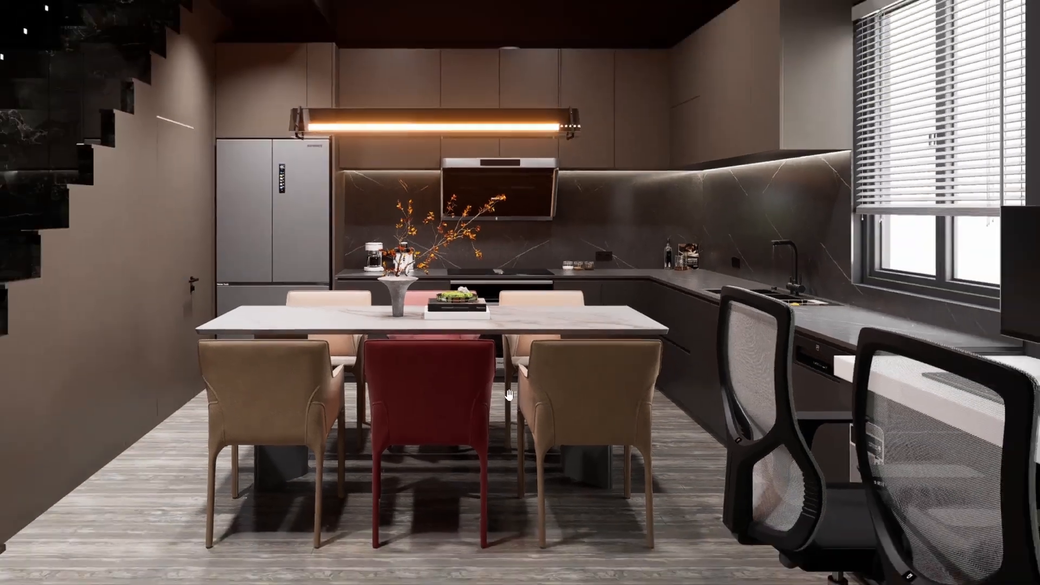
scroll(509, 394, down, 2)
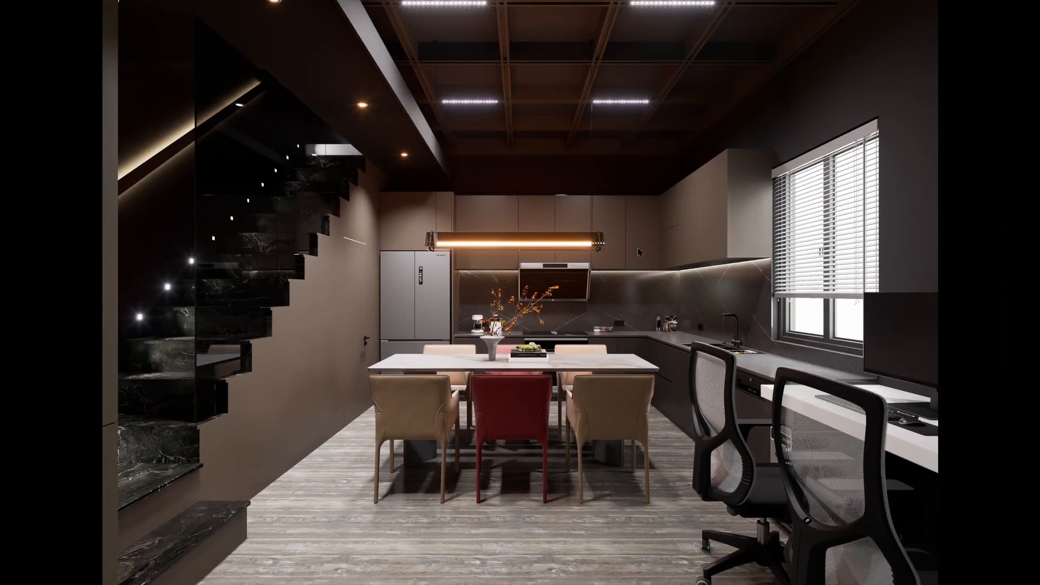
scroll(520, 418, up, 3)
scroll(522, 393, down, 3)
key(Escape)
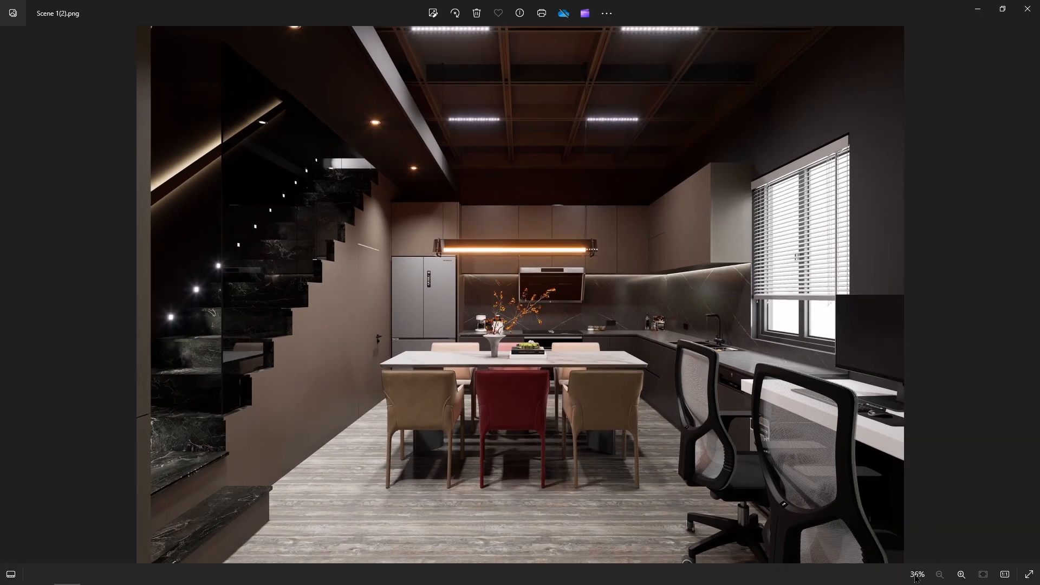
click(960, 575)
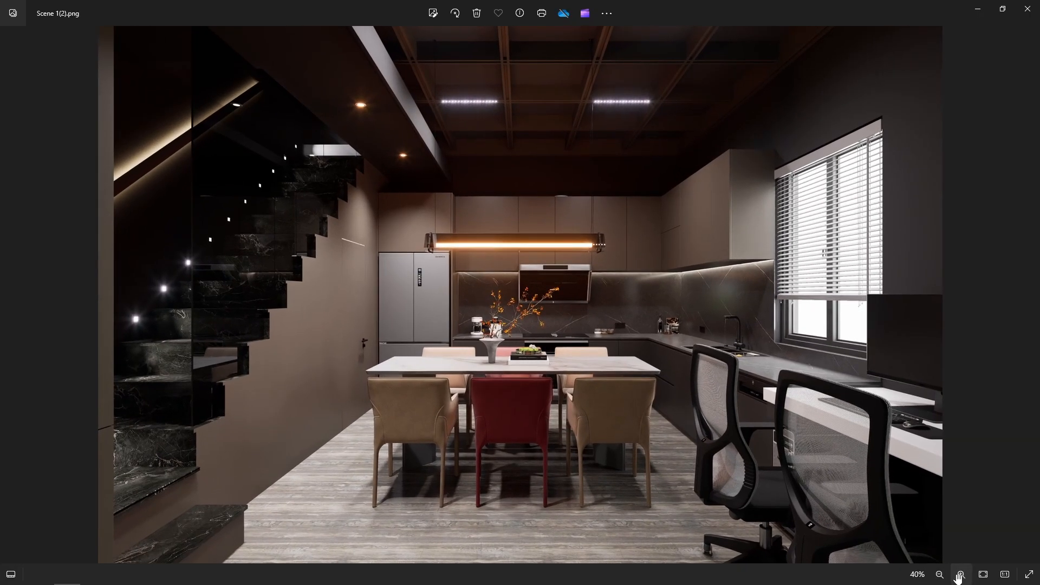
Examine the kitchen counter, office chairs, dining set and wood floor of Scene 1(2).png at 100% zoom, and review the whole image
click(959, 575)
click(960, 575)
click(959, 575)
click(960, 575)
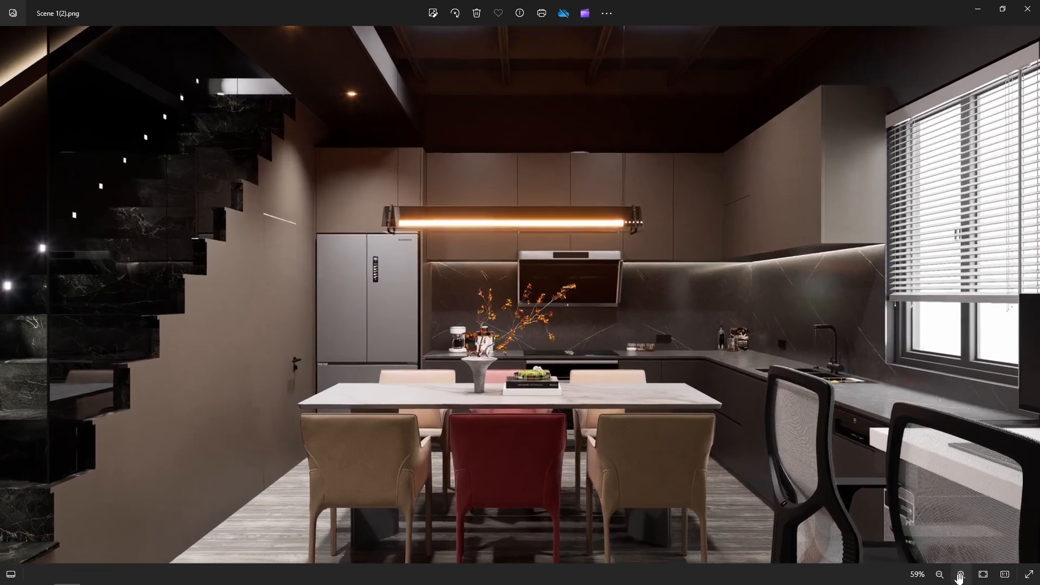
click(959, 575)
click(960, 575)
click(960, 576)
click(960, 575)
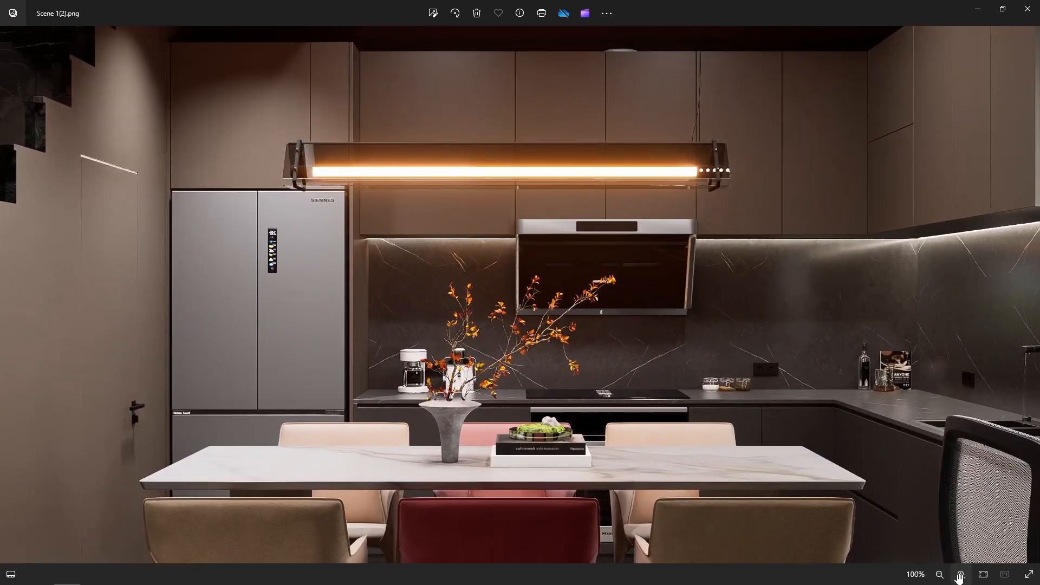
drag(770, 460, 266, 226)
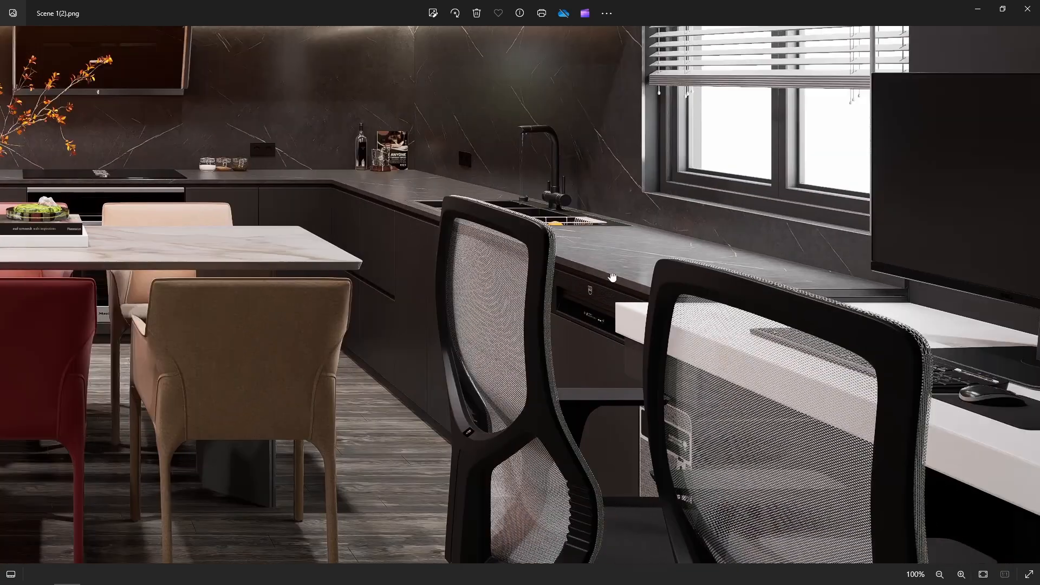
drag(546, 276, 612, 369)
drag(448, 381, 616, 358)
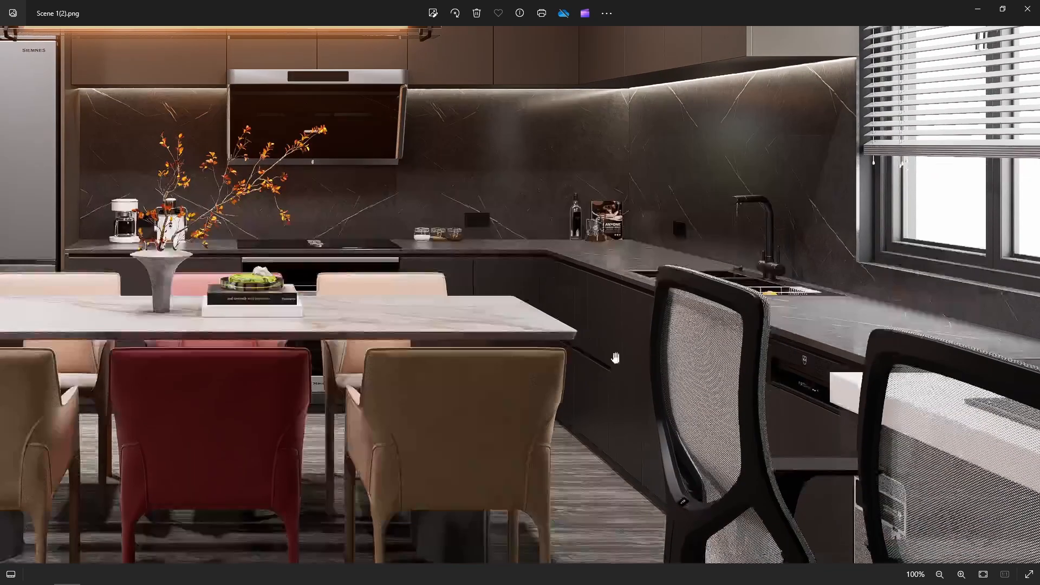
drag(513, 360, 857, 296)
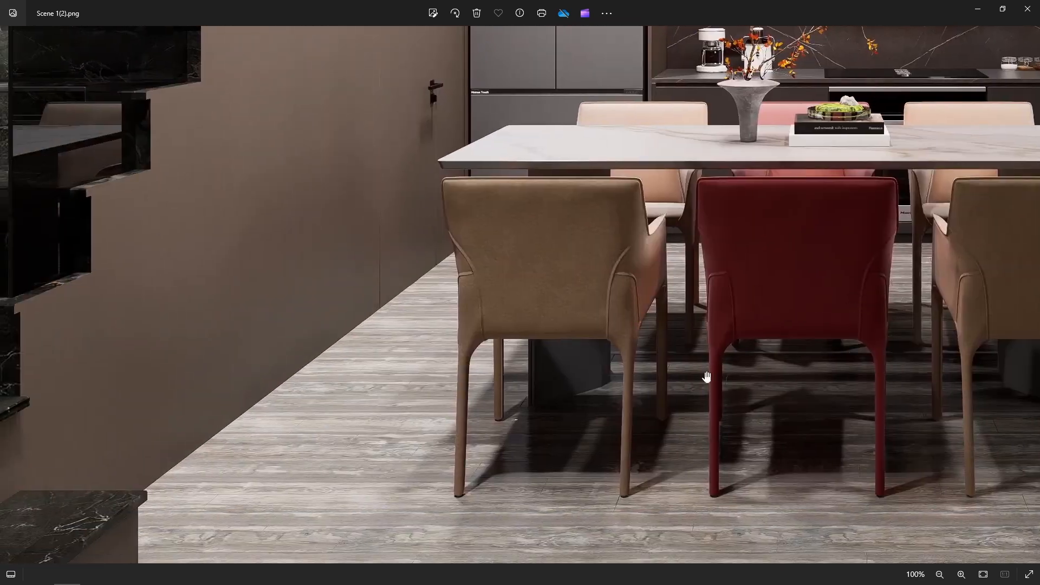
drag(603, 412, 740, 298)
scroll(674, 557, down, 5)
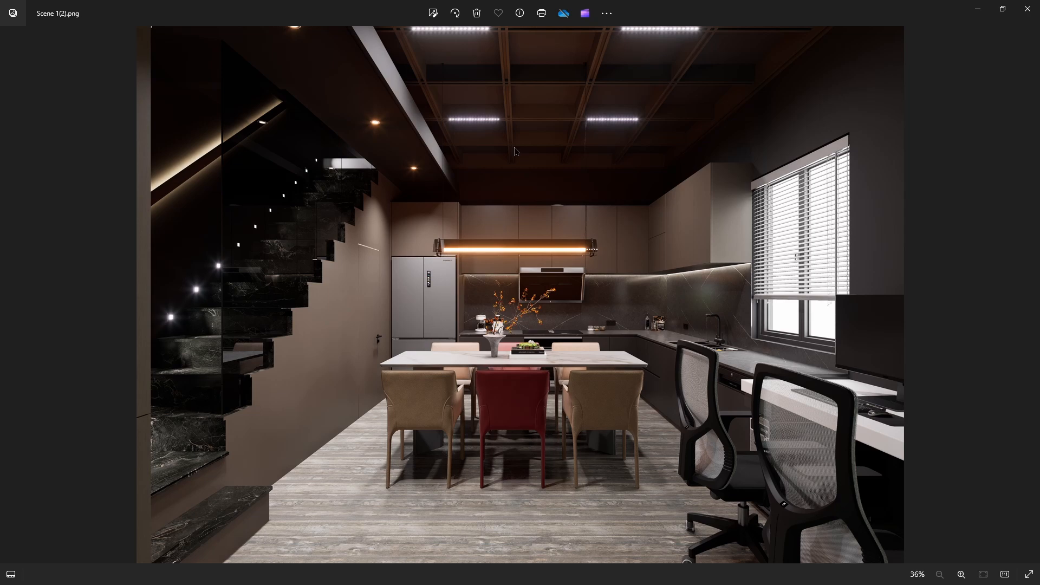
scroll(647, 398, up, 2)
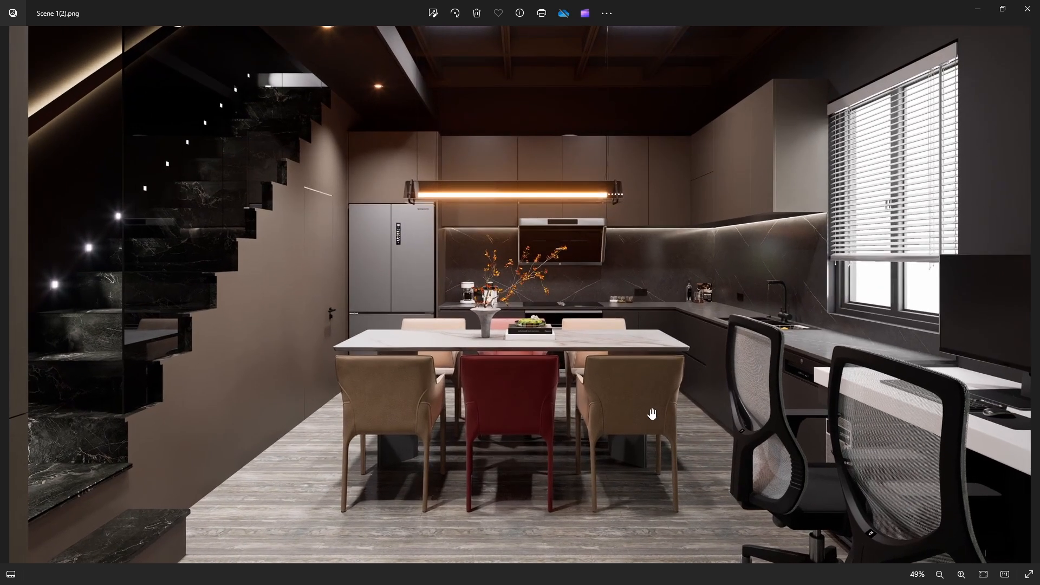
scroll(652, 409, down, 2)
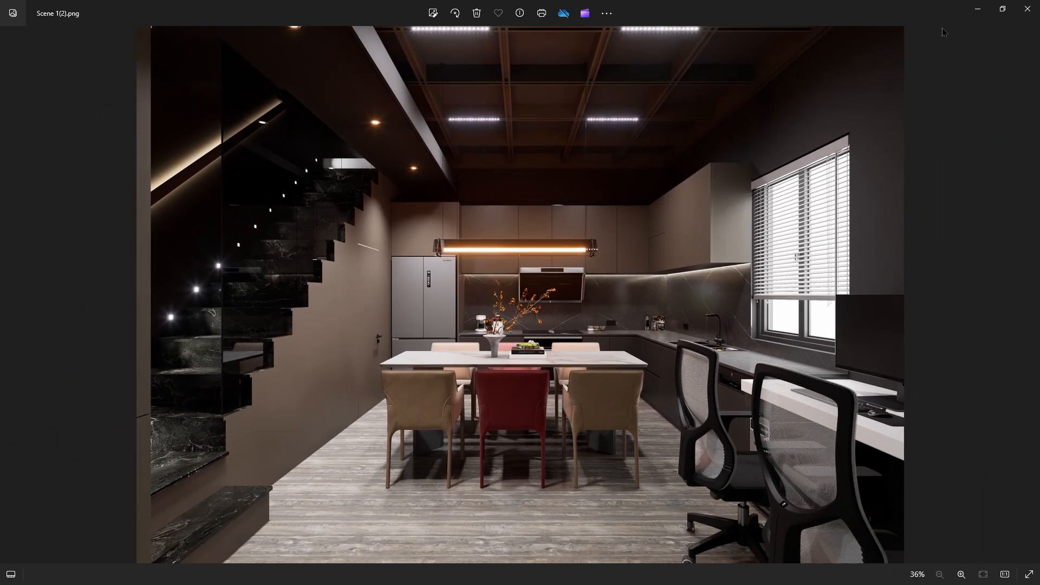
Minimize the image viewer and look through the appliance models in the LLENA TU COCINA OTRA VEZ folder in File Explorer
click(980, 6)
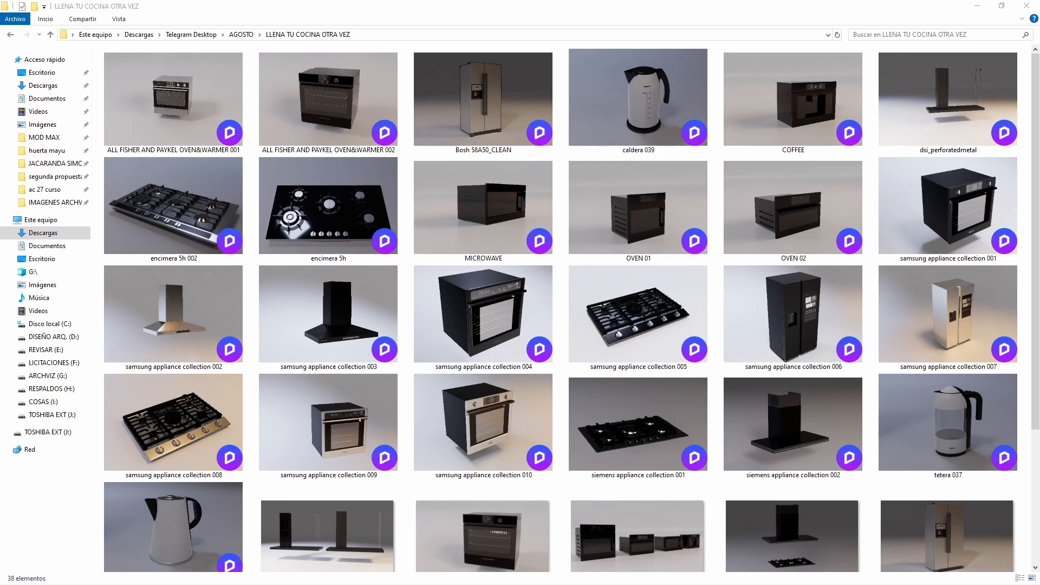
scroll(538, 305, down, 3)
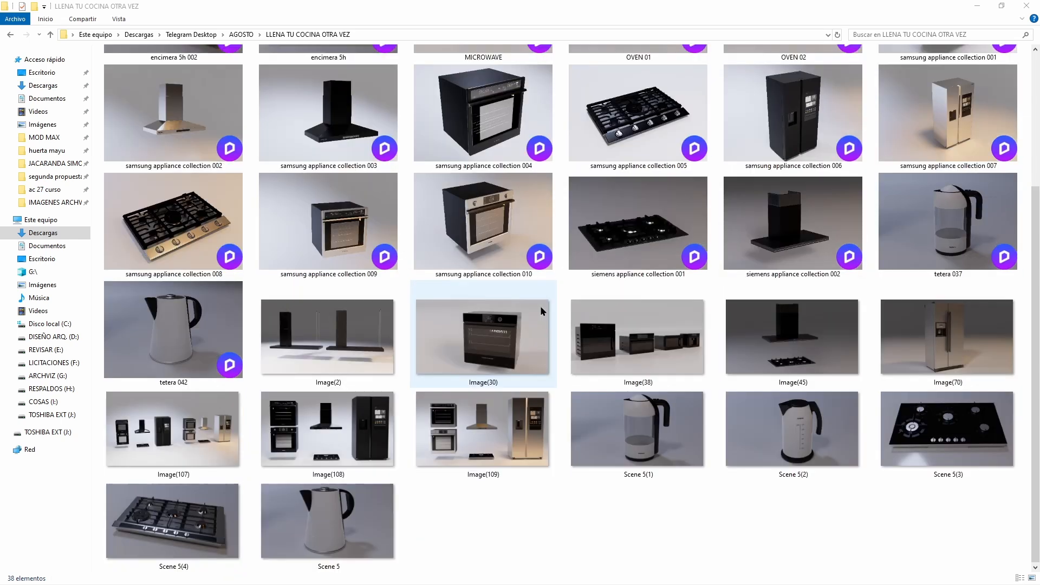
scroll(587, 372, up, 3)
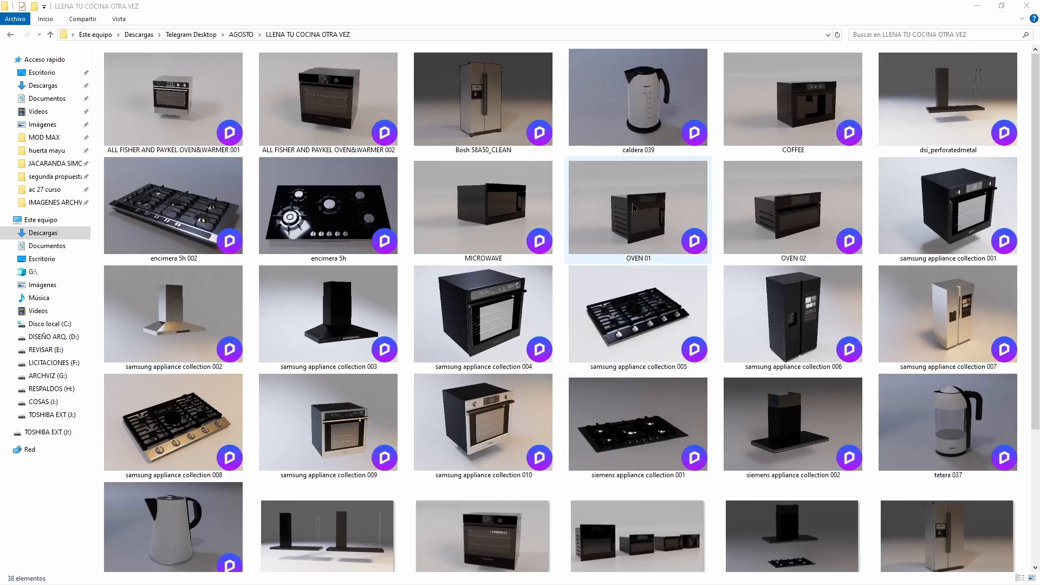